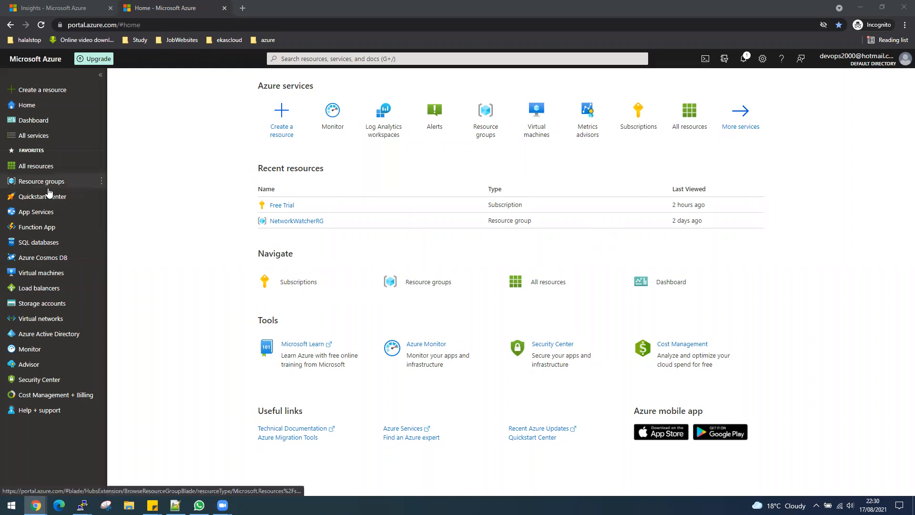
# - Create resource group RGEASTUS in the Free Trial subscription, region (US) East US
pyautogui.click(48, 188)
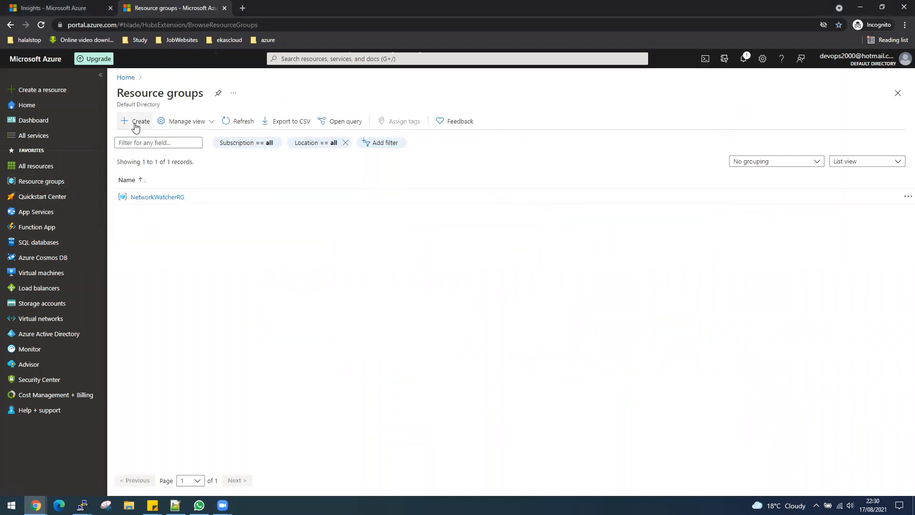
pyautogui.click(136, 126)
pyautogui.click(435, 212)
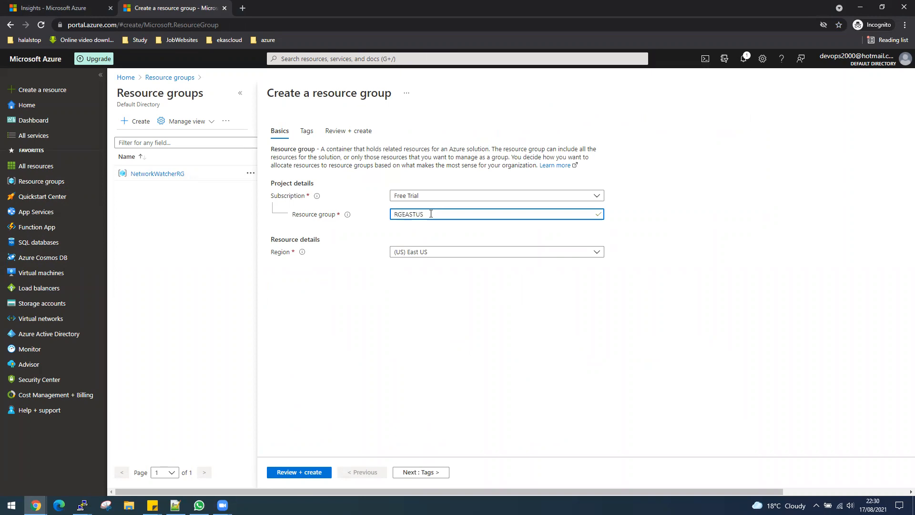
pyautogui.click(303, 474)
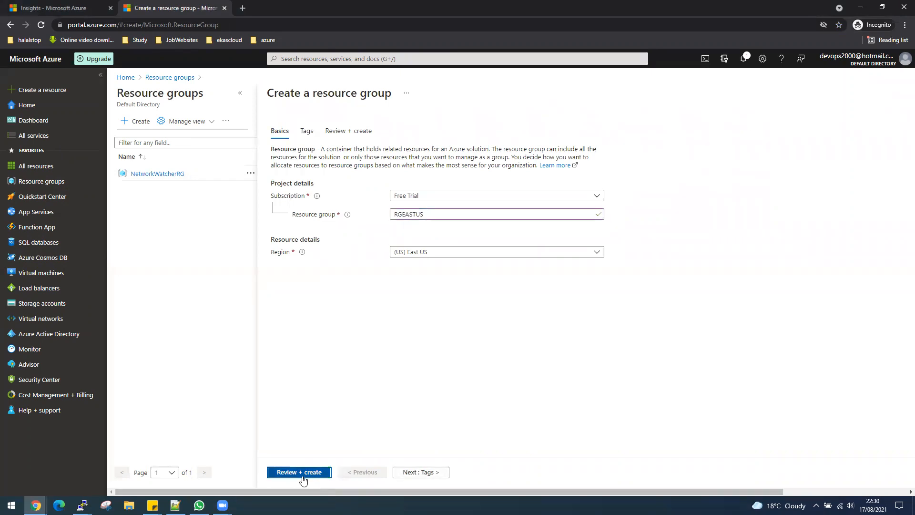
pyautogui.click(289, 474)
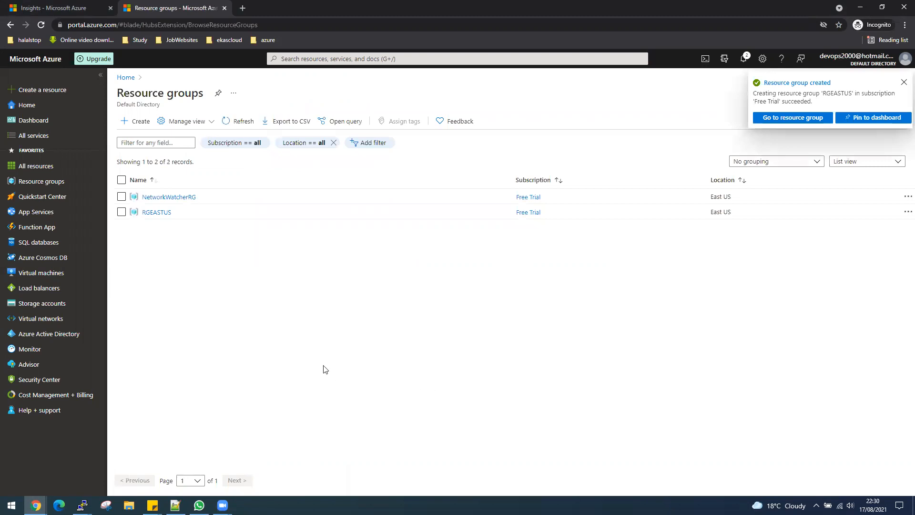
# - Start a new storage account placed in resource group RGEASTUS
pyautogui.click(42, 303)
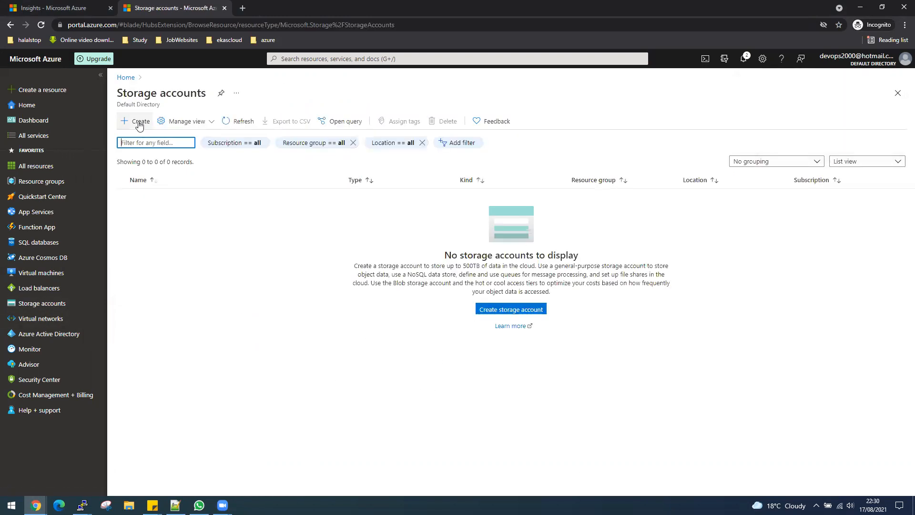
pyautogui.click(538, 314)
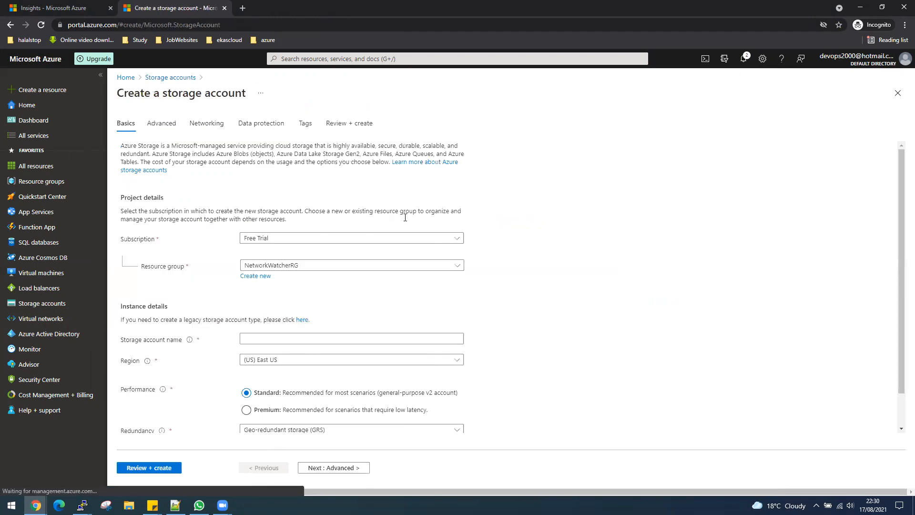
pyautogui.click(319, 273)
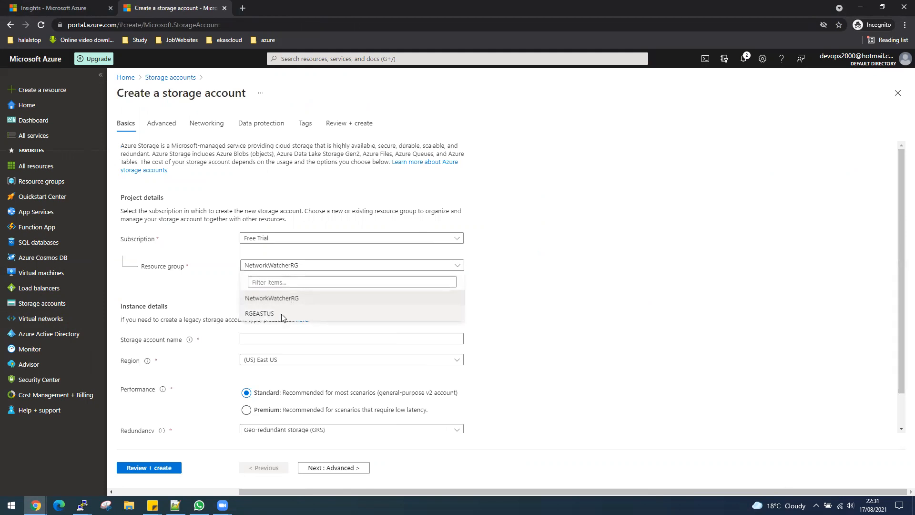
pyautogui.click(282, 312)
pyautogui.scroll(-1, 406, 299)
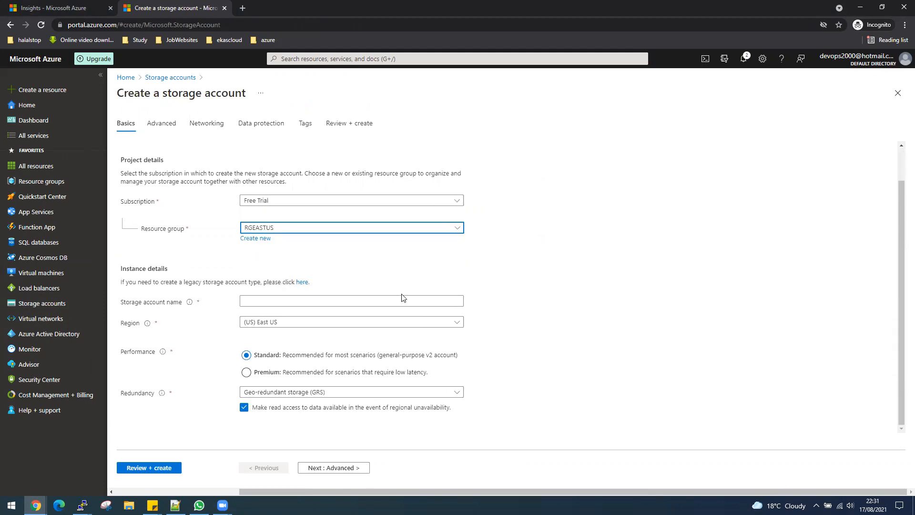
# - Use the suggested name storagezamanstorage, set Redundancy to LRS, and pass review validation
pyautogui.click(401, 300)
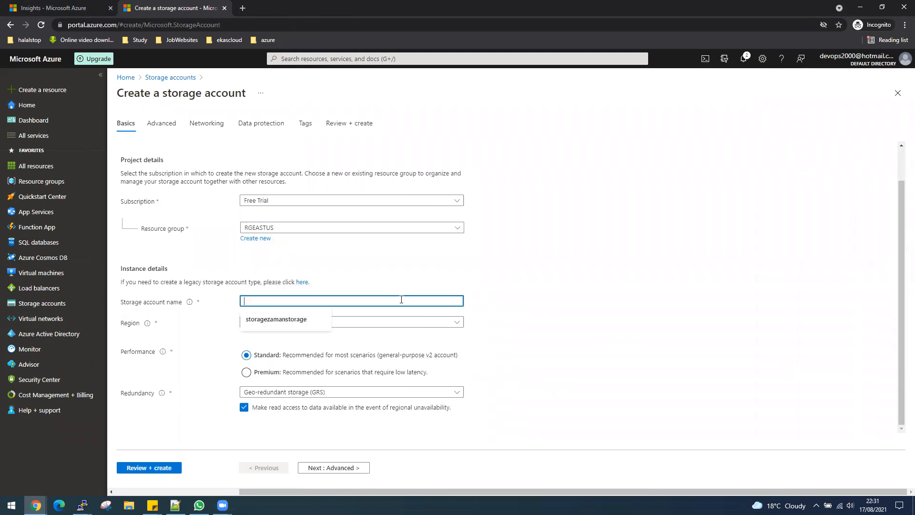
pyautogui.click(271, 319)
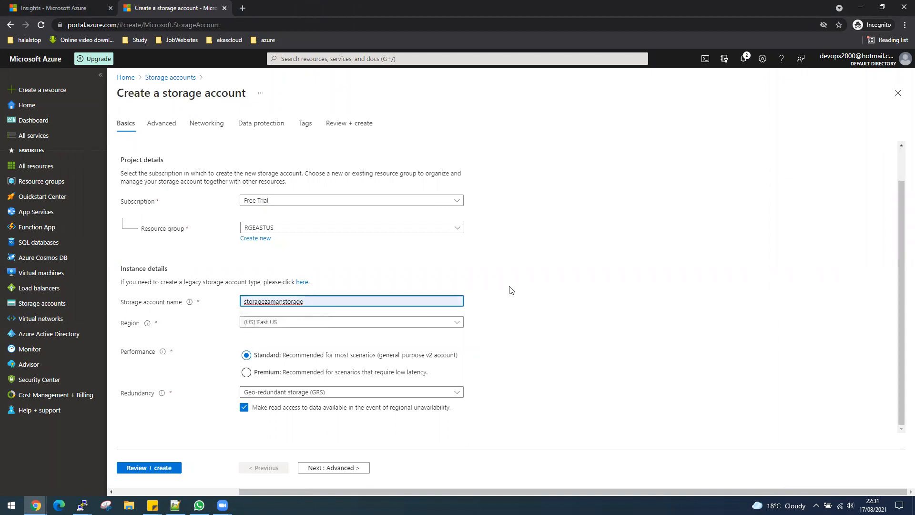
pyautogui.click(247, 394)
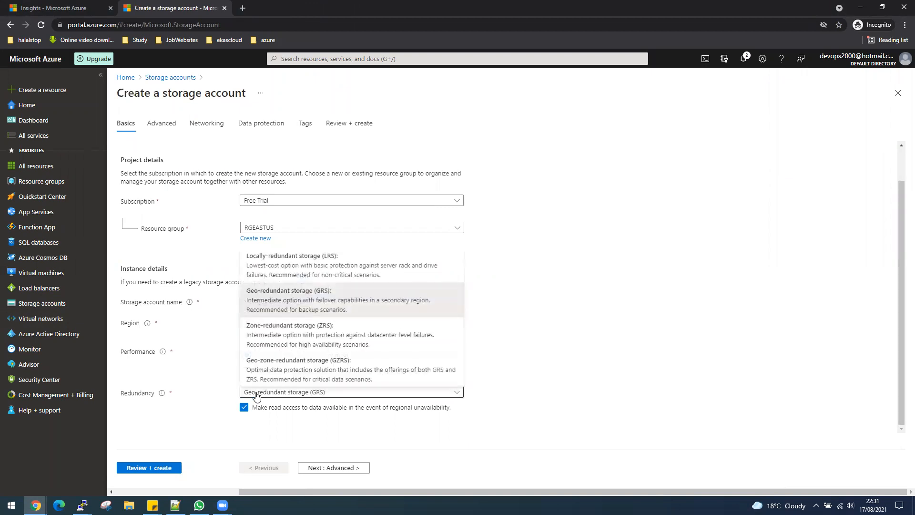
pyautogui.click(279, 273)
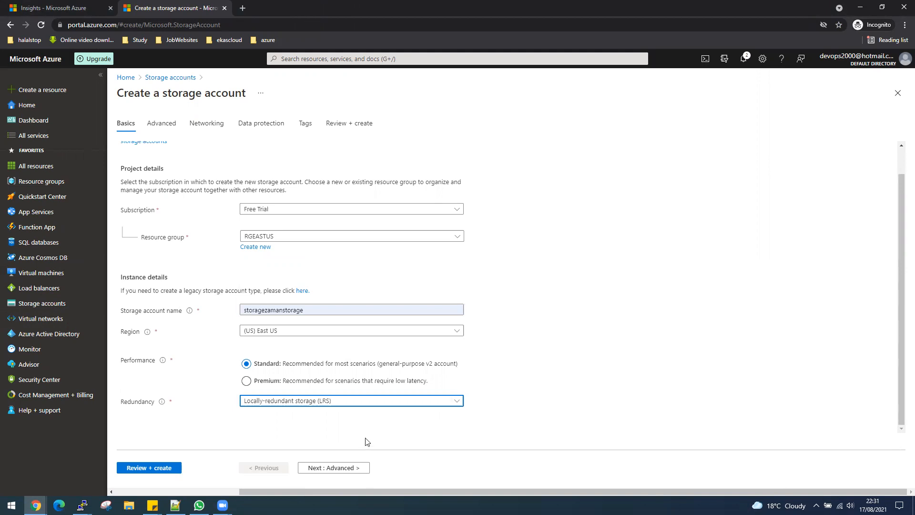
pyautogui.click(161, 468)
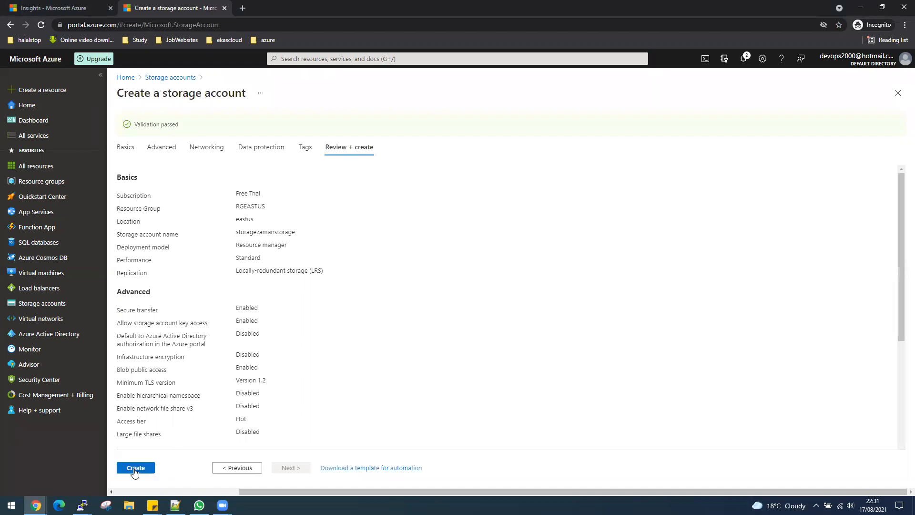
# - Deploy the storagezamanstorage account, then open the Virtual machines list
pyautogui.click(135, 468)
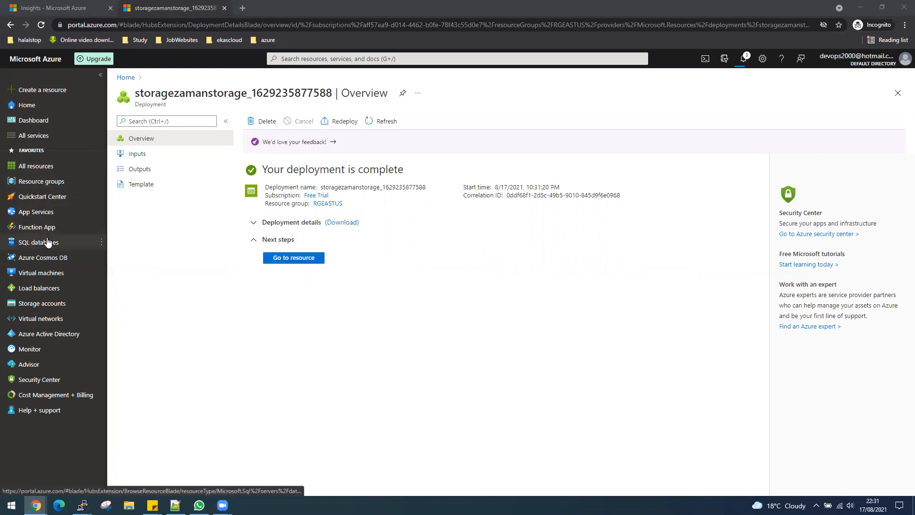
pyautogui.click(50, 273)
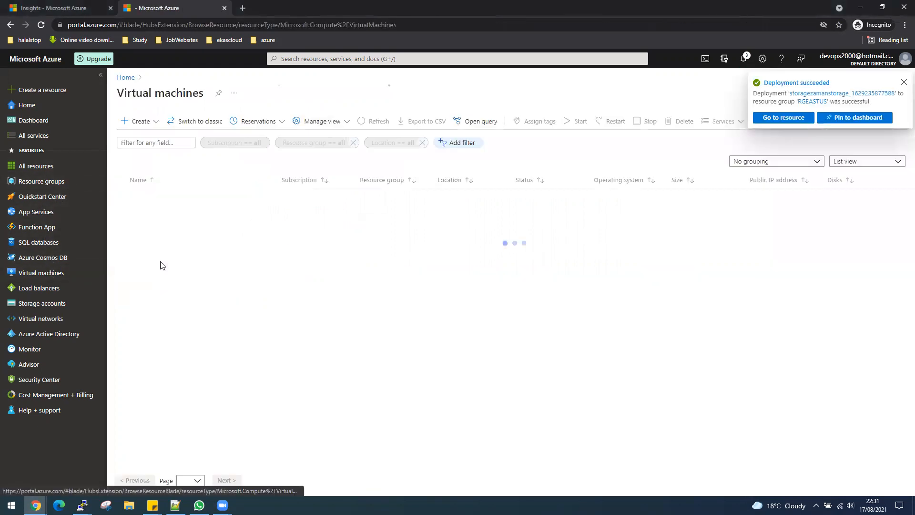
# - Start a new virtual machine named VM1 in resource group RGEASTUS
pyautogui.click(150, 123)
pyautogui.click(153, 137)
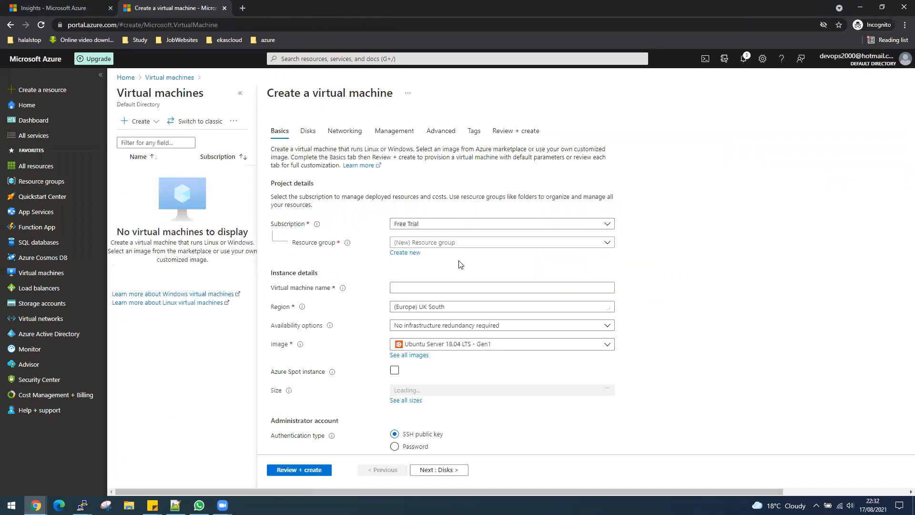
pyautogui.click(450, 242)
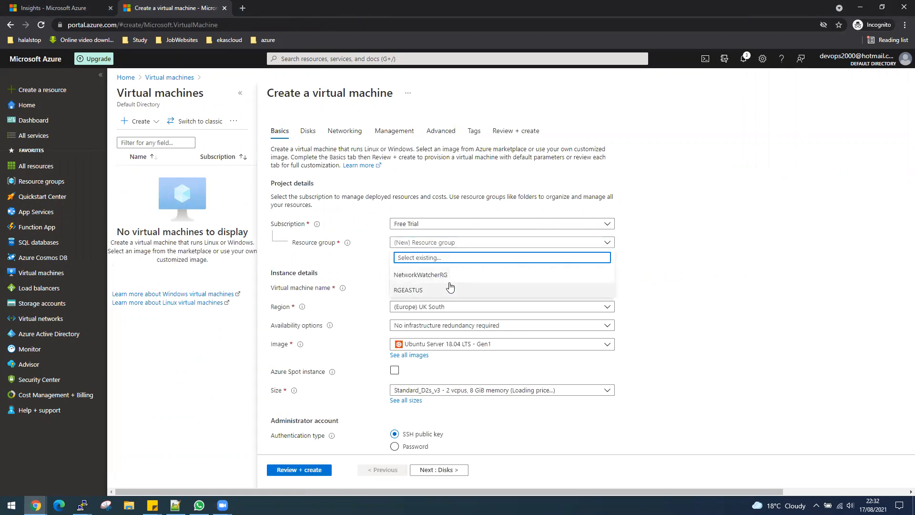
pyautogui.click(408, 290)
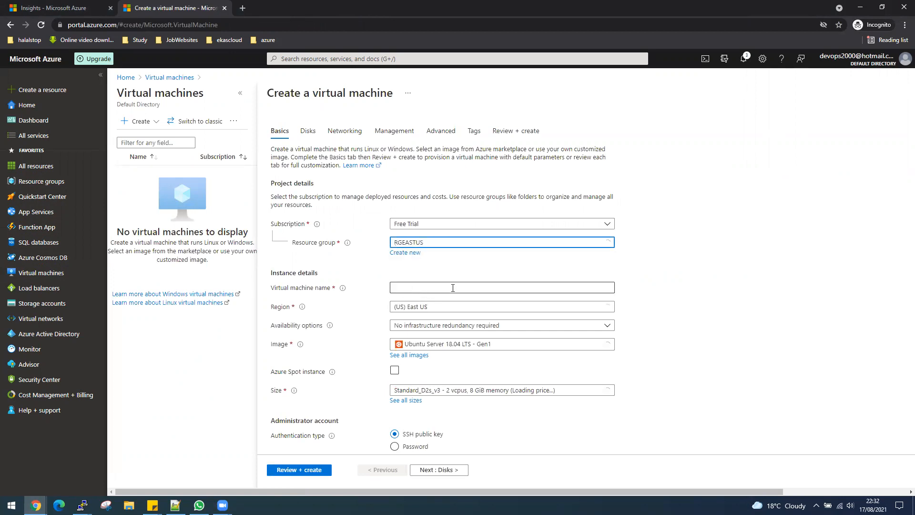
pyautogui.click(432, 288)
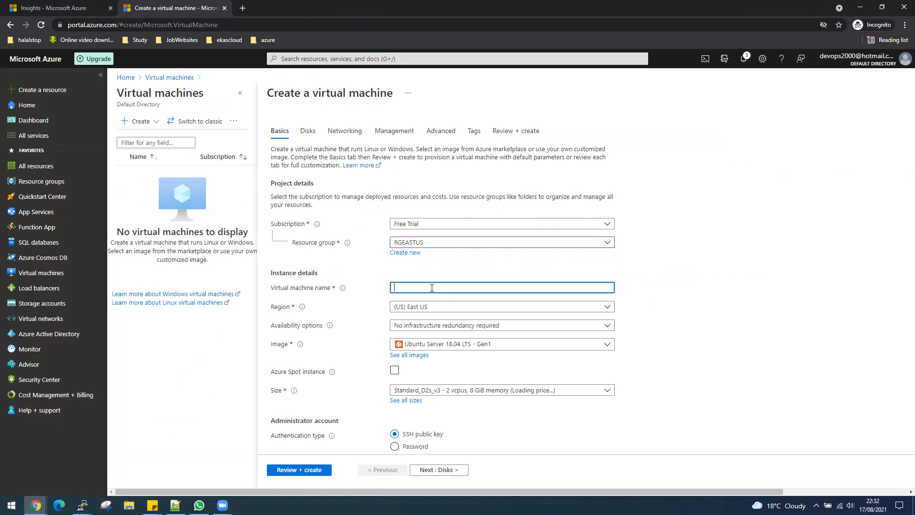
pyautogui.write('VM1')
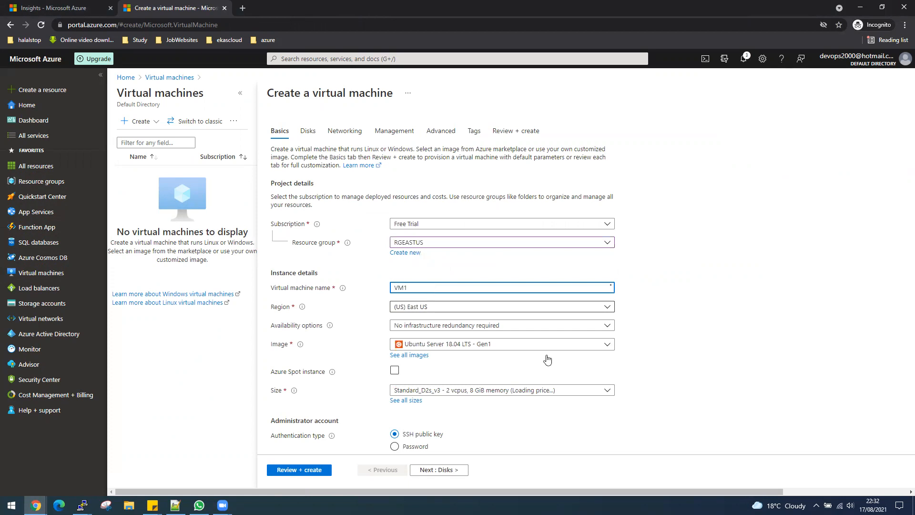
# - Switch VM1 to password authentication with an admin username and password, then continue to Disks
pyautogui.scroll(-1, 546, 350)
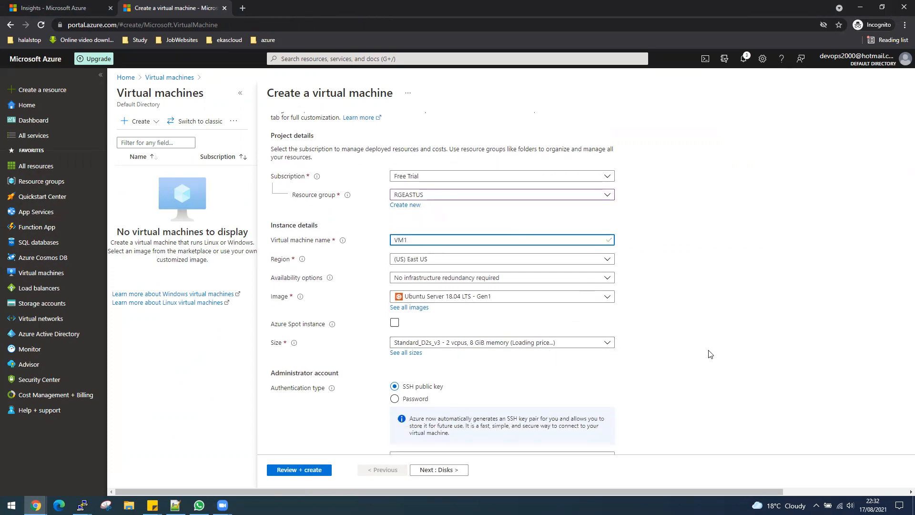
pyautogui.scroll(-2, 708, 351)
pyautogui.click(422, 307)
pyautogui.click(433, 325)
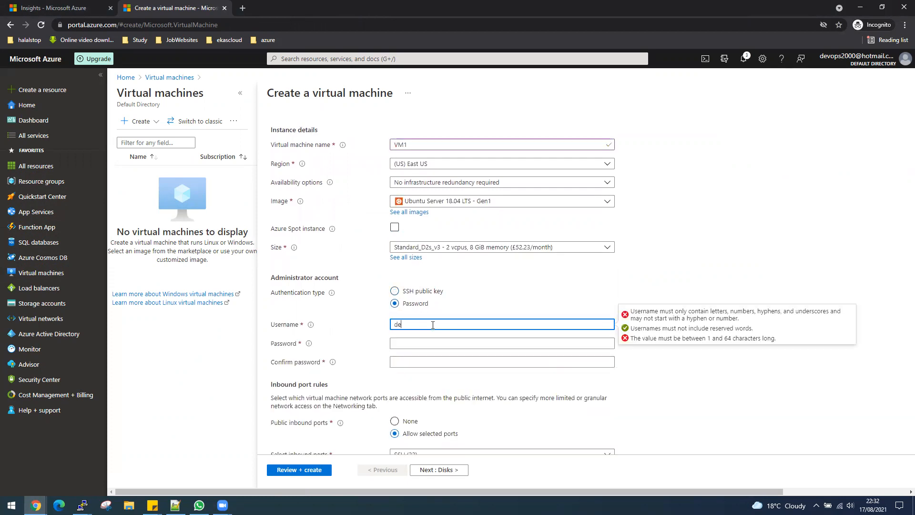
pyautogui.press('Tab')
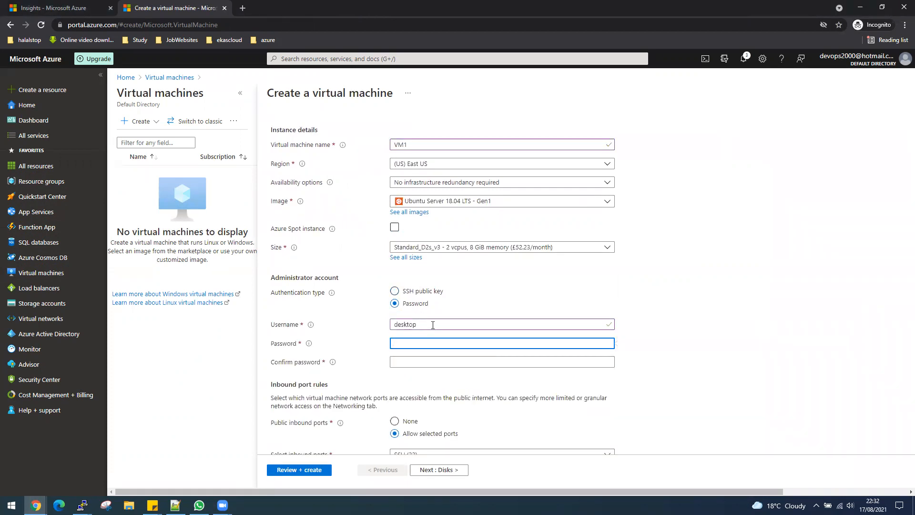
pyautogui.write('•••••')
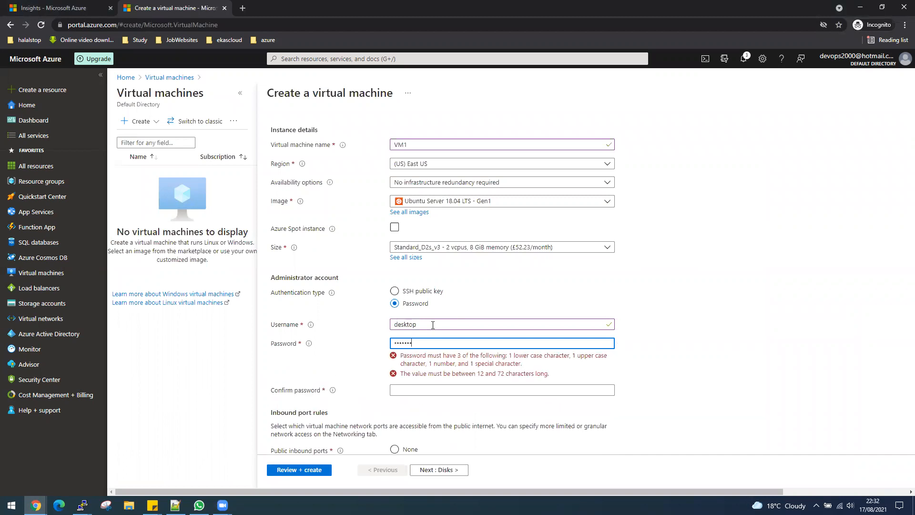
pyautogui.press('Tab')
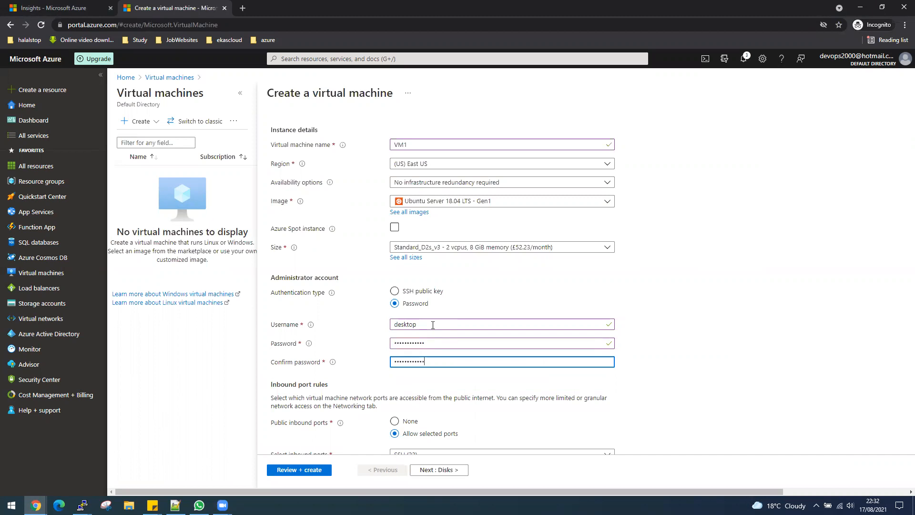
pyautogui.scroll(-2, 710, 367)
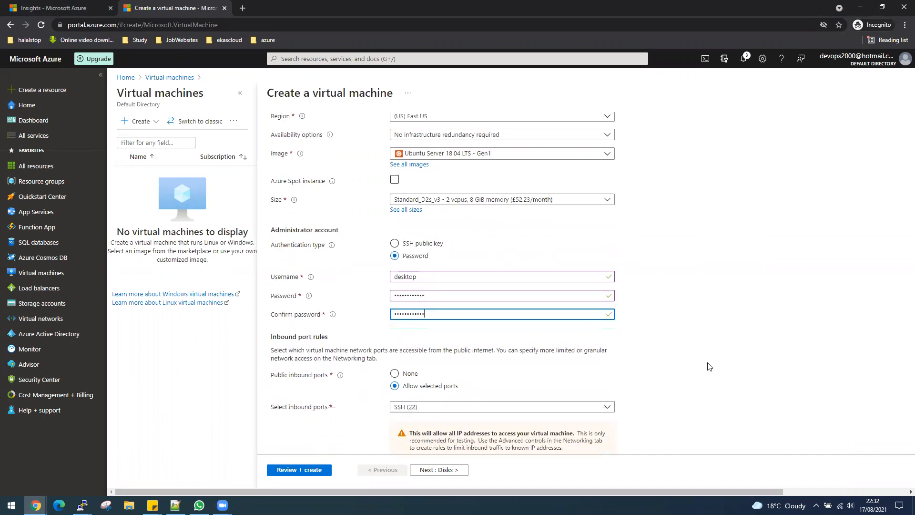
pyautogui.click(439, 470)
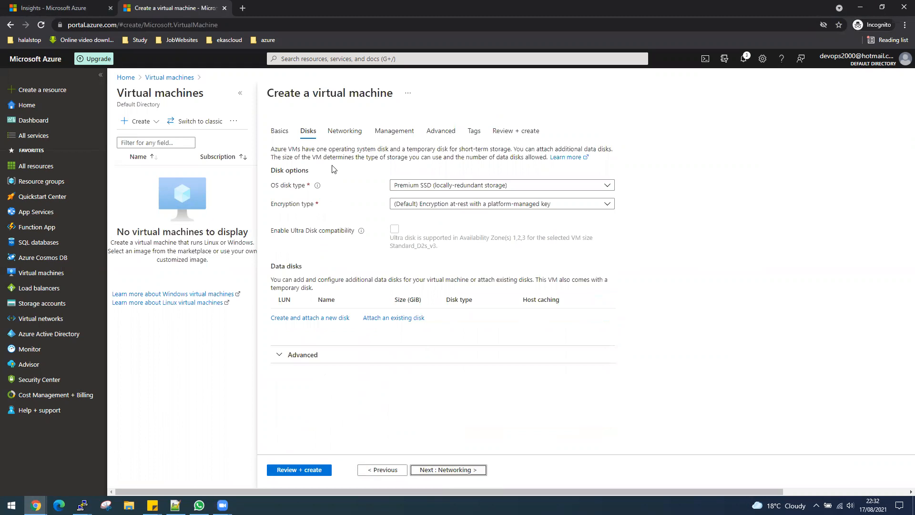
# - Store VM1's boot diagnostics in custom storage account storagezamanstorage and advance to Tags
pyautogui.click(463, 472)
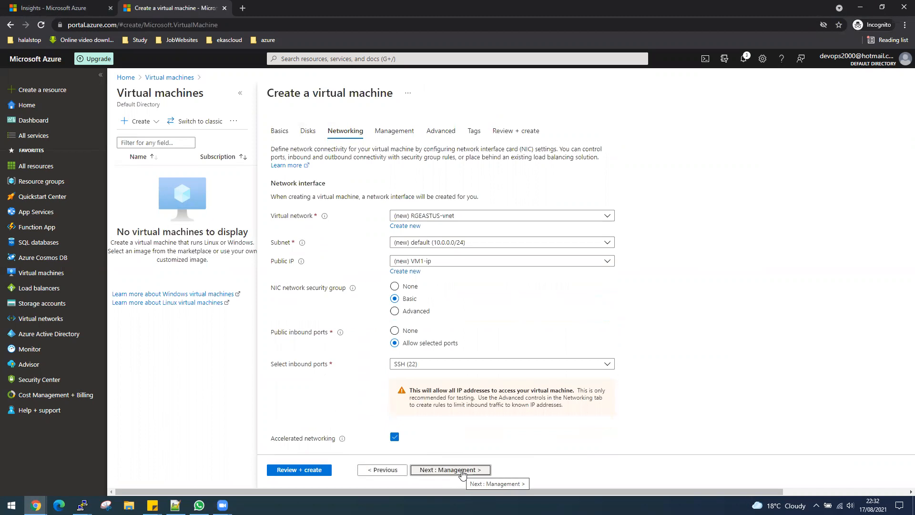
pyautogui.click(462, 470)
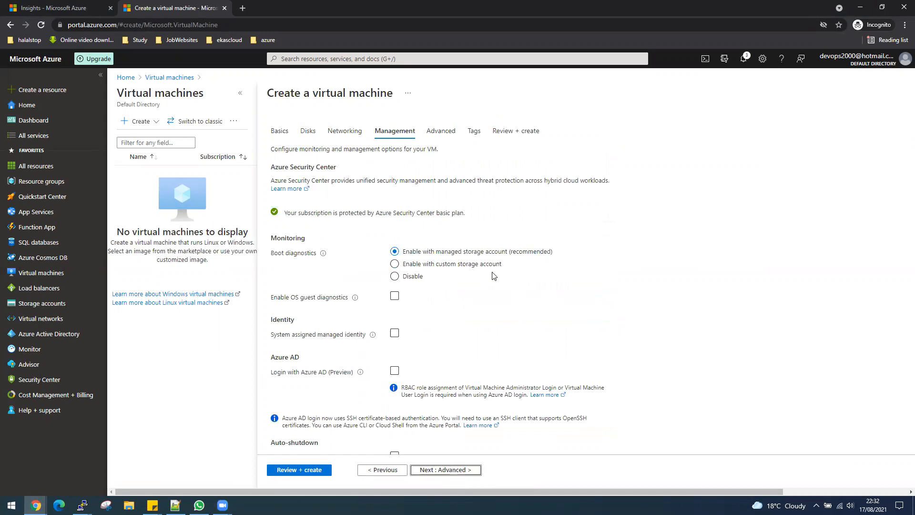
pyautogui.click(394, 264)
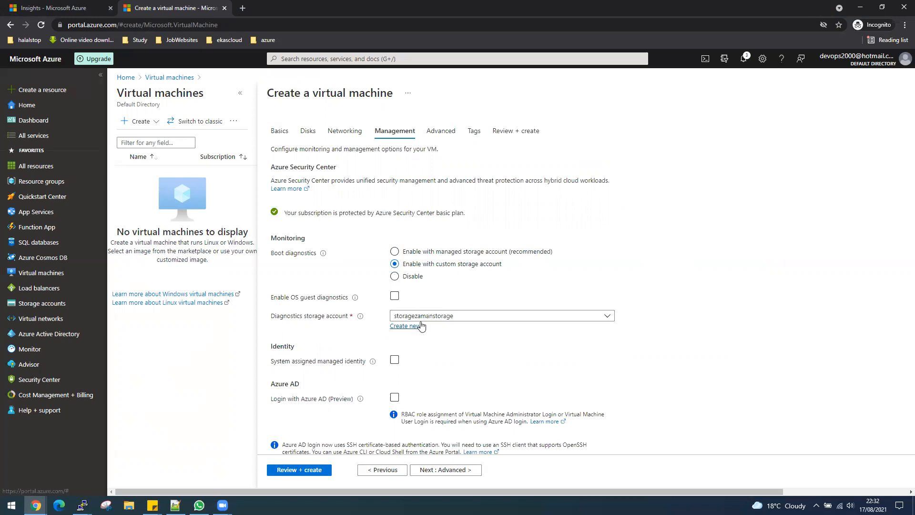
pyautogui.click(419, 317)
pyautogui.click(458, 340)
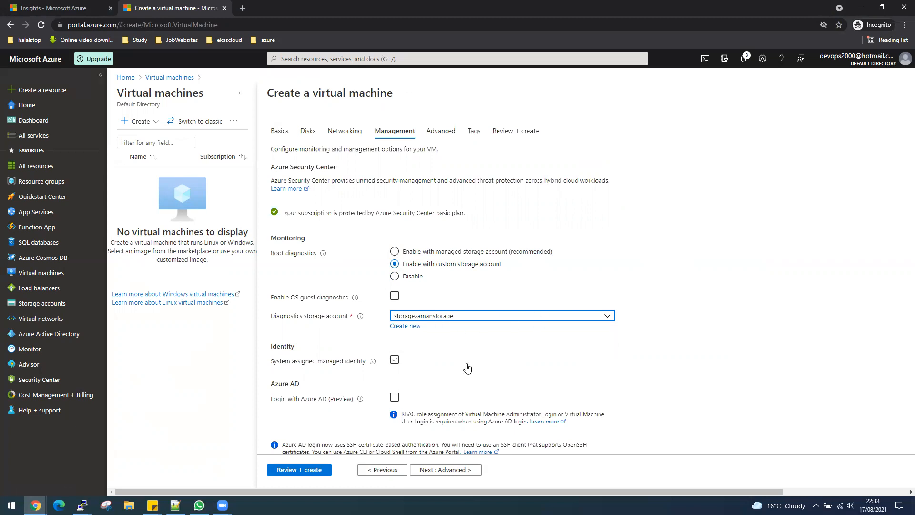
pyautogui.scroll(-3, 467, 368)
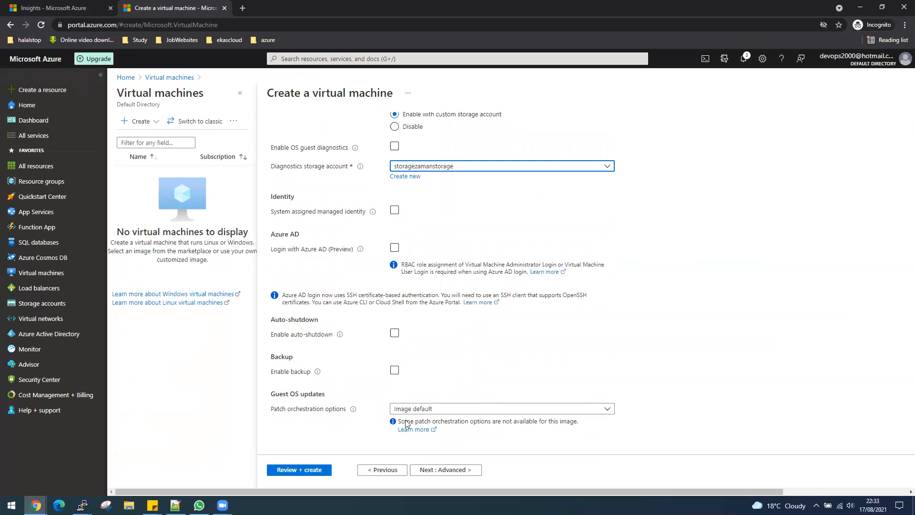
pyautogui.click(439, 471)
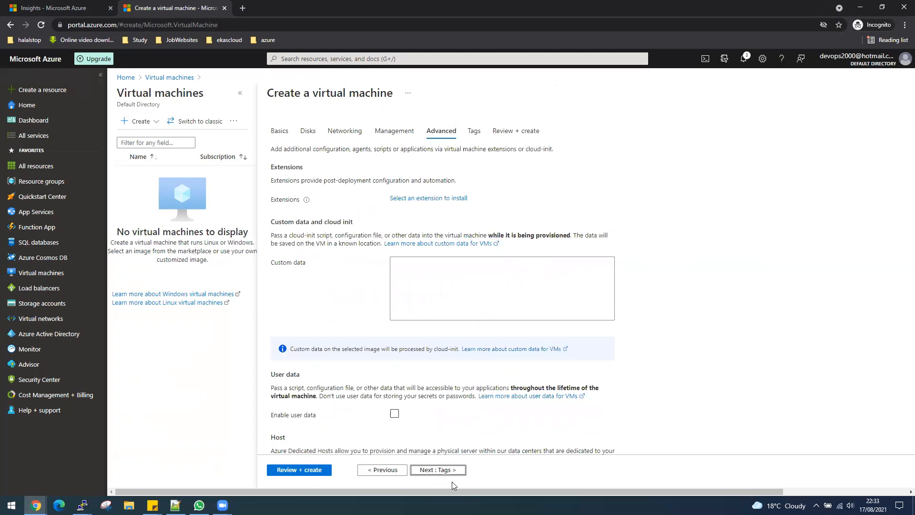
pyautogui.click(437, 470)
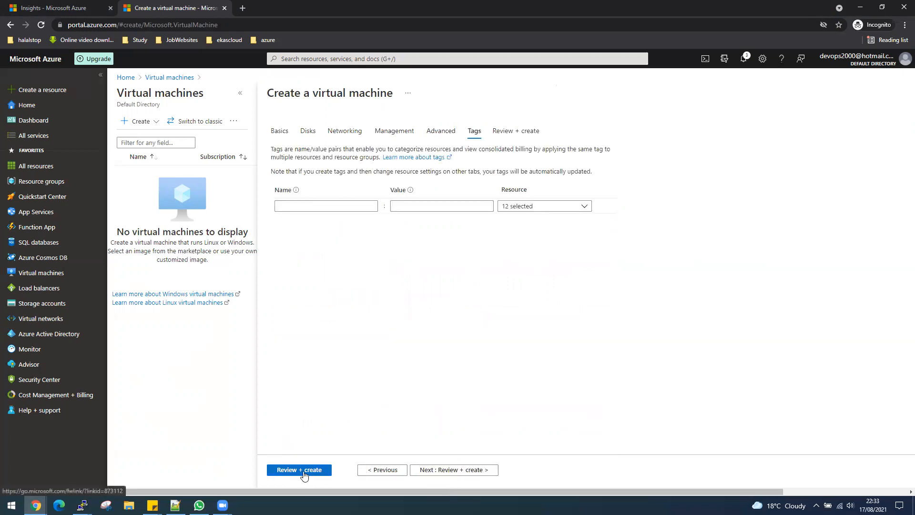
# - Pass VM1's review validation and start its deployment, launching PuTTY meanwhile
pyautogui.click(303, 471)
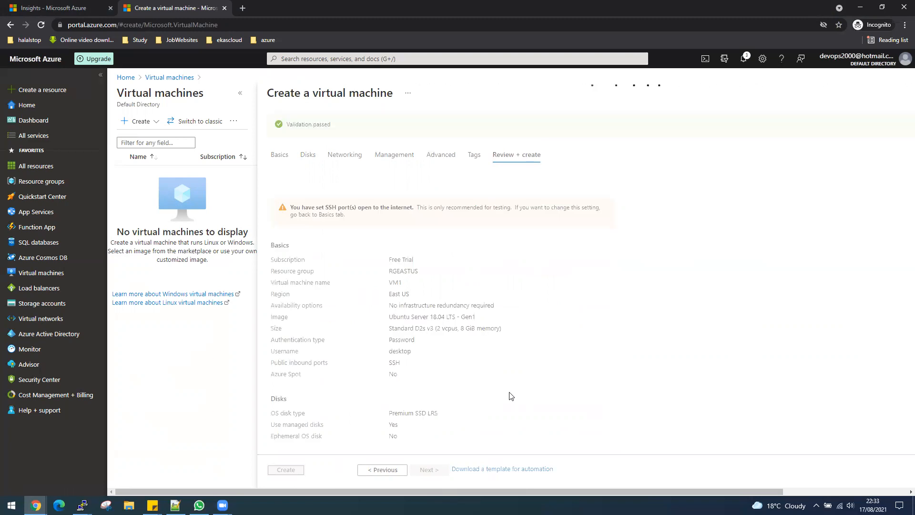
pyautogui.click(11, 505)
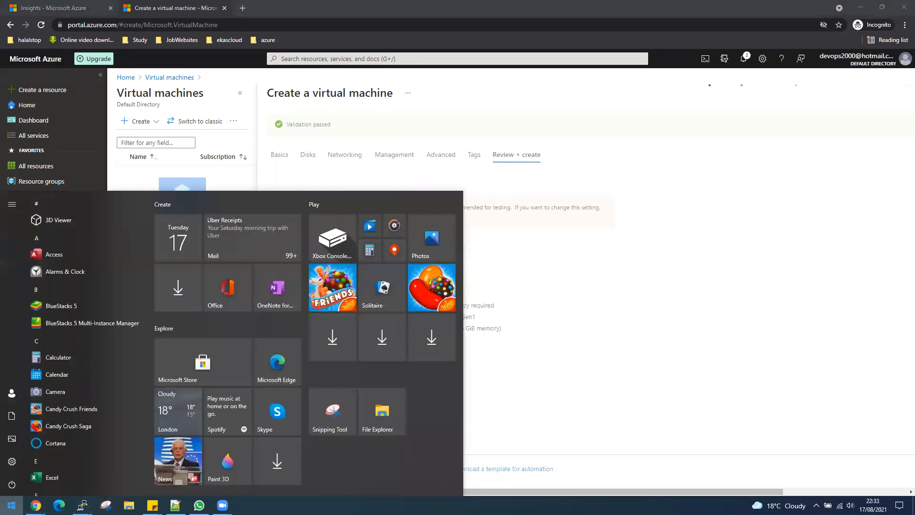
pyautogui.write('purr')
pyautogui.press('BackSpace')
pyautogui.press('BackSpace')
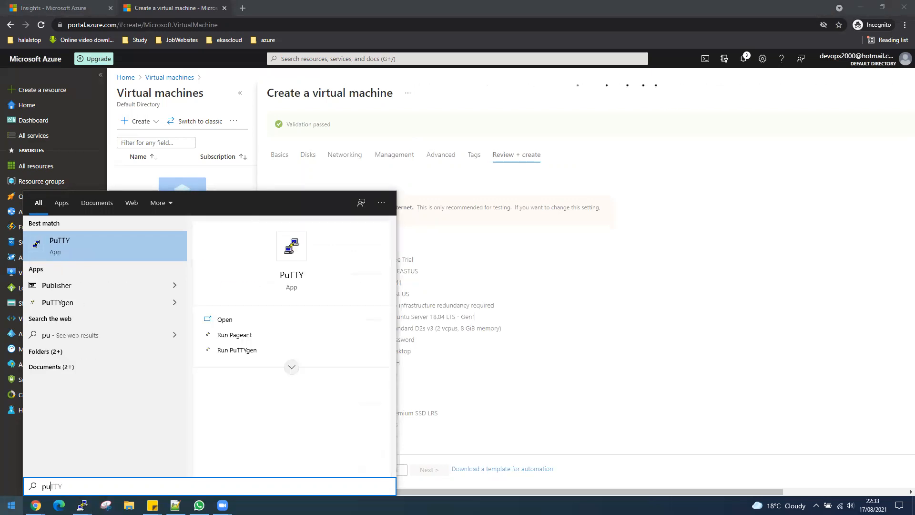
pyautogui.click(91, 256)
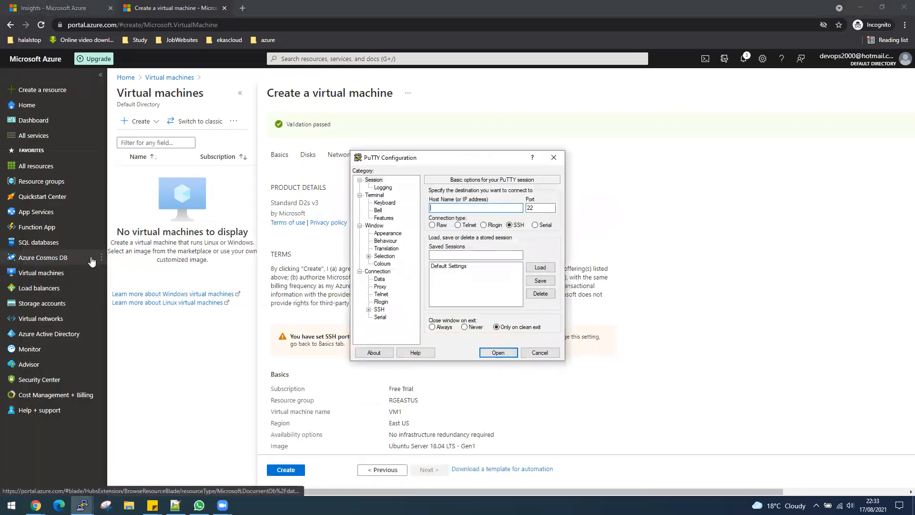
pyautogui.click(282, 474)
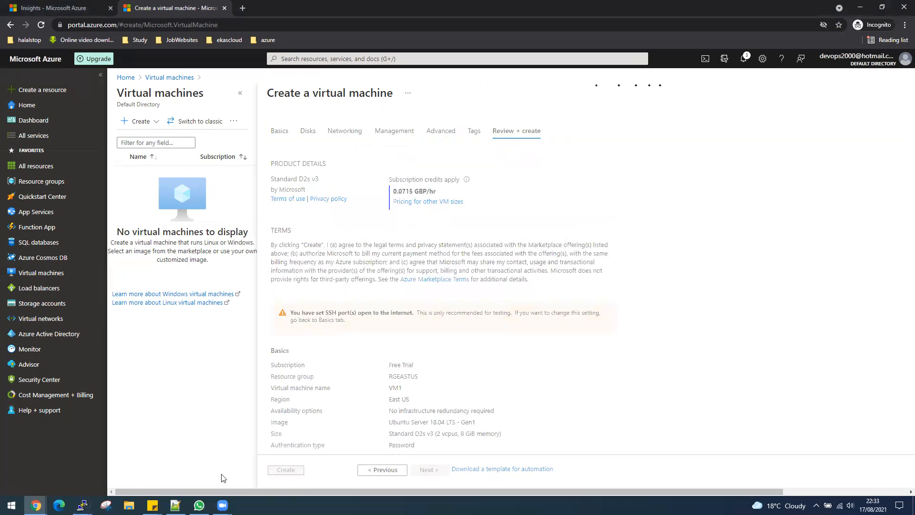
# - Relaunch PuTTY and select Default Foreground under Window > Colours
pyautogui.click(81, 505)
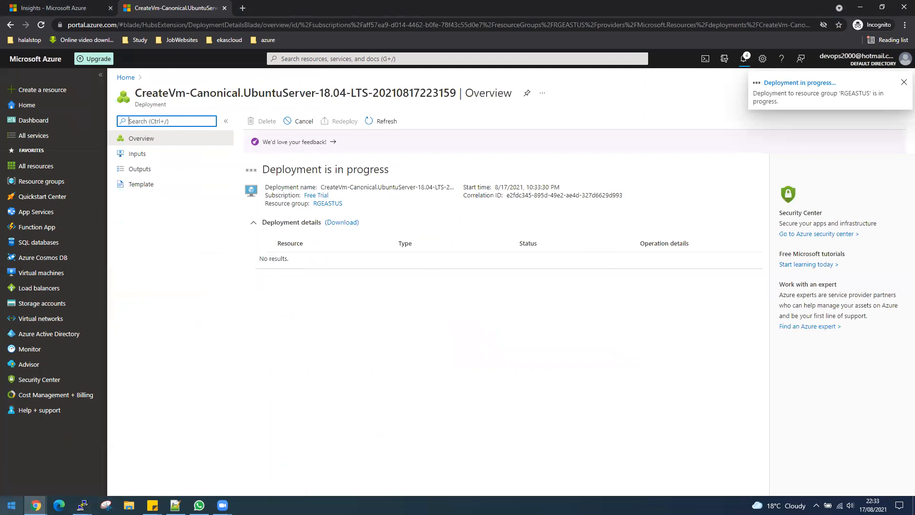
pyautogui.click(12, 505)
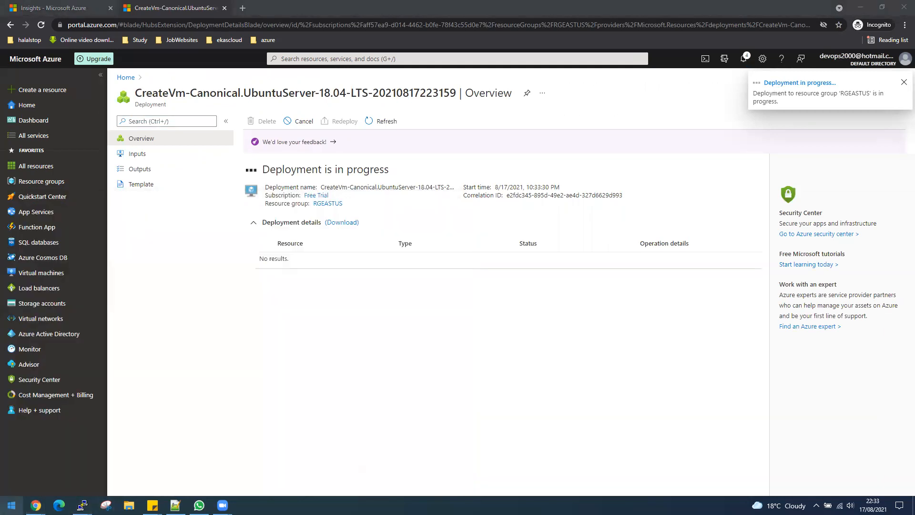
pyautogui.write('putt')
pyautogui.click(87, 245)
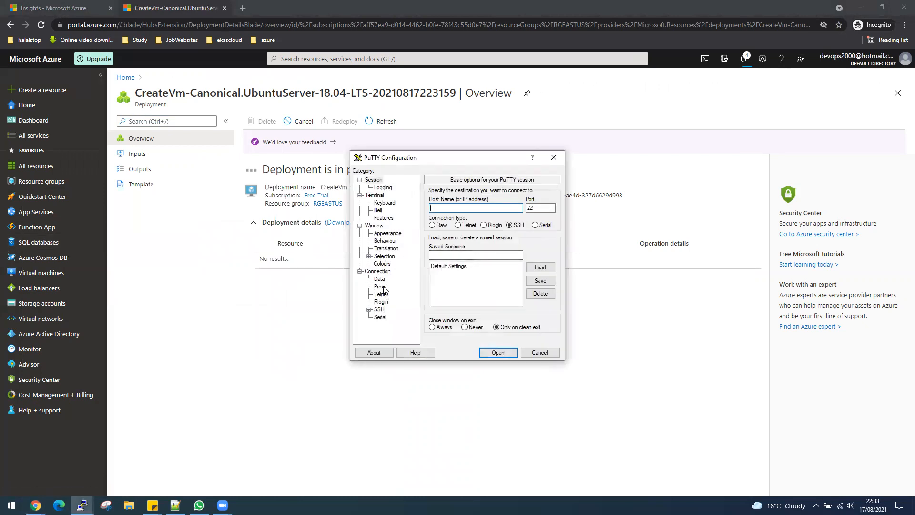
pyautogui.click(382, 264)
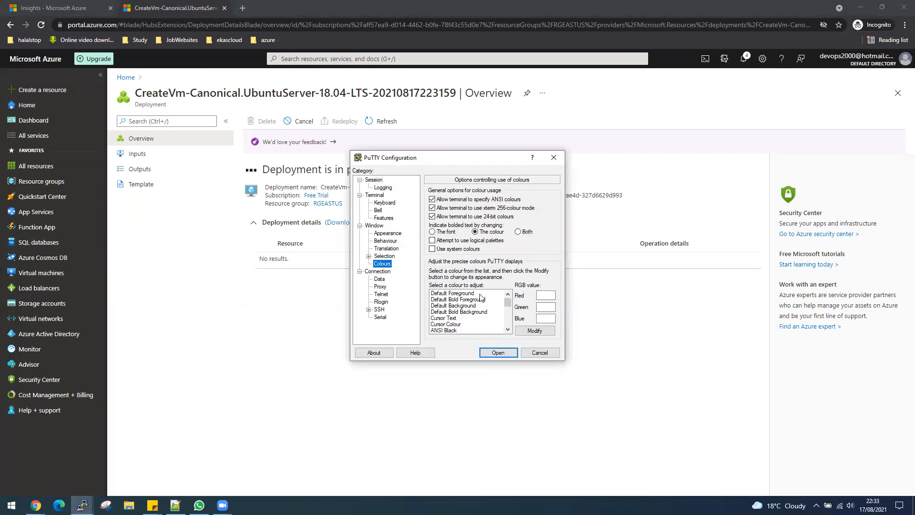
pyautogui.click(463, 294)
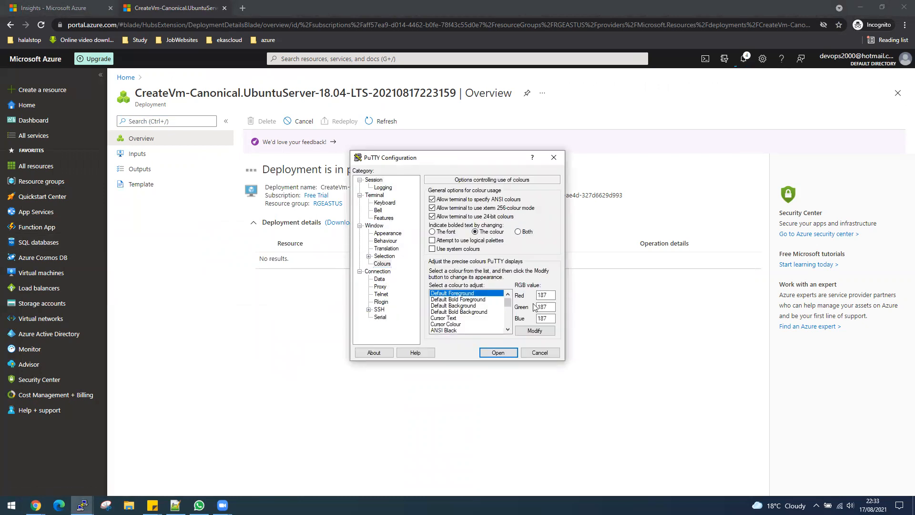
# - Make PuTTY's default foreground colour bright green
pyautogui.click(531, 332)
pyautogui.click(389, 217)
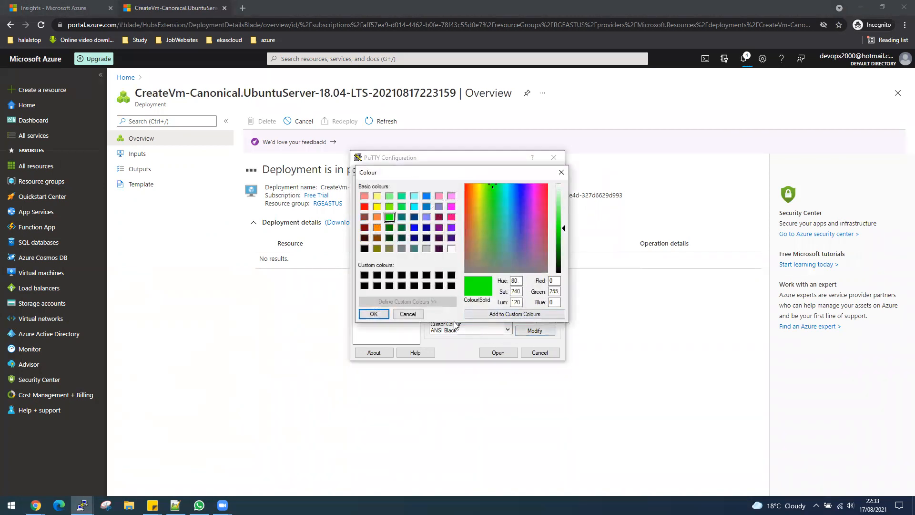
pyautogui.click(372, 313)
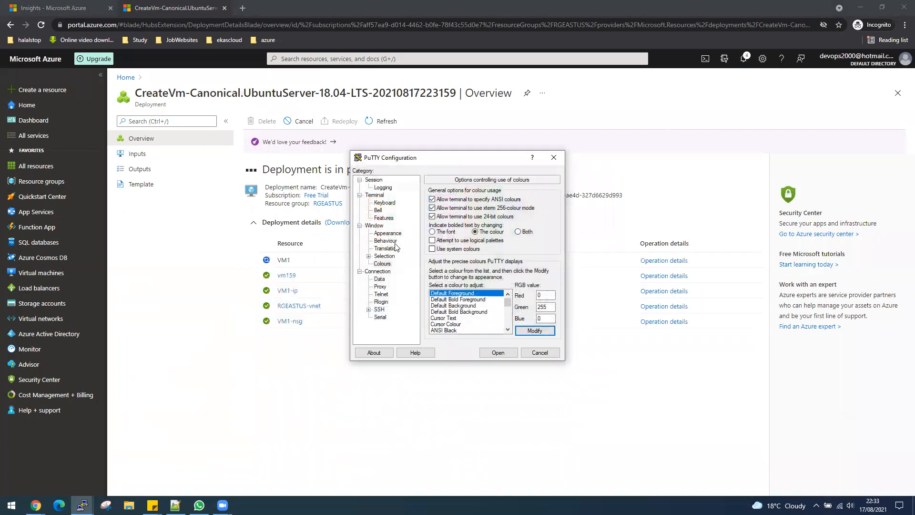
# - Set the terminal font to Courier New bold 14-point and move the dialog aside
pyautogui.click(389, 233)
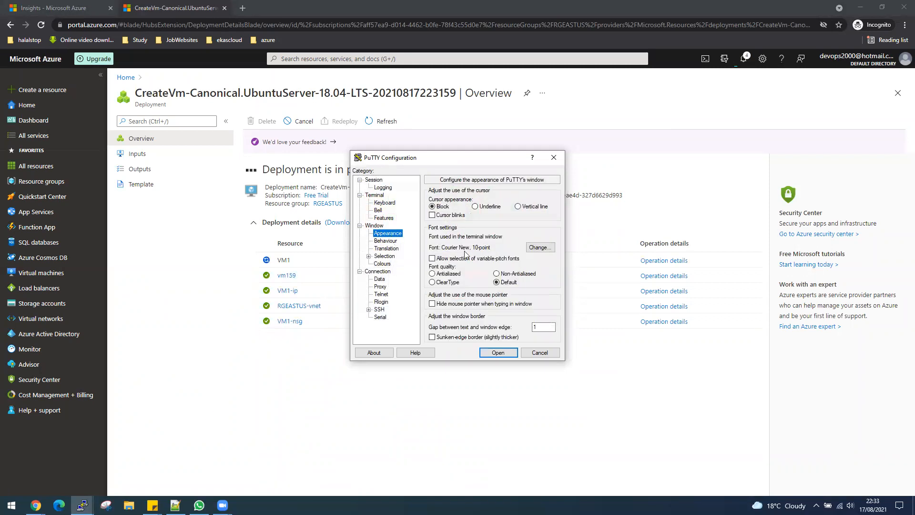
pyautogui.click(537, 248)
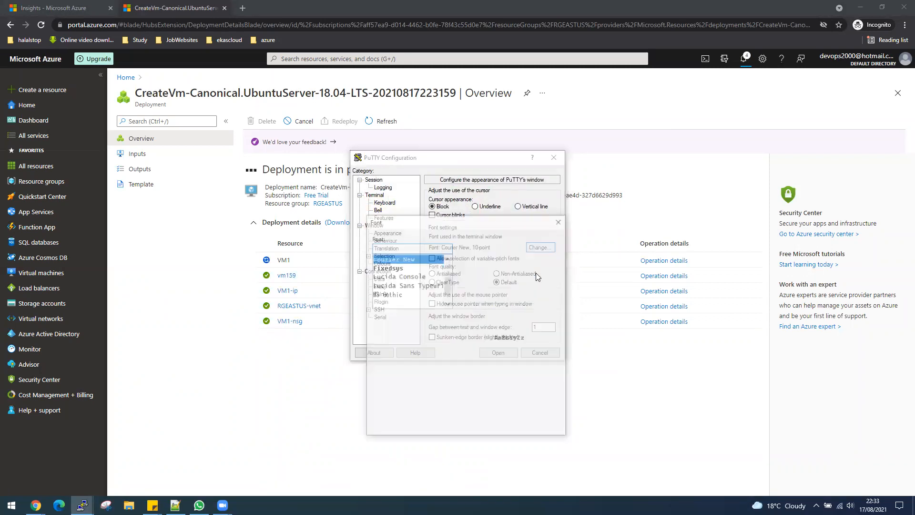
pyautogui.click(477, 276)
pyautogui.click(536, 279)
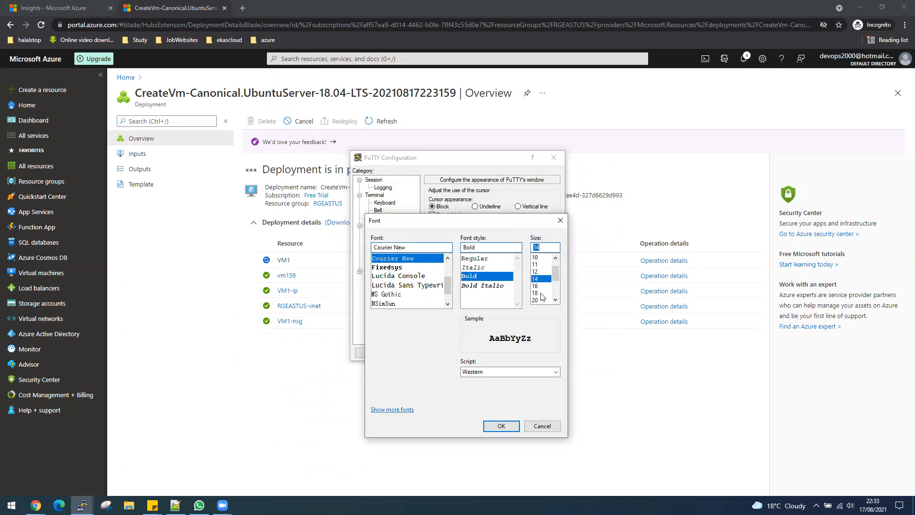
pyautogui.click(501, 425)
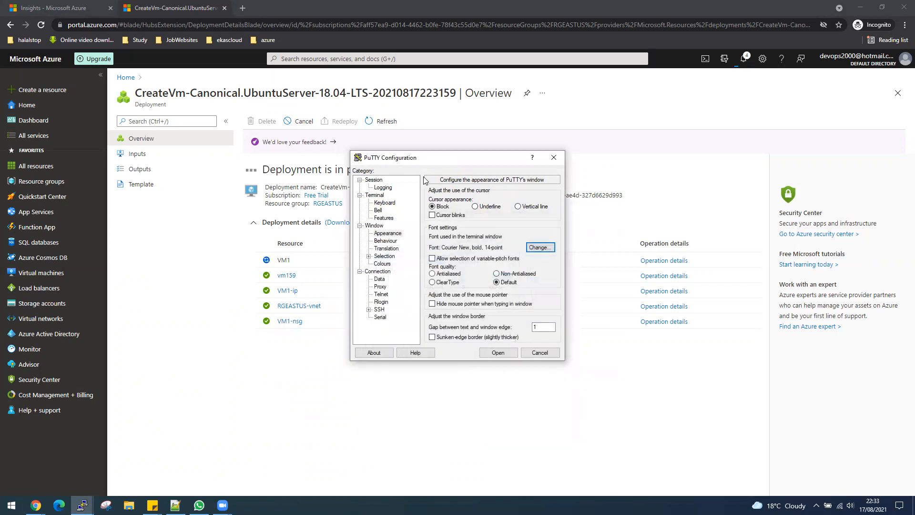
pyautogui.moveTo(426, 159); pyautogui.dragTo(914, 162)
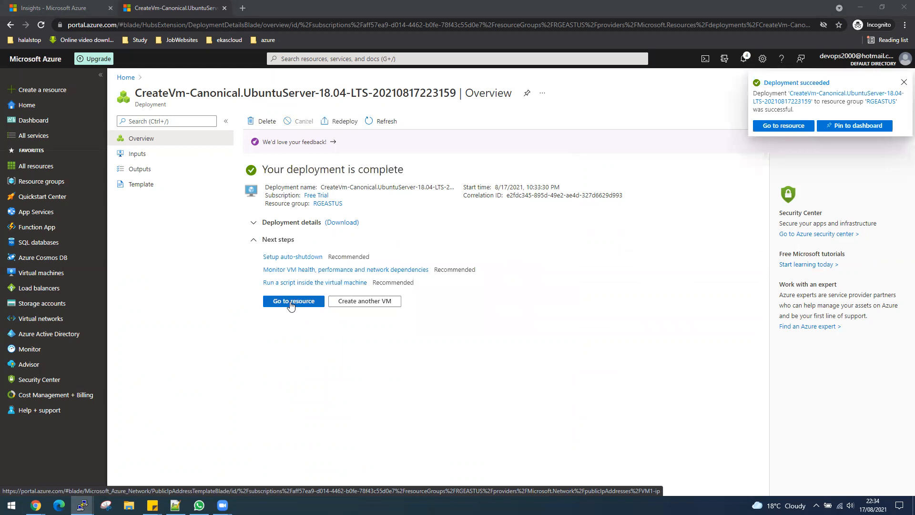
# - Open VM1's overview, copy its public IP 40.71.0.190, and bring back PuTTY Configuration
pyautogui.click(291, 302)
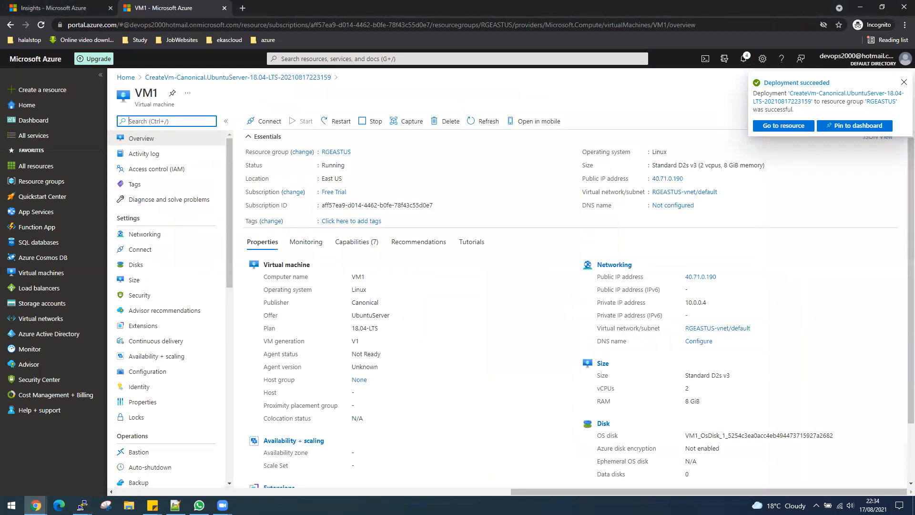
pyautogui.moveTo(914, 202); pyautogui.dragTo(676, 201)
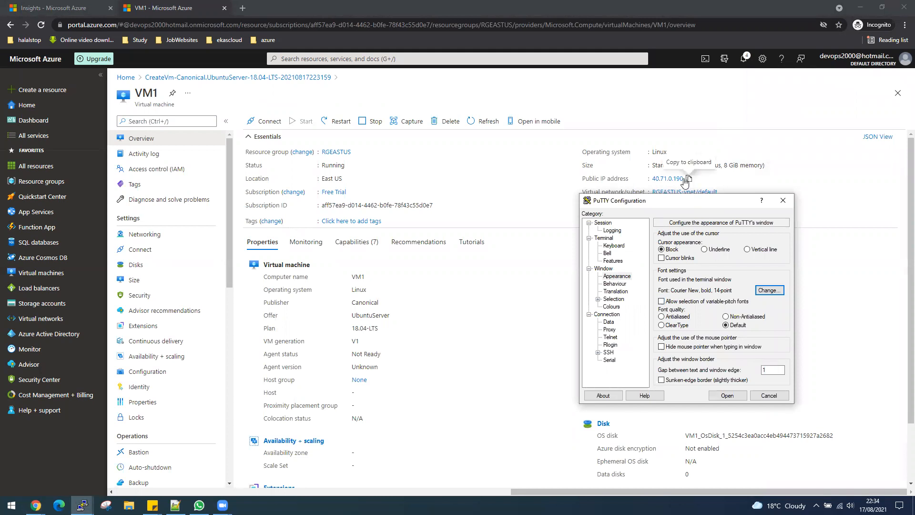
pyautogui.click(687, 179)
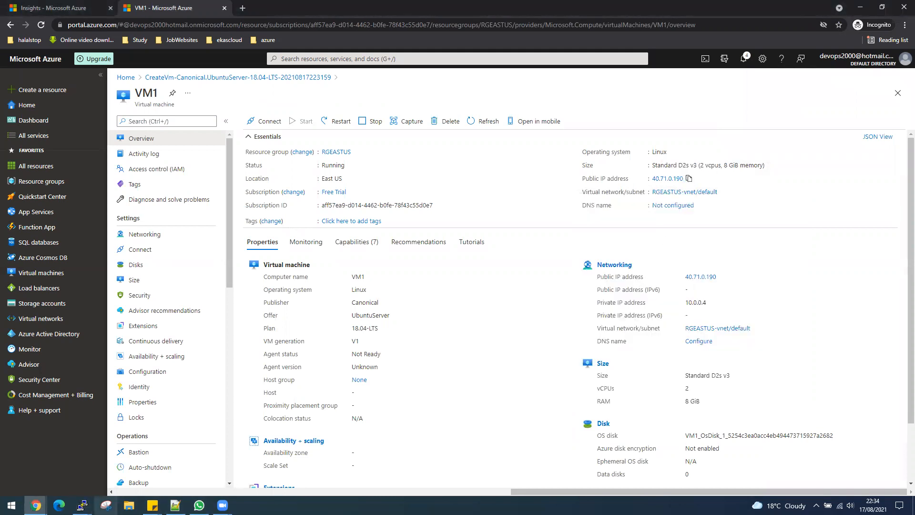
pyautogui.click(82, 505)
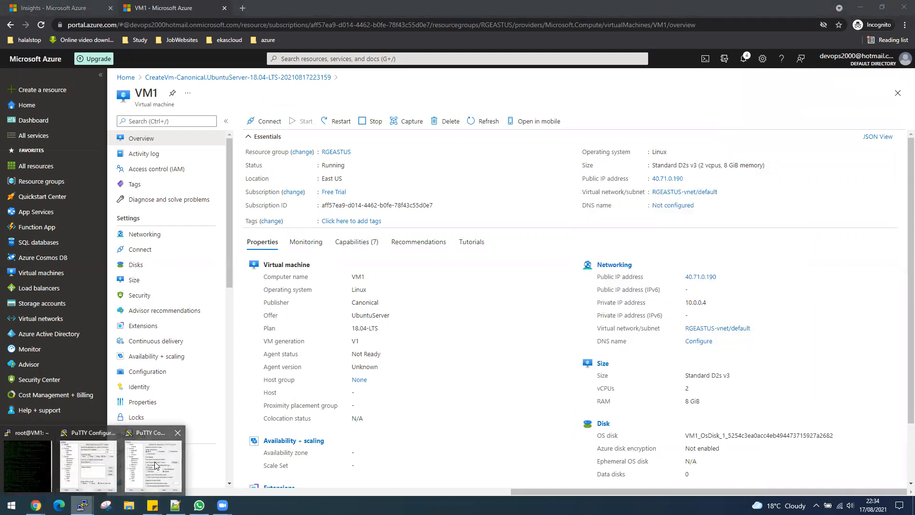
pyautogui.click(155, 465)
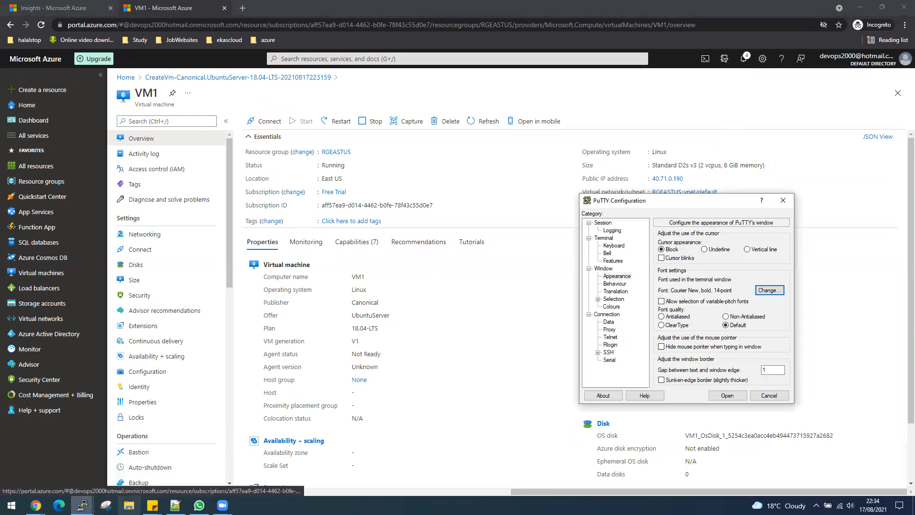
# - Close the extra PuTTY configuration window and return to Session settings
pyautogui.moveTo(82, 505)
pyautogui.click(73, 471)
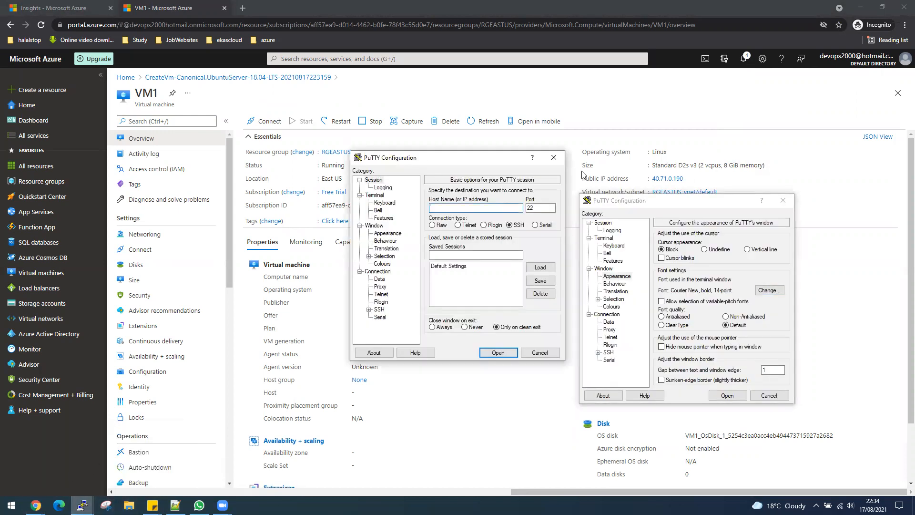
pyautogui.click(553, 157)
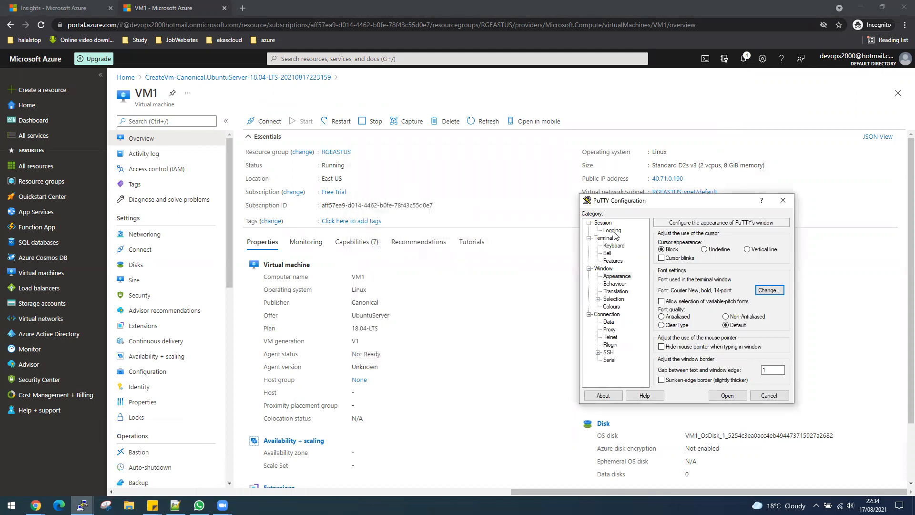
pyautogui.click(603, 223)
pyautogui.click(683, 250)
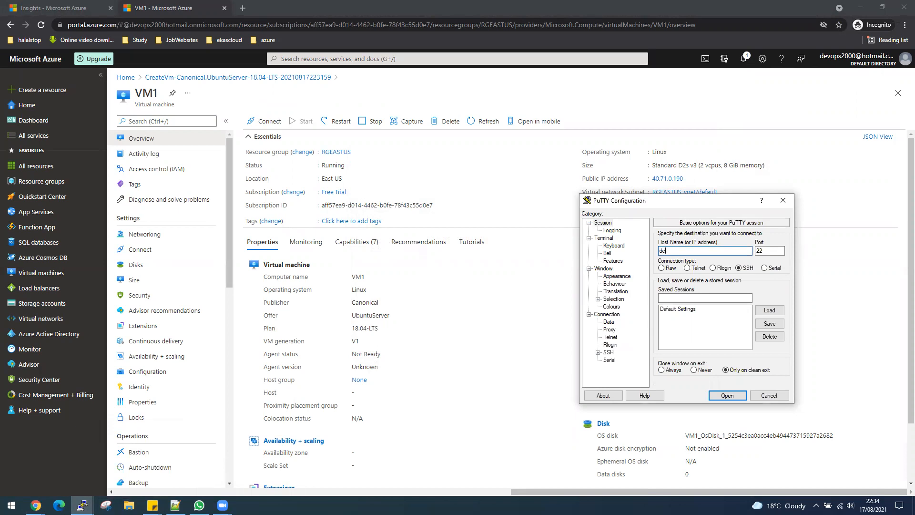
pyautogui.write('desktop@')
pyautogui.hotkey('ctrl', 'v')
pyautogui.click(725, 395)
pyautogui.click(416, 326)
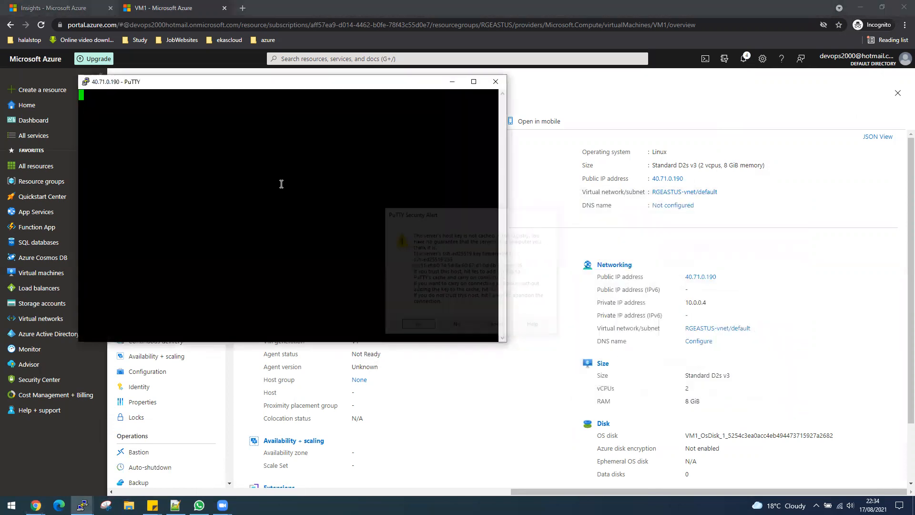
pyautogui.moveTo(237, 76); pyautogui.dragTo(280, 112)
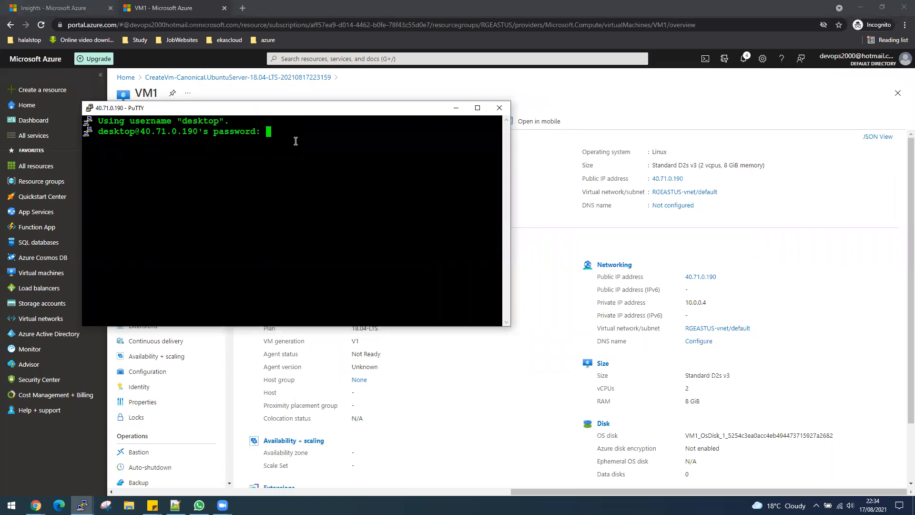
pyautogui.press('Return')
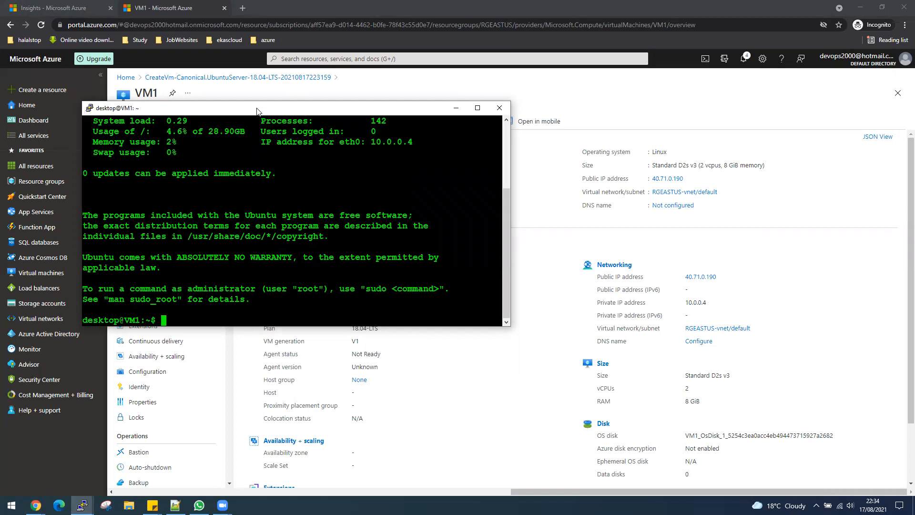
# - Show VM1's one-hour CPU, network and disk metric charts, then return to PuTTY
pyautogui.moveTo(257, 109); pyautogui.dragTo(641, 68)
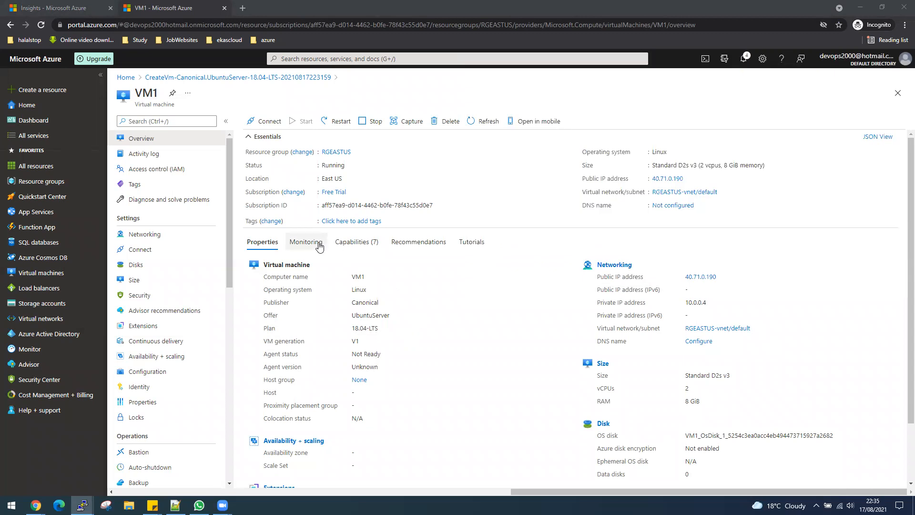
pyautogui.click(319, 244)
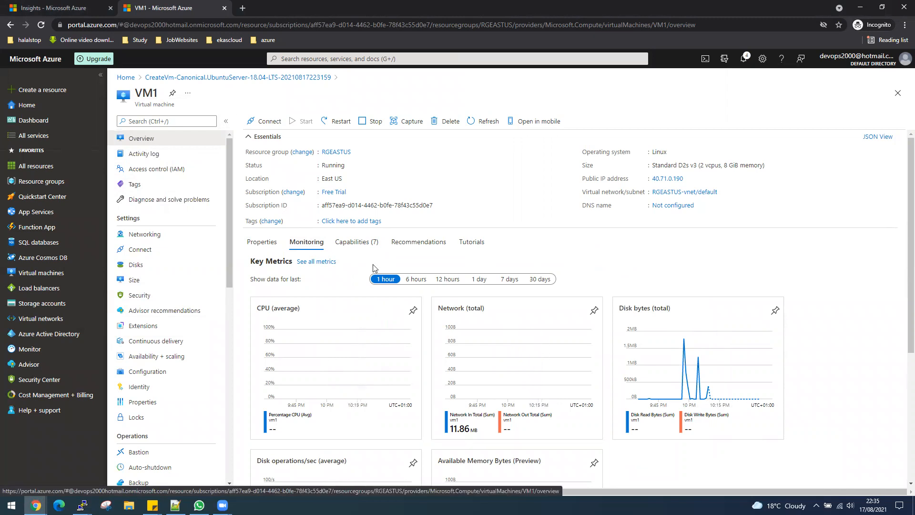
pyautogui.click(261, 241)
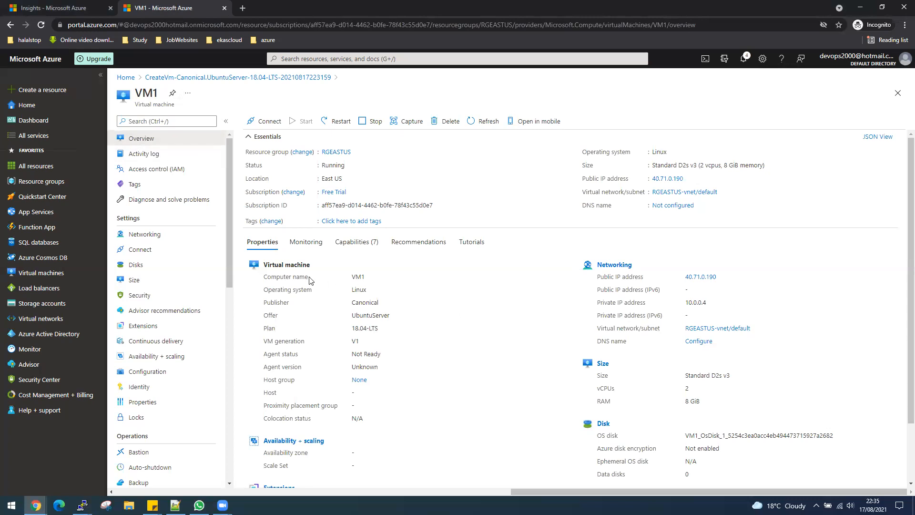
pyautogui.click(306, 251)
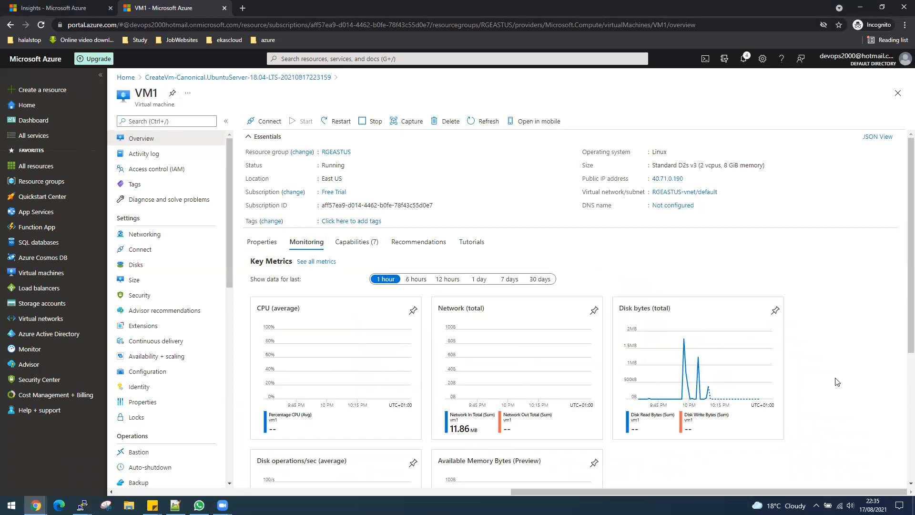
pyautogui.scroll(-1, 837, 382)
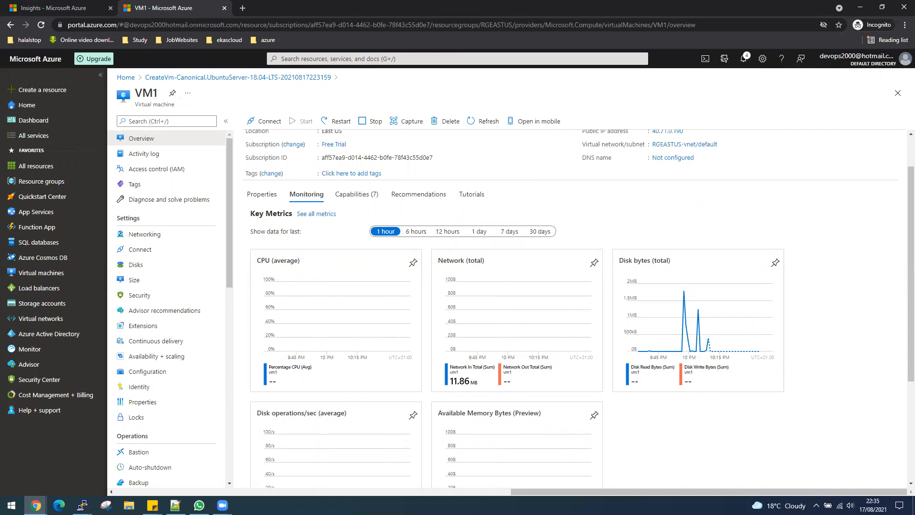
pyautogui.hotkey('alt', 'Tab')
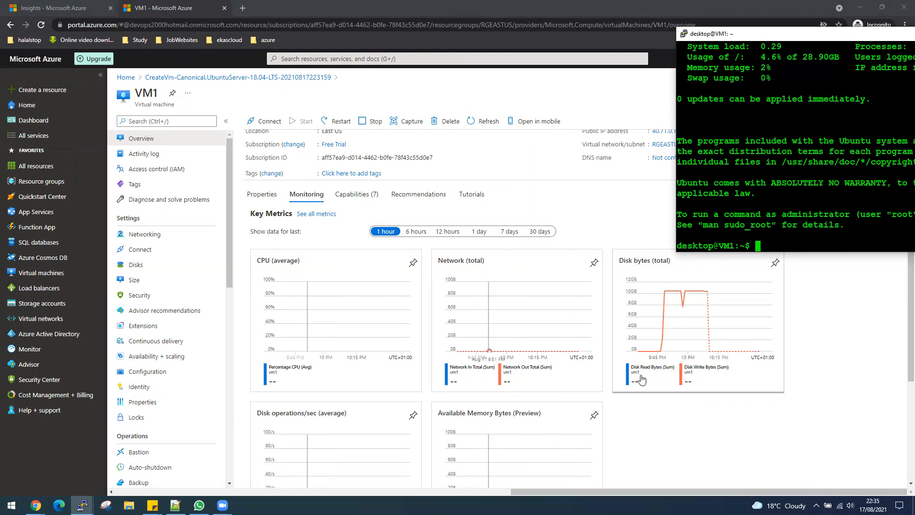
# - Bring the portal forward and push PuTTY off the right edge to reveal VM1's metric charts
pyautogui.scroll(-1, 674, 435)
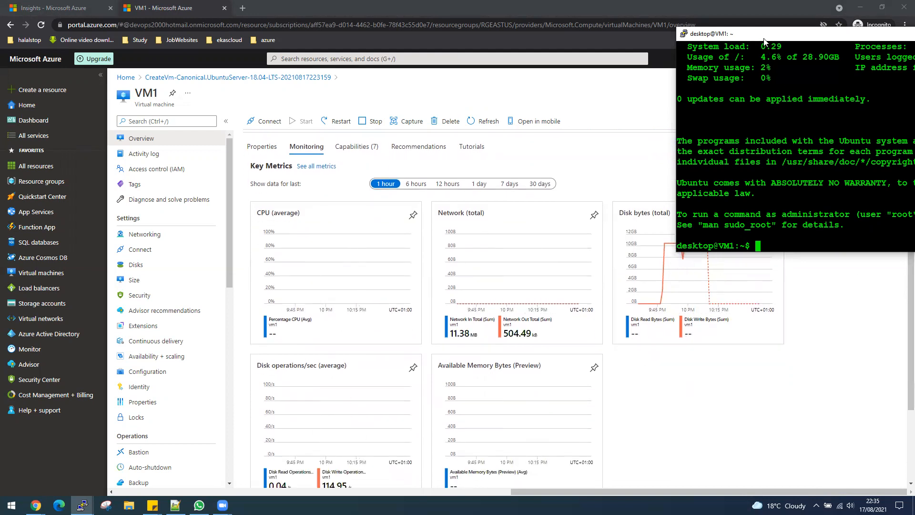
pyautogui.click(676, 266)
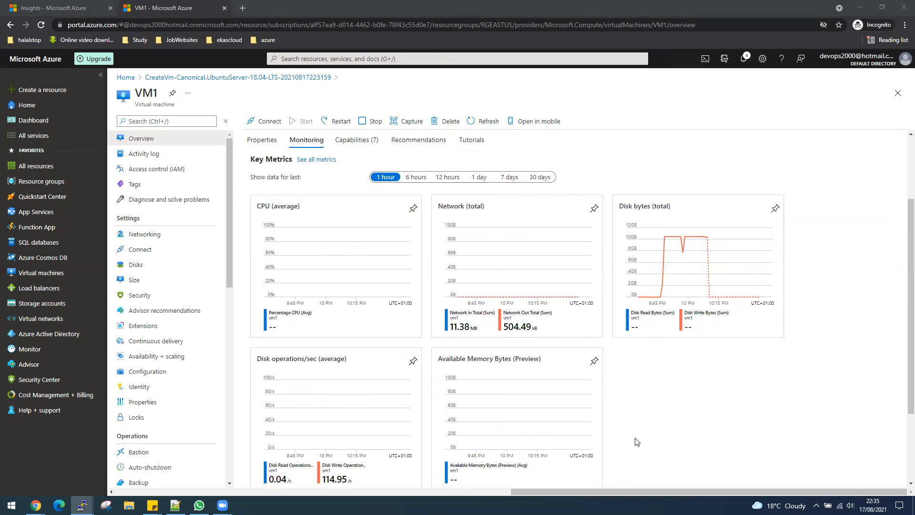
pyautogui.scroll(-1, 634, 441)
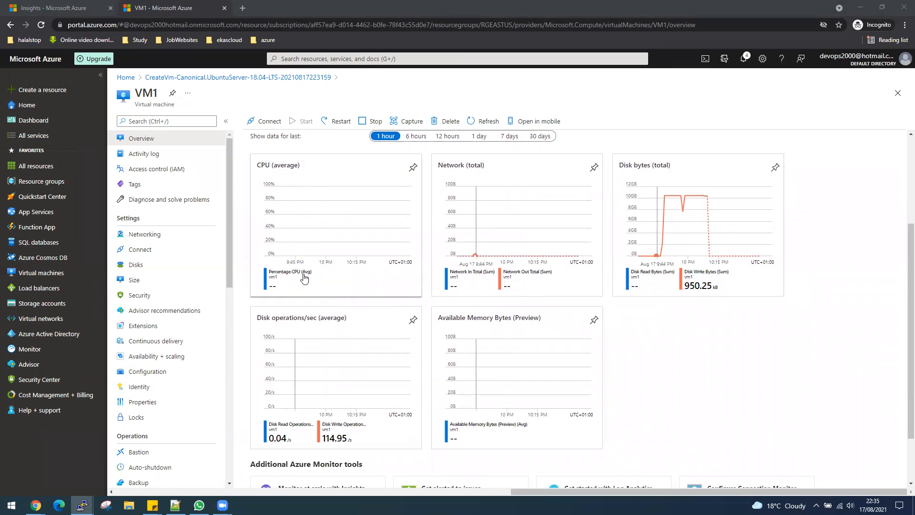
pyautogui.scroll(-1, 333, 426)
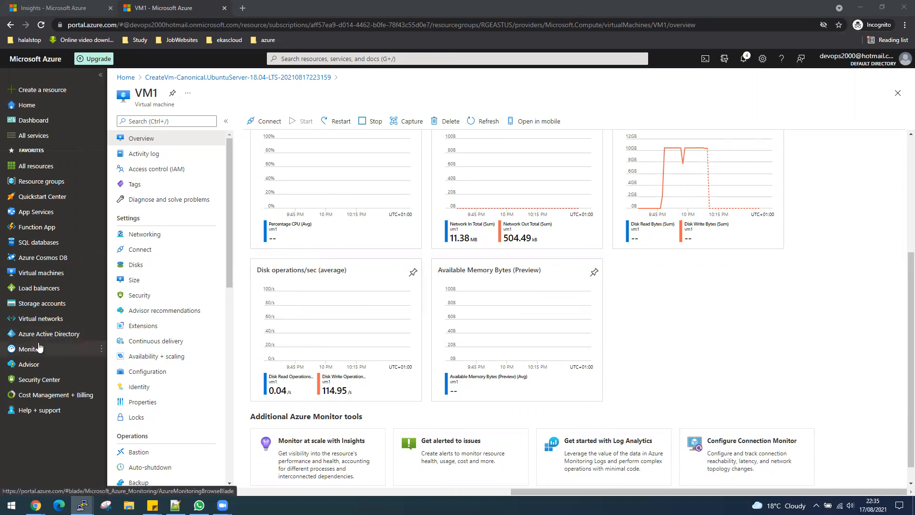
pyautogui.moveTo(38, 349)
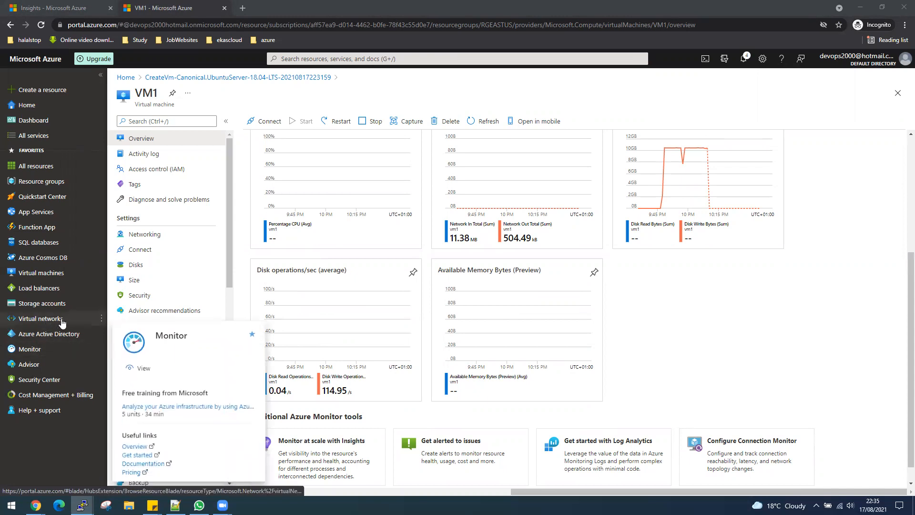
pyautogui.moveTo(61, 304)
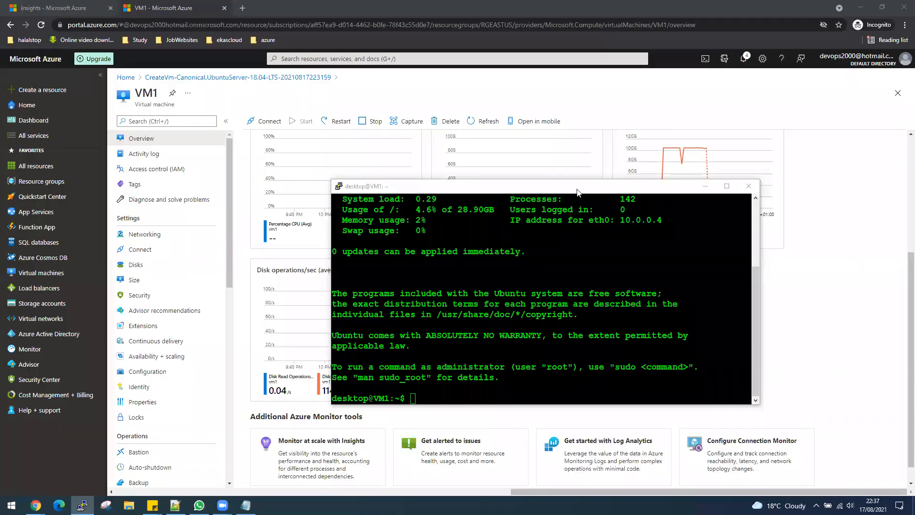
pyautogui.moveTo(596, 187); pyautogui.dragTo(914, 108)
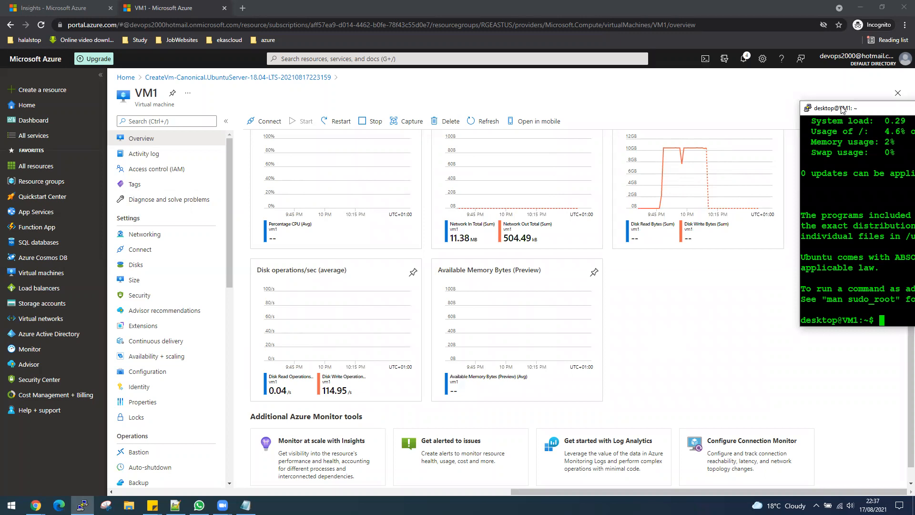
pyautogui.moveTo(843, 109); pyautogui.dragTo(914, 146)
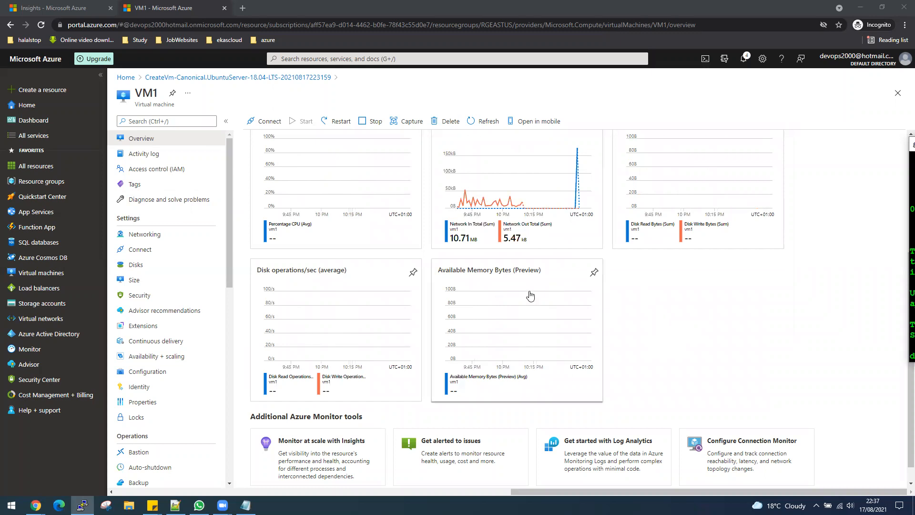
pyautogui.scroll(2, 500, 327)
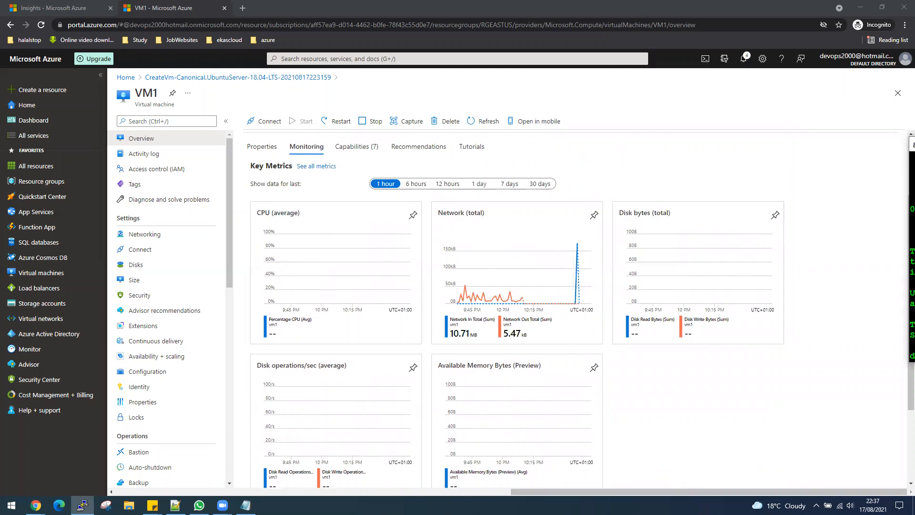
# - Start a continuous ping 8.8.8.8 on VM1, then park the terminal at the upper left
pyautogui.moveTo(914, 145); pyautogui.dragTo(681, 19)
pyautogui.write('ping ')
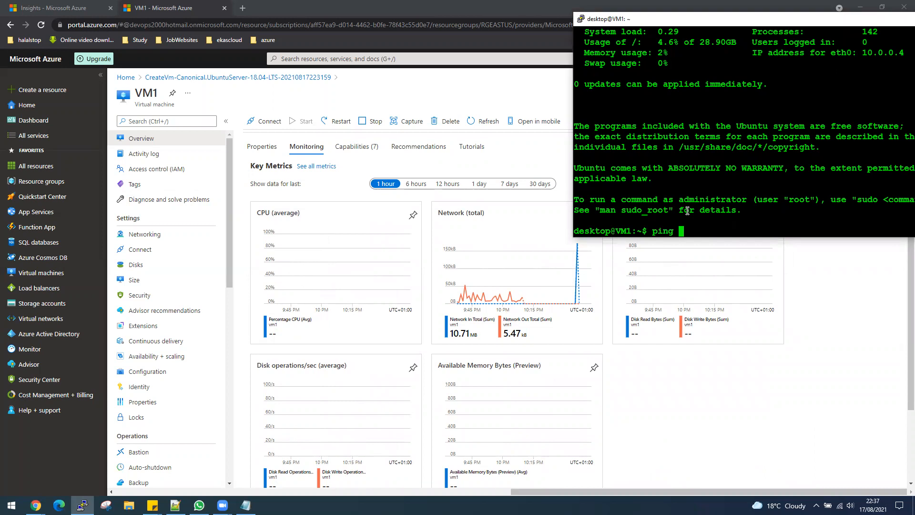
pyautogui.write('8.8.8.8')
pyautogui.press('Return')
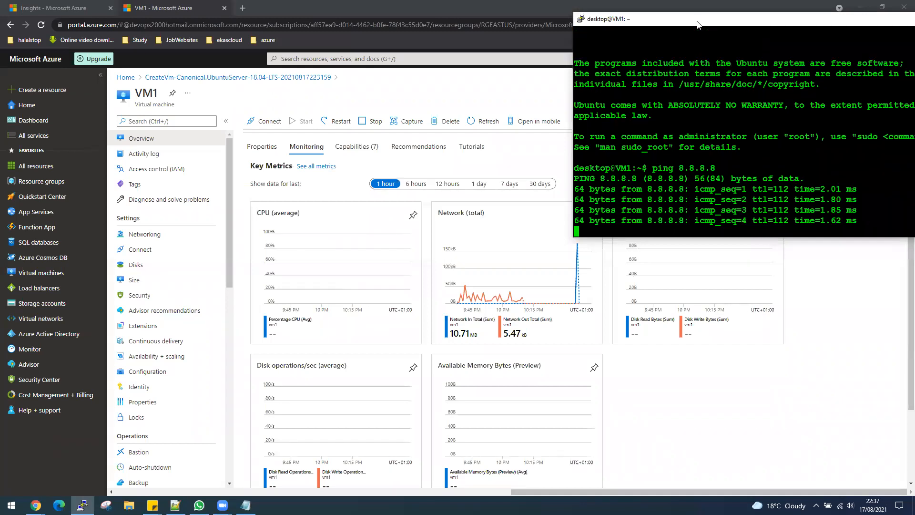
pyautogui.moveTo(697, 25); pyautogui.dragTo(823, 89)
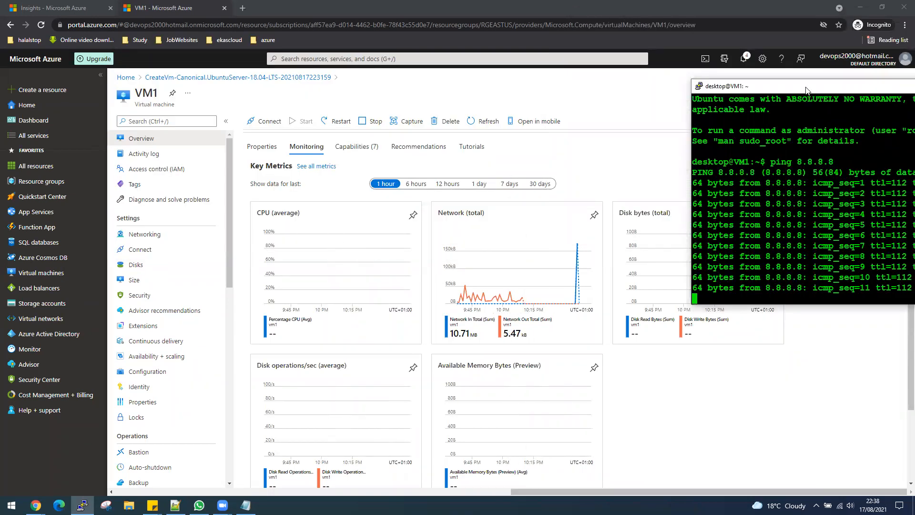
pyautogui.moveTo(814, 94); pyautogui.dragTo(116, 77)
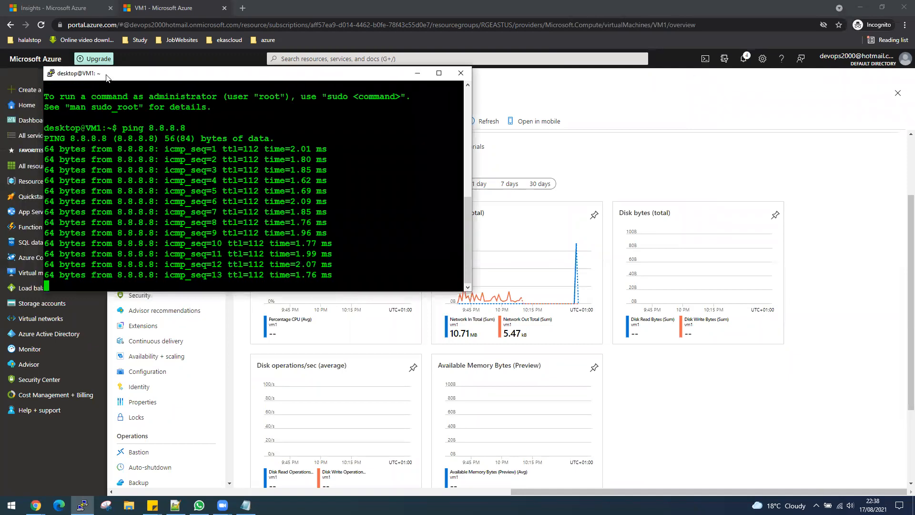
# - Duplicate the VM1 PuTTY session, log in with the password, and run sudo -i
pyautogui.rightClick(108, 77)
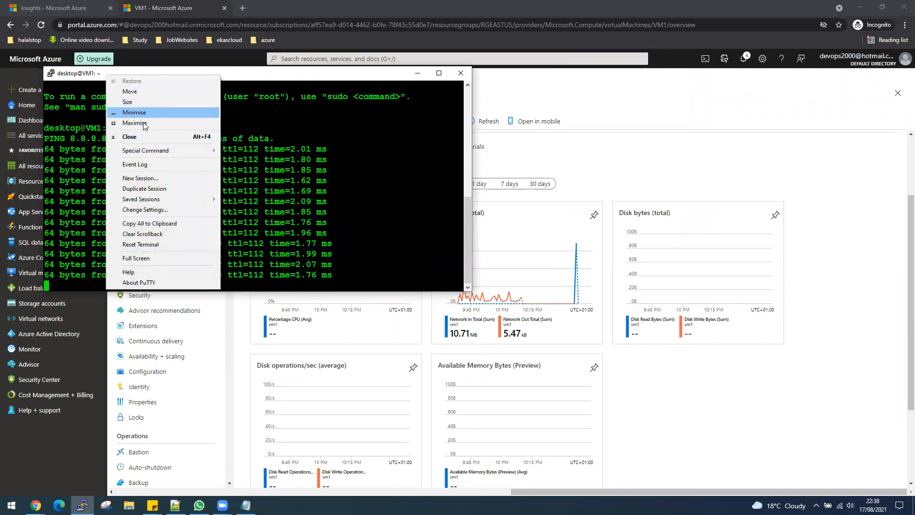
pyautogui.click(146, 190)
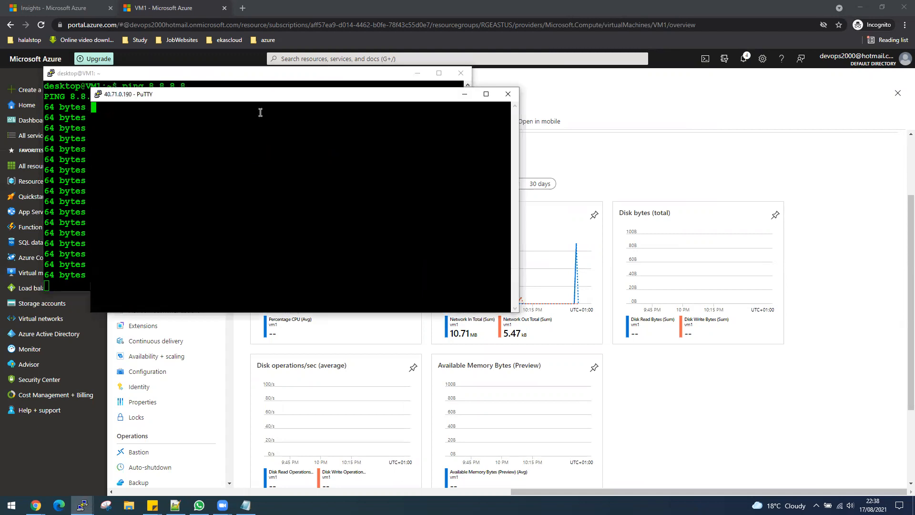
pyautogui.moveTo(229, 97); pyautogui.dragTo(616, 73)
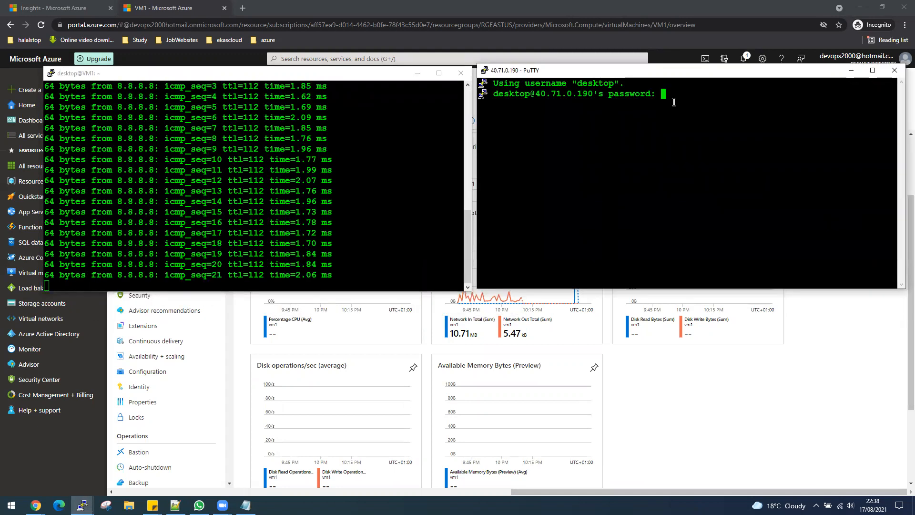
pyautogui.press('Return')
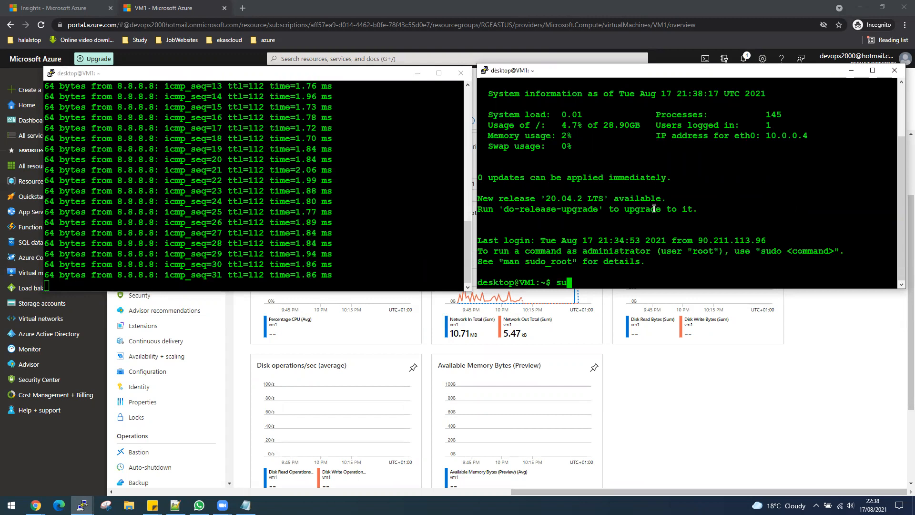
pyautogui.write('sudo -i')
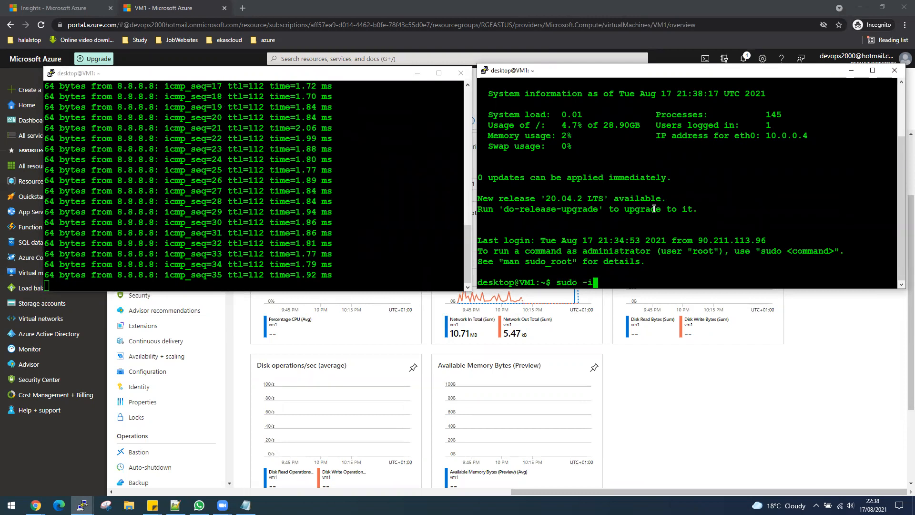
pyautogui.press('Return')
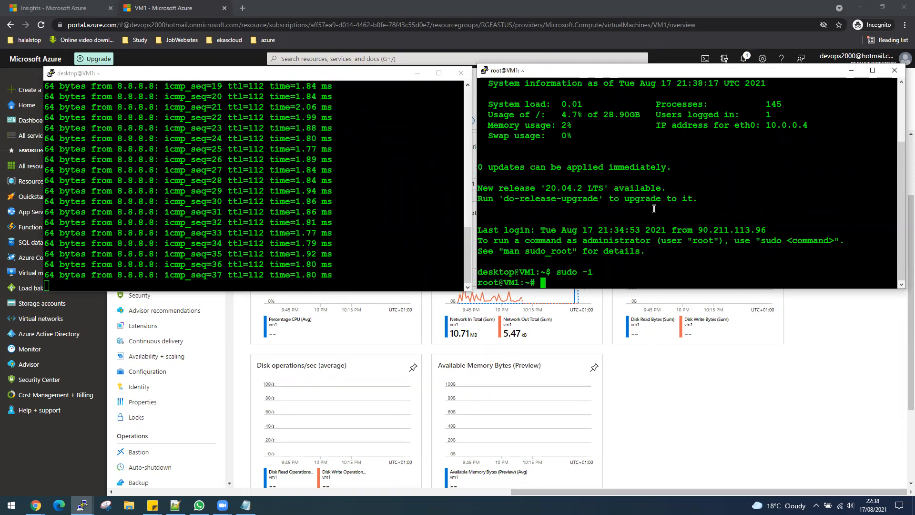
# - Try fetching the stress tool with 'get-update stress' and 'apt-get stress', both rejected
pyautogui.write('get')
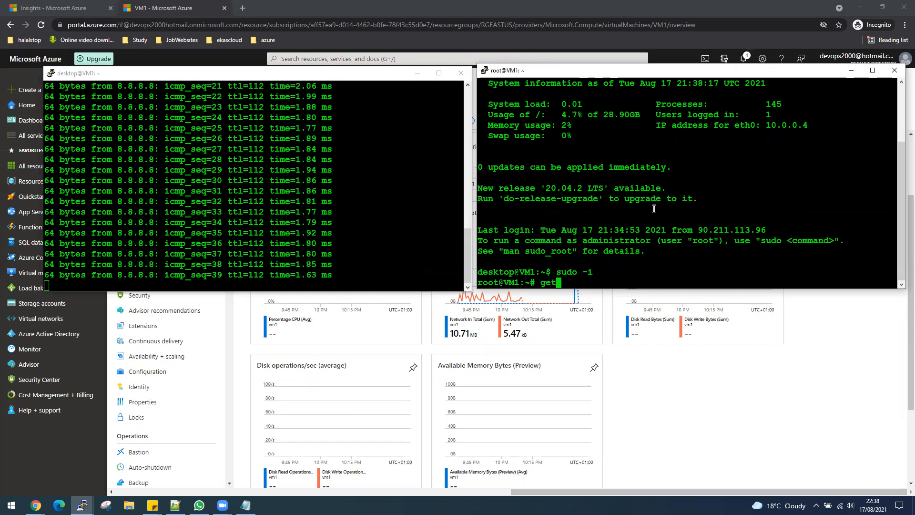
pyautogui.write('-u')
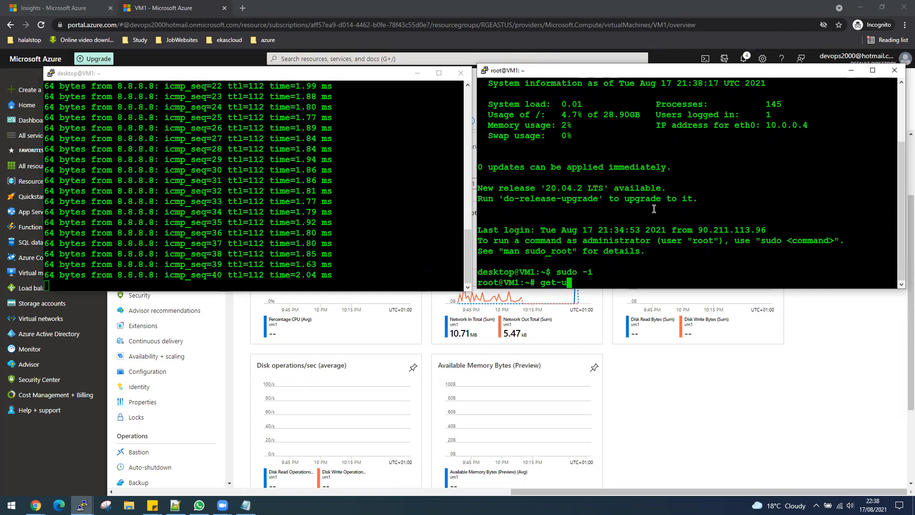
pyautogui.write('pdate st')
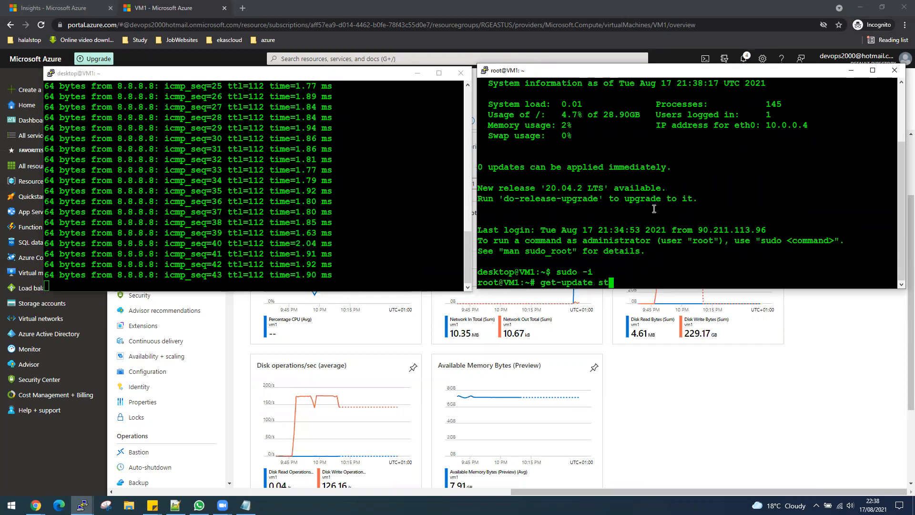
pyautogui.write('ress')
pyautogui.press('Return')
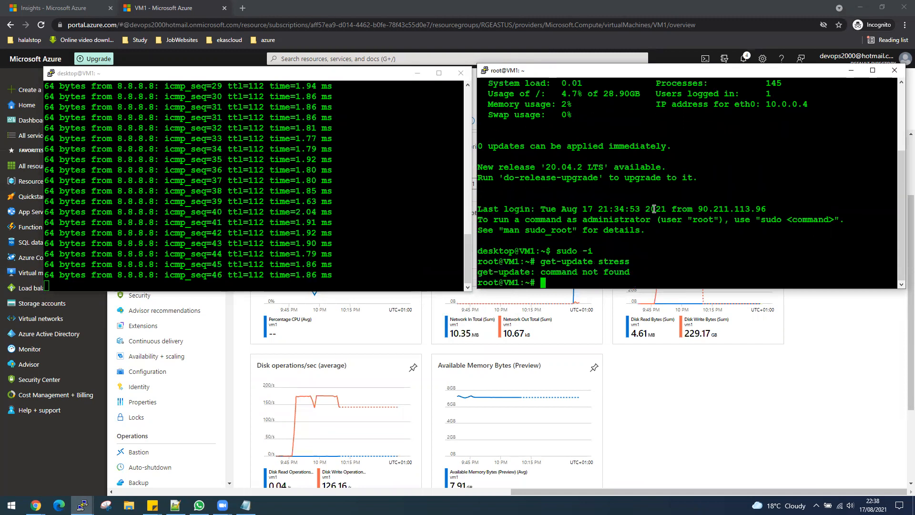
pyautogui.write('apt')
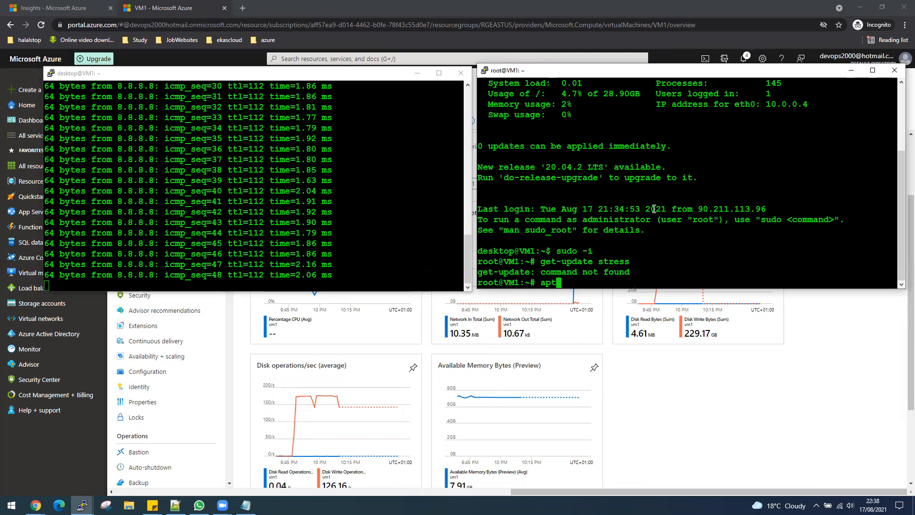
pyautogui.write('-ge')
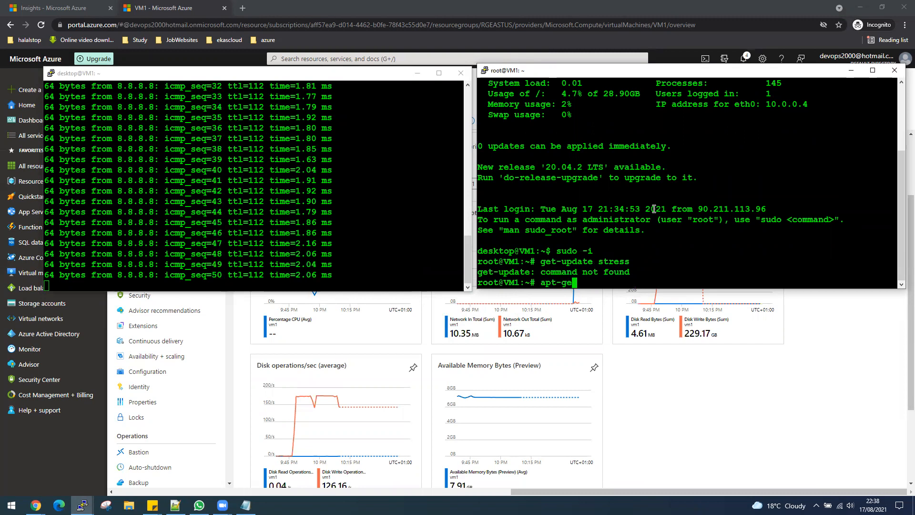
pyautogui.write('t stress')
pyautogui.press('Return')
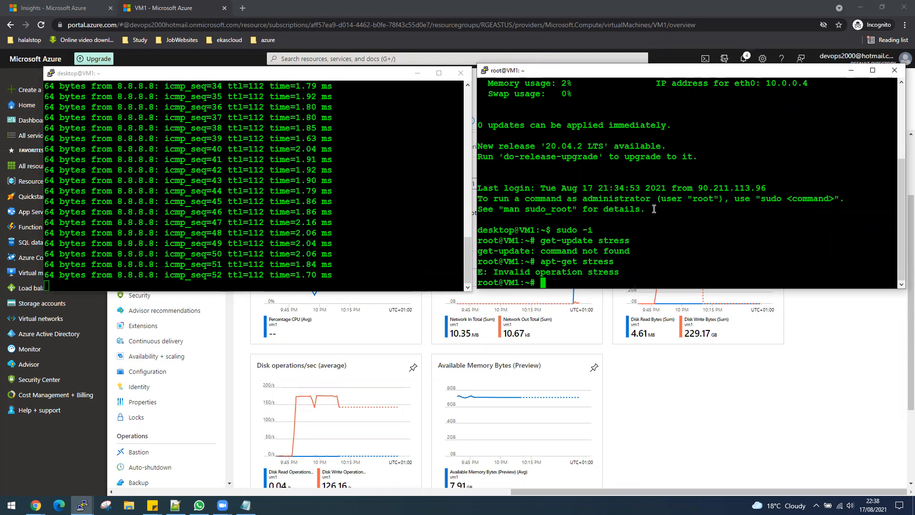
pyautogui.press('Up')
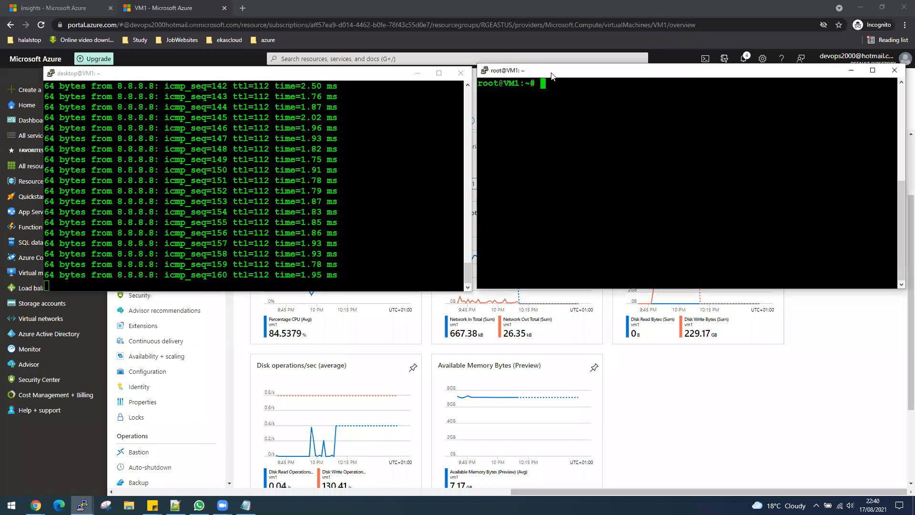
# - Arrange the ping and root terminals so VM1's CPU and overview charts stay visible
pyautogui.doubleClick(570, 70)
pyautogui.doubleClick(673, 6)
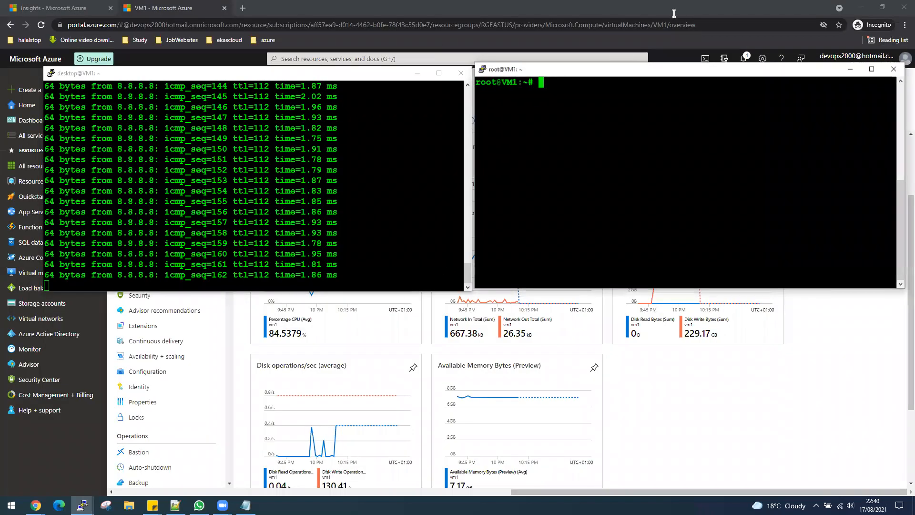
pyautogui.click(329, 96)
pyautogui.moveTo(330, 72); pyautogui.dragTo(276, 271)
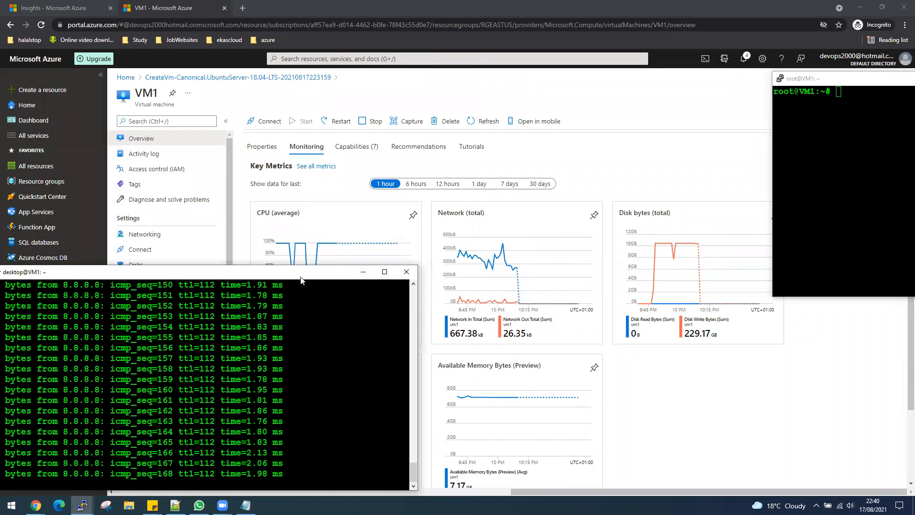
pyautogui.moveTo(303, 275); pyautogui.dragTo(367, 327)
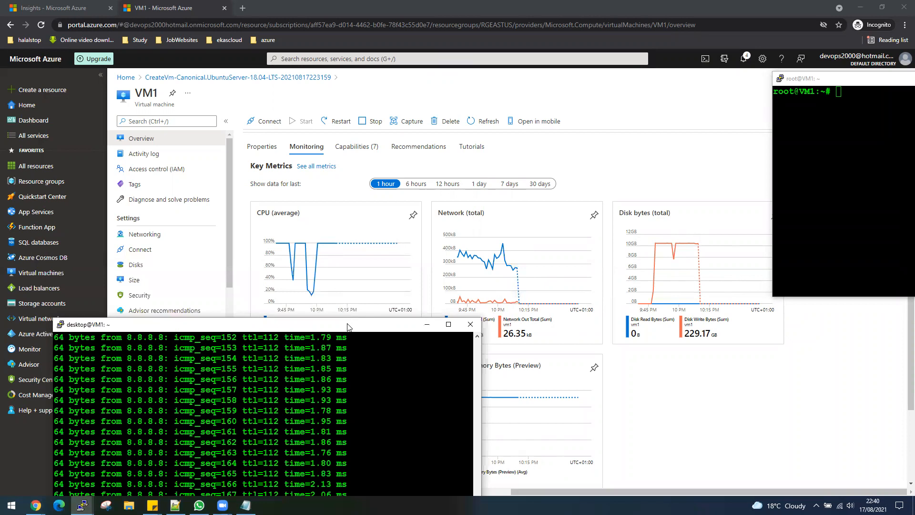
pyautogui.moveTo(347, 327); pyautogui.dragTo(303, 15)
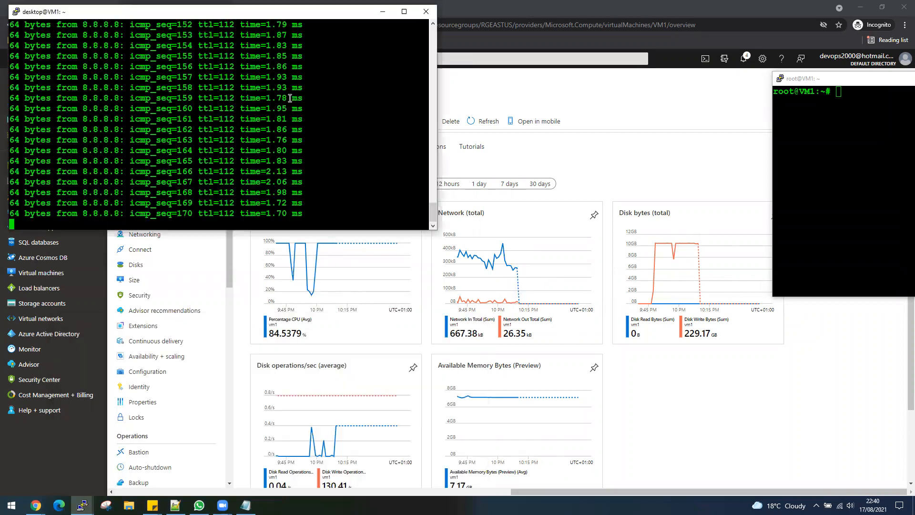
pyautogui.click(816, 80)
pyautogui.moveTo(816, 79); pyautogui.dragTo(557, 22)
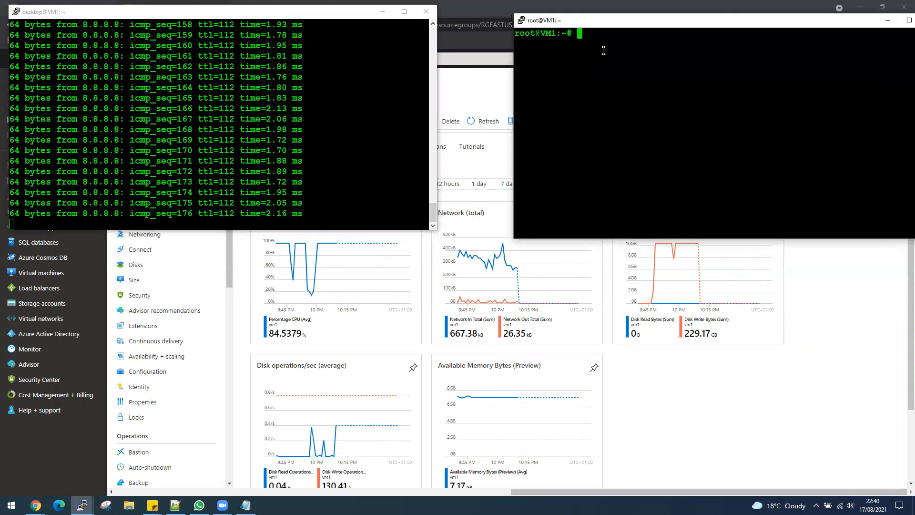
# - Run stress --cpu and apt install stress in the root session, both failing
pyautogui.write('stre')
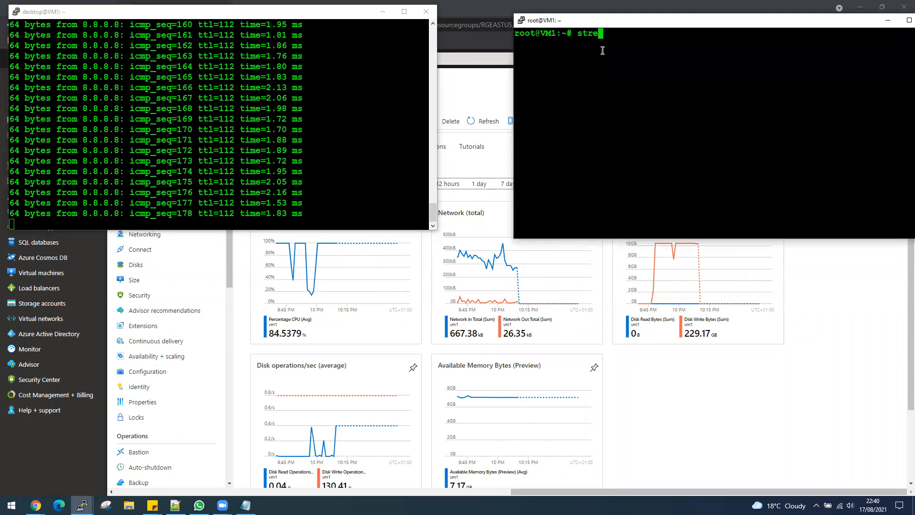
pyautogui.write('ss --cpu')
pyautogui.press('Return')
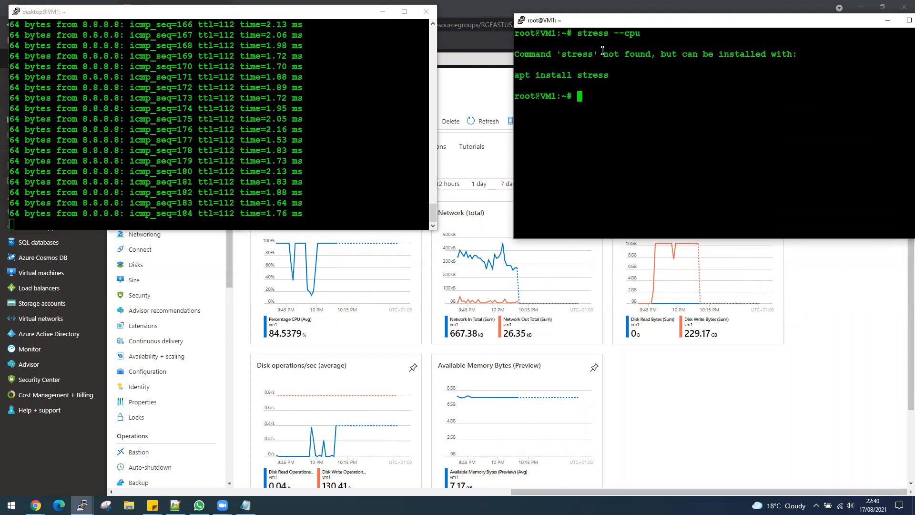
pyautogui.write('apt install stress')
pyautogui.press('Return')
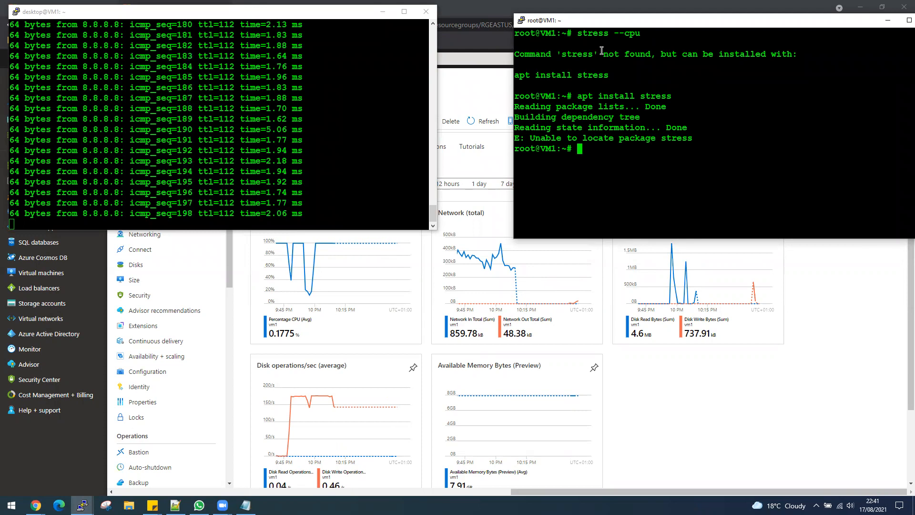
# - Retry stress --cpu, then install the stress package with sudo apt install stress
pyautogui.press('Up')
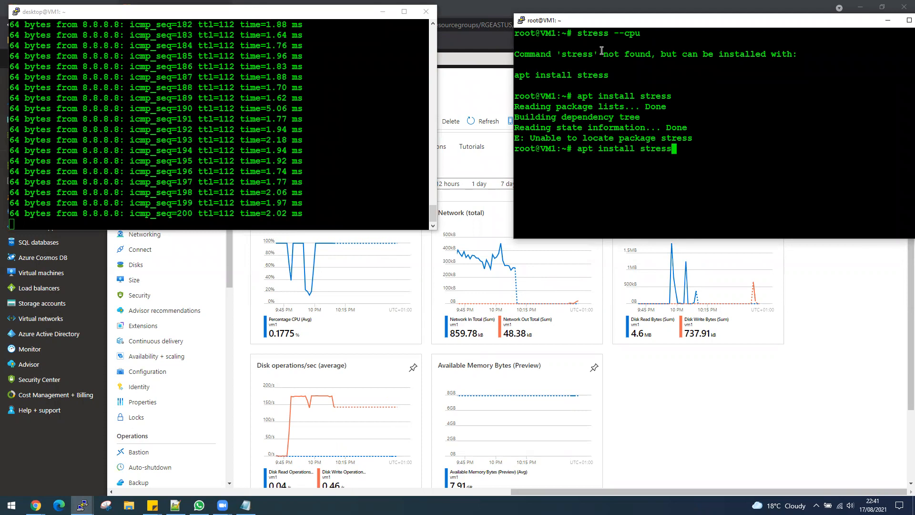
pyautogui.press('BackSpace')
pyautogui.press('BackSpace')
pyautogui.press('BackSpace')
pyautogui.press('BackSpace')
pyautogui.press('BackSpace')
pyautogui.press('BackSpace')
pyautogui.press('BackSpace')
pyautogui.press('BackSpace')
pyautogui.press('BackSpace')
pyautogui.press('BackSpace')
pyautogui.press('BackSpace')
pyautogui.press('BackSpace')
pyautogui.press('BackSpace')
pyautogui.press('BackSpace')
pyautogui.press('BackSpace')
pyautogui.press('BackSpace')
pyautogui.press('BackSpace')
pyautogui.press('BackSpace')
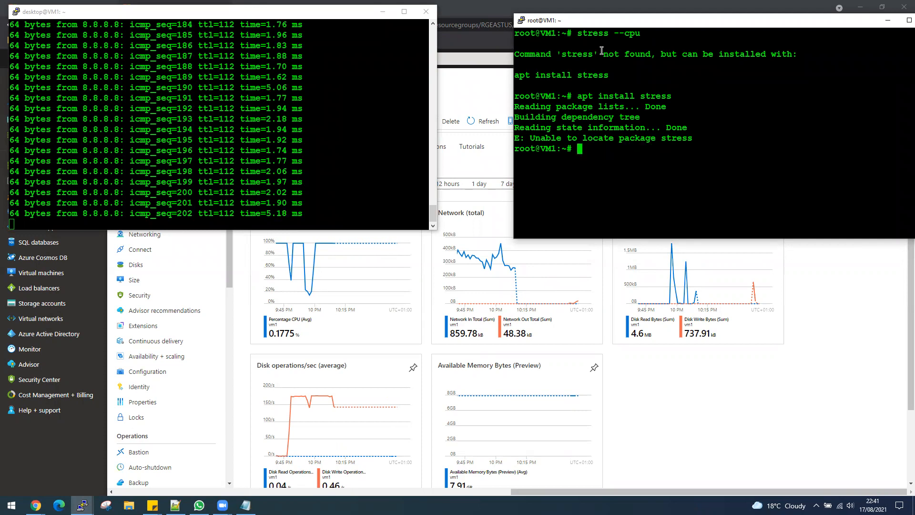
pyautogui.write('stress ')
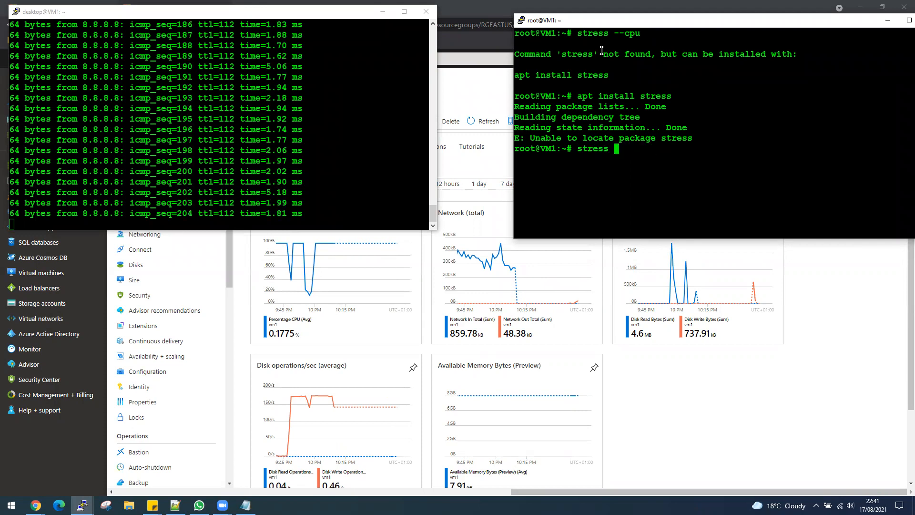
pyautogui.write('--cpu')
pyautogui.press('Return')
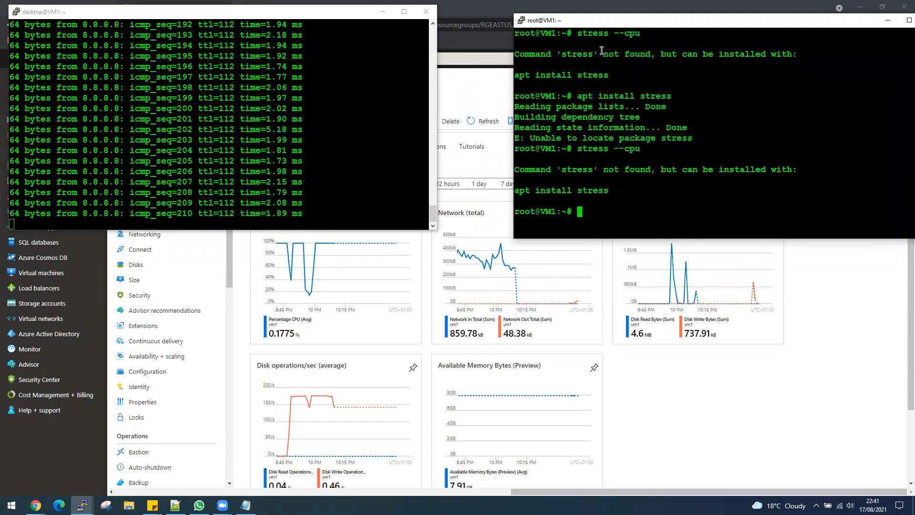
pyautogui.write('s')
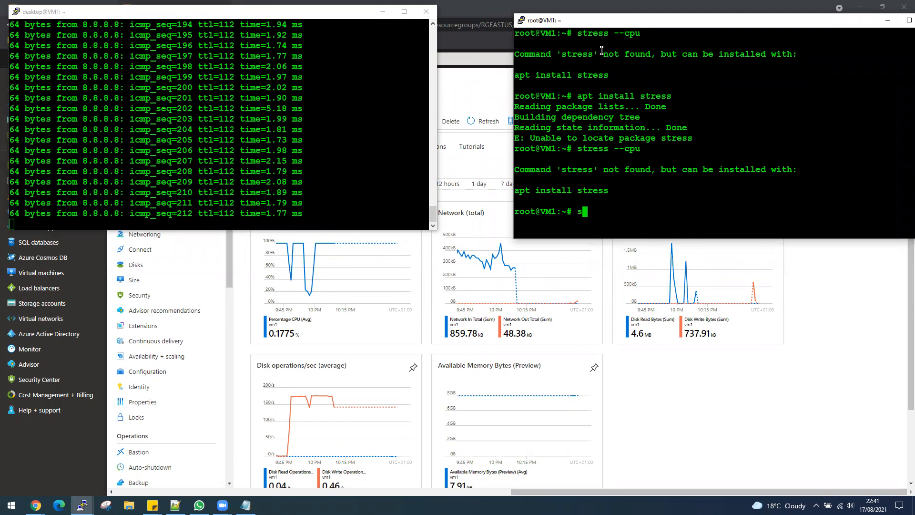
pyautogui.write('udo apt instal')
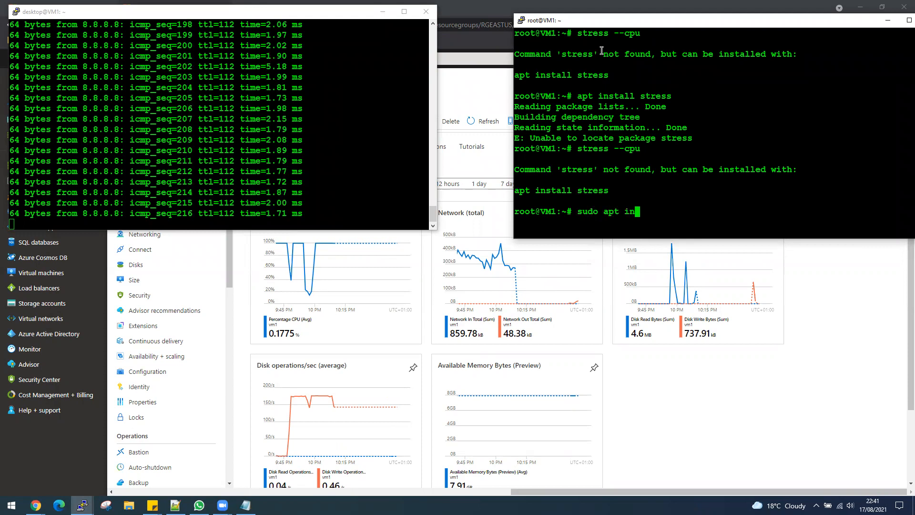
pyautogui.write('l stress')
pyautogui.press('Return')
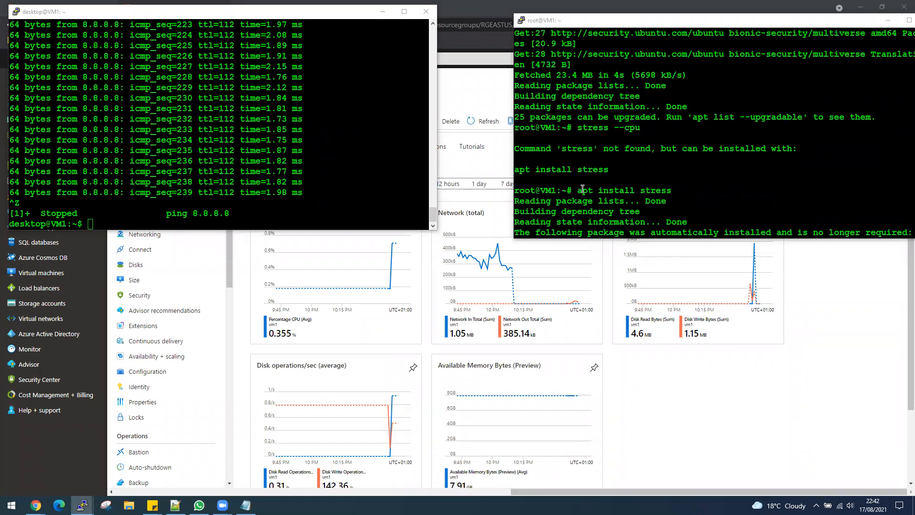
# - Return to the root session and enter stress --cpu at the prompt
pyautogui.scroll(1, 614, 186)
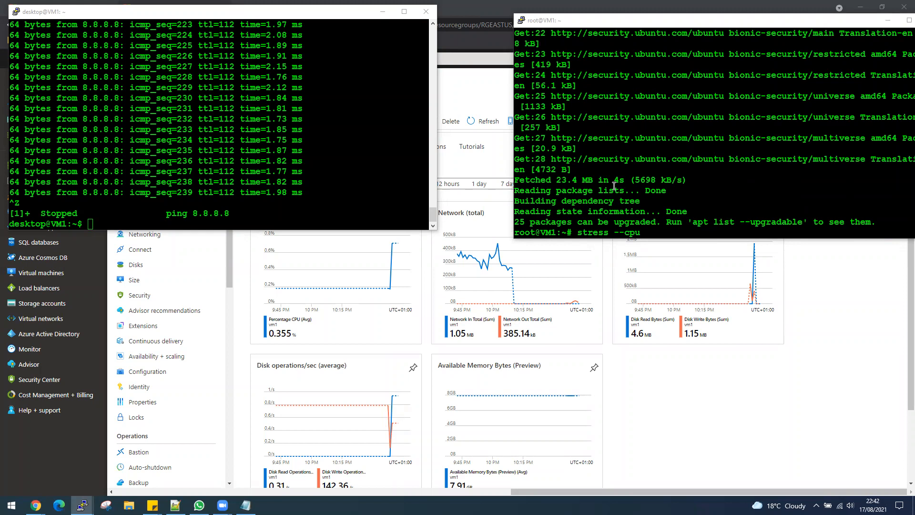
pyautogui.click(625, 214)
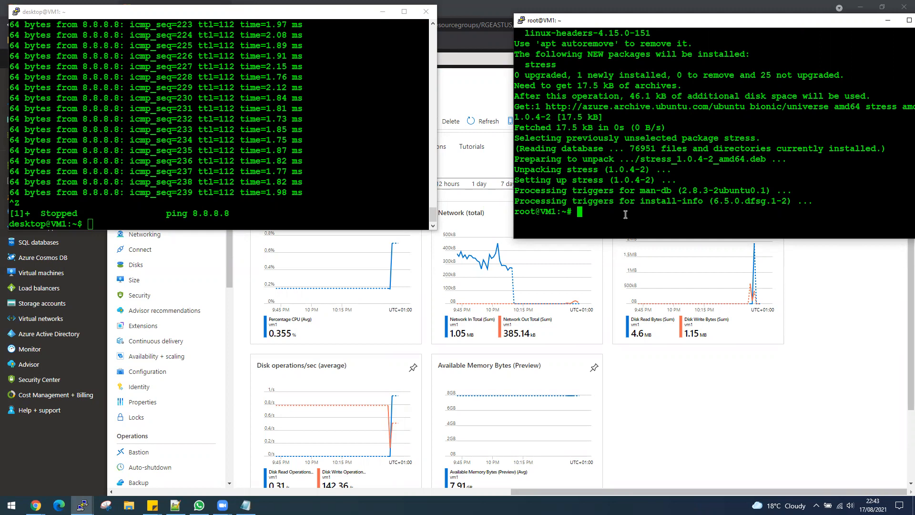
pyautogui.write('stress --cpu')
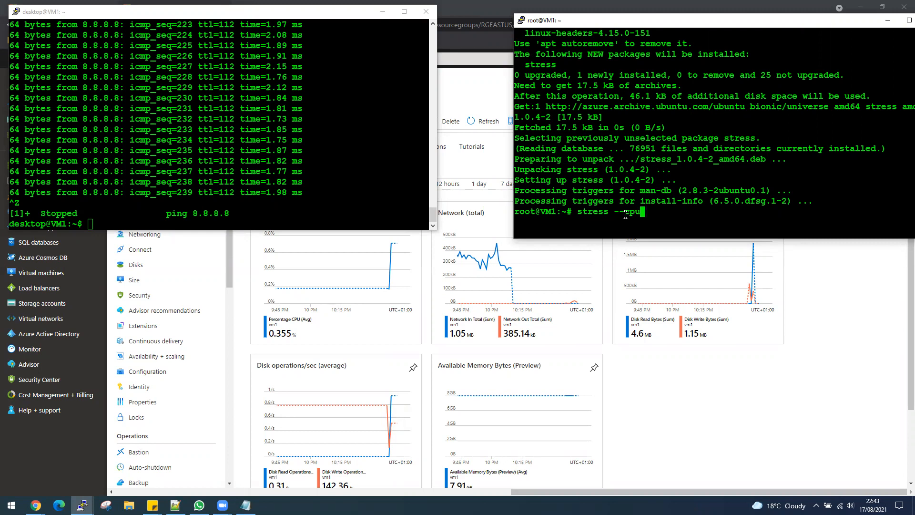
# - Run stress --cpu, then retry it as sudo stress --cpu
pyautogui.press('Return')
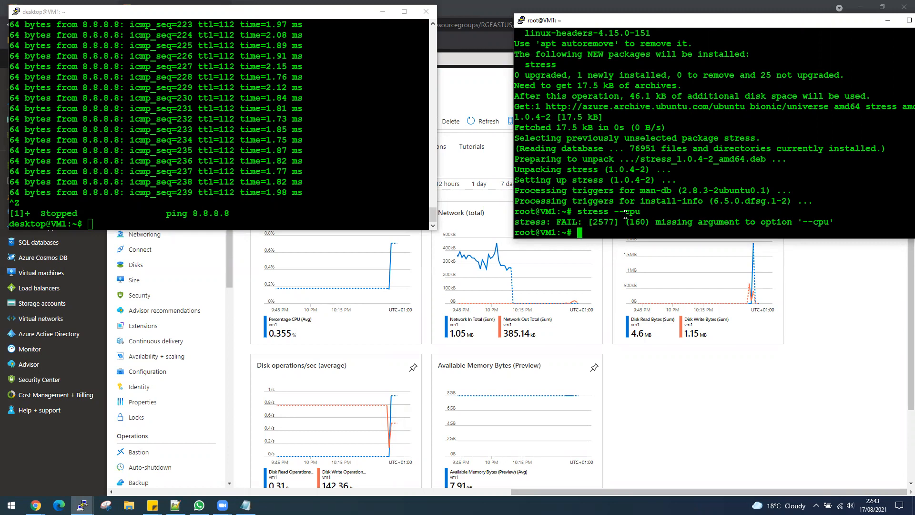
pyautogui.press('Up')
pyautogui.press('BackSpace')
pyautogui.press('BackSpace')
pyautogui.press('BackSpace')
pyautogui.press('BackSpace')
pyautogui.press('BackSpace')
pyautogui.press('BackSpace')
pyautogui.press('BackSpace')
pyautogui.press('BackSpace')
pyautogui.press('BackSpace')
pyautogui.press('BackSpace')
pyautogui.press('BackSpace')
pyautogui.press('BackSpace')
pyautogui.write('sudo stress --cpu')
pyautogui.press('Return')
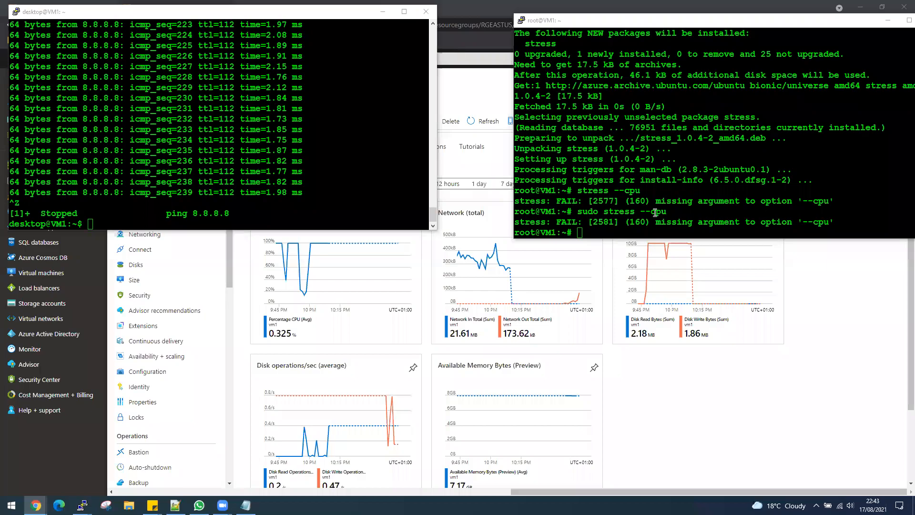
# - Edit the command to stress --cpu 4 and run it, dispatching four CPU hogs
pyautogui.press('Up')
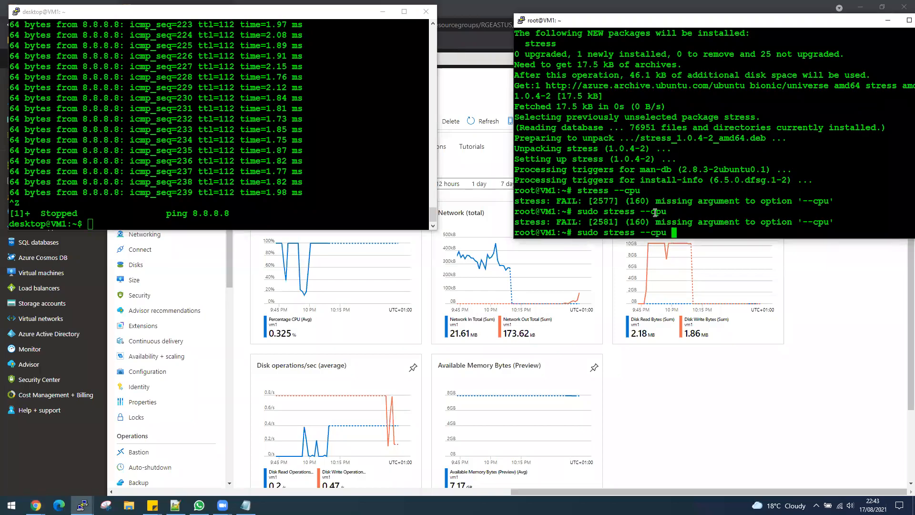
pyautogui.write('4')
pyautogui.press('Left')
pyautogui.press('Left')
pyautogui.press('Left')
pyautogui.press('Left')
pyautogui.press('Left')
pyautogui.press('Left')
pyautogui.press('Left')
pyautogui.press('Left')
pyautogui.press('Left')
pyautogui.press('Left')
pyautogui.press('Left')
pyautogui.press('Left')
pyautogui.press('Left')
pyautogui.press('Left')
pyautogui.press('BackSpace')
pyautogui.press('BackSpace')
pyautogui.press('BackSpace')
pyautogui.press('BackSpace')
pyautogui.press('BackSpace')
pyautogui.press('Return')
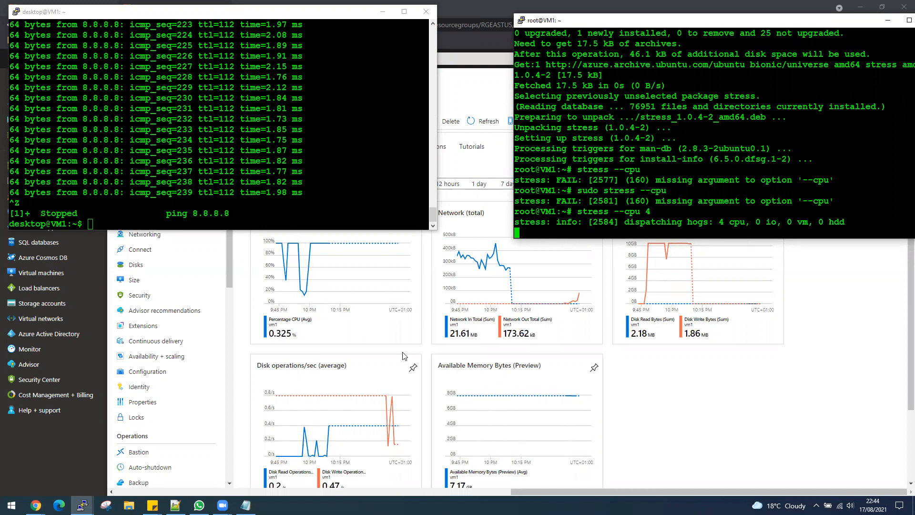
pyautogui.scroll(1, 354, 305)
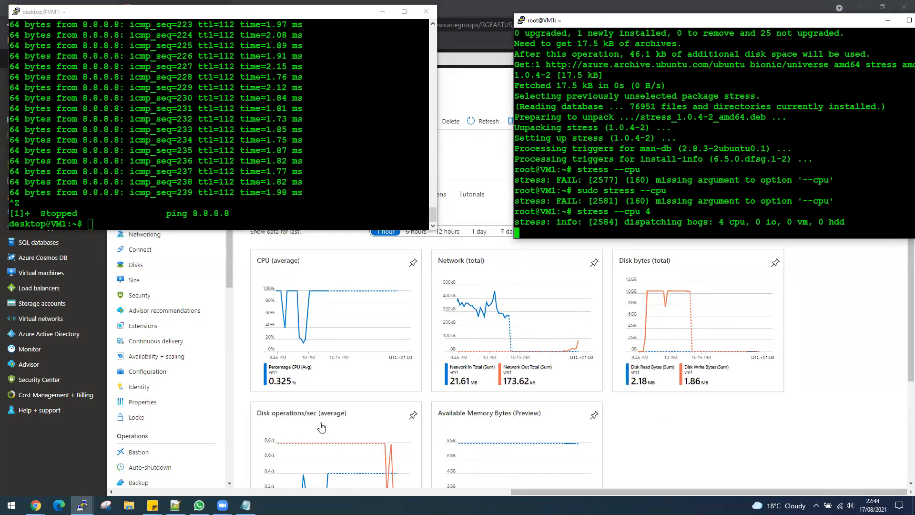
pyautogui.scroll(-1, 381, 453)
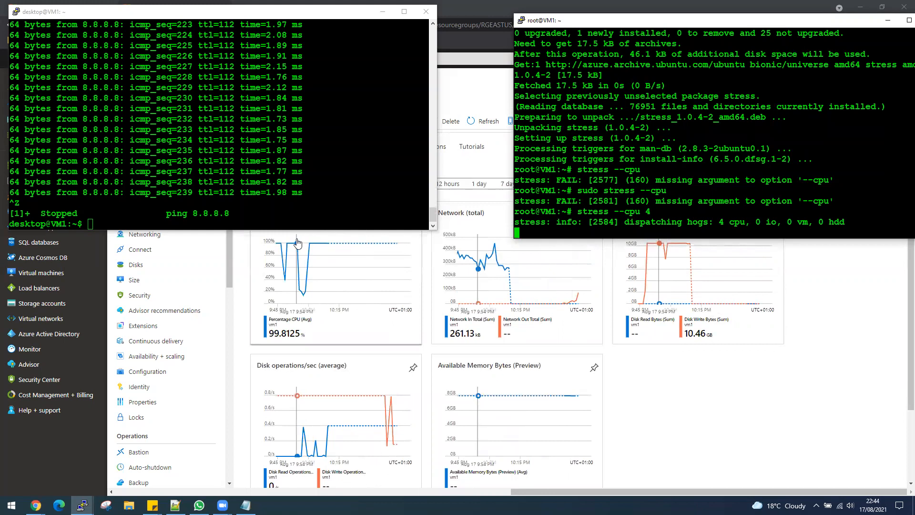
# - Move the root terminal off the right edge to expose the portal
pyautogui.click(264, 221)
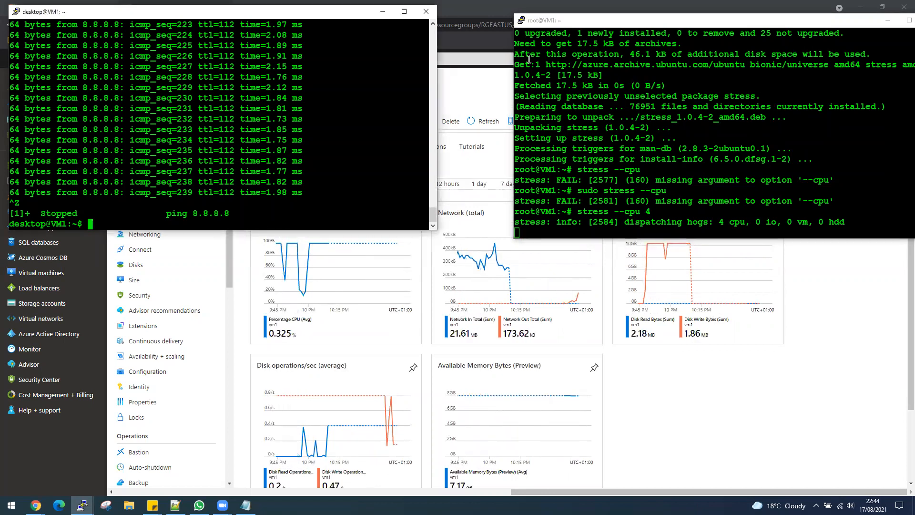
pyautogui.click(618, 22)
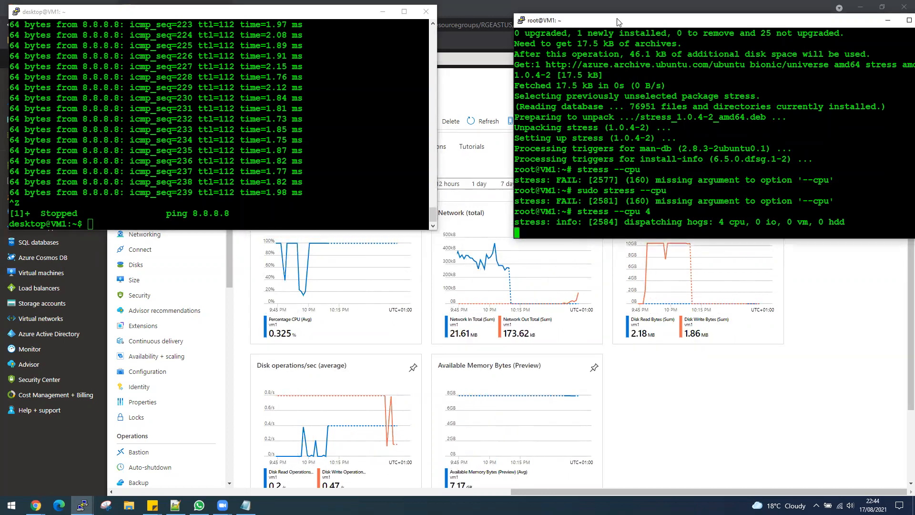
pyautogui.moveTo(618, 22); pyautogui.dragTo(914, 24)
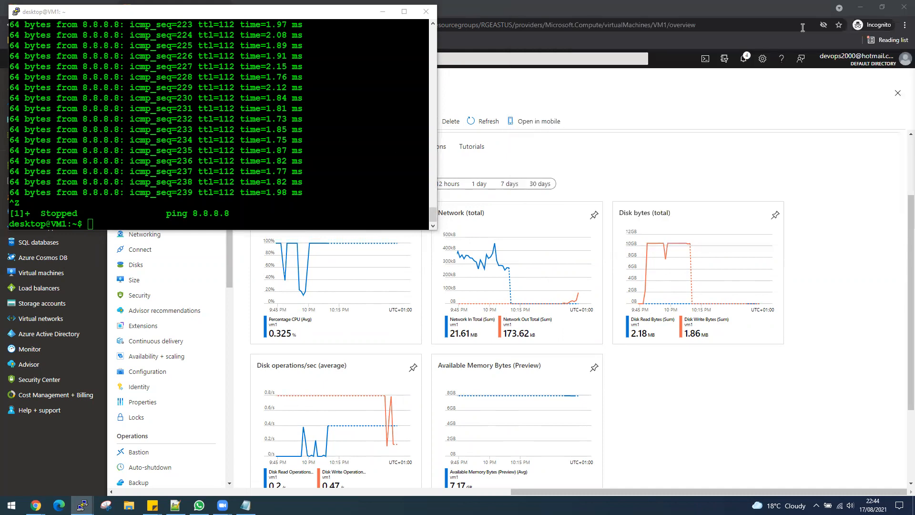
# - Start stress --io 6 in the other session, then move that terminal to the other monitor
pyautogui.click(198, 216)
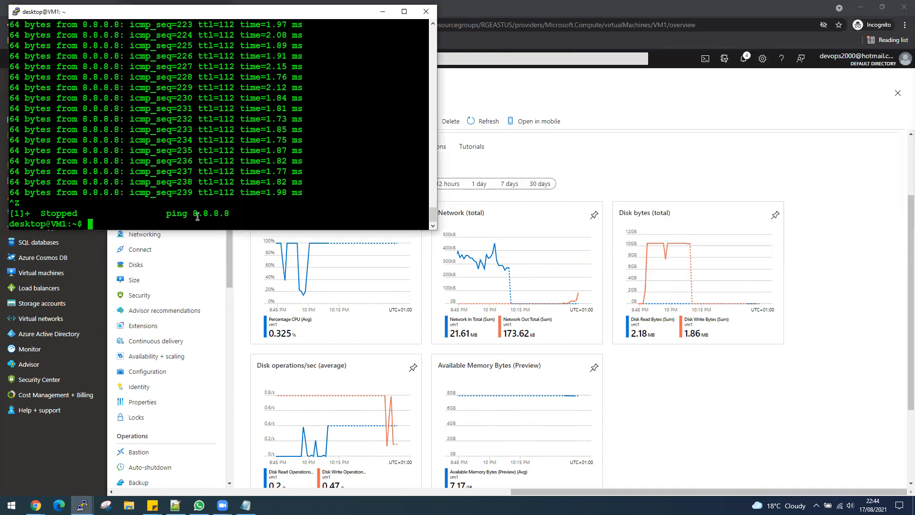
pyautogui.write('stress --io')
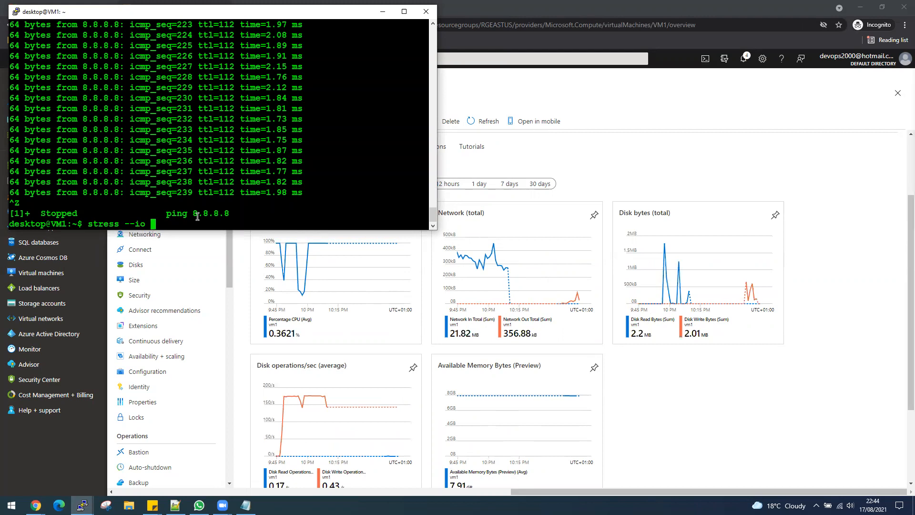
pyautogui.write(' 6')
pyautogui.press('Return')
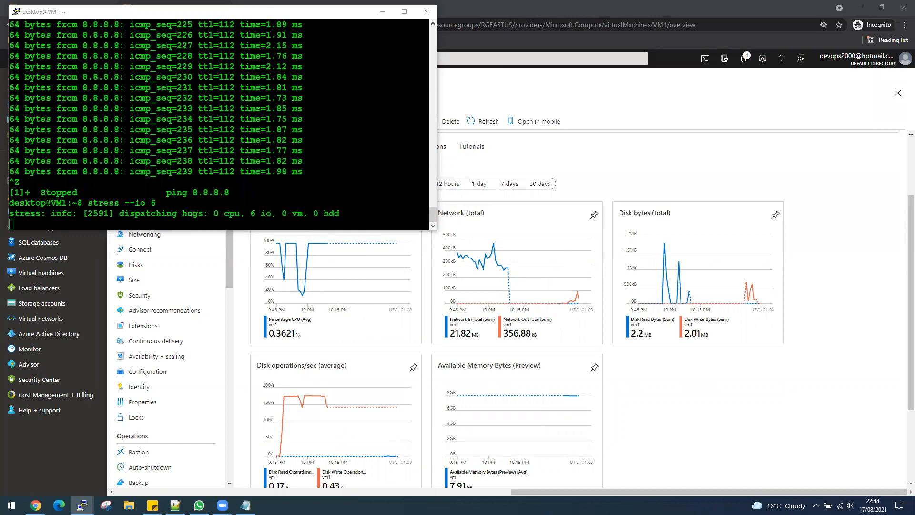
pyautogui.click(252, 15)
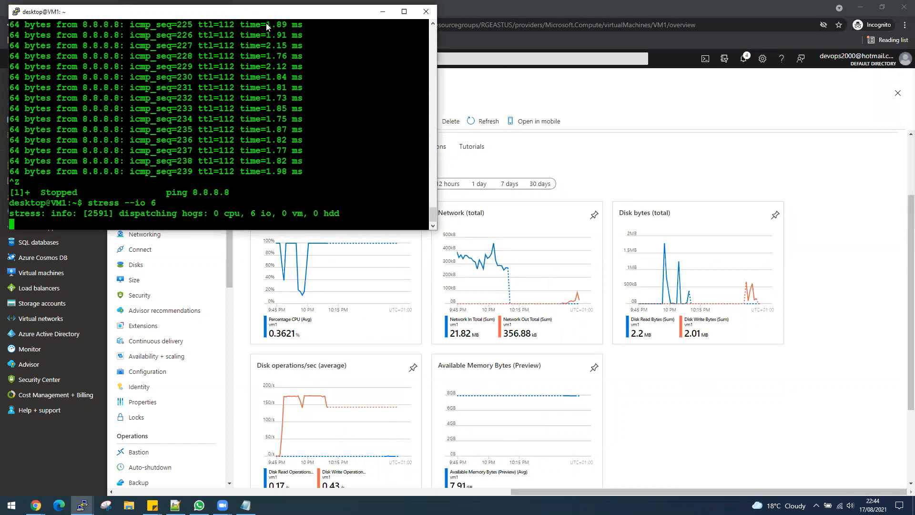
pyautogui.moveTo(267, 26); pyautogui.dragTo(914, 28)
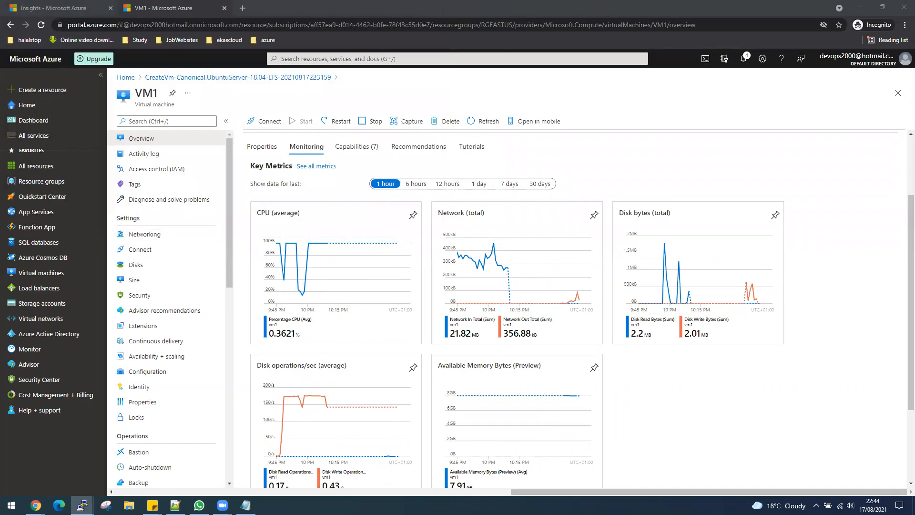
# - Go to Storage accounts > storagezamanstorage > Containers > bootdiagnostics and select serialconsole.log
pyautogui.moveTo(56, 326)
pyautogui.click(47, 307)
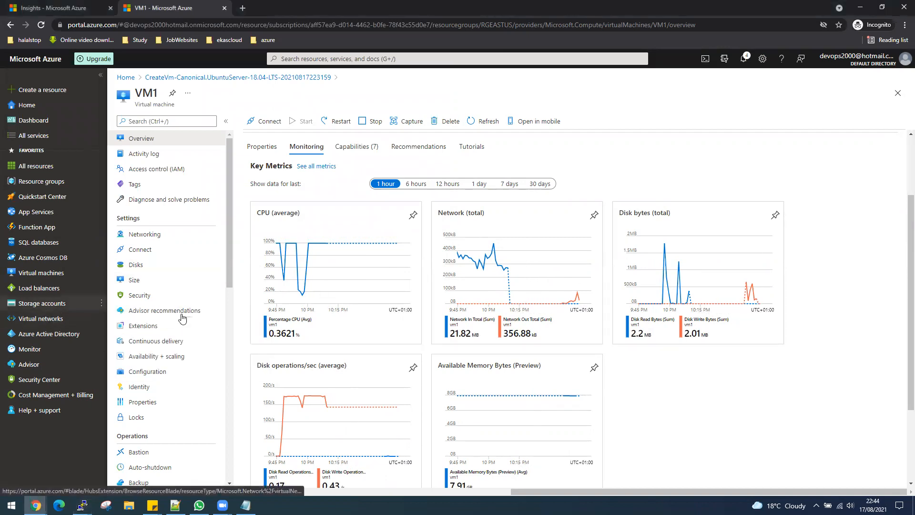
pyautogui.click(183, 198)
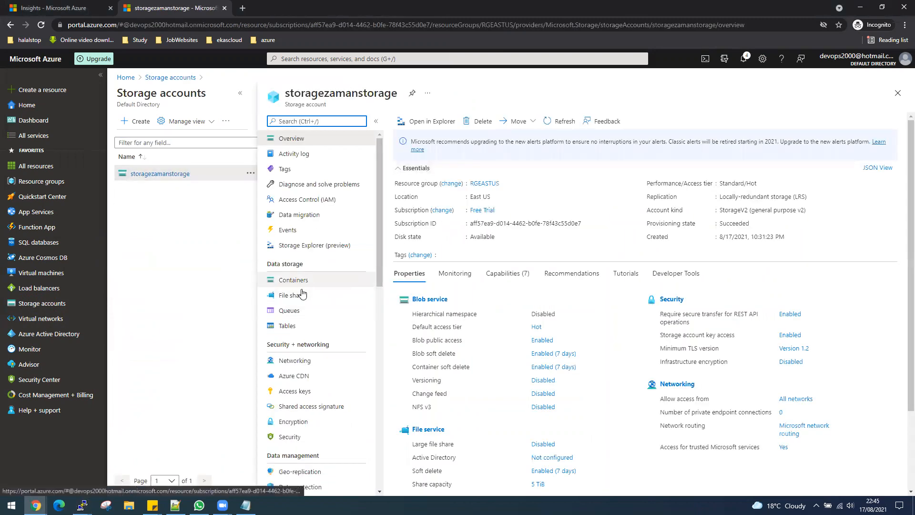
pyautogui.click(314, 285)
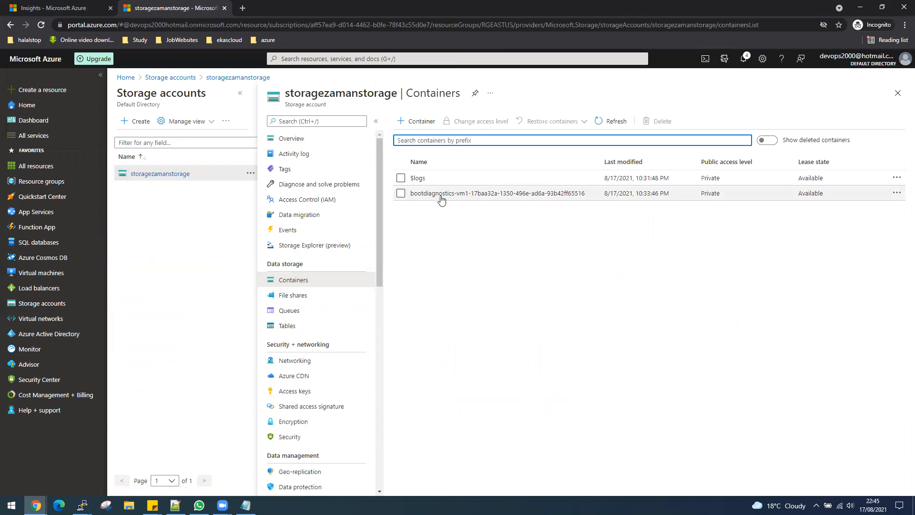
pyautogui.click(441, 195)
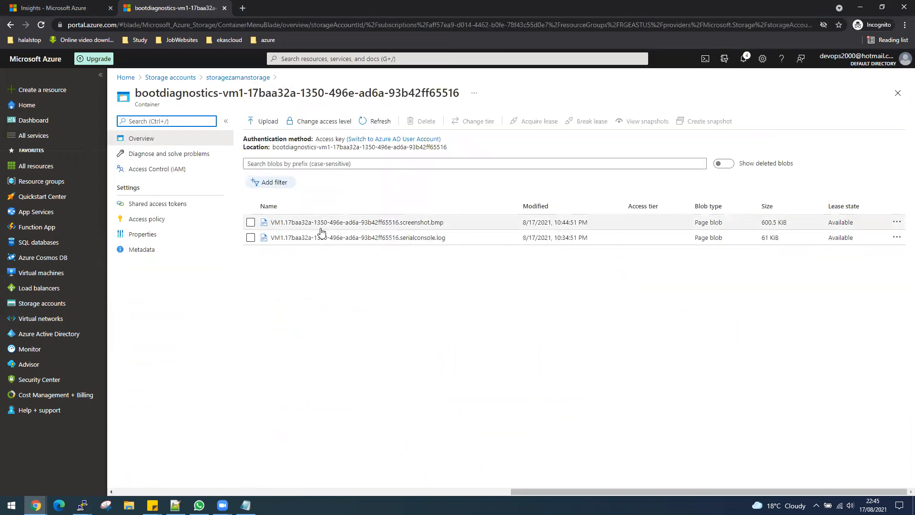
pyautogui.click(439, 238)
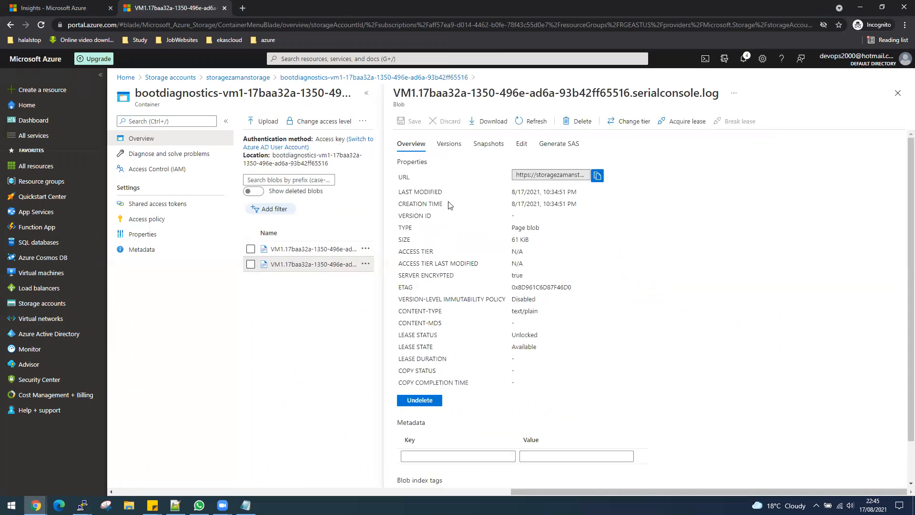
# - Download serialconsole.log, read VM1's boot log in Notepad to cloud-init's finish, then close it
pyautogui.click(482, 122)
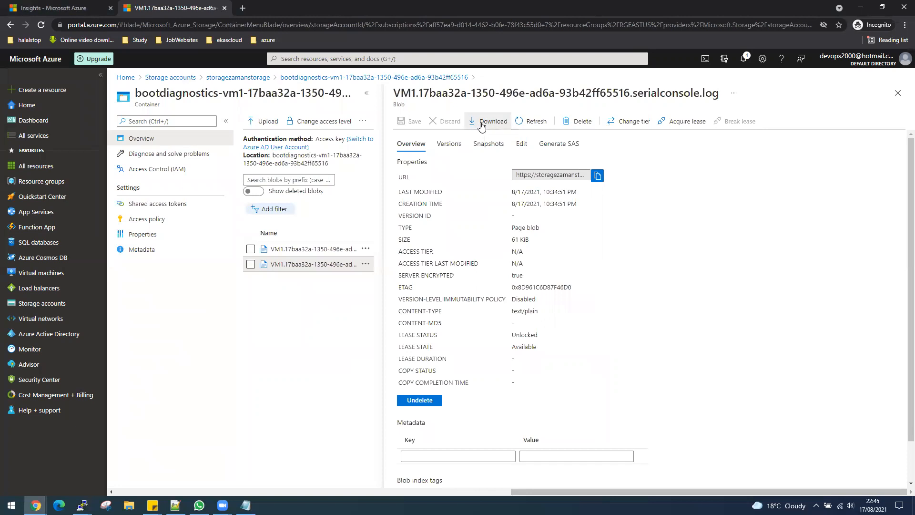
pyautogui.click(67, 482)
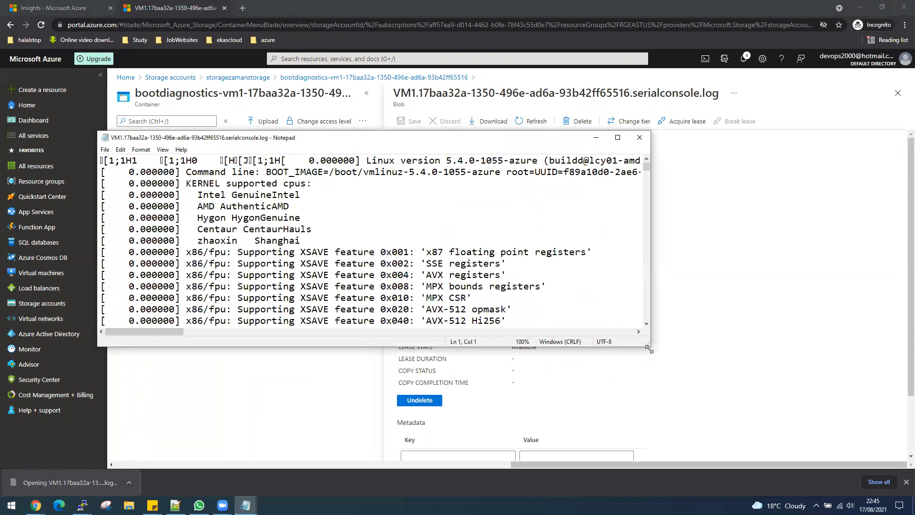
pyautogui.scroll(-20, 339, 254)
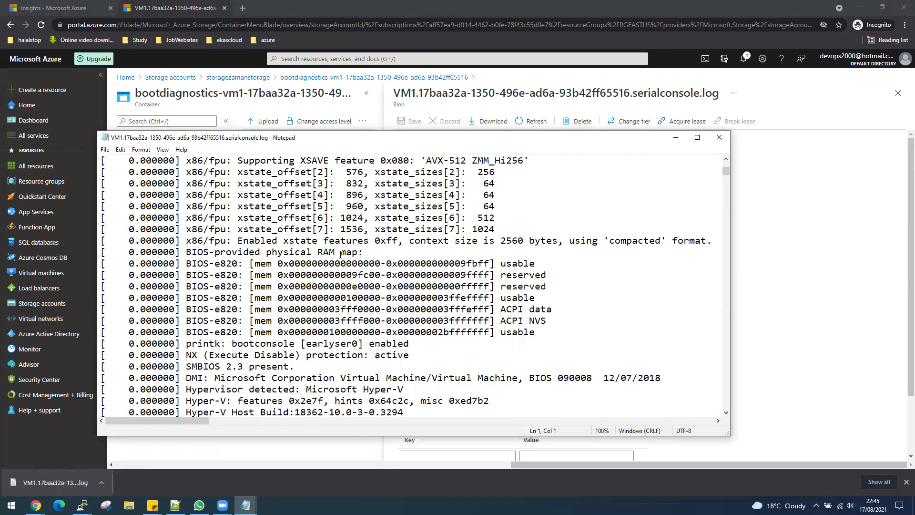
pyautogui.scroll(-20, 340, 254)
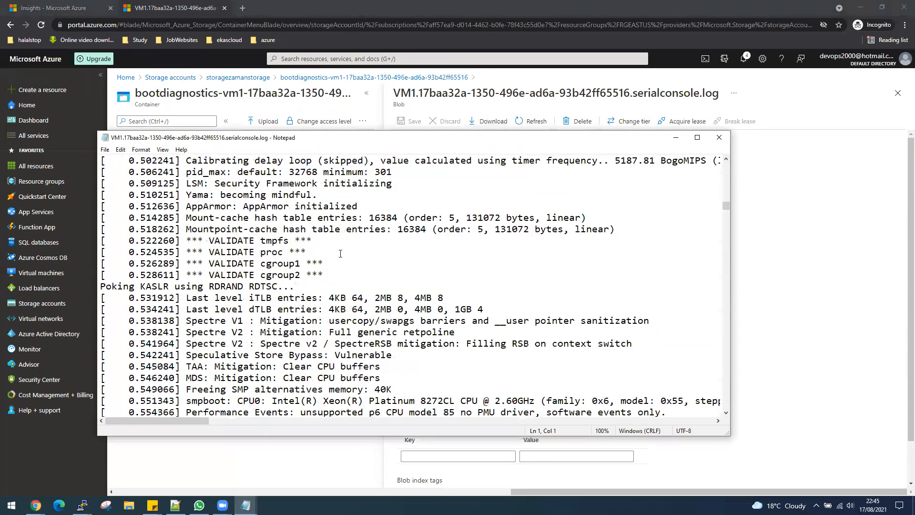
pyautogui.scroll(-1, 340, 253)
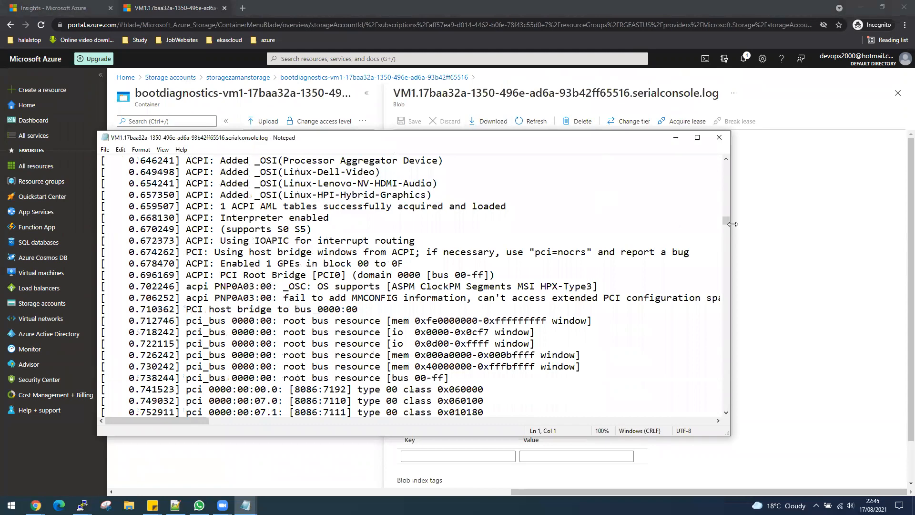
pyautogui.moveTo(726, 236); pyautogui.dragTo(714, 423)
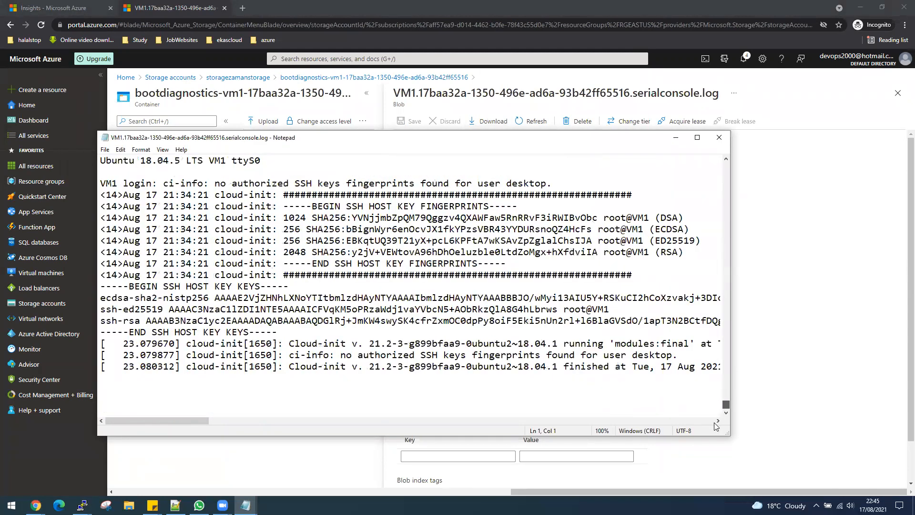
pyautogui.click(719, 138)
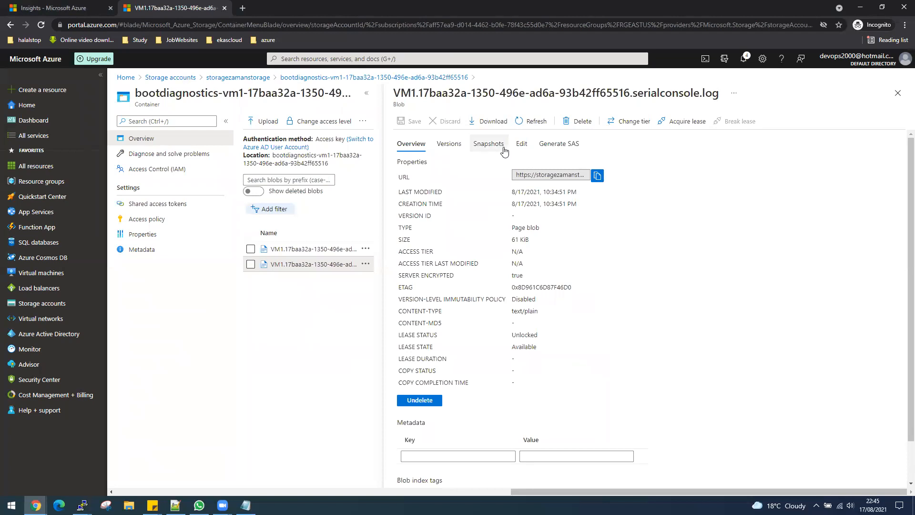
# - Download VM1's screenshot.bmp blob and view its Ubuntu 18.04.5 LTS login prompt in Photos, then close Photos
pyautogui.click(324, 248)
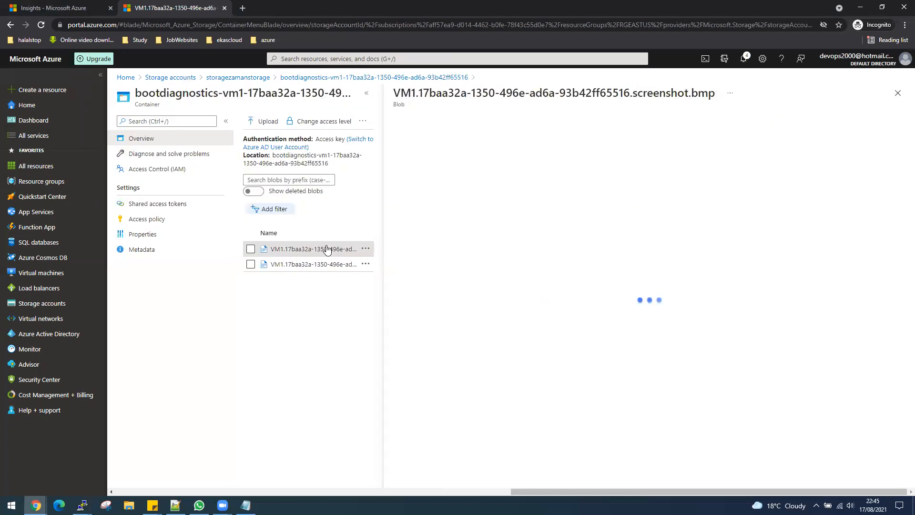
pyautogui.click(898, 93)
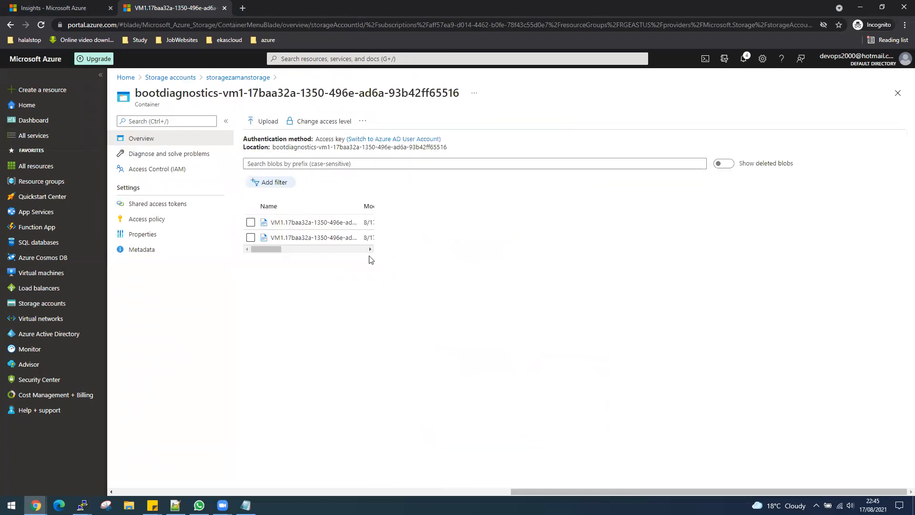
pyautogui.click(370, 223)
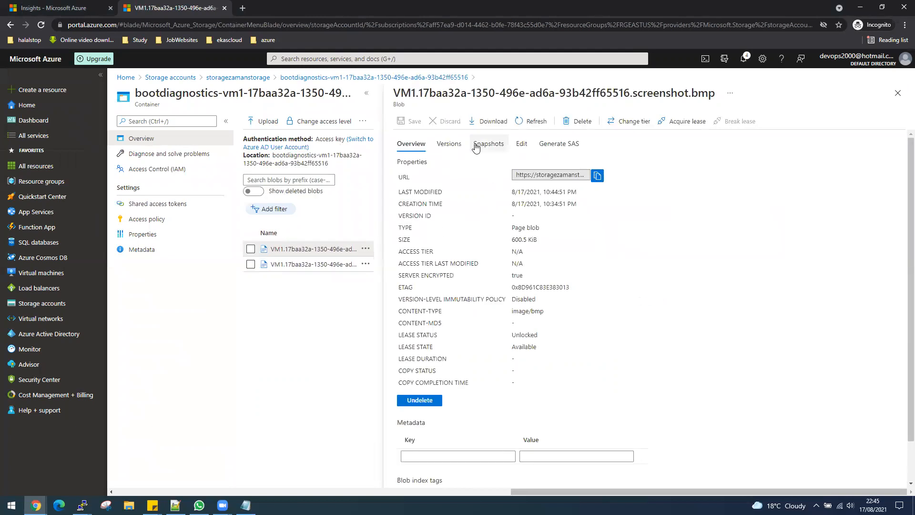
pyautogui.click(494, 122)
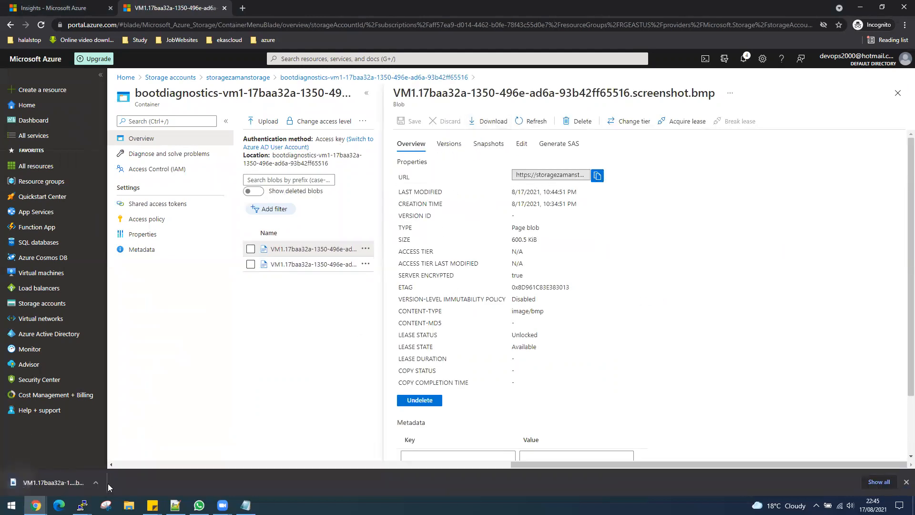
pyautogui.click(54, 483)
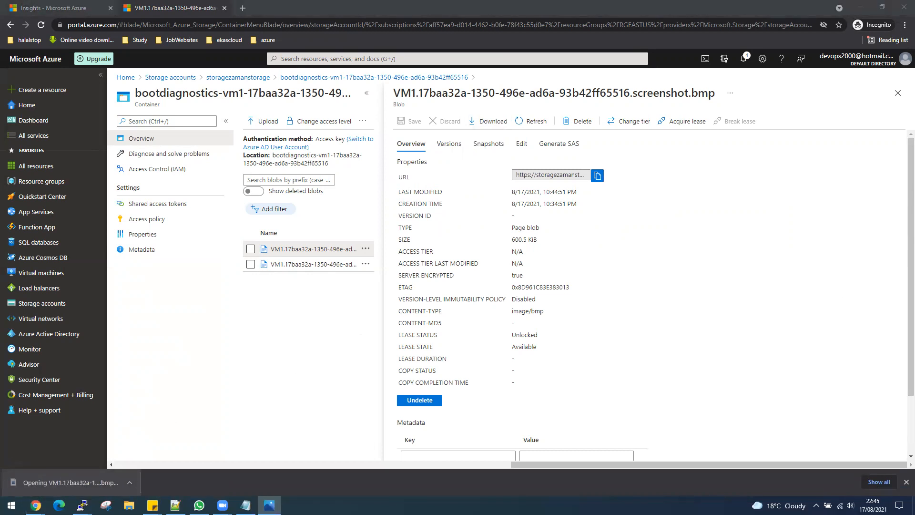
pyautogui.doubleClick(492, 84)
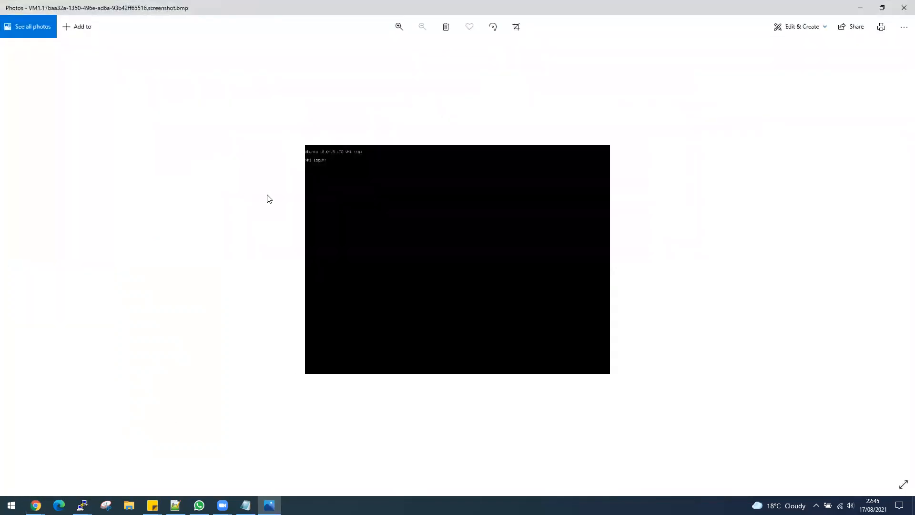
pyautogui.scroll(2, 343, 203)
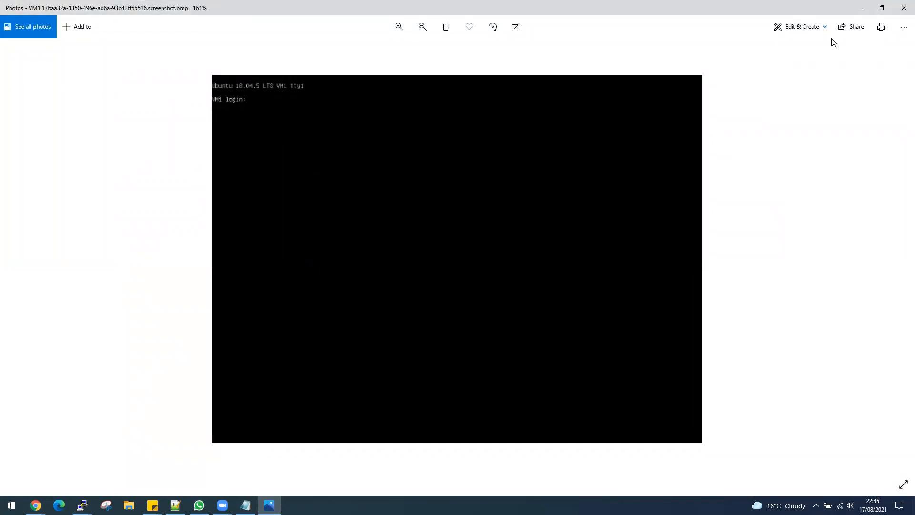
pyautogui.click(903, 7)
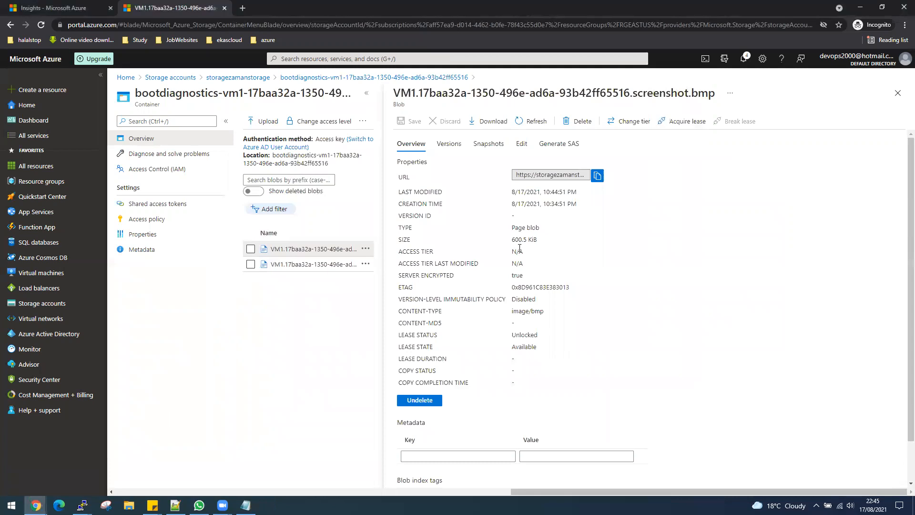
# - View Azure Monitor storage account insights for the last 30 minutes, then open Workbooks
pyautogui.moveTo(42, 352); pyautogui.dragTo(307, 352)
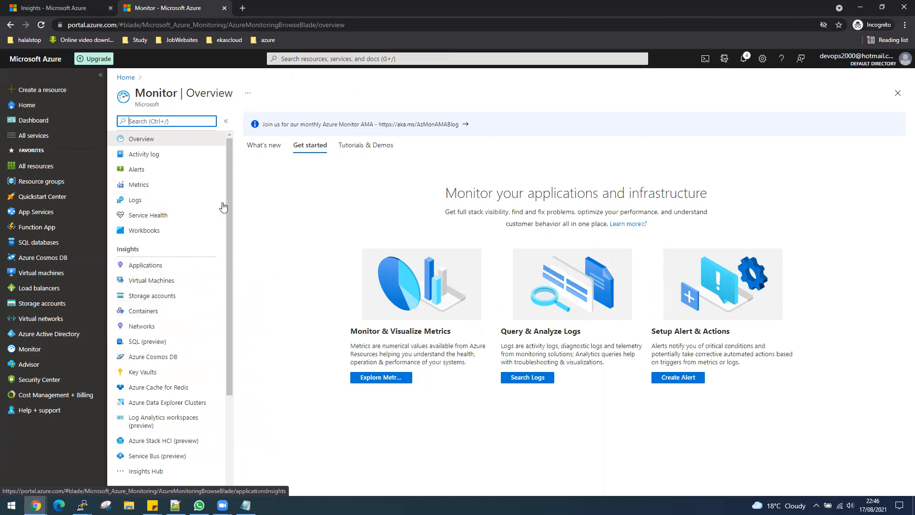
pyautogui.click(153, 281)
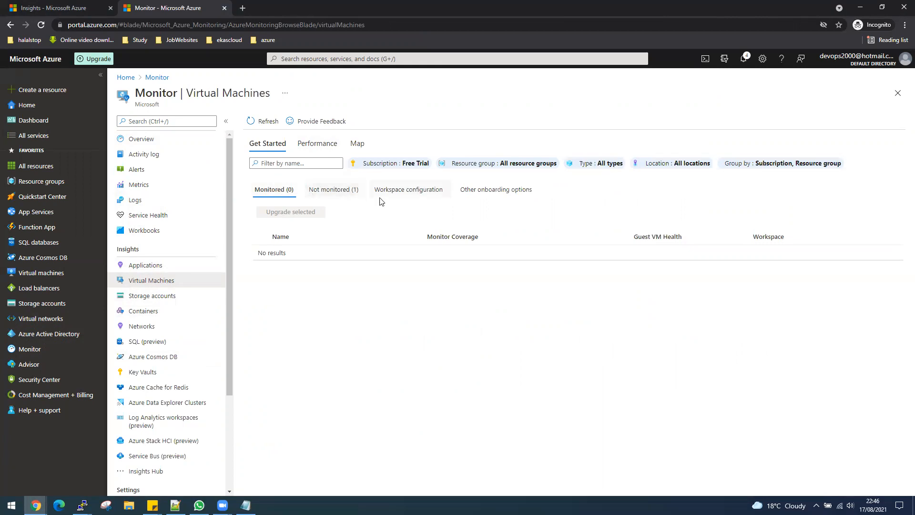
pyautogui.click(141, 298)
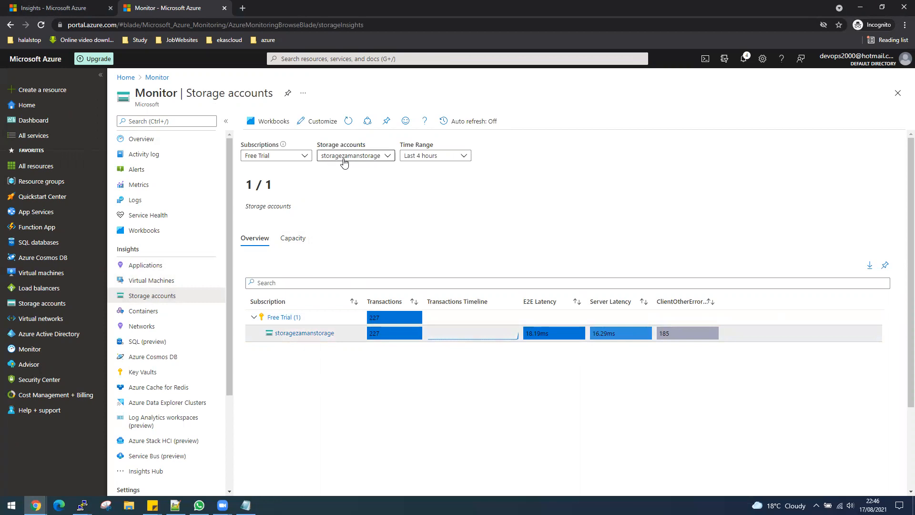
pyautogui.click(426, 156)
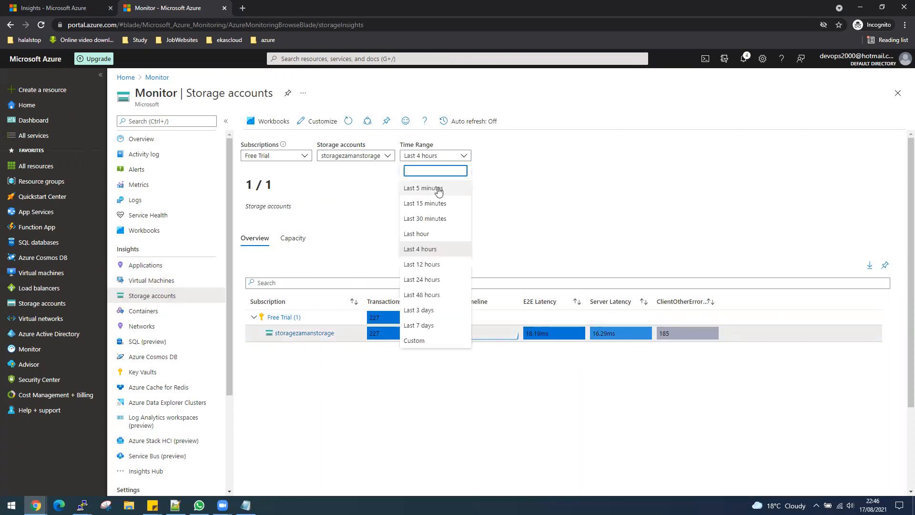
pyautogui.click(445, 219)
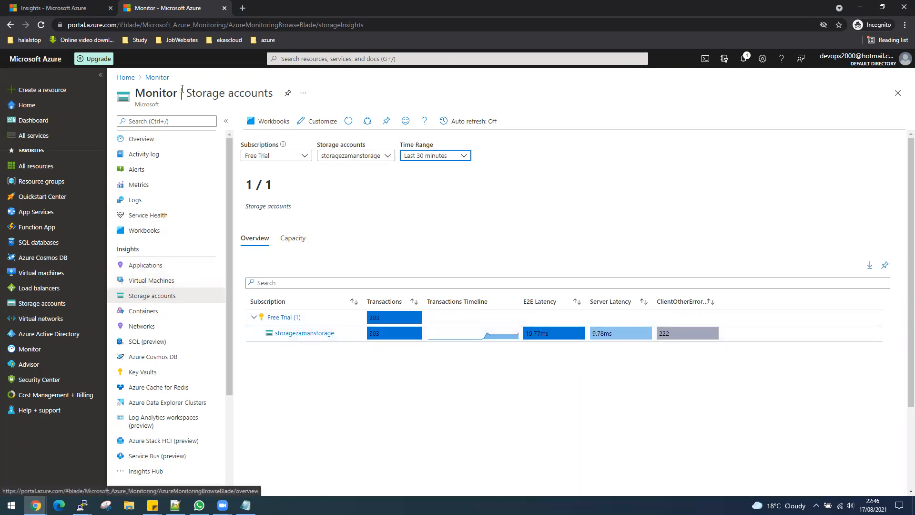
pyautogui.click(262, 121)
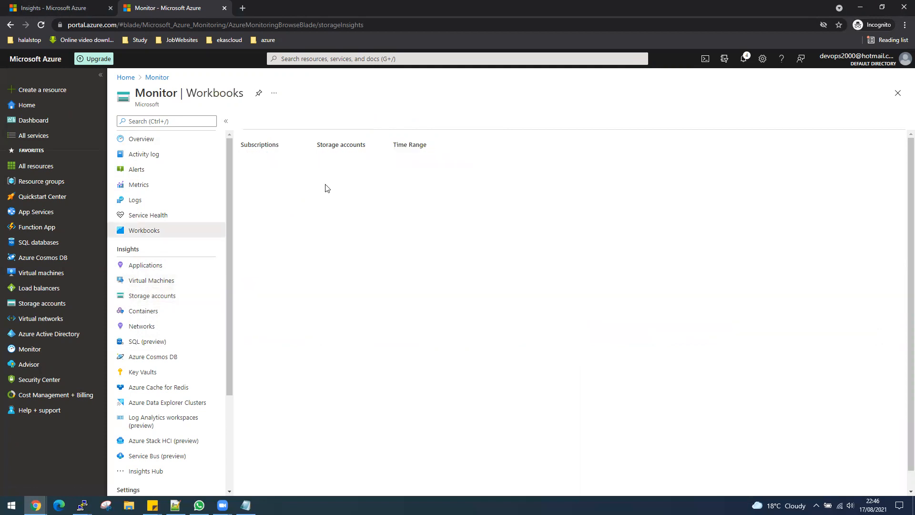
# - Look through the Performance and Map views of Virtual Machines insights in Azure Monitor
pyautogui.click(163, 282)
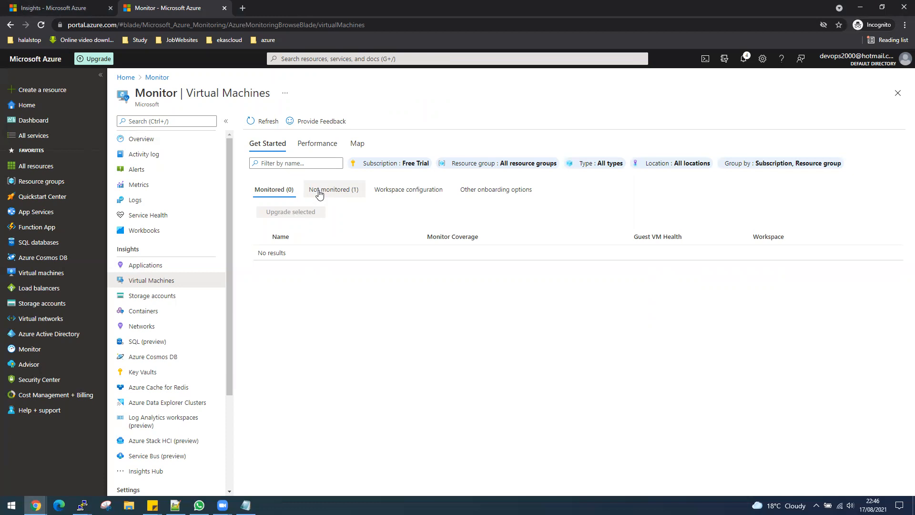
pyautogui.click(315, 143)
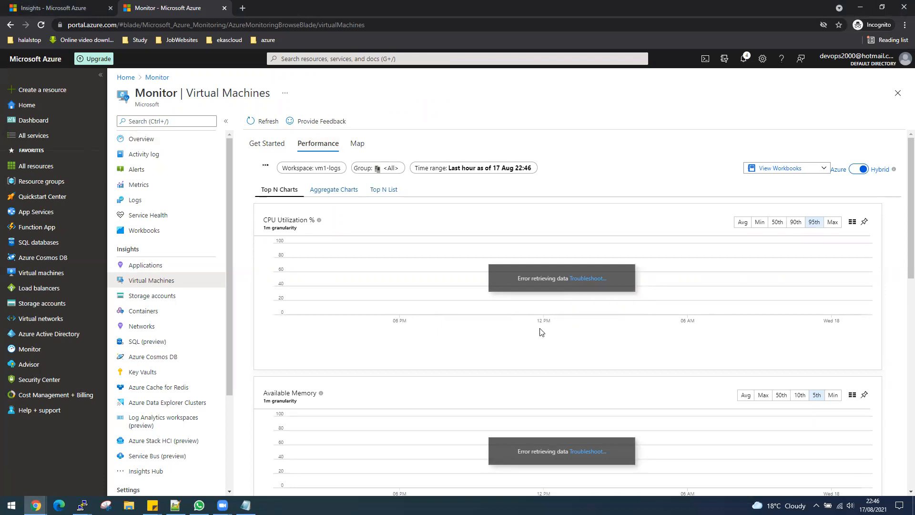
pyautogui.click(357, 145)
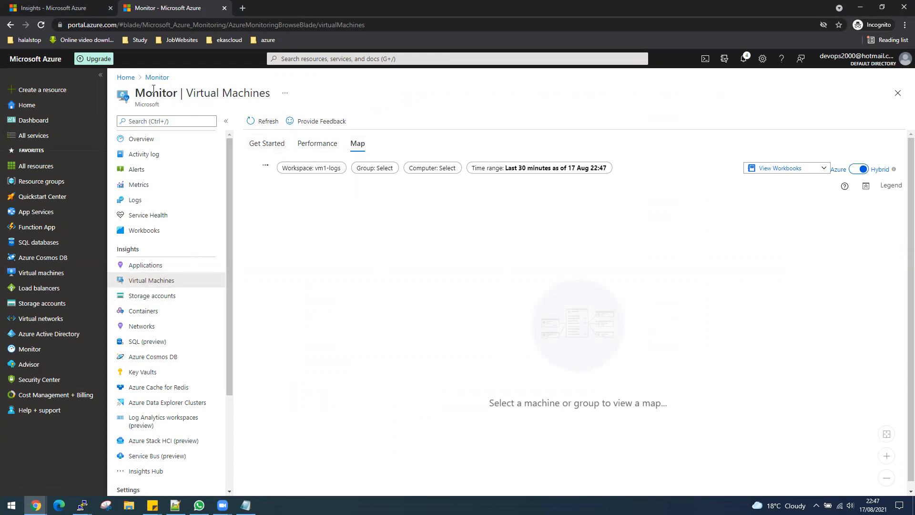
pyautogui.click(148, 296)
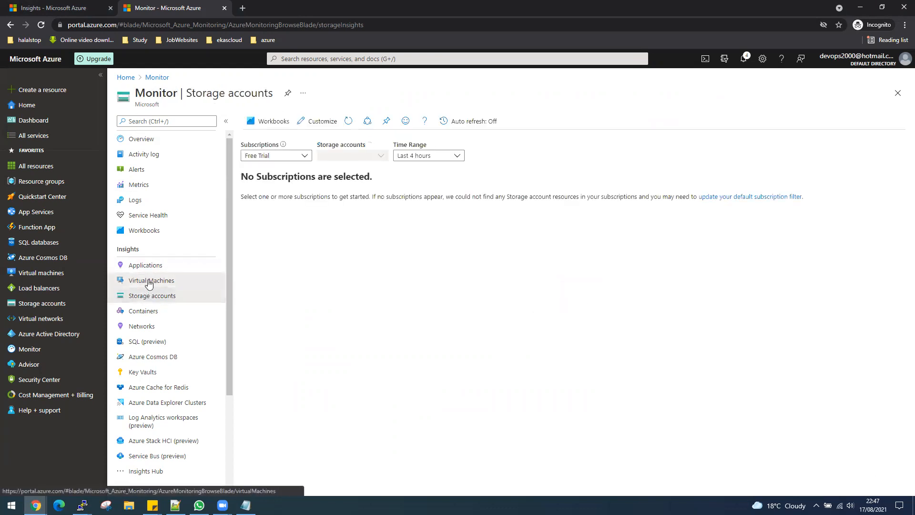
pyautogui.click(149, 282)
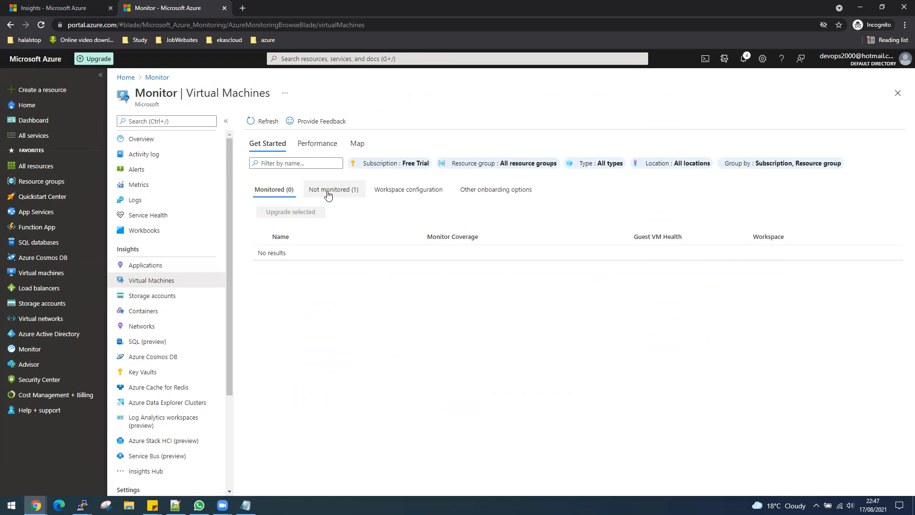
# - Find VM1 under Not monitored, close its enable panel, and return to Workbooks
pyautogui.click(328, 193)
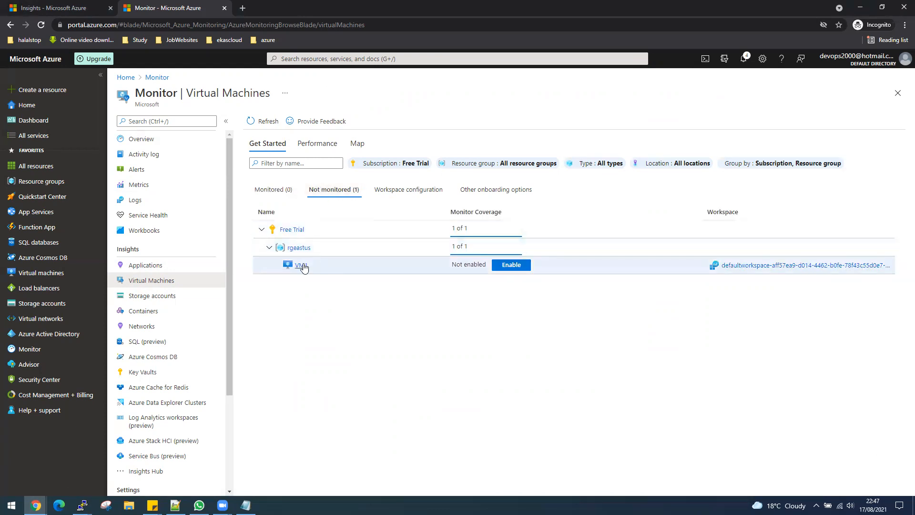
pyautogui.click(513, 264)
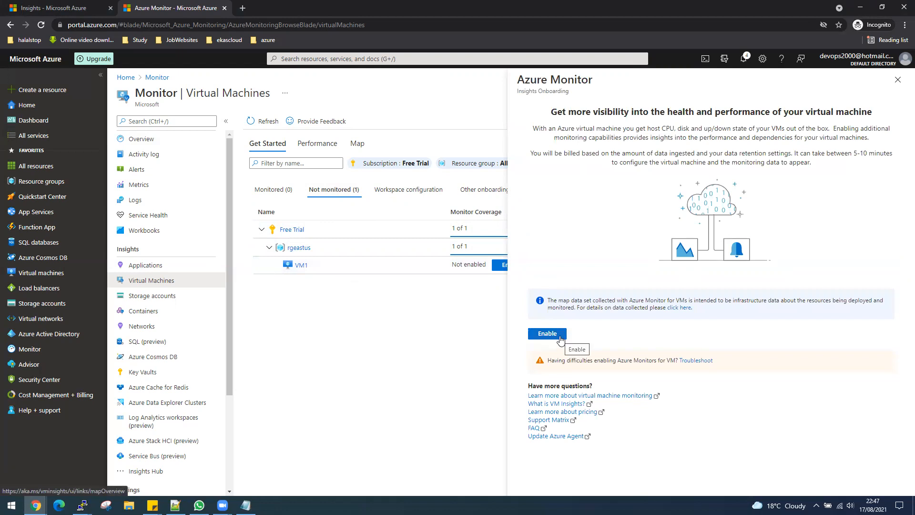
pyautogui.click(897, 80)
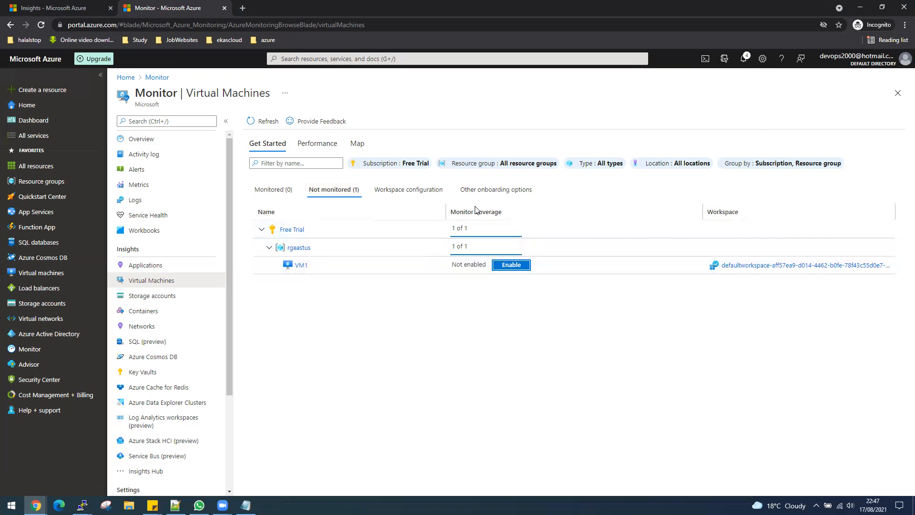
pyautogui.click(151, 230)
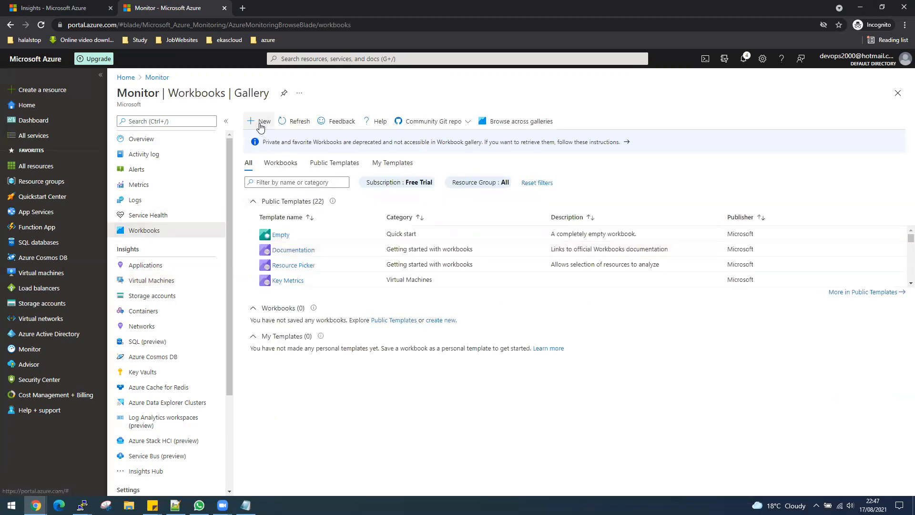
# - Create a new empty workbook and add a text item to it
pyautogui.click(261, 124)
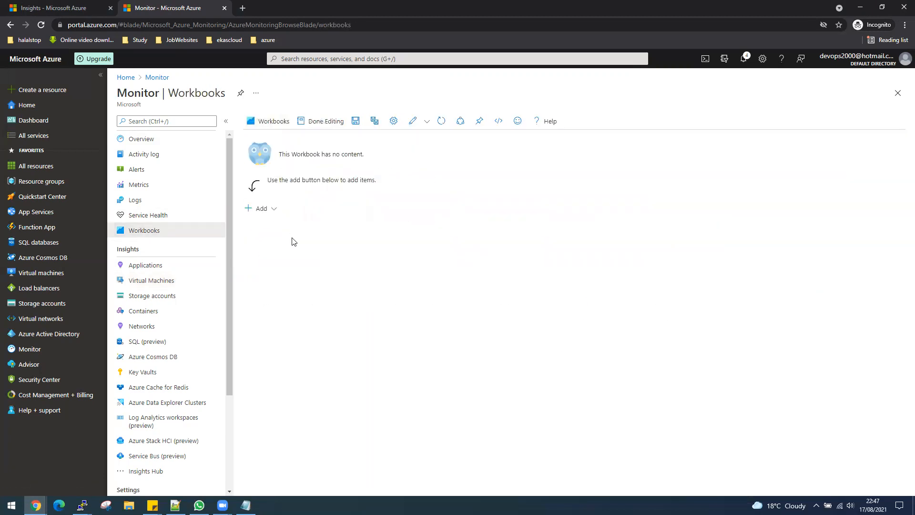
pyautogui.click(261, 208)
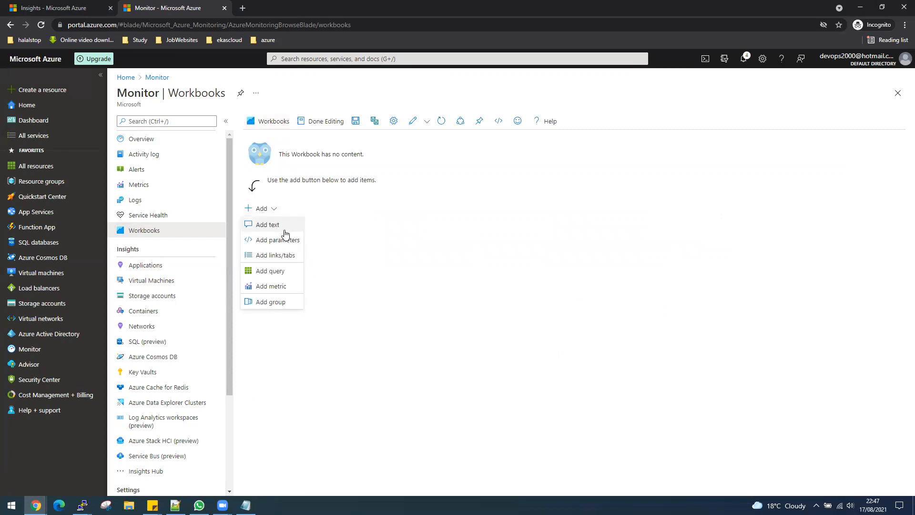
pyautogui.click(419, 257)
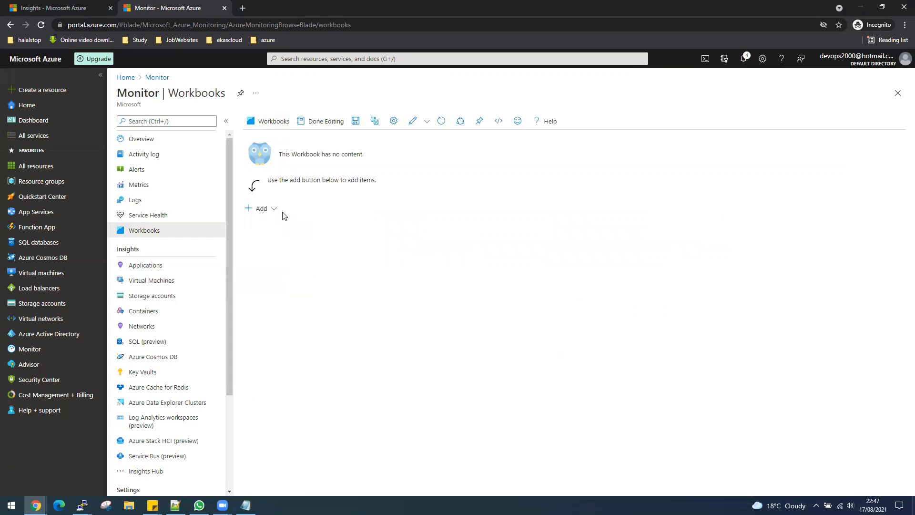
pyautogui.click(260, 209)
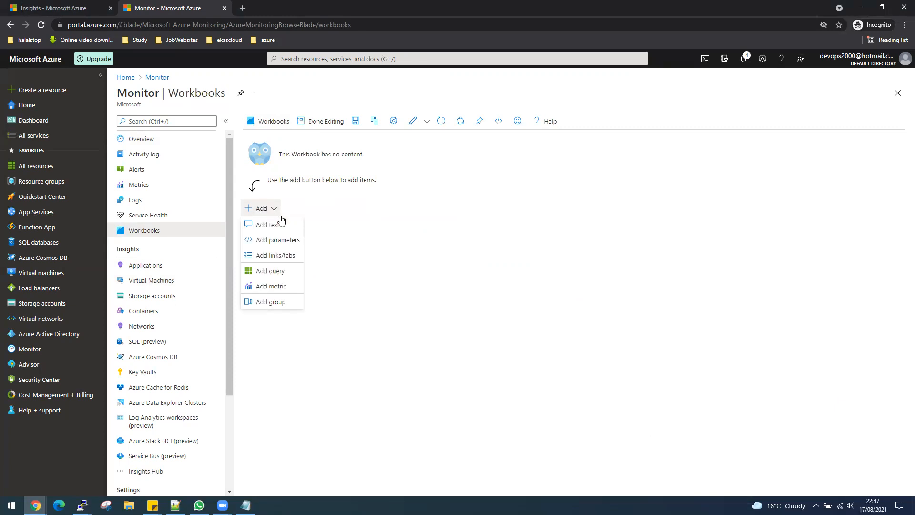
pyautogui.click(259, 227)
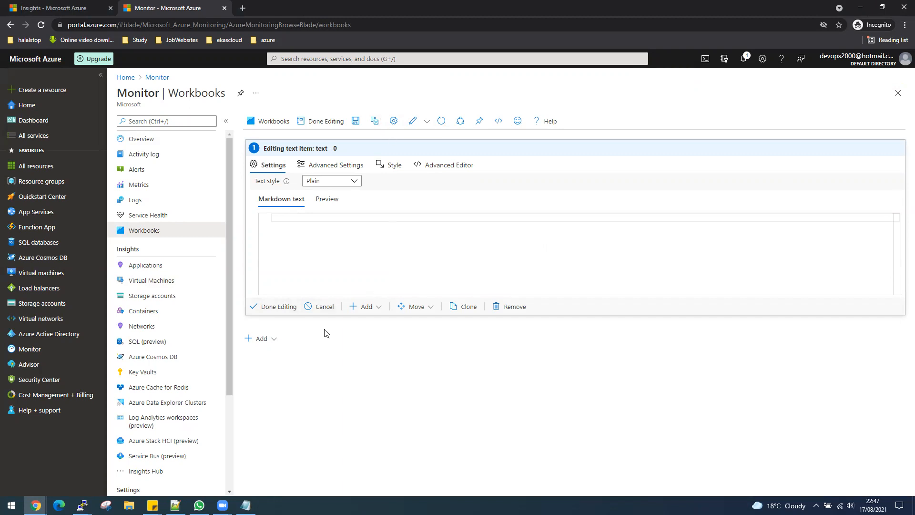
# - Leave the workbook for Virtual Machines insights, discarding the unsaved edits
pyautogui.click(363, 307)
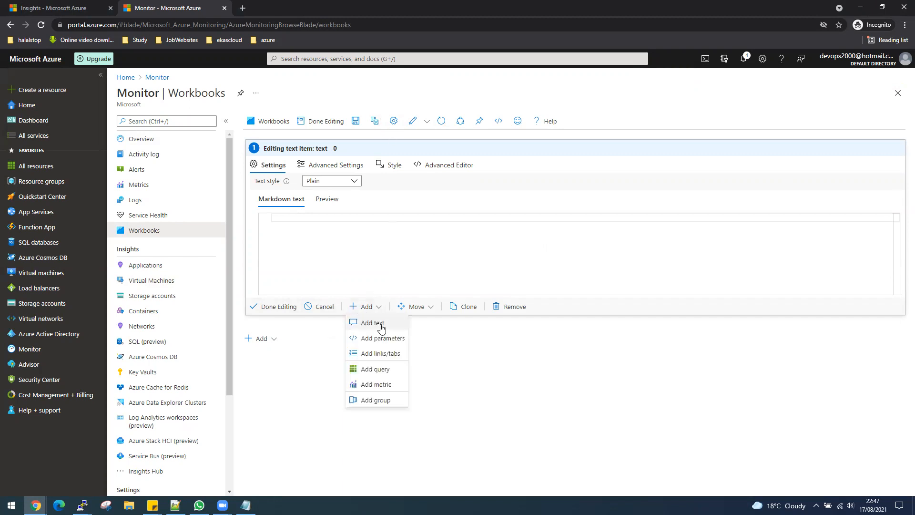
pyautogui.click(442, 391)
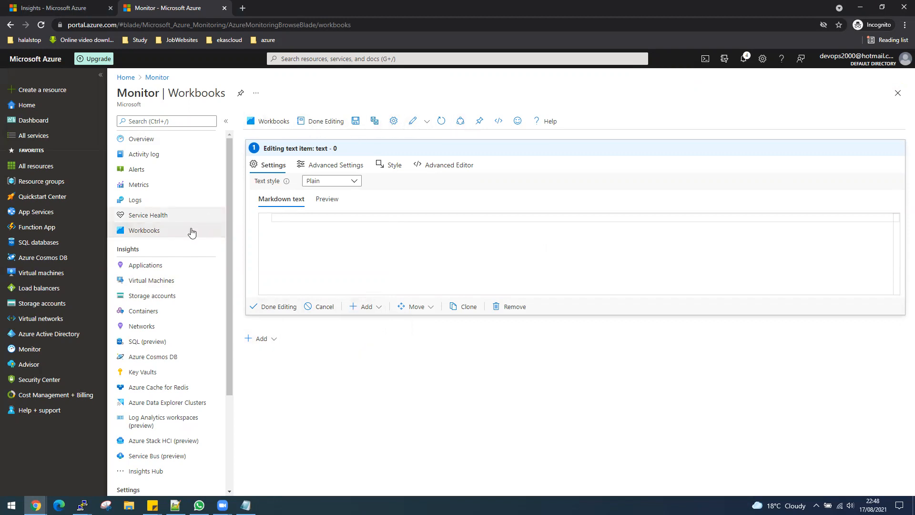
pyautogui.click(153, 283)
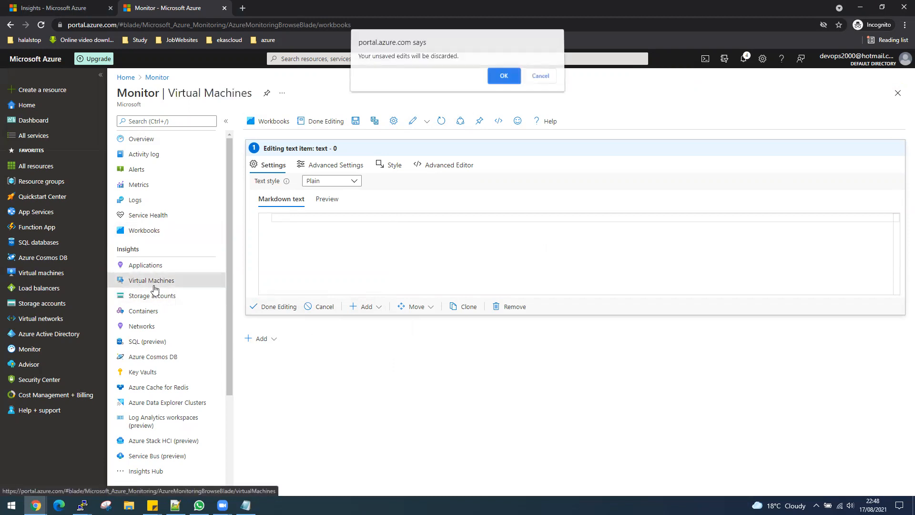
pyautogui.click(503, 79)
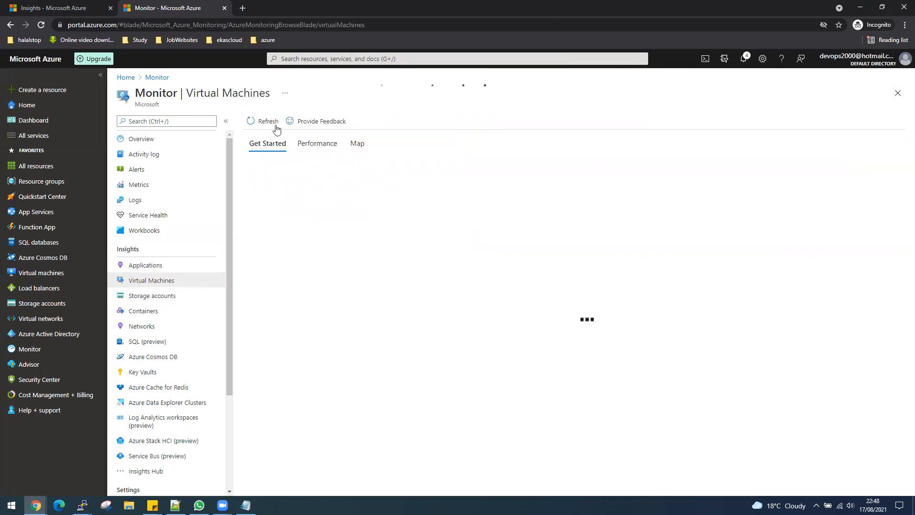
# - Enable VM Insights for VM1 using the new DefaultWorkspace Log Analytics workspace
pyautogui.click(329, 190)
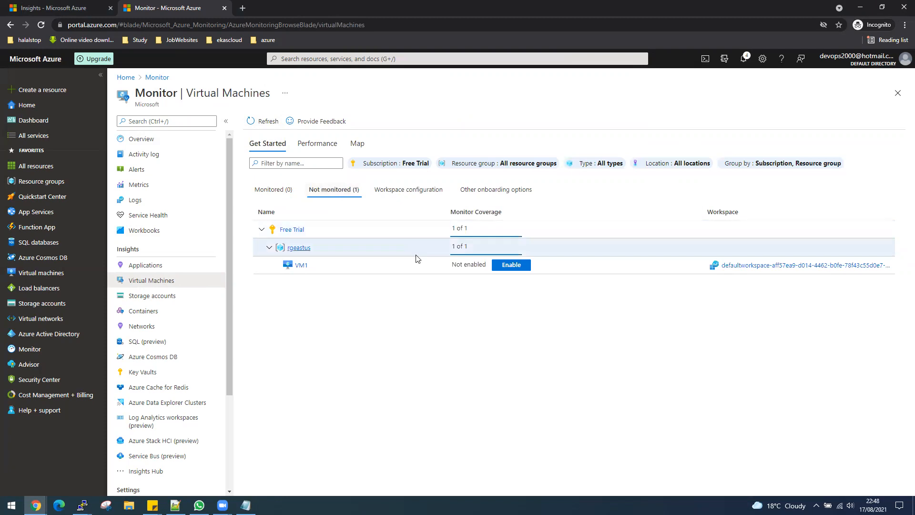
pyautogui.click(306, 270)
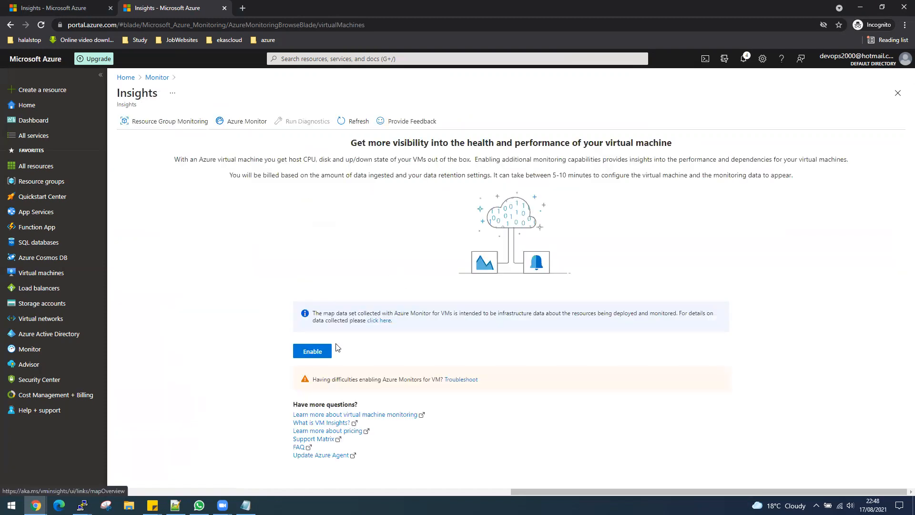
pyautogui.click(319, 351)
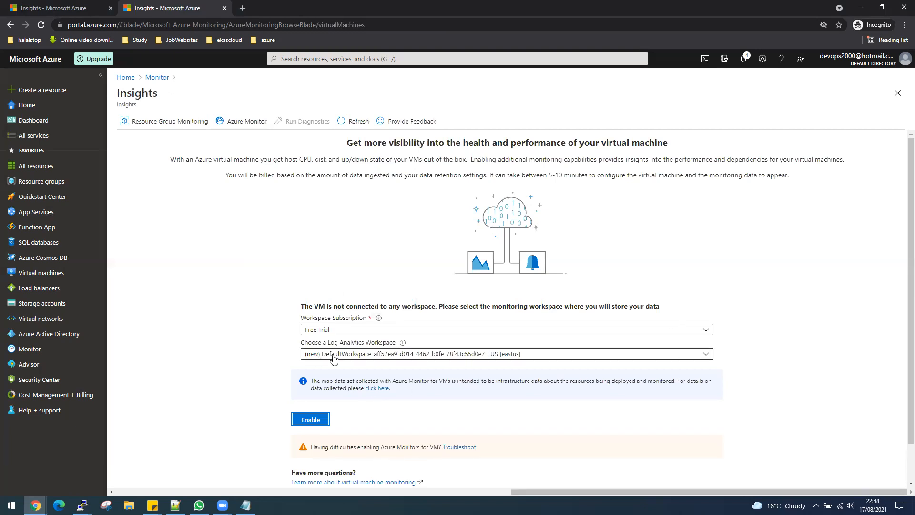
pyautogui.click(706, 361)
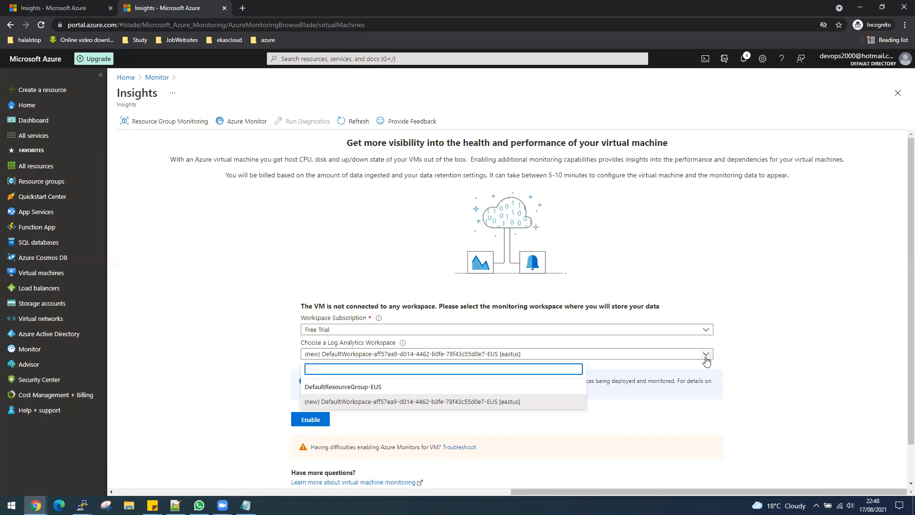
pyautogui.click(354, 404)
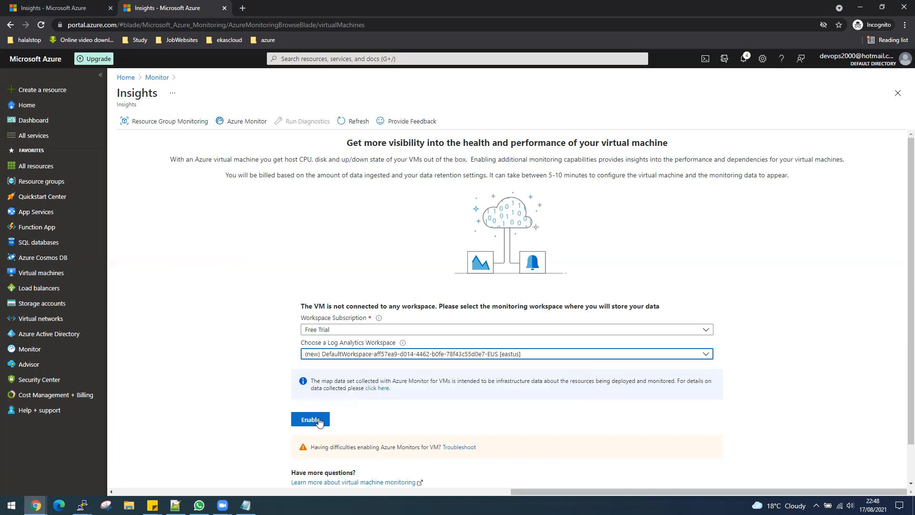
pyautogui.scroll(-1, 320, 423)
pyautogui.click(310, 378)
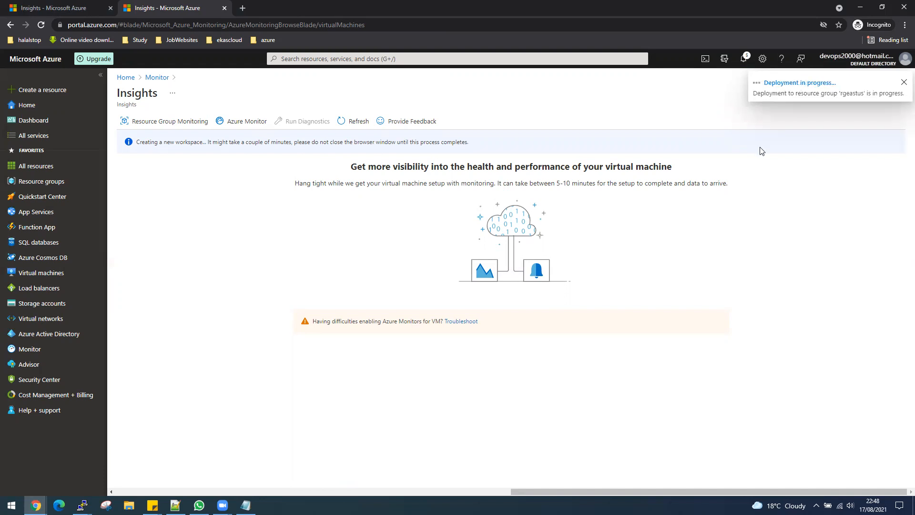
# - Check the workspace deployment progress in the other tab, then go to the Azure Home page
pyautogui.click(42, 9)
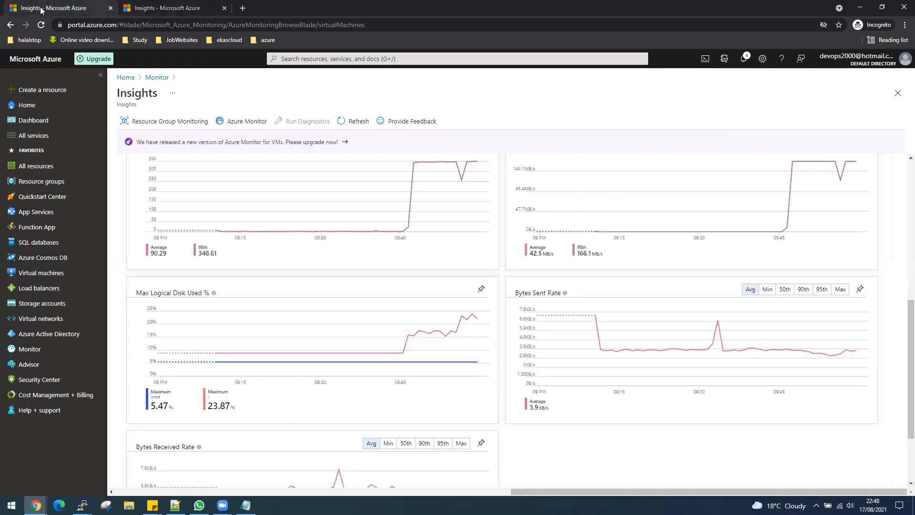
pyautogui.click(147, 12)
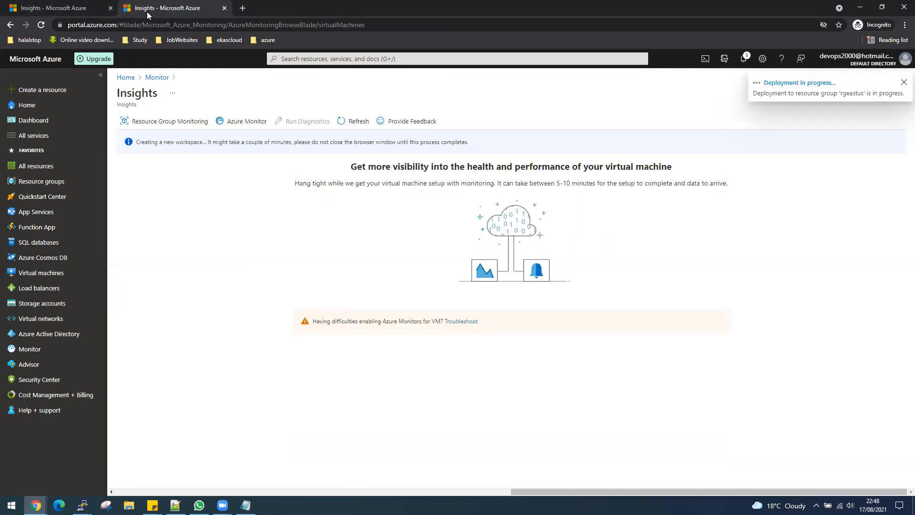
pyautogui.click(50, 14)
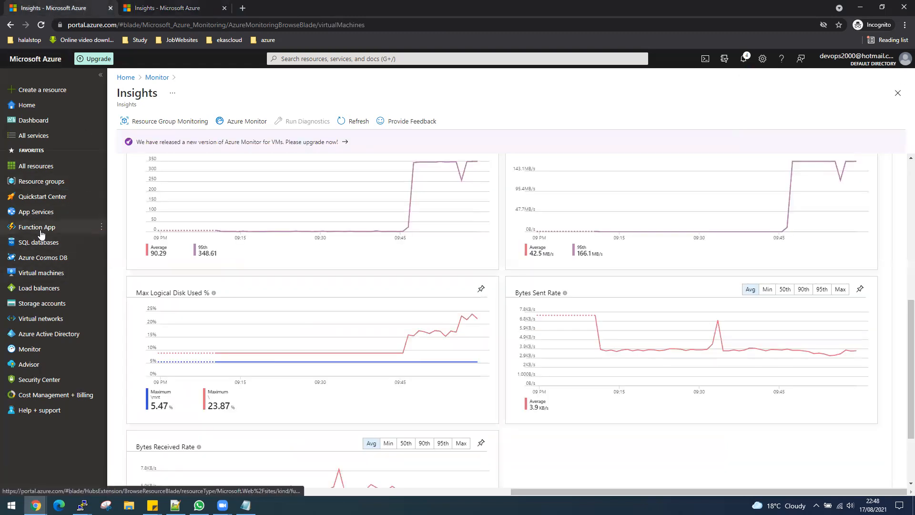
pyautogui.click(126, 77)
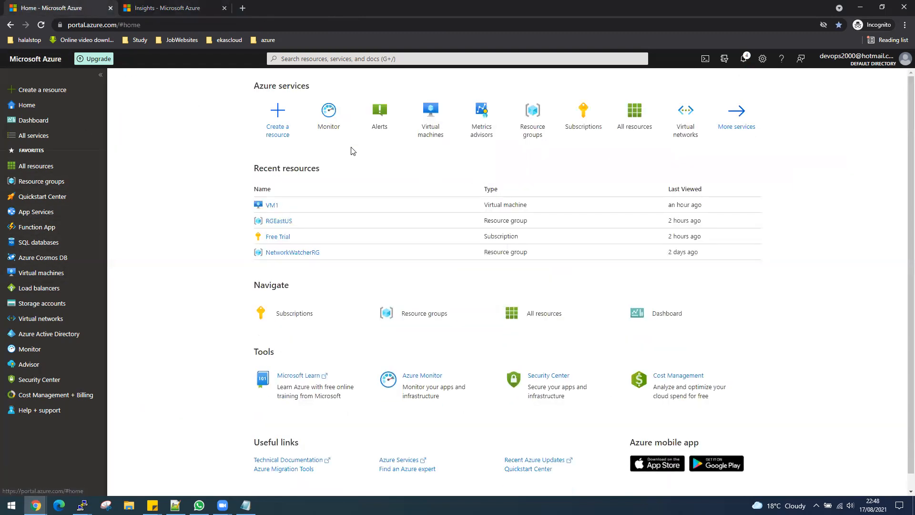
# - Open VM1's Monitoring key metrics showing CPU near 99% and a disk operations spike
pyautogui.click(270, 205)
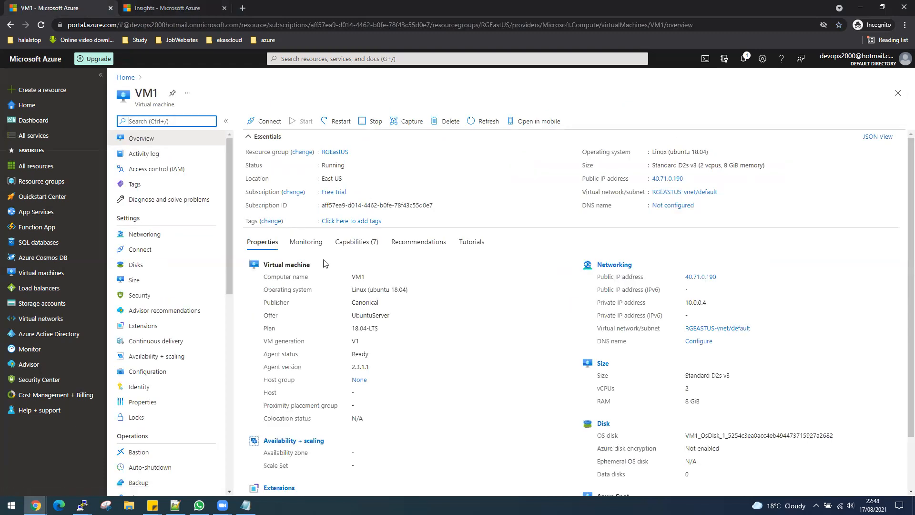
pyautogui.click(312, 248)
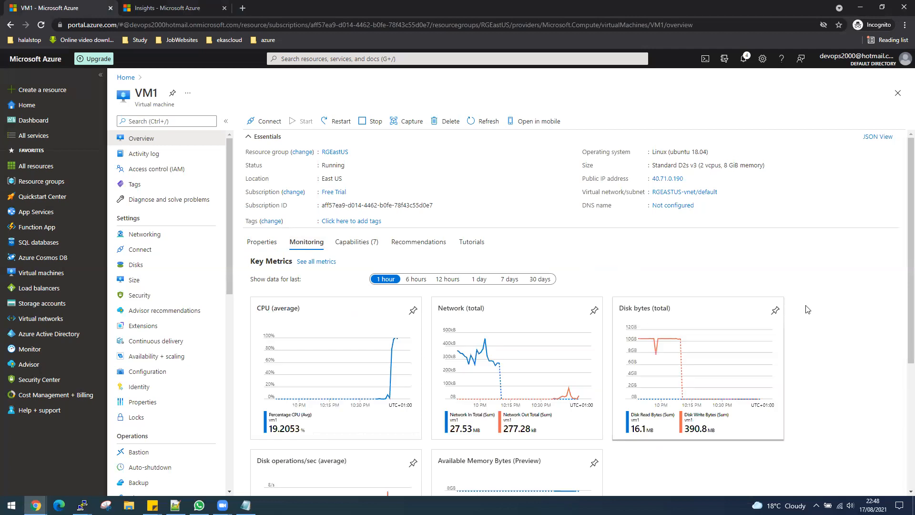
pyautogui.scroll(-2, 808, 310)
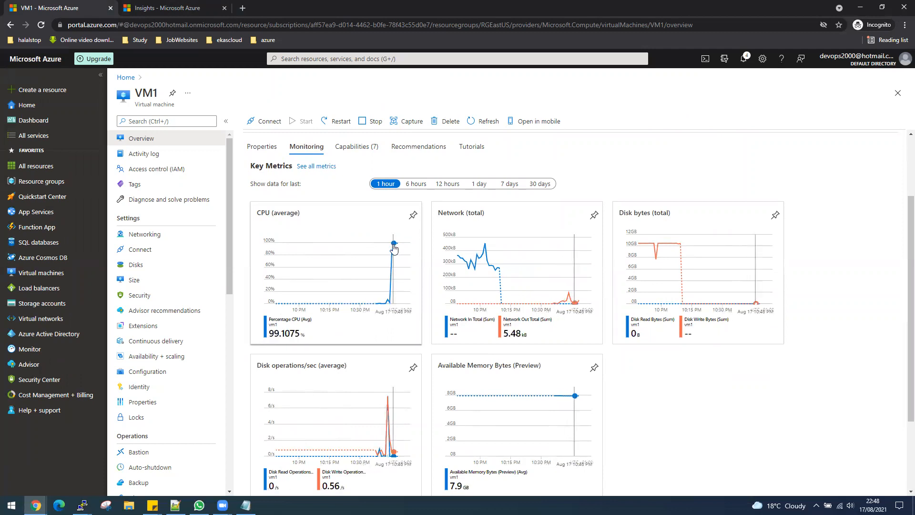
pyautogui.scroll(-1, 788, 402)
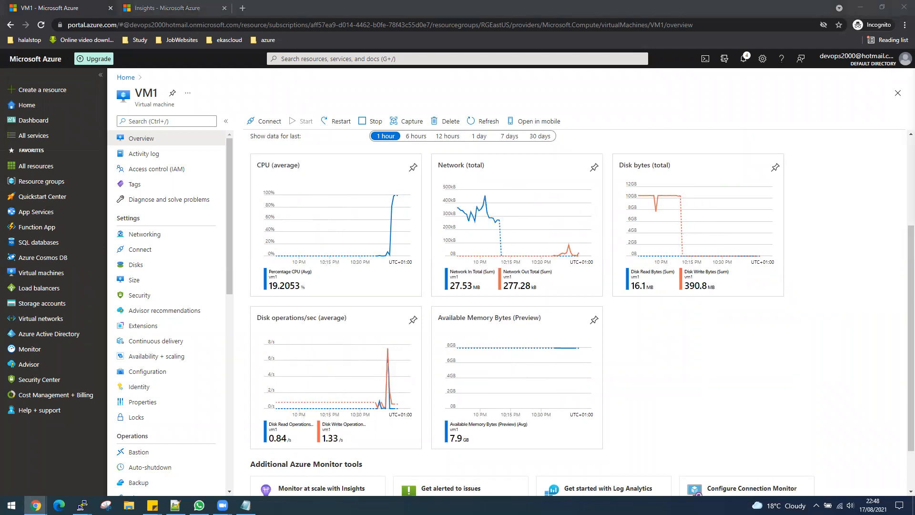
pyautogui.hotkey('alt', 'Tab')
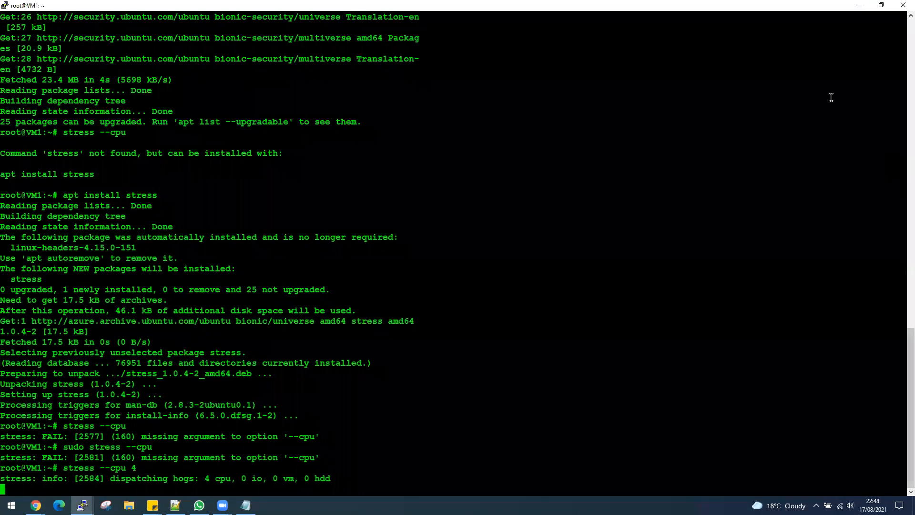
# - Compare both VM1 terminals, highlighting the io 6 and cpu 4 stress commands
pyautogui.doubleClick(797, 9)
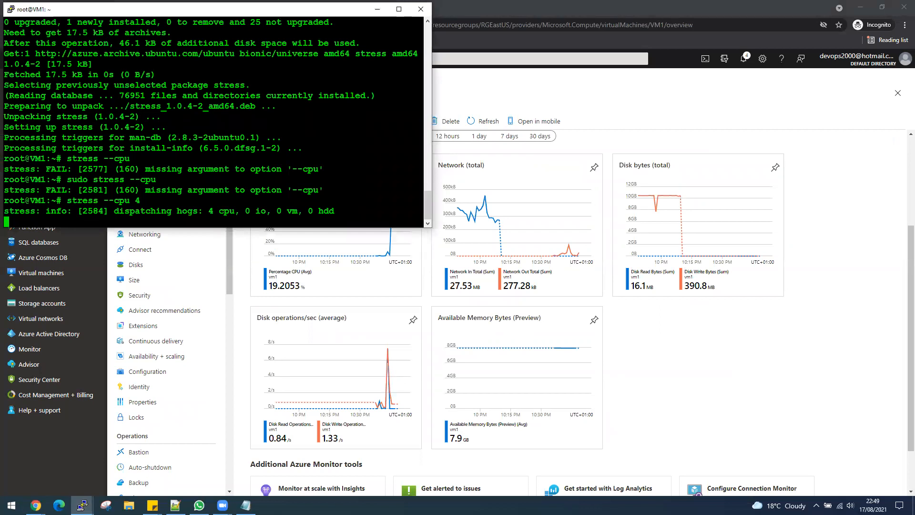
pyautogui.hotkey('alt', 'Tab')
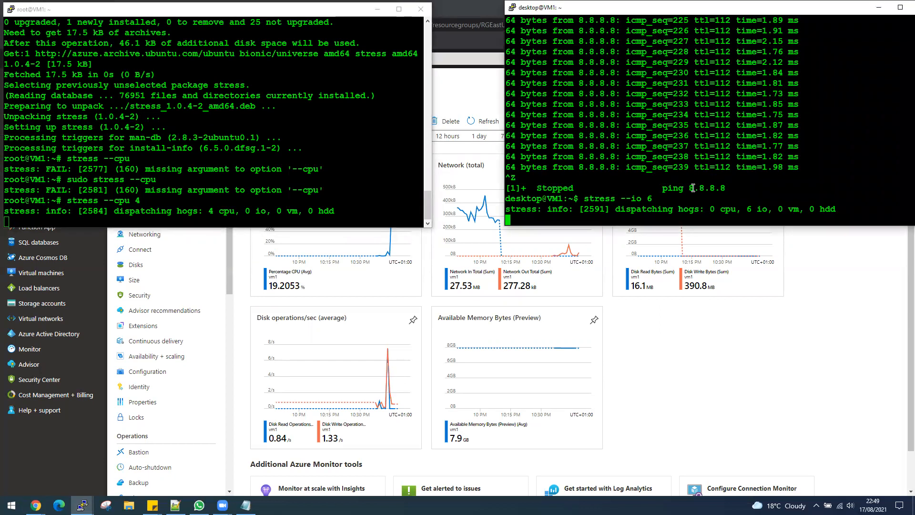
pyautogui.moveTo(633, 198); pyautogui.dragTo(650, 198)
pyautogui.moveTo(209, 211); pyautogui.dragTo(245, 211)
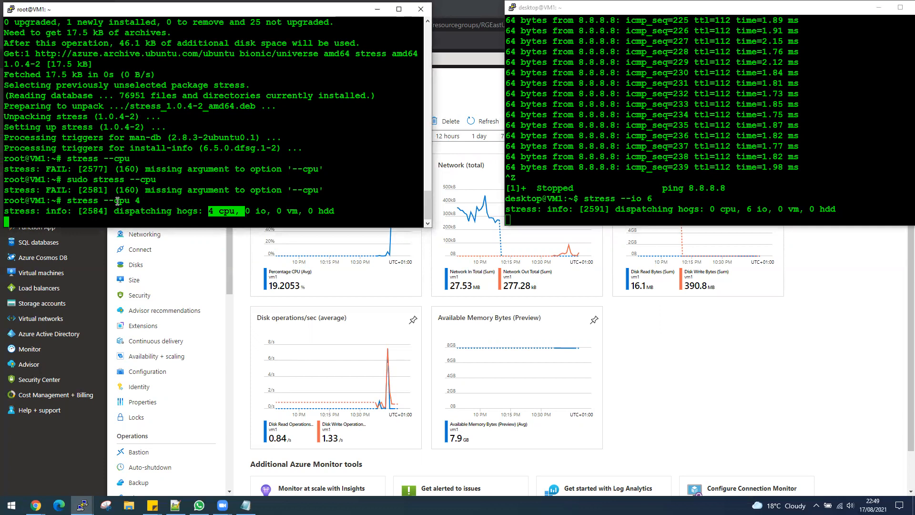
pyautogui.moveTo(146, 200); pyautogui.dragTo(79, 201)
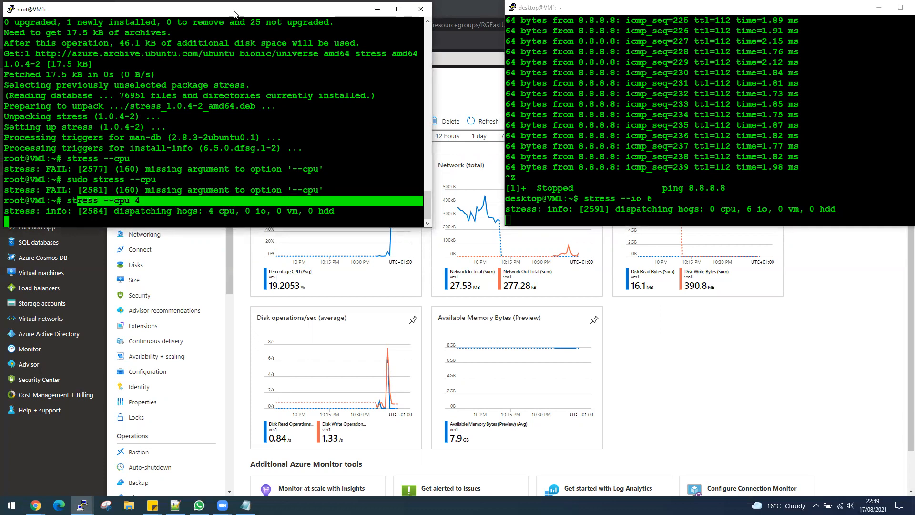
pyautogui.click(377, 9)
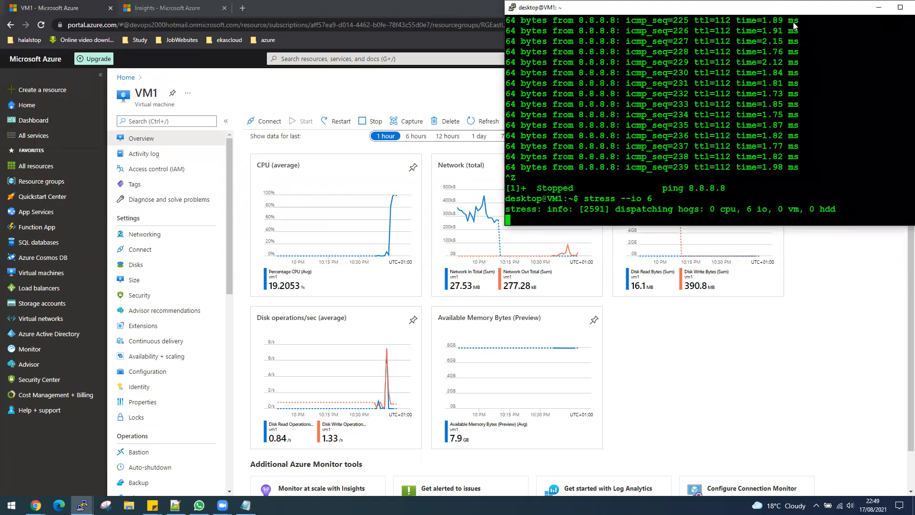
pyautogui.click(879, 7)
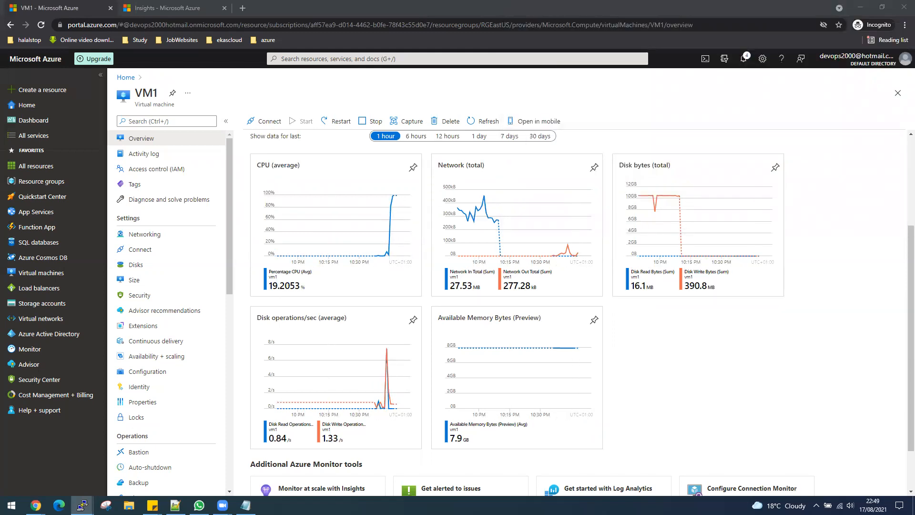
# - Suspend the stress --cpu 4 test with Ctrl+Z and move both terminals off-screen
pyautogui.moveTo(0, 74); pyautogui.dragTo(529, 75)
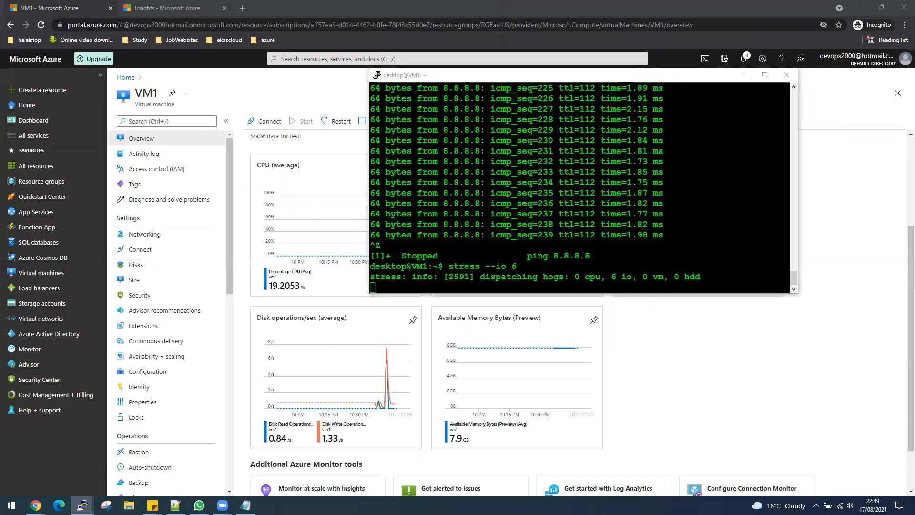
pyautogui.hotkey('alt', 'Tab')
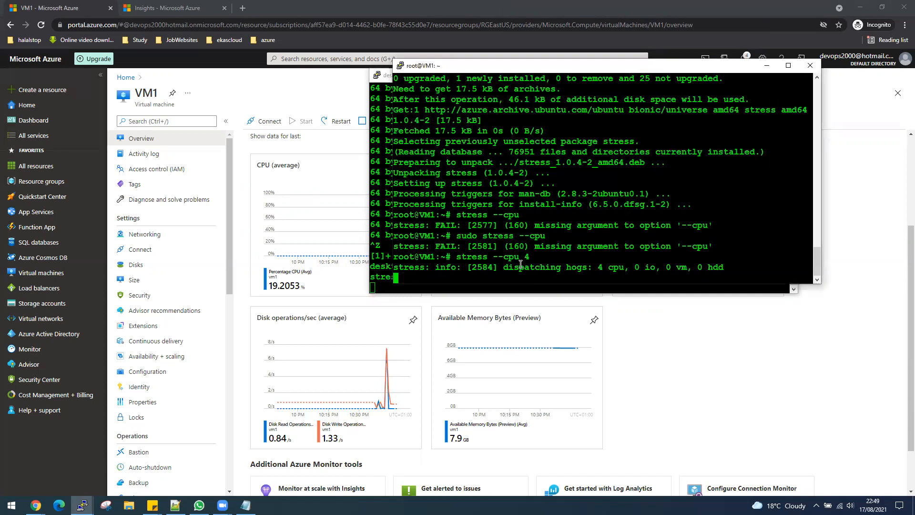
pyautogui.hotkey('ctrl', 'z')
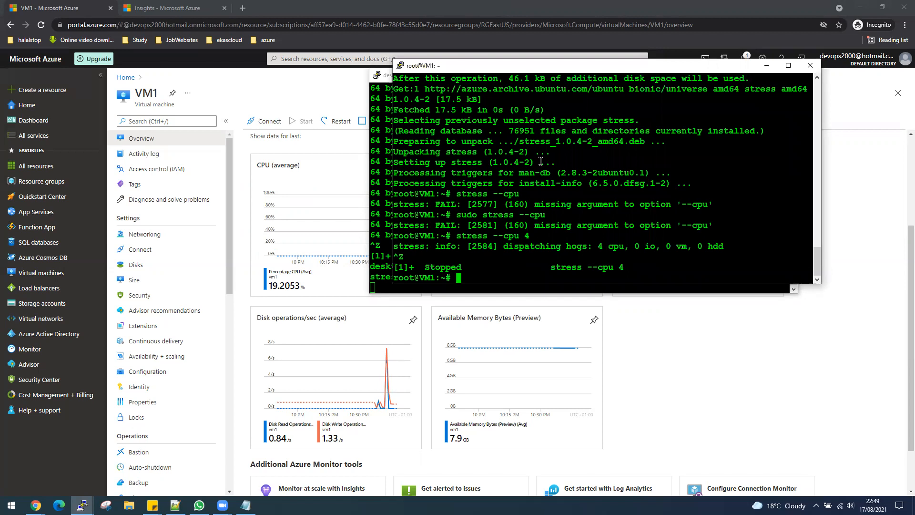
pyautogui.moveTo(521, 64); pyautogui.dragTo(914, 174)
pyautogui.click(681, 75)
pyautogui.moveTo(680, 76); pyautogui.dragTo(914, 114)
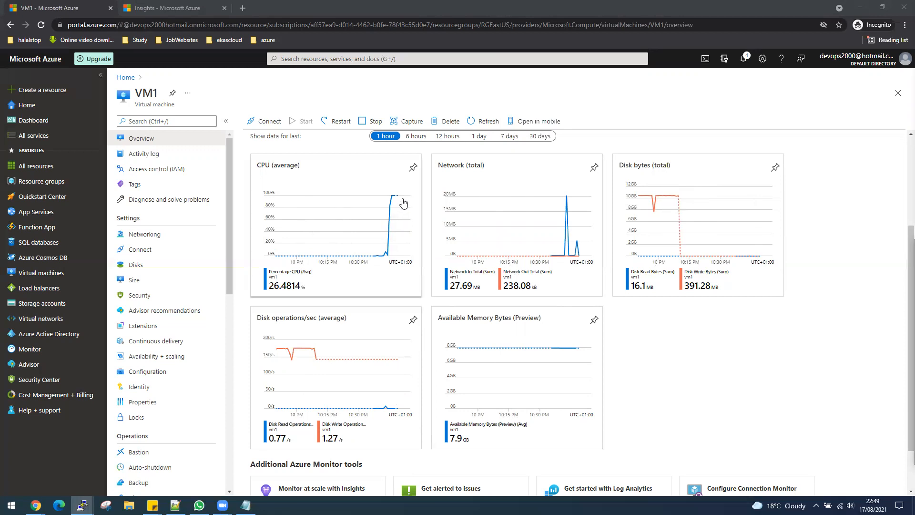
# - Edit the previous stress command to stress --hdd 100 and run it on VM1
pyautogui.hotkey('alt', 'Tab')
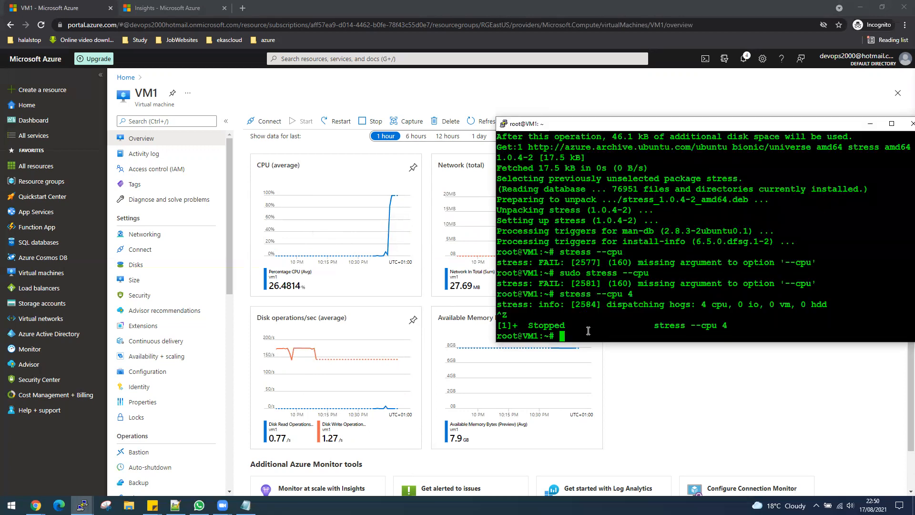
pyautogui.press('Up')
pyautogui.press('BackSpace')
pyautogui.press('BackSpace')
pyautogui.press('BackSpace')
pyautogui.press('BackSpace')
pyautogui.press('BackSpace')
pyautogui.write('hdd 100')
pyautogui.press('Return')
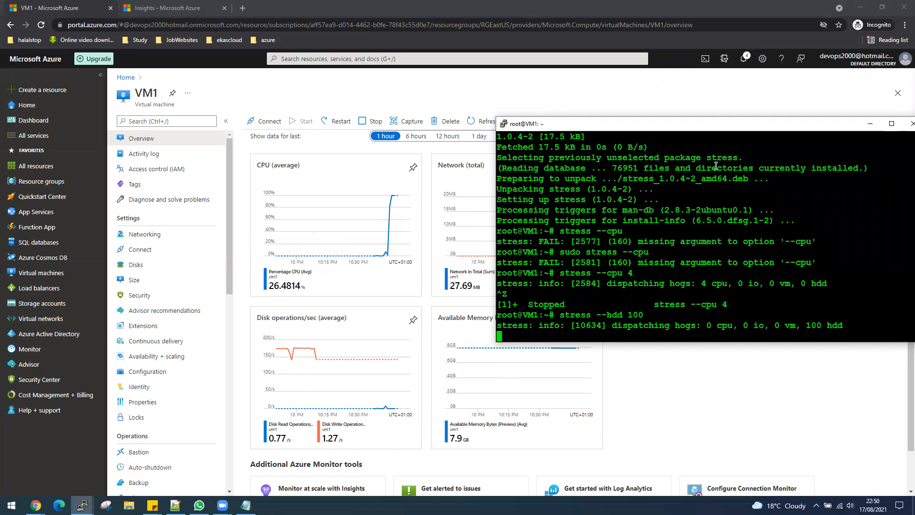
# - Refresh VM1's metric charts and check the Insights tab's deployment status
pyautogui.click(870, 124)
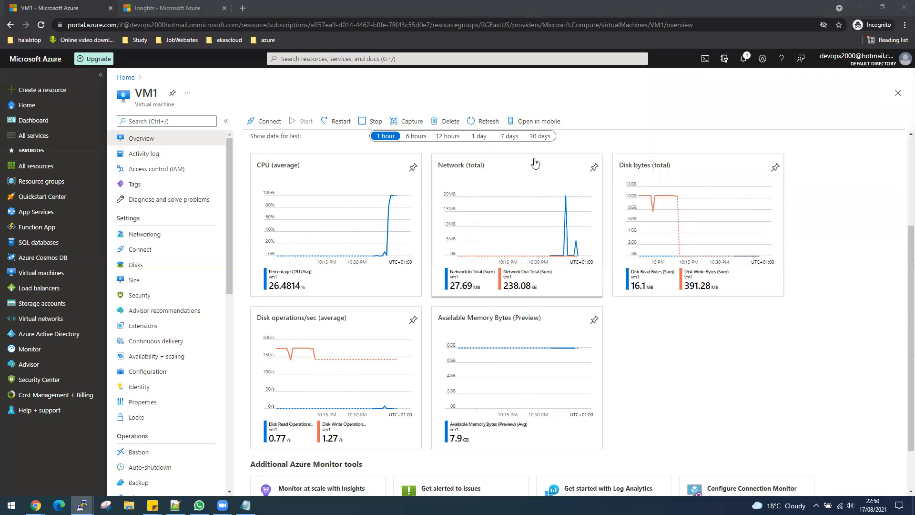
pyautogui.click(478, 125)
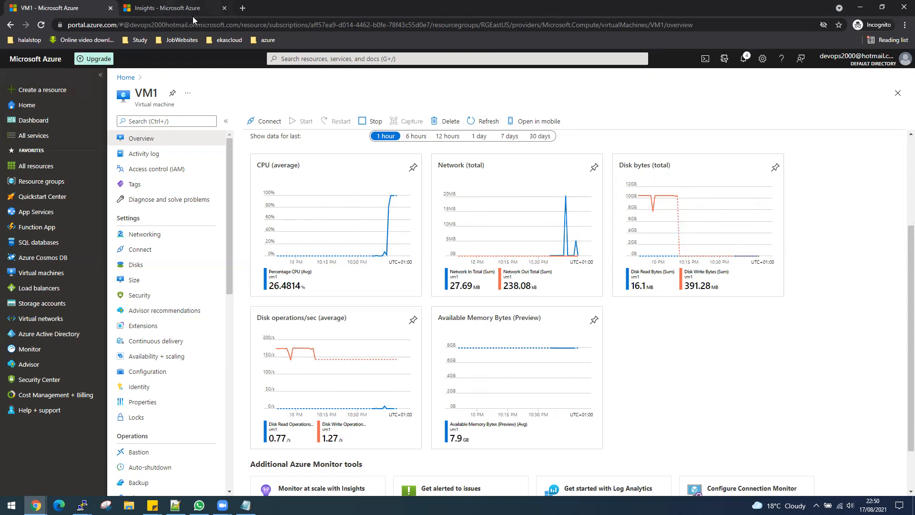
pyautogui.click(164, 12)
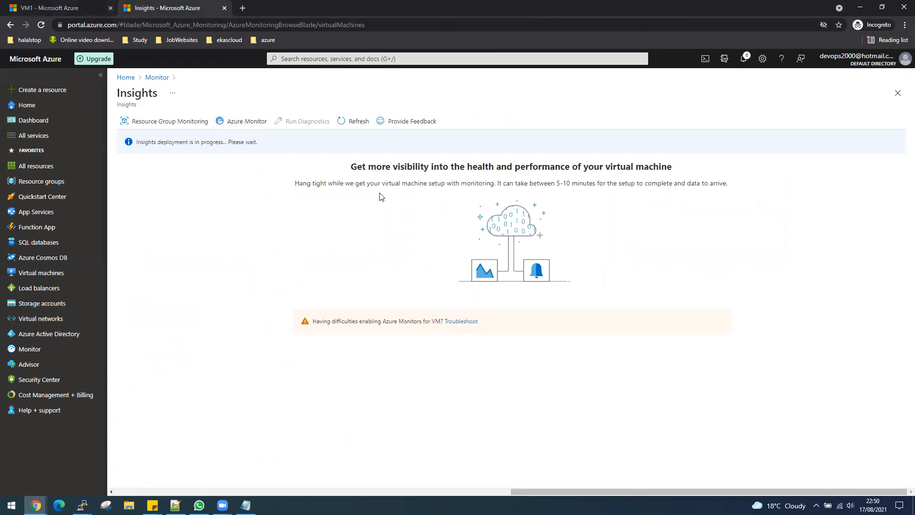
# - Check deployment notifications, then refresh VM1's overview charts to show the disk write spike
pyautogui.click(744, 58)
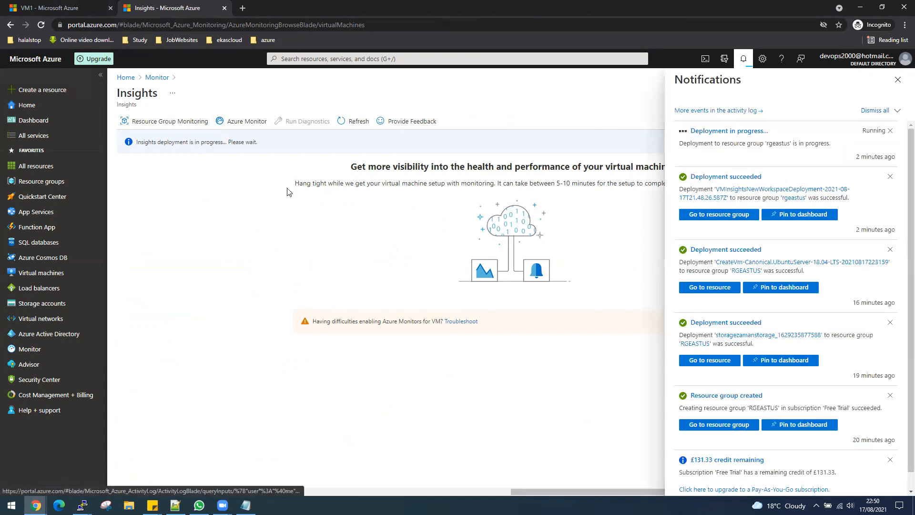
pyautogui.click(68, 12)
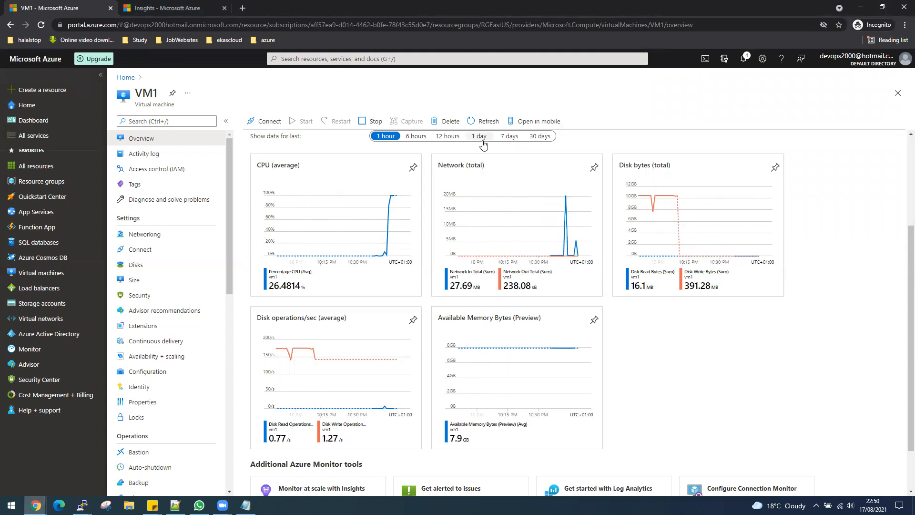
pyautogui.click(478, 125)
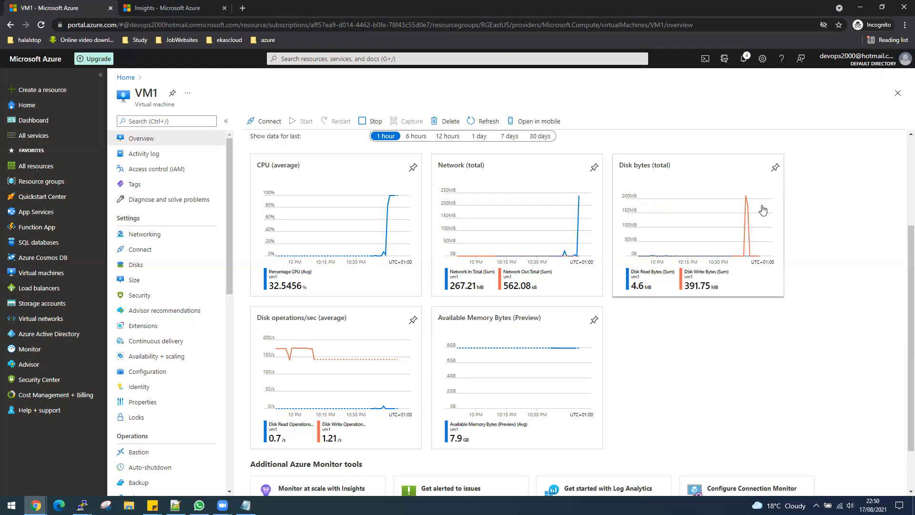
# - Let VM1's charts reach the disk write peak, then read the failed stress output in PuTTY
pyautogui.moveTo(746, 205)
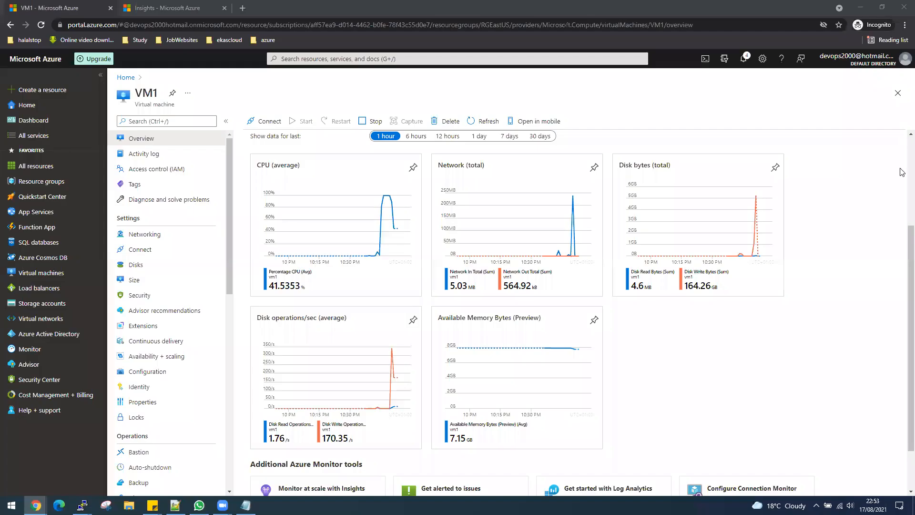
pyautogui.hotkey('alt', 'Tab')
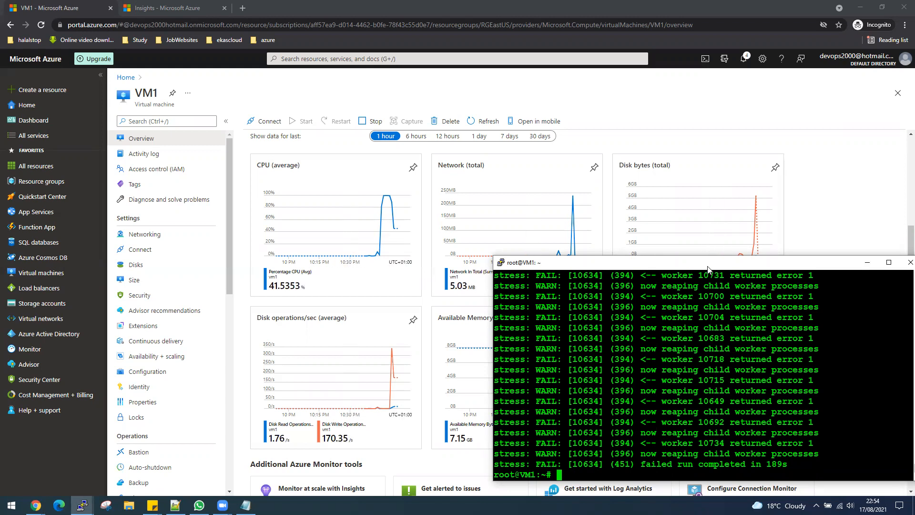
# - Reposition the root@VM1 PuTTY window and scroll through the failed disk stress output
pyautogui.moveTo(708, 266); pyautogui.dragTo(603, 206)
pyautogui.scroll(6, 660, 342)
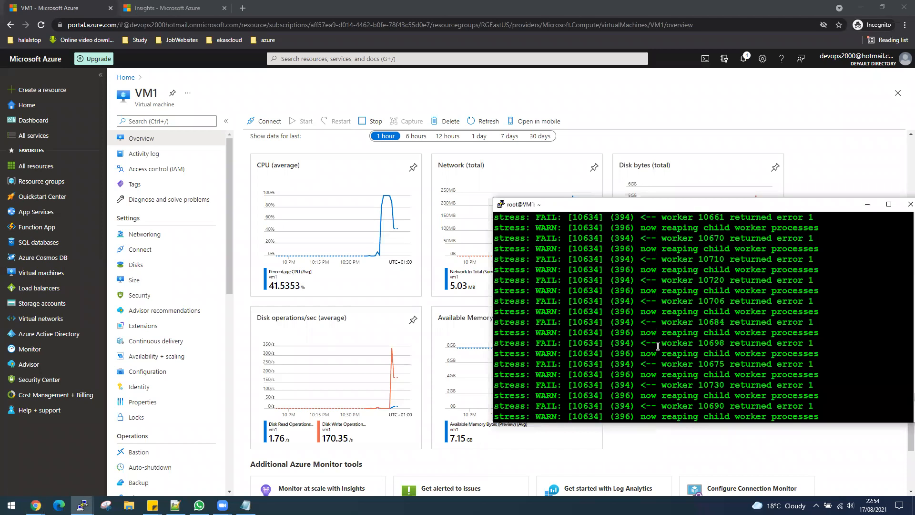
pyautogui.scroll(-6, 660, 342)
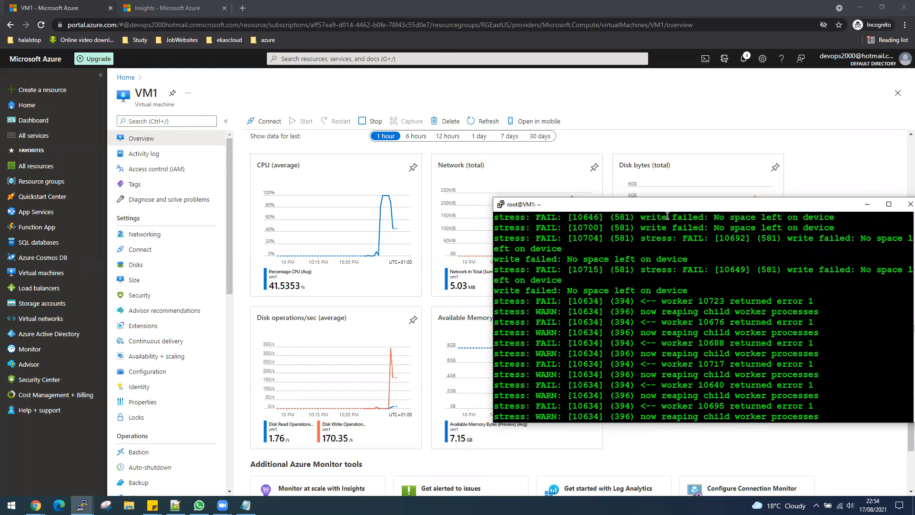
# - Move the terminal off-screen, check the running stress --io 6 session, and return to VM1's charts
pyautogui.moveTo(668, 204); pyautogui.dragTo(914, 238)
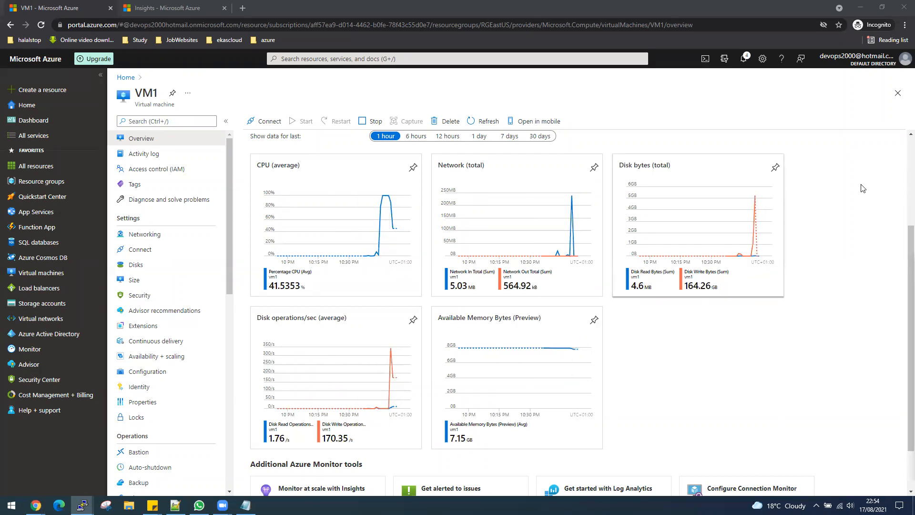
pyautogui.hotkey('alt', 'Tab')
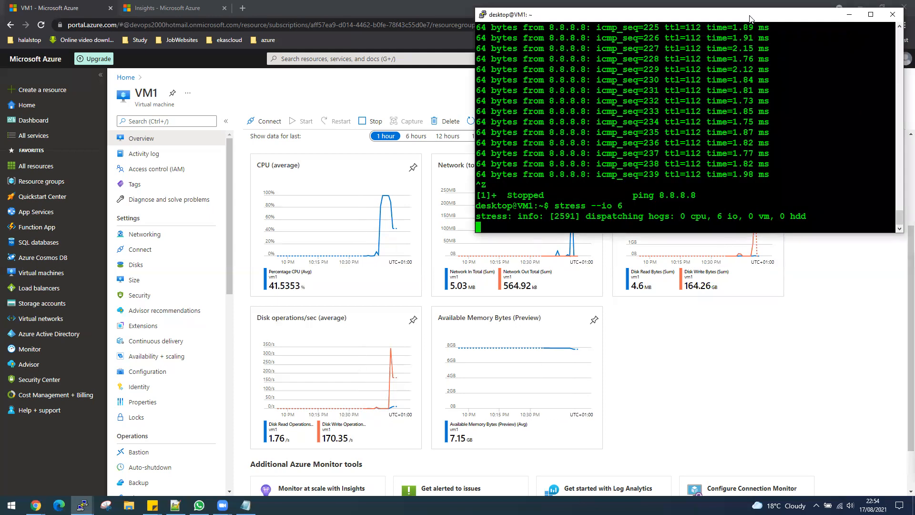
pyautogui.hotkey('alt', 'Tab')
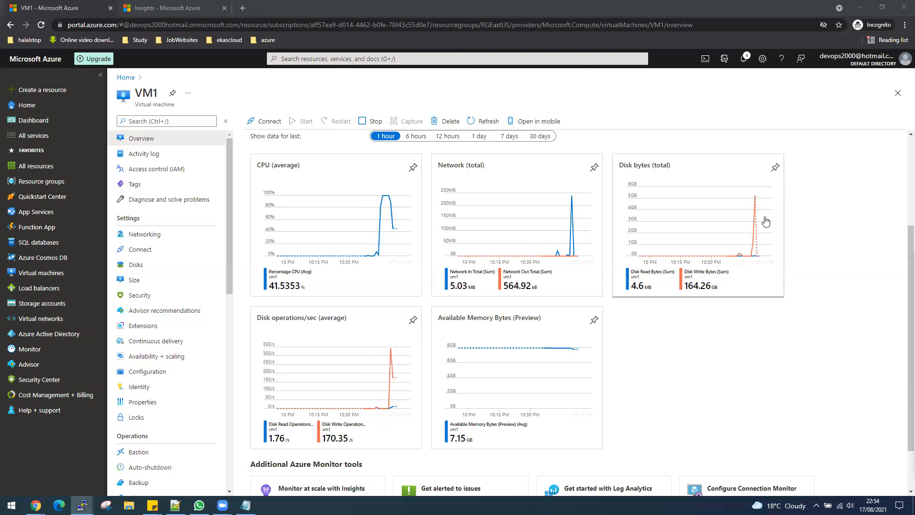
# - Confirm the VM insights deployment succeeded on the Insights page and open the rgeastus resource group
pyautogui.click(62, 8)
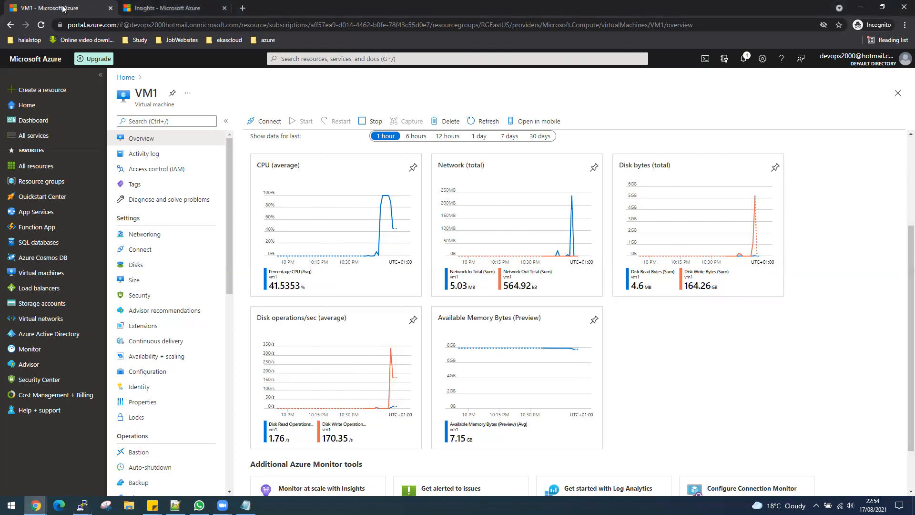
pyautogui.click(134, 8)
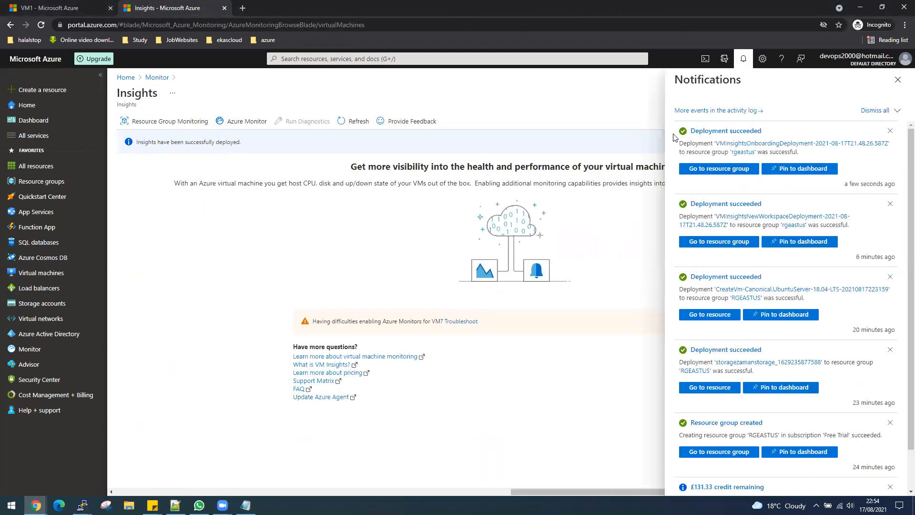
pyautogui.click(712, 169)
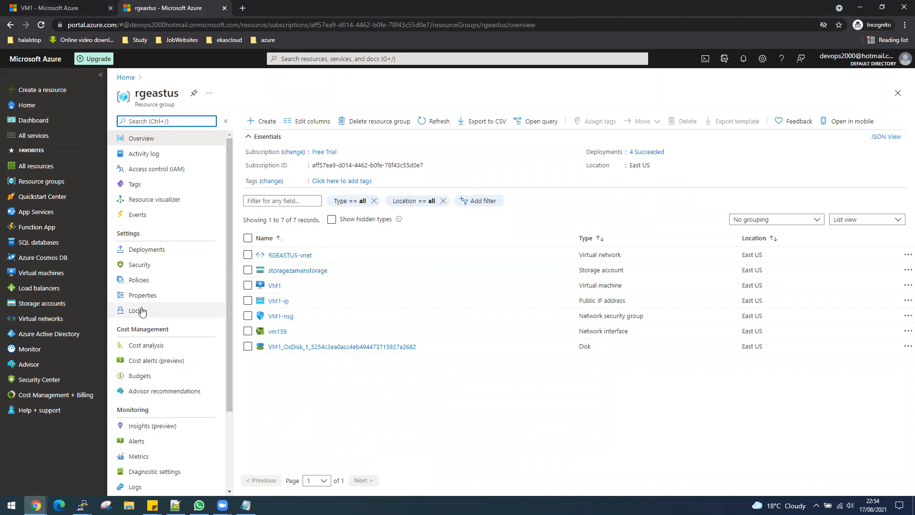
# - Open Monitor's Insights > Virtual Machines list to see VM1 as monitored
pyautogui.click(299, 59)
pyautogui.click(298, 194)
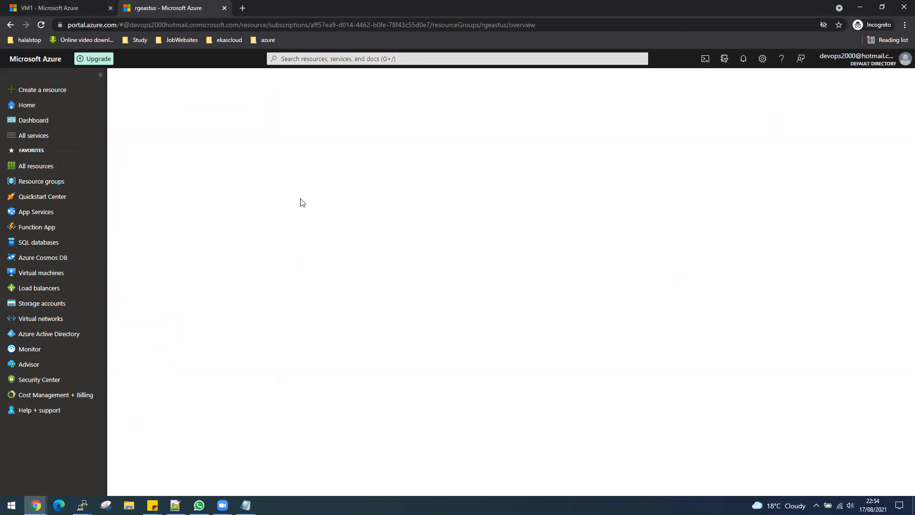
pyautogui.click(170, 280)
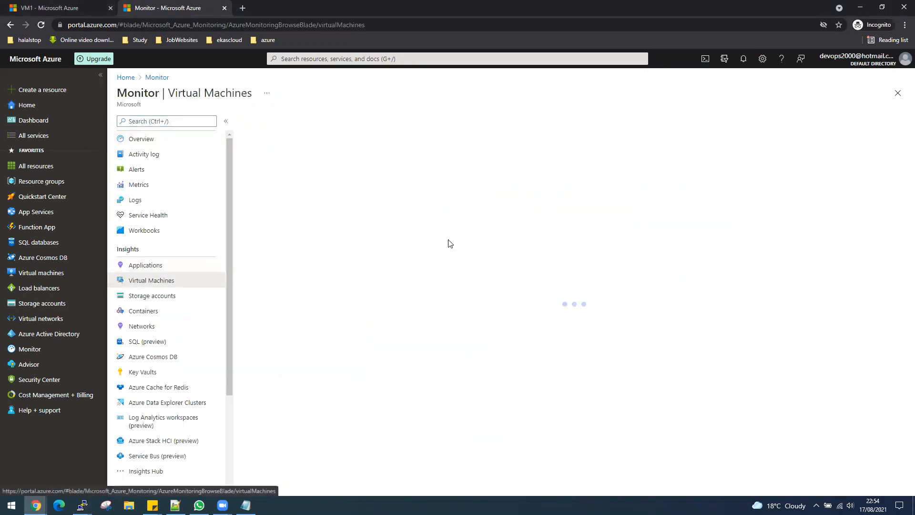
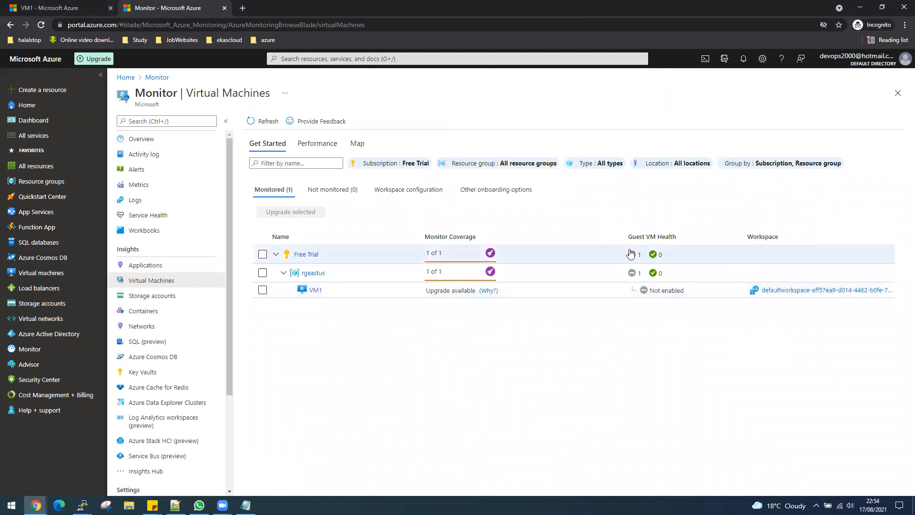
# - Open VM1's insights map and inspect its running processes and connection details
pyautogui.click(272, 144)
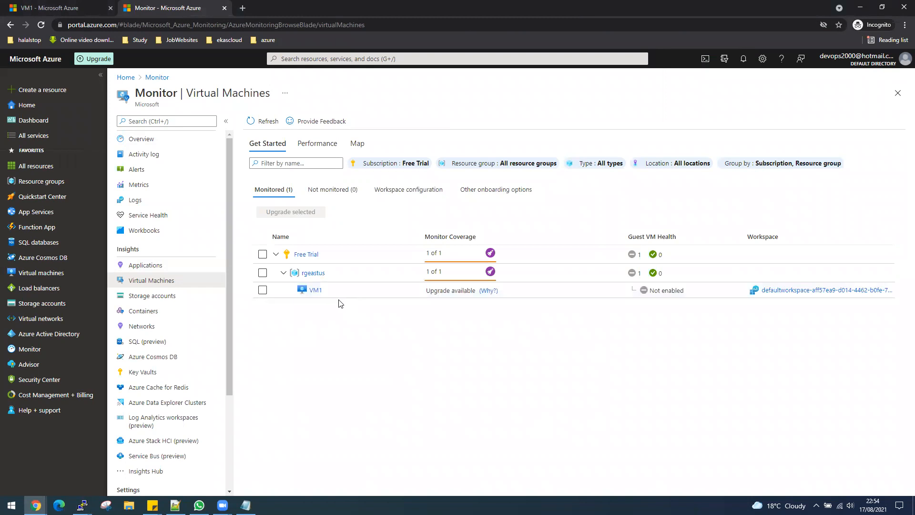
pyautogui.click(316, 290)
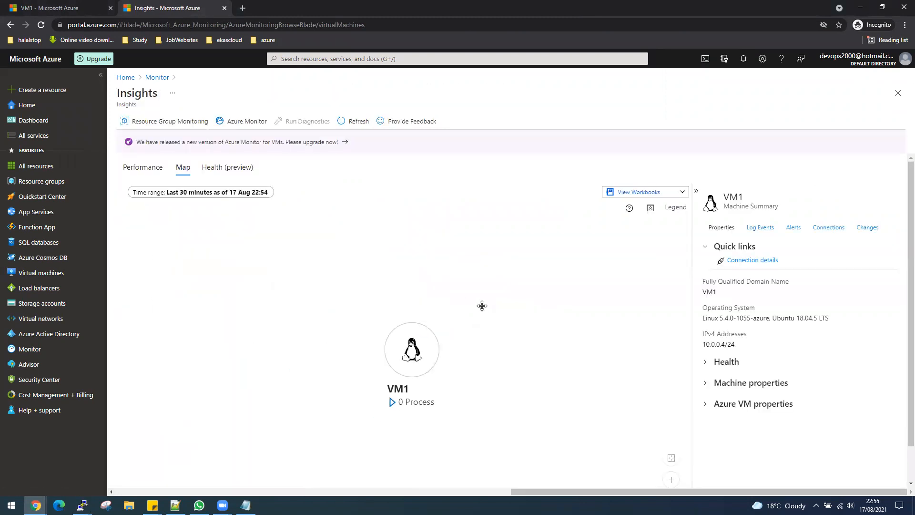
pyautogui.click(393, 405)
pyautogui.click(761, 260)
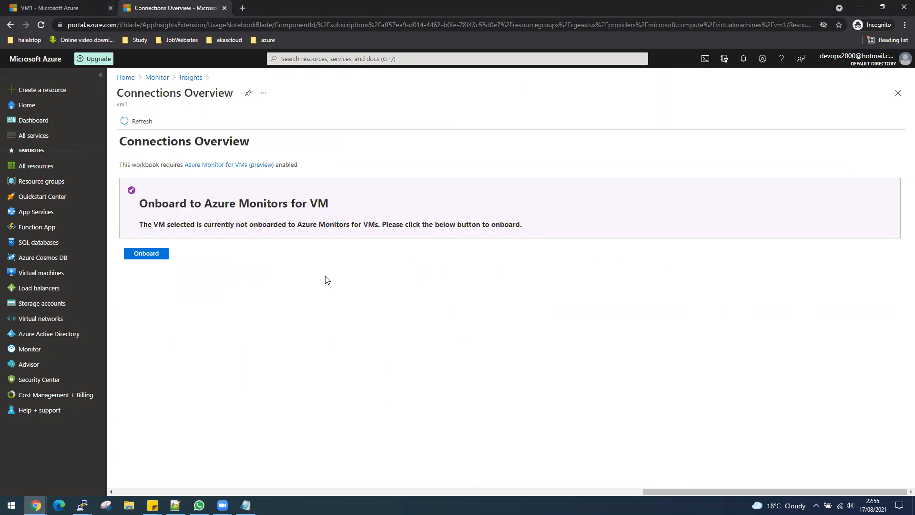
# - Reopen VM1's map and review its log events, alerts, connections summary and recent changes
pyautogui.click(10, 26)
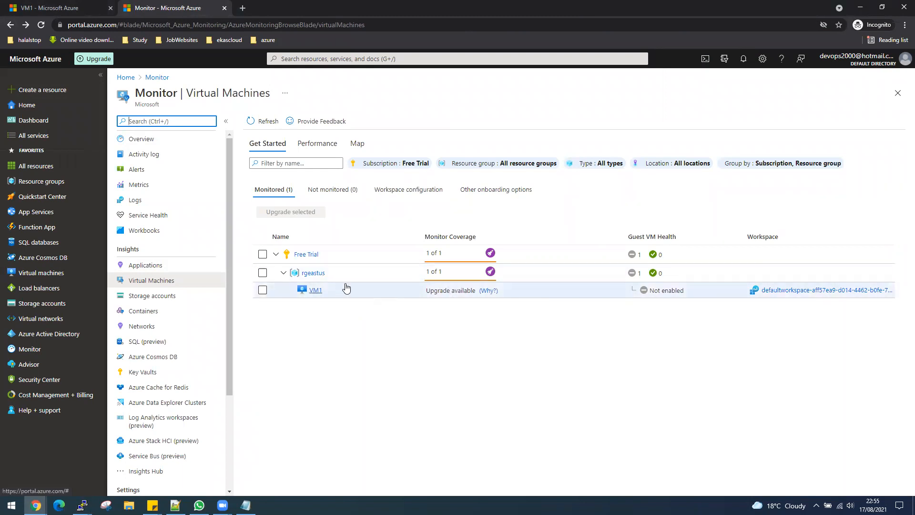
pyautogui.click(318, 295)
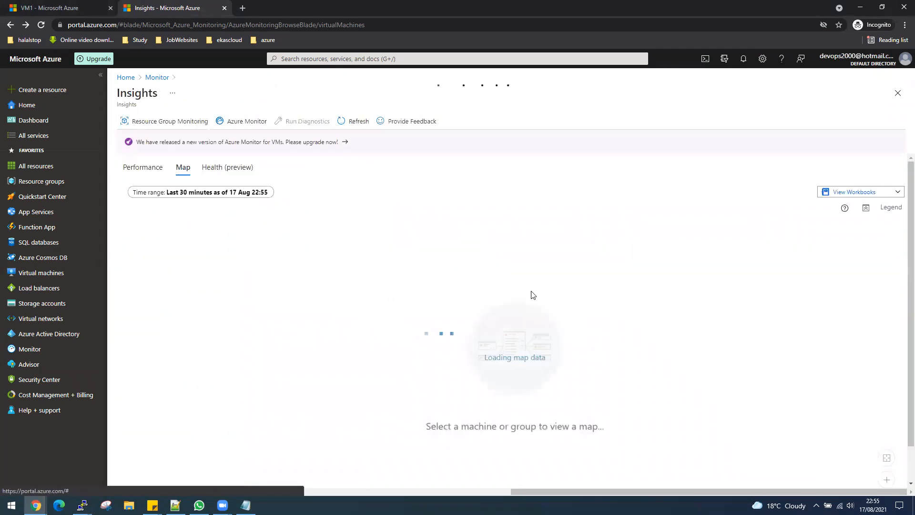
pyautogui.click(767, 232)
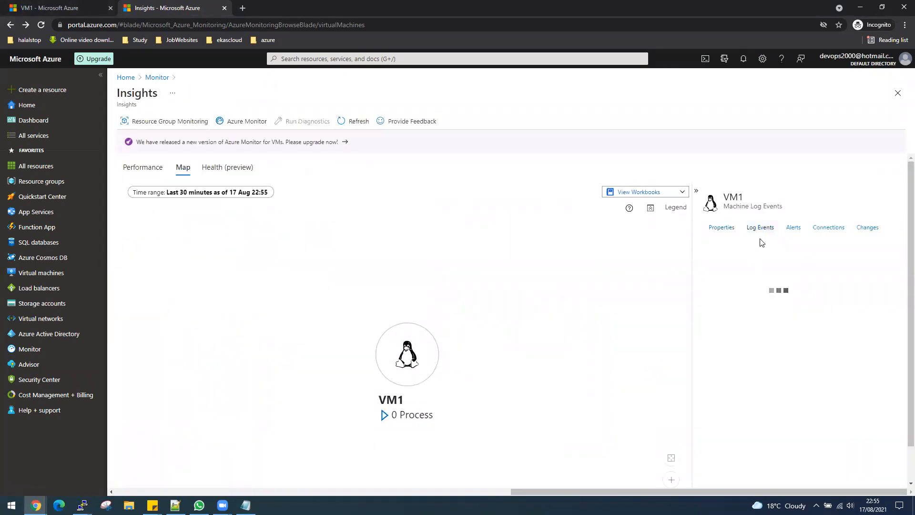
pyautogui.click(793, 229)
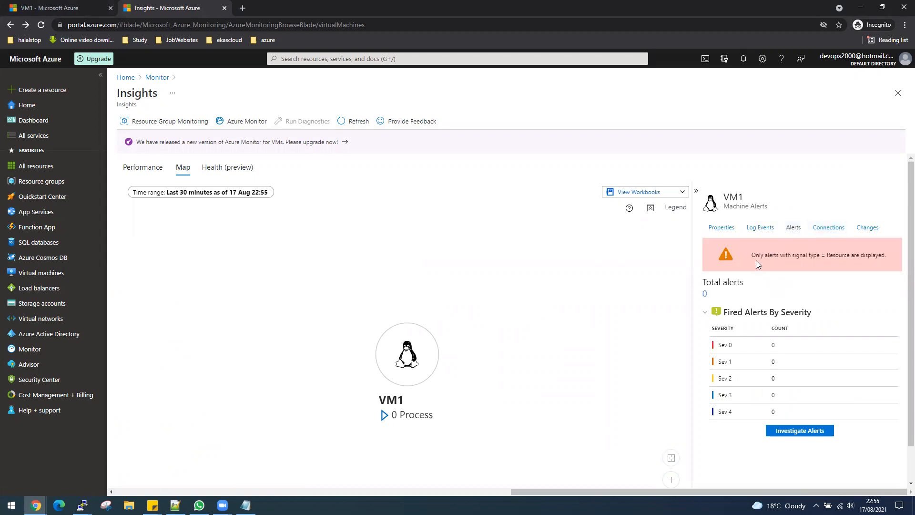
pyautogui.click(828, 229)
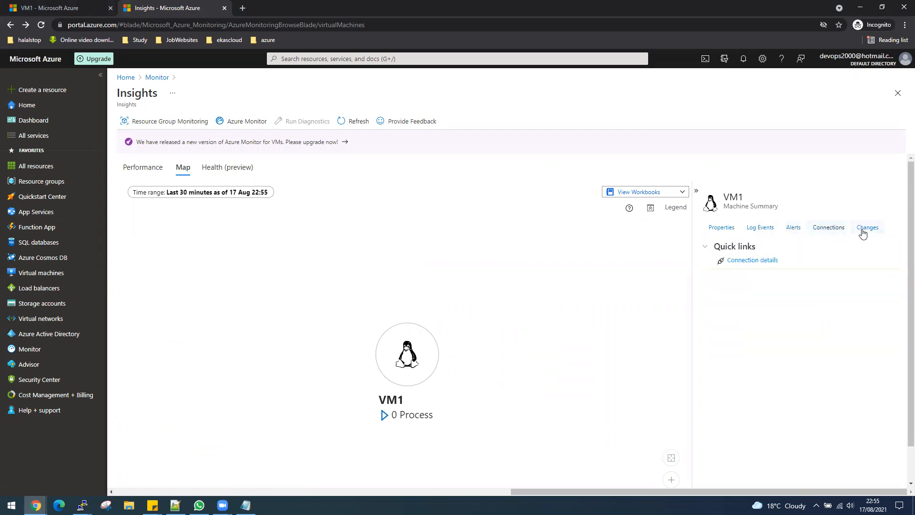
pyautogui.click(864, 232)
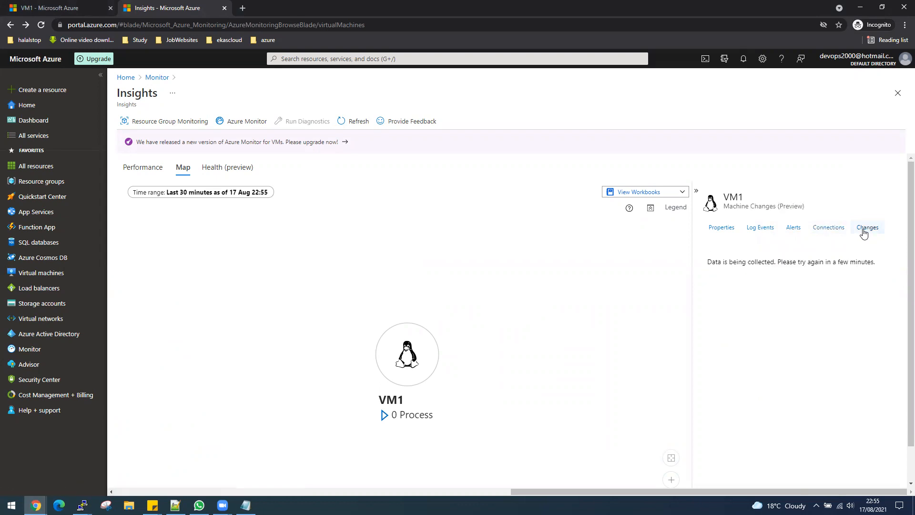
pyautogui.click(828, 228)
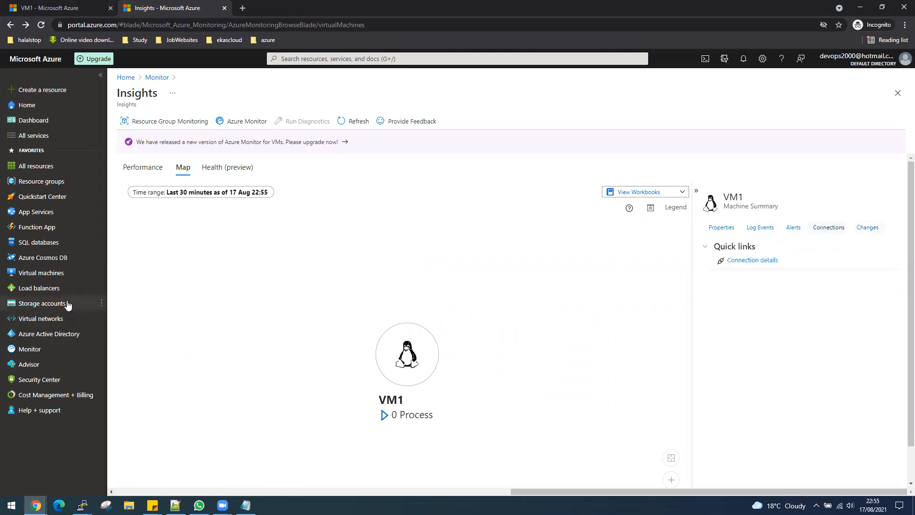
# - Go to Azure Monitor's VM insights Performance view and try its group, workspace and map options
pyautogui.click(298, 60)
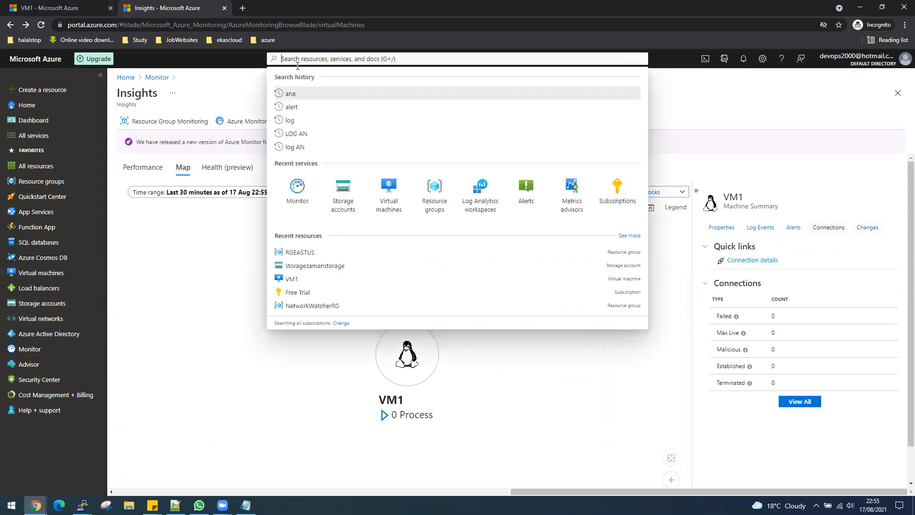
pyautogui.click(295, 192)
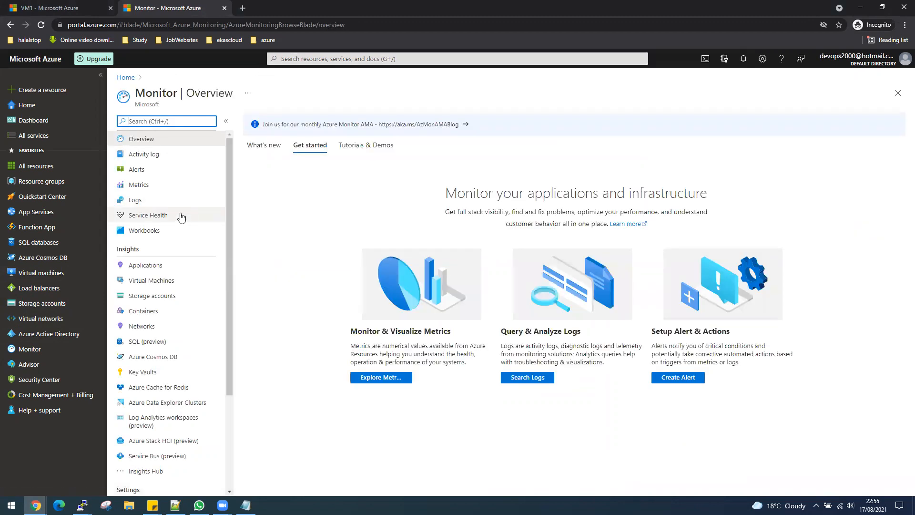
pyautogui.click(157, 282)
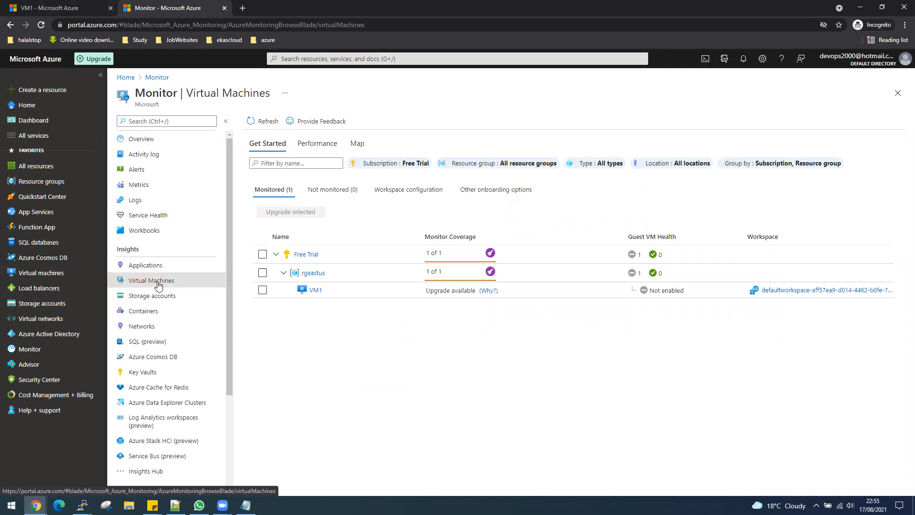
pyautogui.click(324, 150)
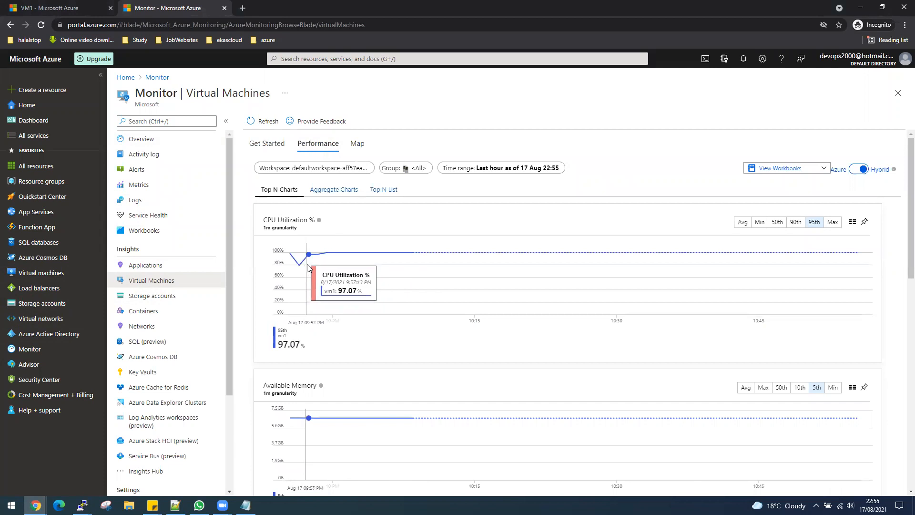
pyautogui.click(426, 170)
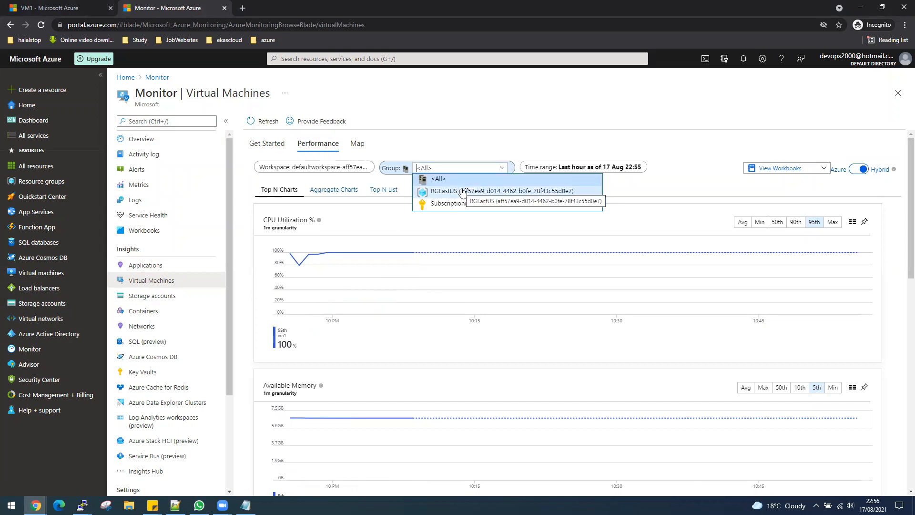
pyautogui.click(485, 131)
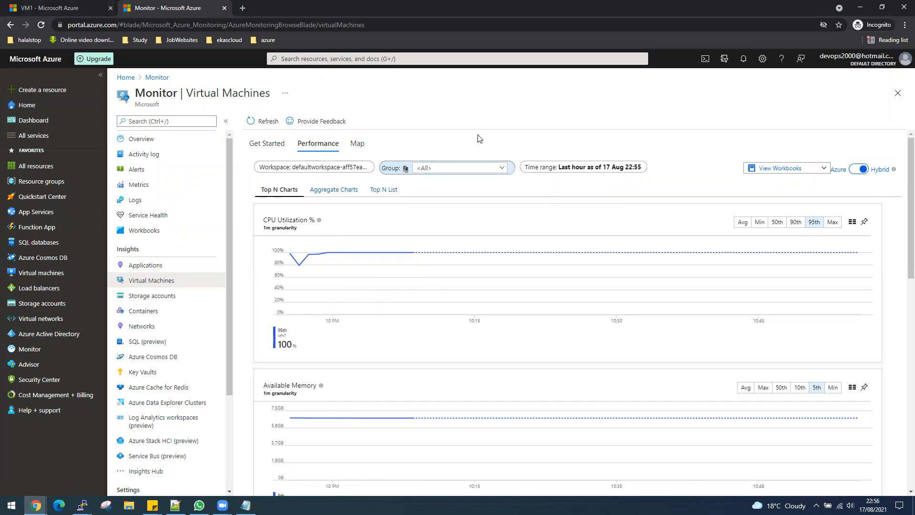
pyautogui.click(365, 168)
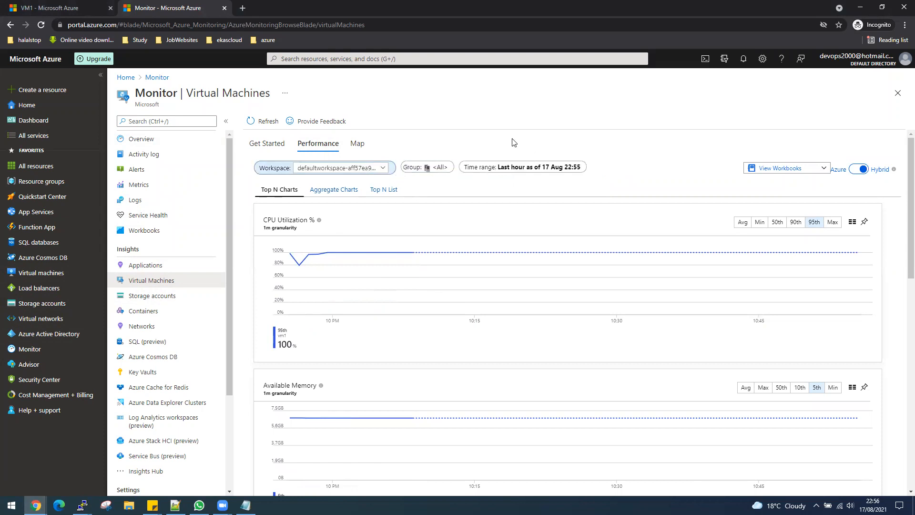
pyautogui.click(358, 145)
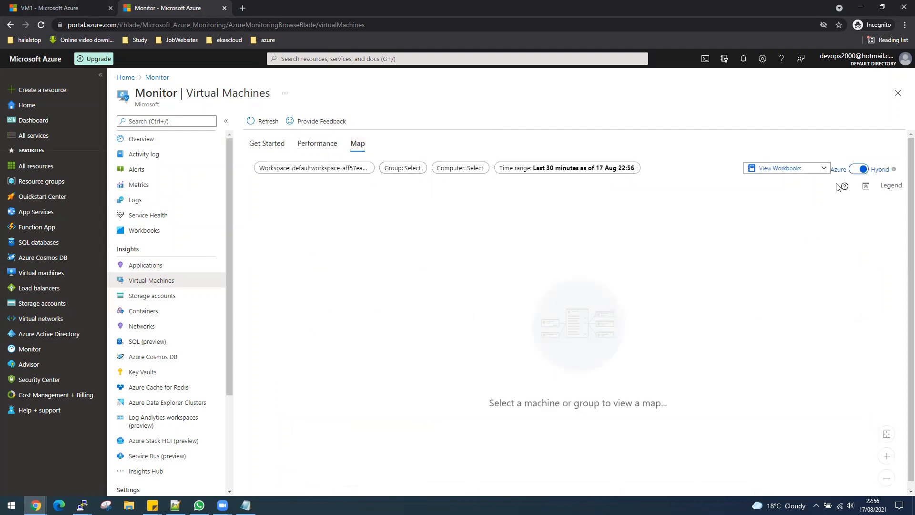
# - Browse the list of available workbooks and close it without choosing one
pyautogui.click(824, 170)
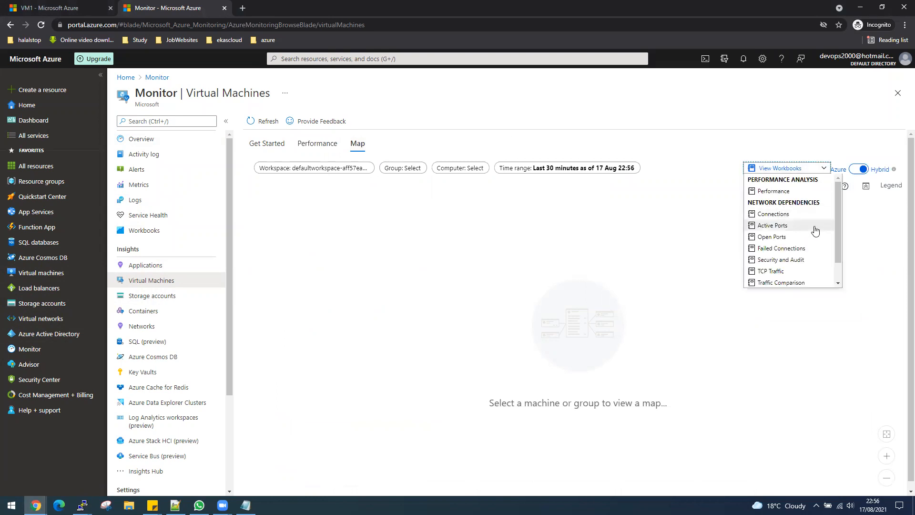
pyautogui.scroll(-2, 804, 195)
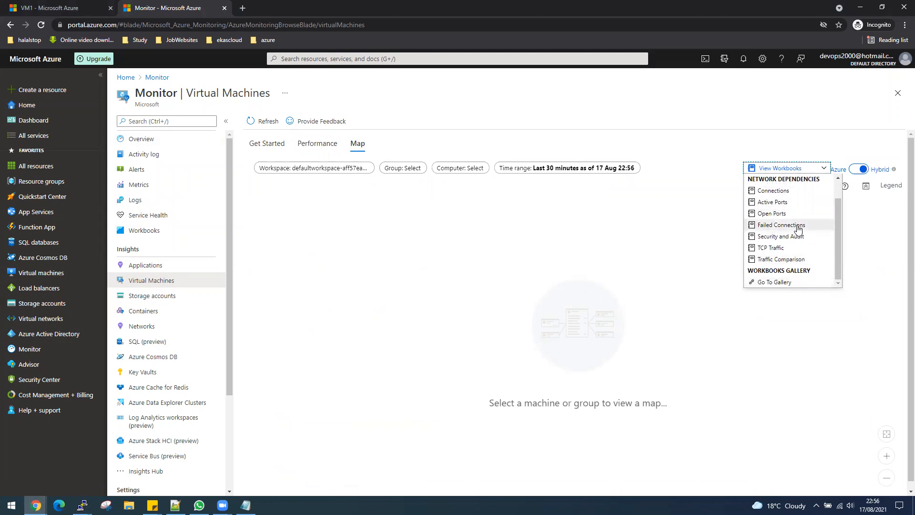
pyautogui.scroll(2, 799, 227)
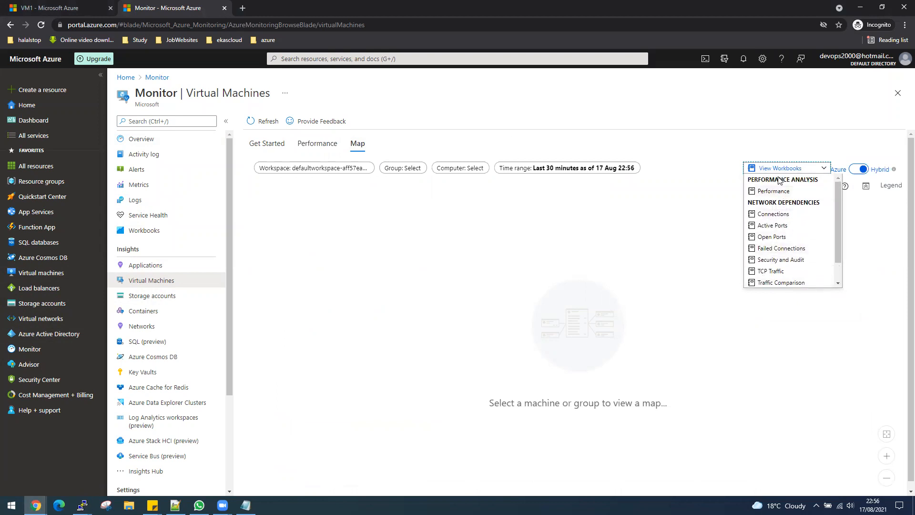
pyautogui.click(615, 255)
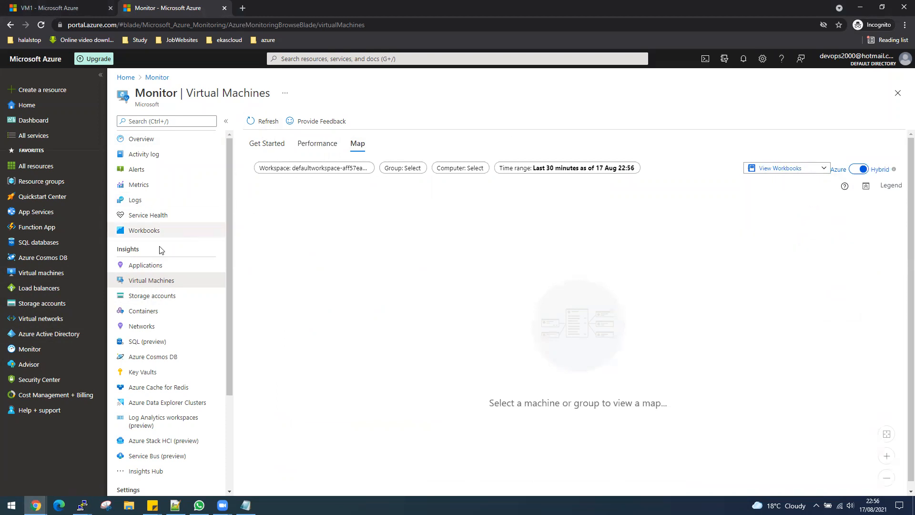
# - Check VM1's Not enabled health status and the unmonitored VMs list, then refresh the monitored list
pyautogui.click(270, 144)
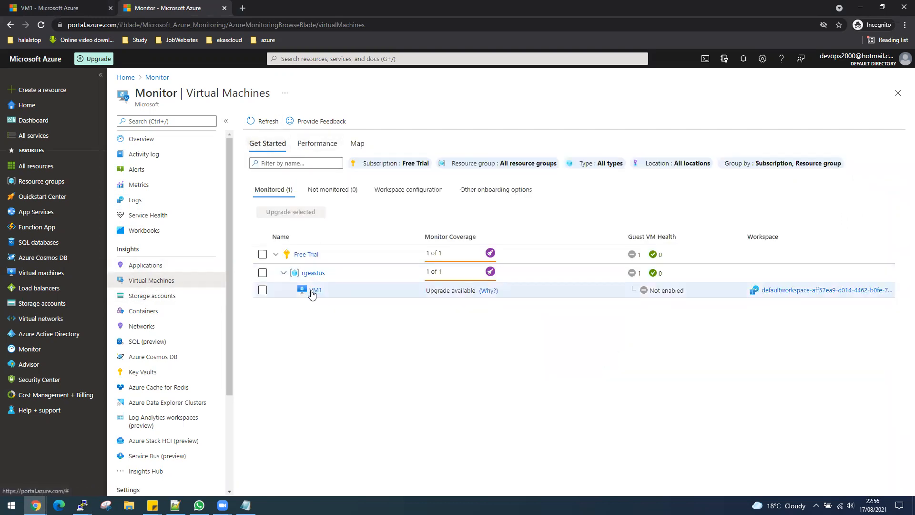
pyautogui.tripleClick(645, 293)
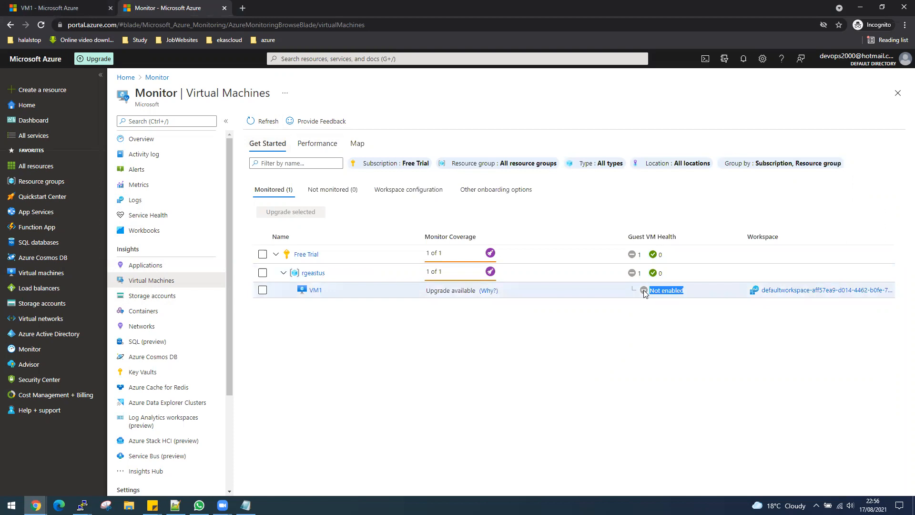
pyautogui.click(339, 190)
pyautogui.click(277, 189)
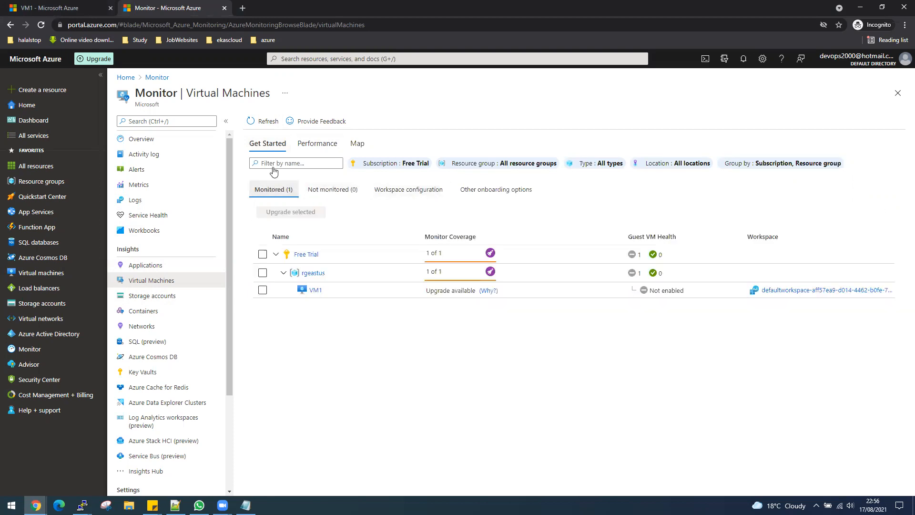
pyautogui.click(263, 121)
# - View rgeastus performance charts: VM1 CPU near 100%, 6.7 GB available memory, network byte rates
pyautogui.click(310, 272)
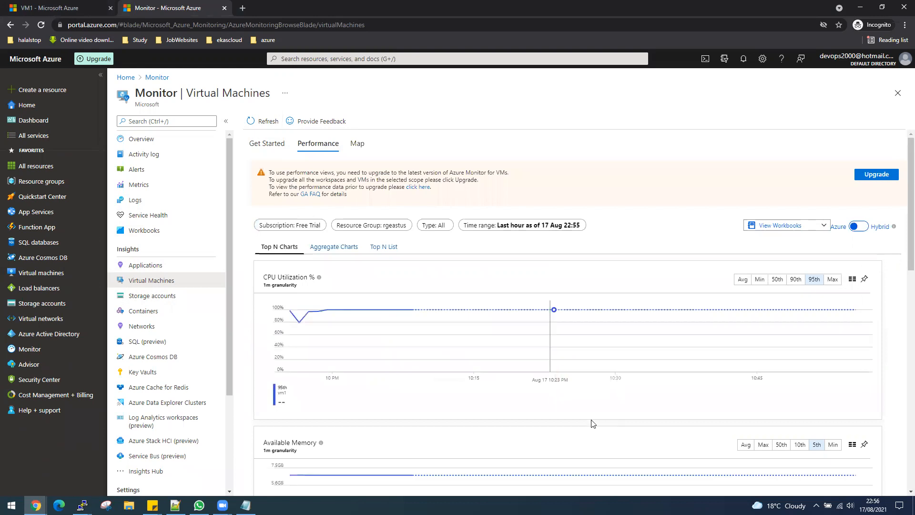
pyautogui.scroll(-2, 567, 419)
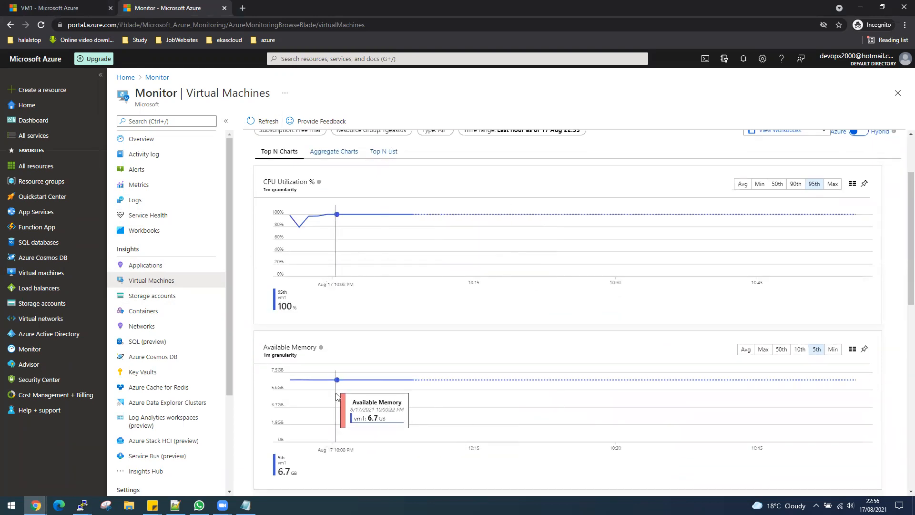
pyautogui.scroll(-1, 336, 398)
pyautogui.scroll(-2, 336, 396)
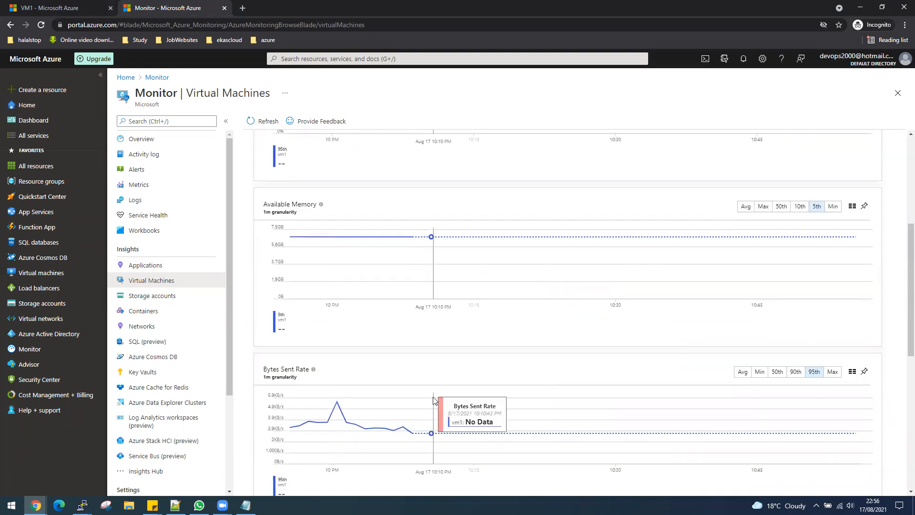
pyautogui.scroll(-4, 433, 400)
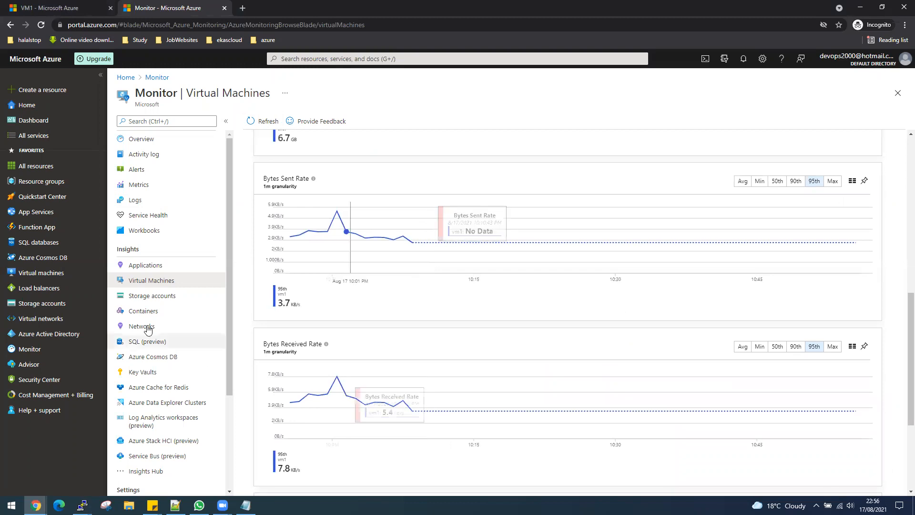
pyautogui.click(293, 58)
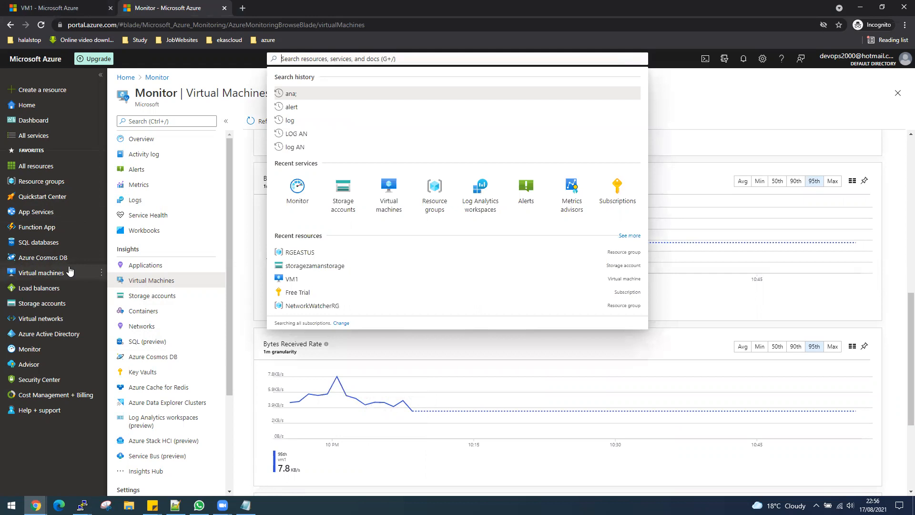
# - Open VM1 and start a new empty workbook from its Workbooks gallery, adding nothing
pyautogui.click(55, 272)
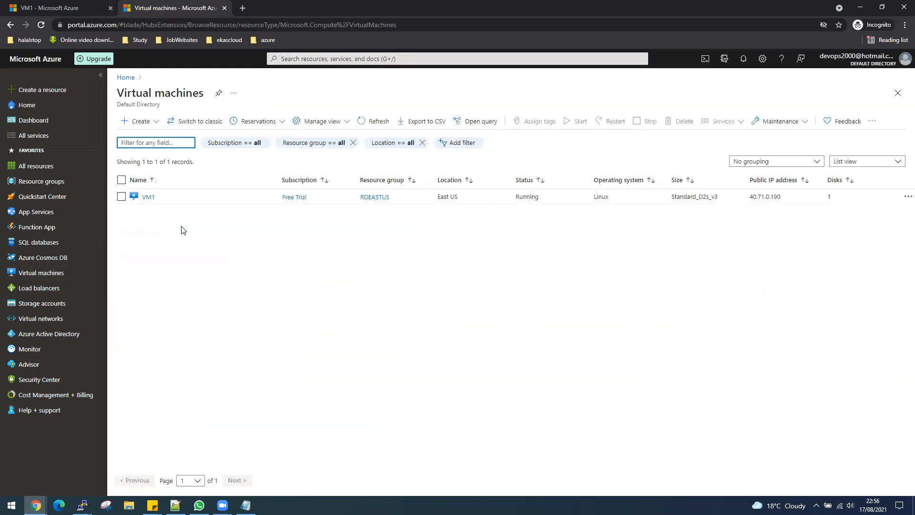
pyautogui.click(148, 197)
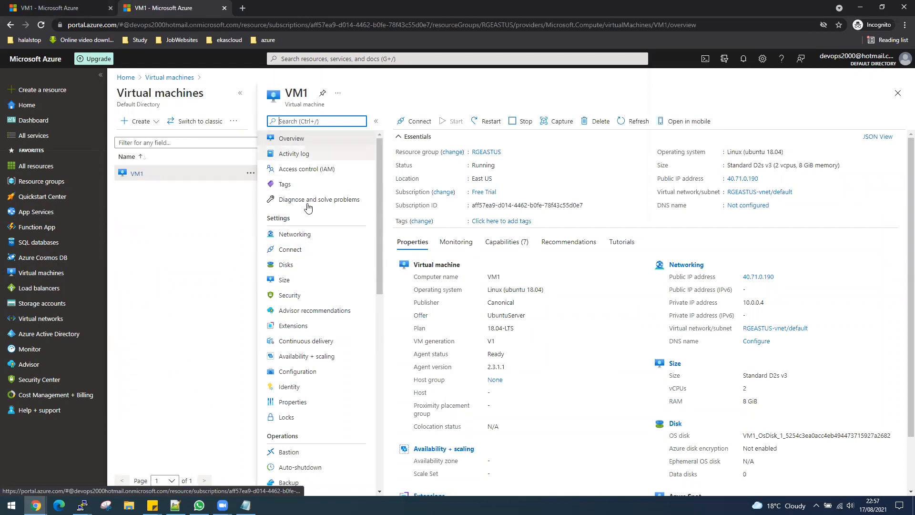
pyautogui.scroll(-2, 307, 206)
pyautogui.scroll(-3, 309, 210)
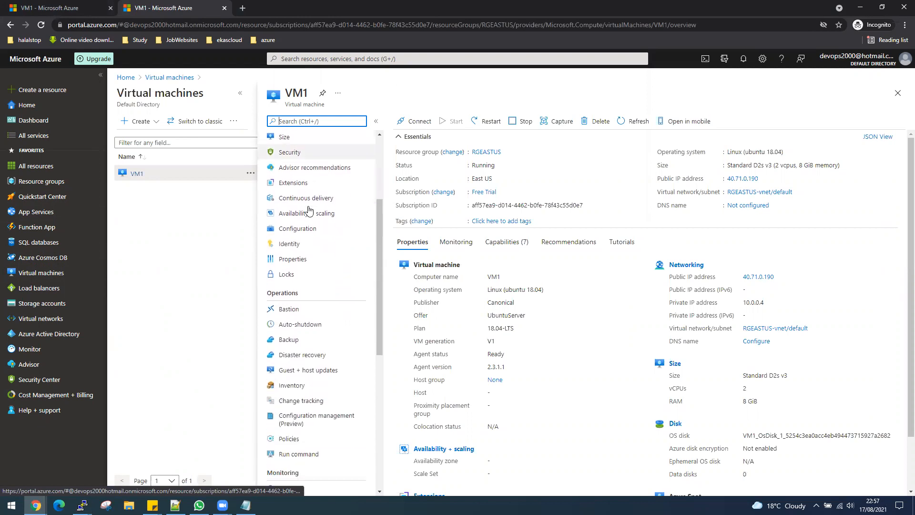
pyautogui.scroll(-1, 307, 211)
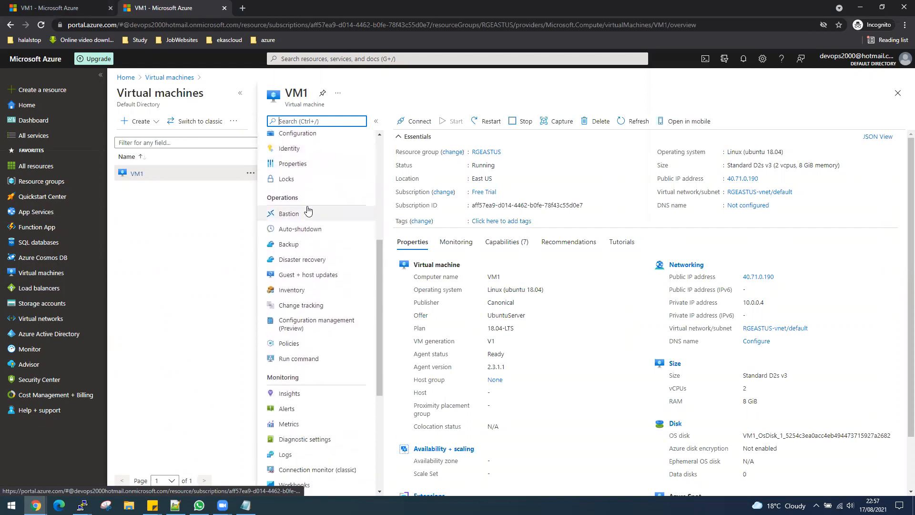
pyautogui.scroll(-2, 307, 211)
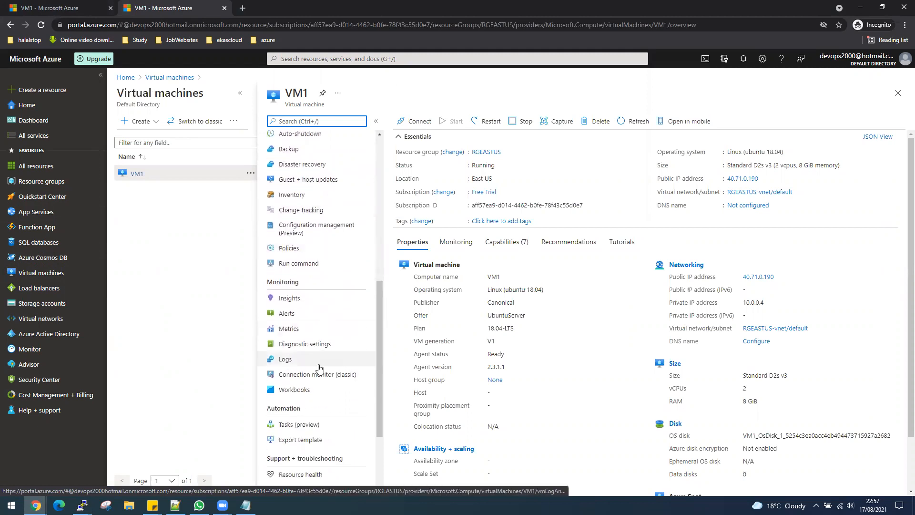
pyautogui.click(295, 390)
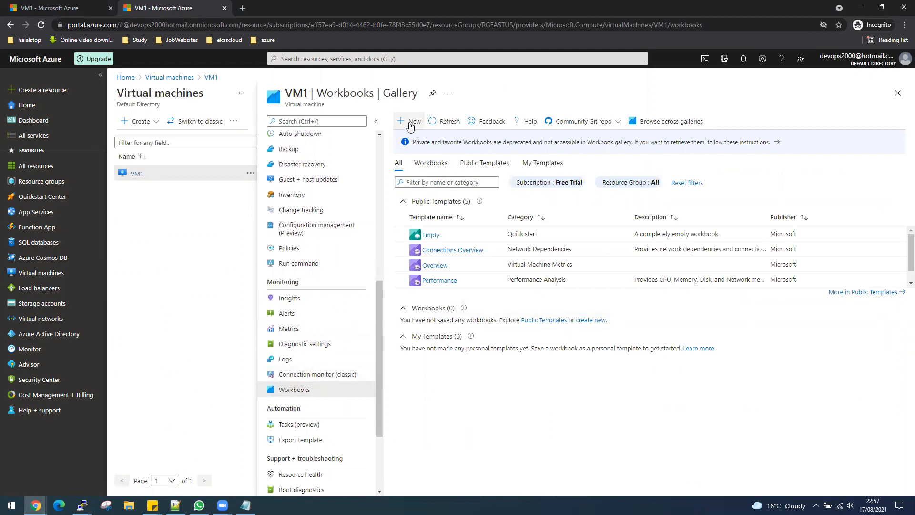
pyautogui.click(409, 123)
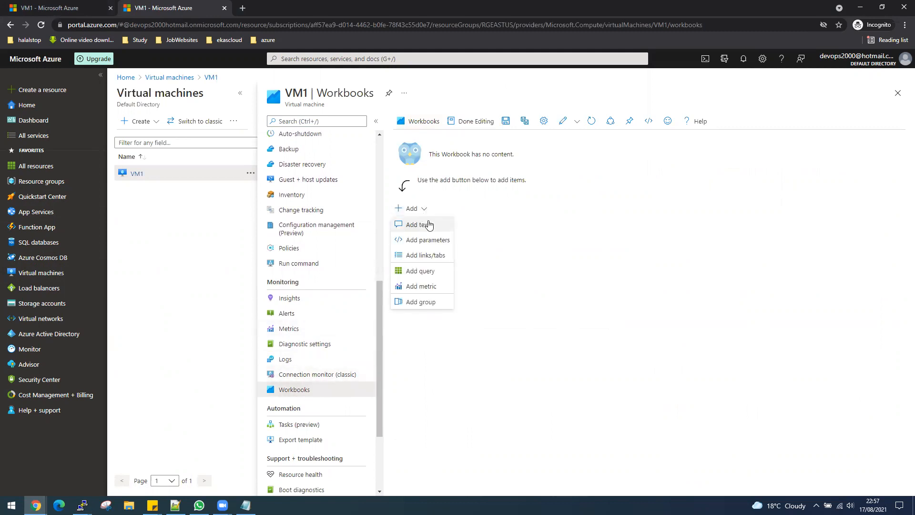
pyautogui.click(493, 233)
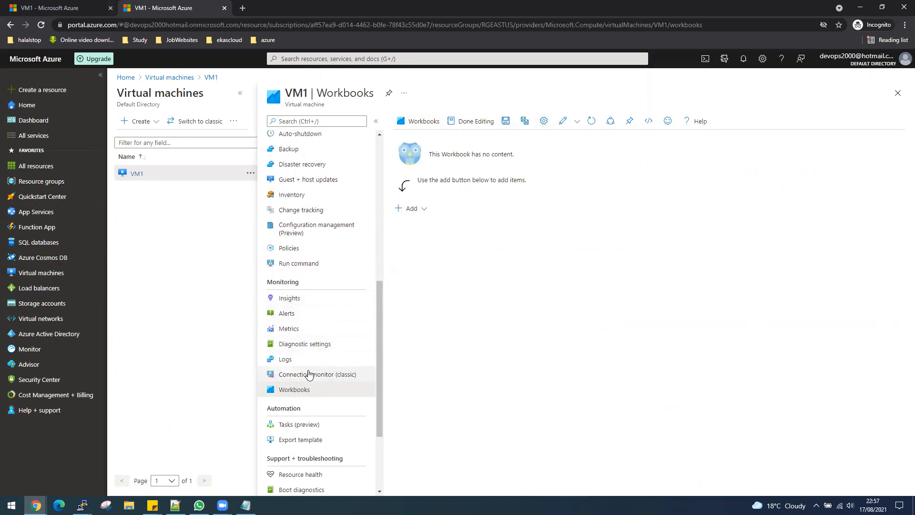
# - View VM1's Logs, then search 'log' to reach the Log Analytics workspaces list
pyautogui.click(288, 362)
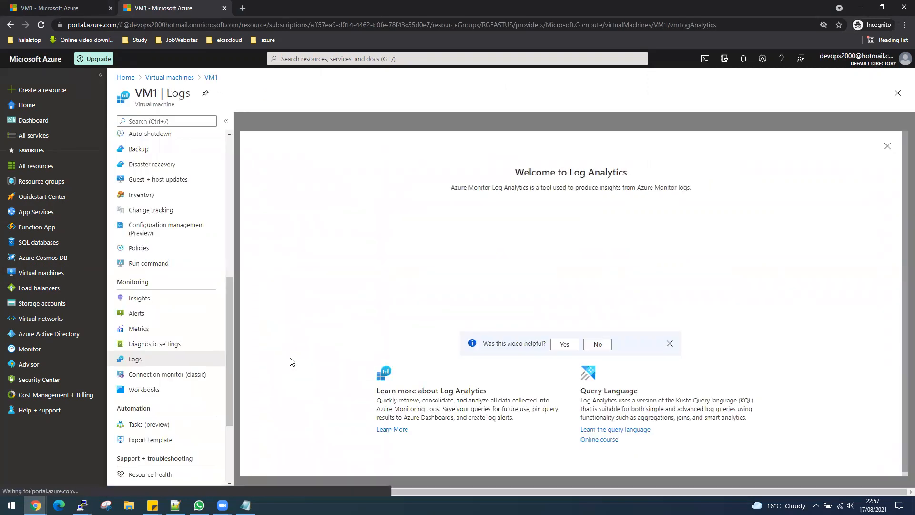
pyautogui.click(887, 150)
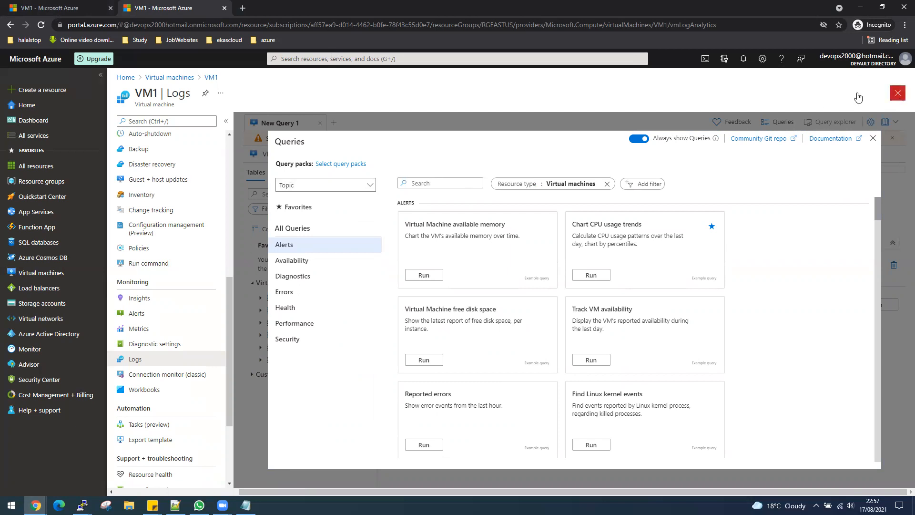
pyautogui.click(323, 59)
pyautogui.write('log')
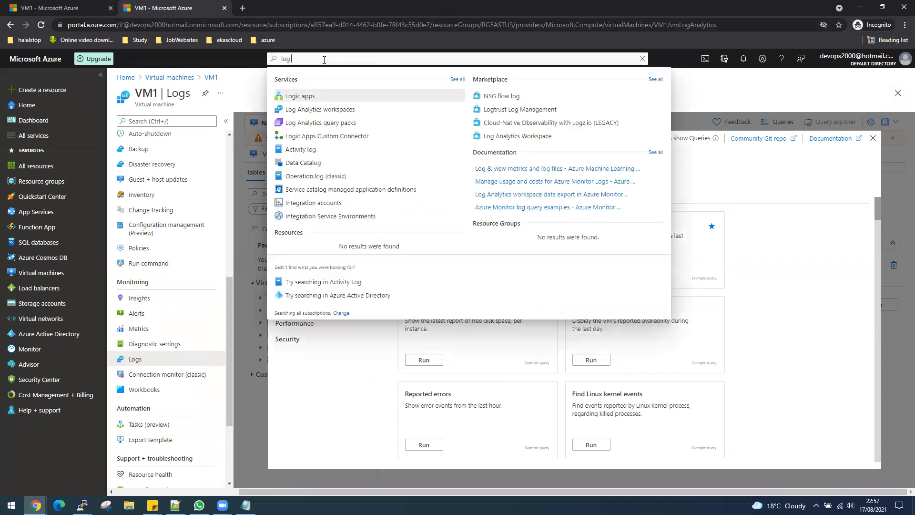
pyautogui.click(332, 110)
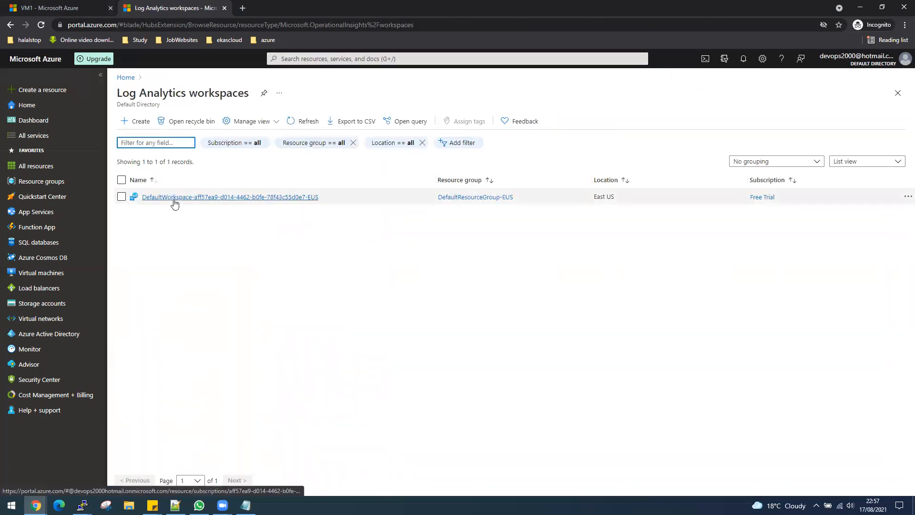
# - Glance at the default workspace, then start a new workspace named LogVM1 in RGEASTUS
pyautogui.click(174, 198)
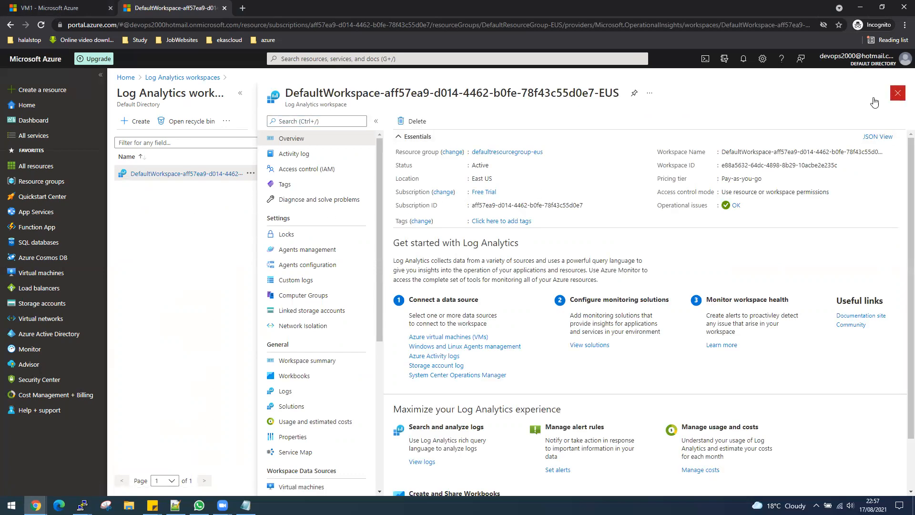
pyautogui.click(897, 92)
pyautogui.click(136, 122)
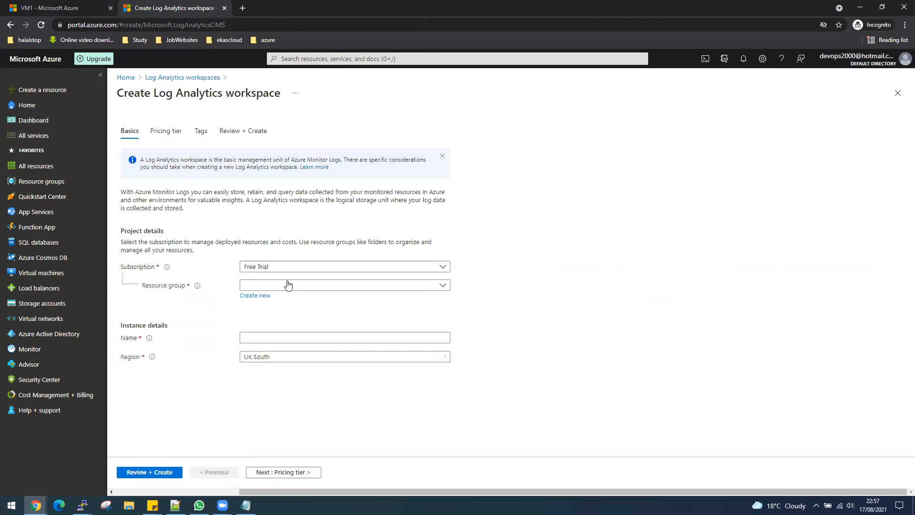
pyautogui.click(288, 285)
pyautogui.click(271, 347)
pyautogui.click(273, 336)
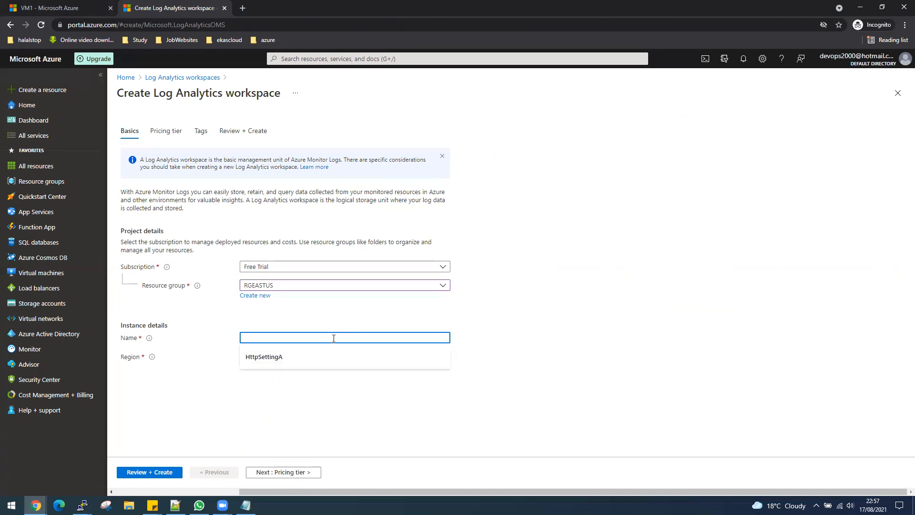
pyautogui.write('LogVM1')
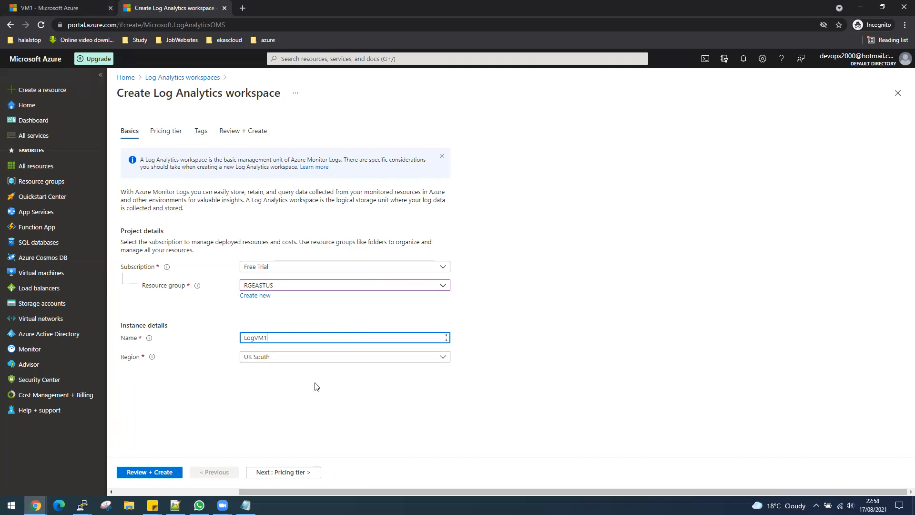
# - Set region East US, skip Pricing tier and Tags, and create the LogVM1 workspace
pyautogui.click(297, 361)
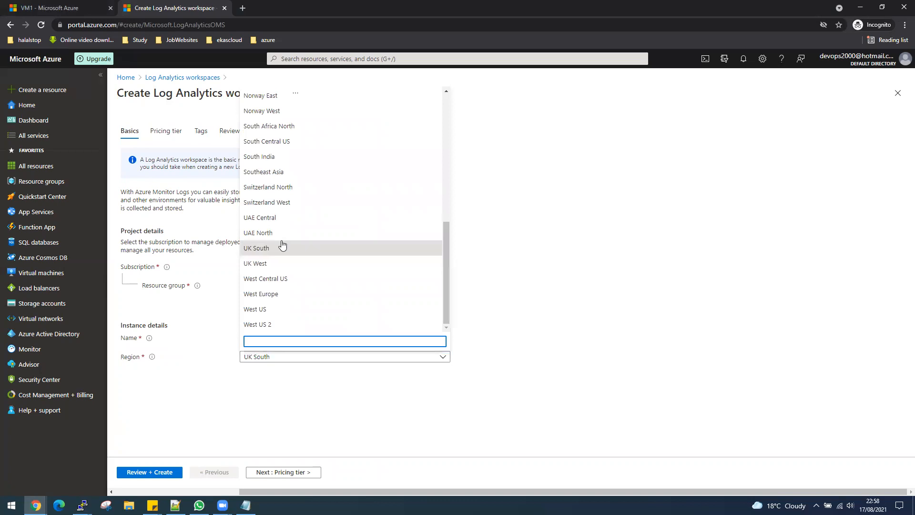
pyautogui.scroll(6, 287, 180)
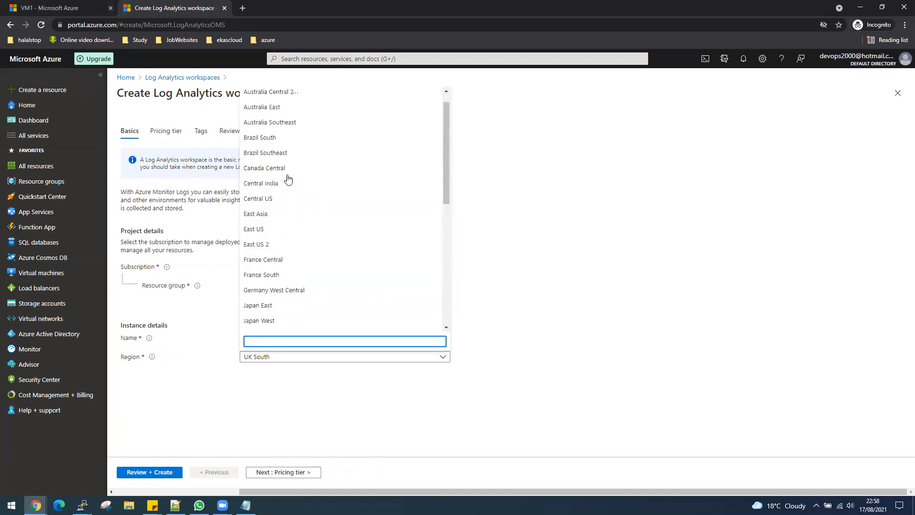
pyautogui.click(262, 230)
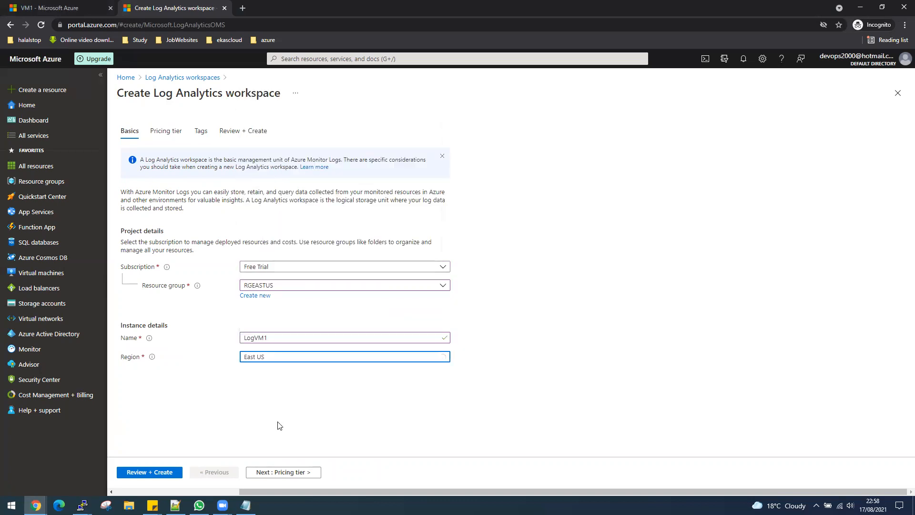
pyautogui.click(283, 472)
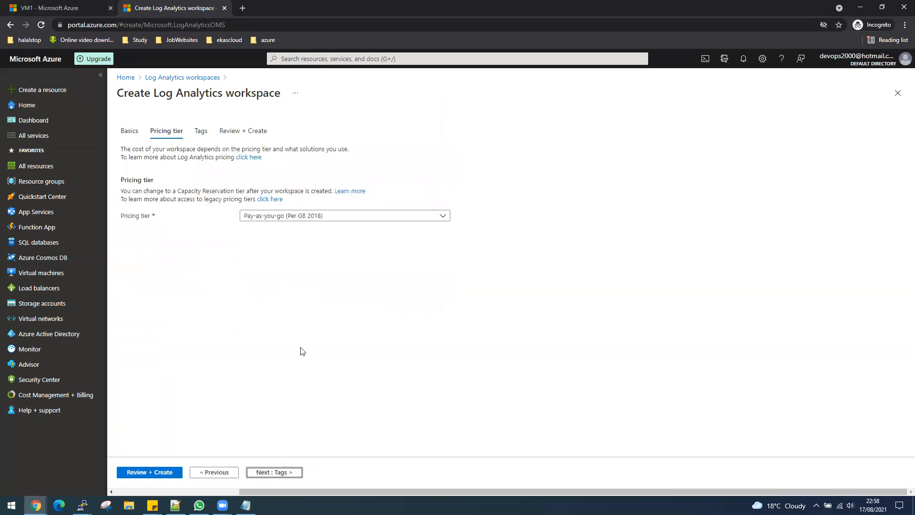
pyautogui.click(280, 476)
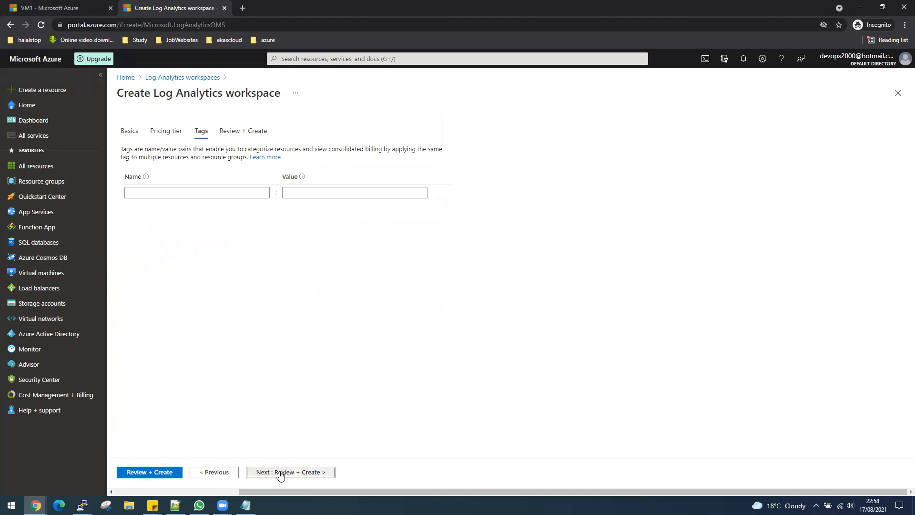
pyautogui.click(281, 473)
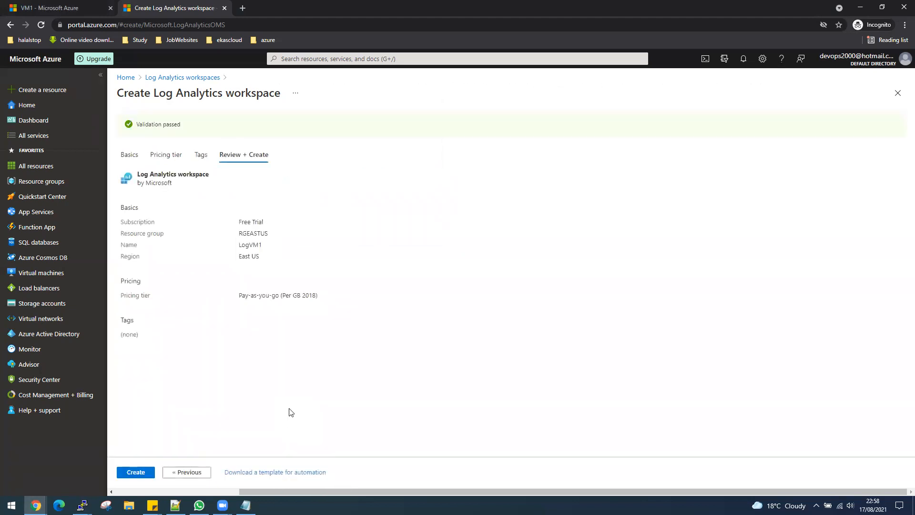
pyautogui.click(128, 473)
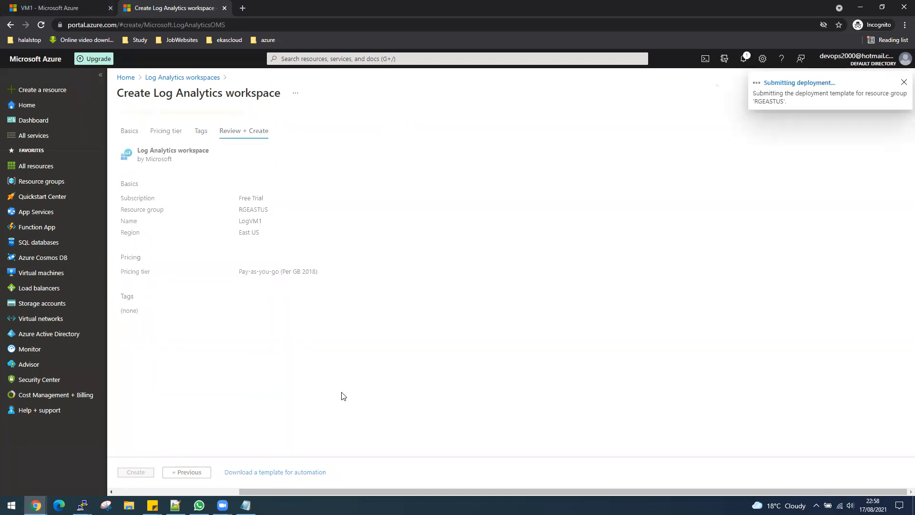
pyautogui.click(69, 6)
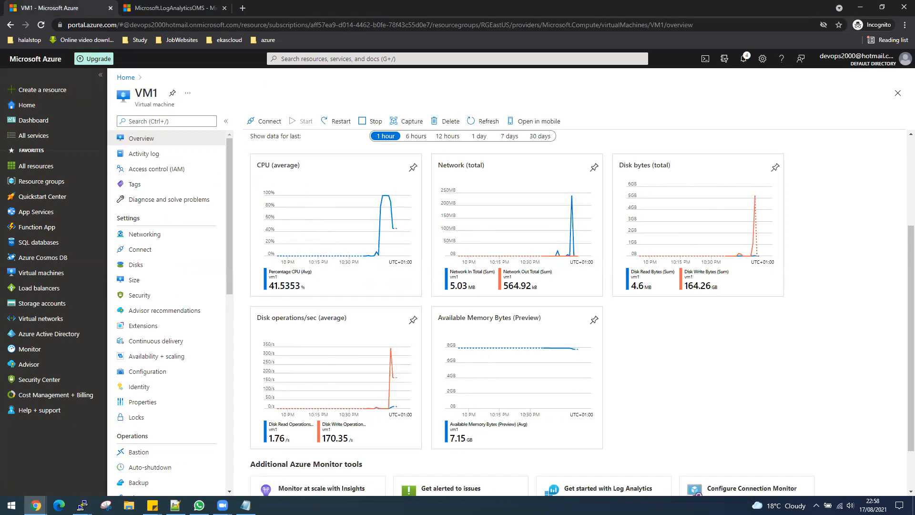
# - Bring up both PuTTY terminal sessions and move them aside to uncover the charts
pyautogui.hotkey('alt', 'Tab')
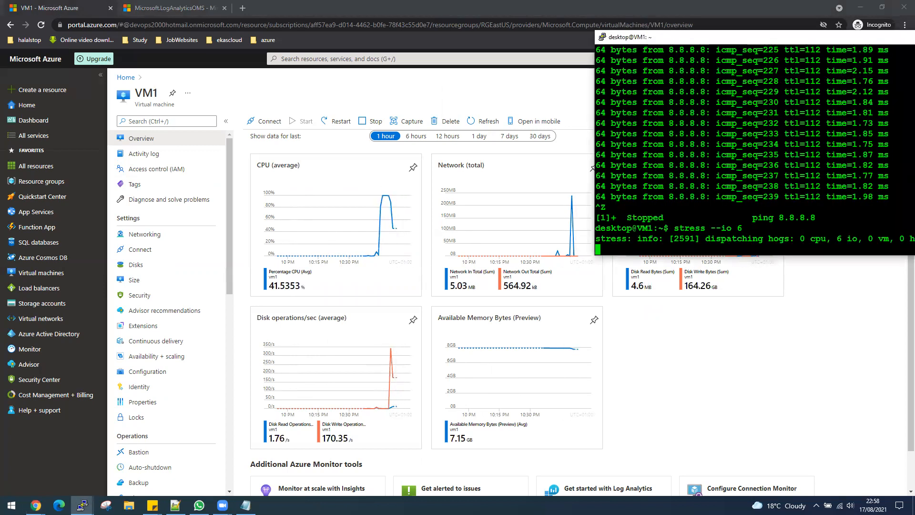
pyautogui.hotkey('alt', 'Tab')
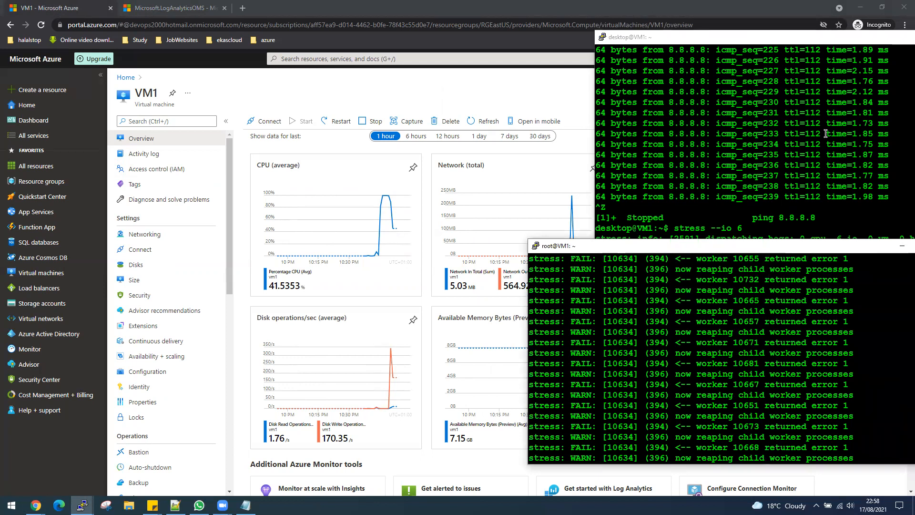
pyautogui.click(854, 181)
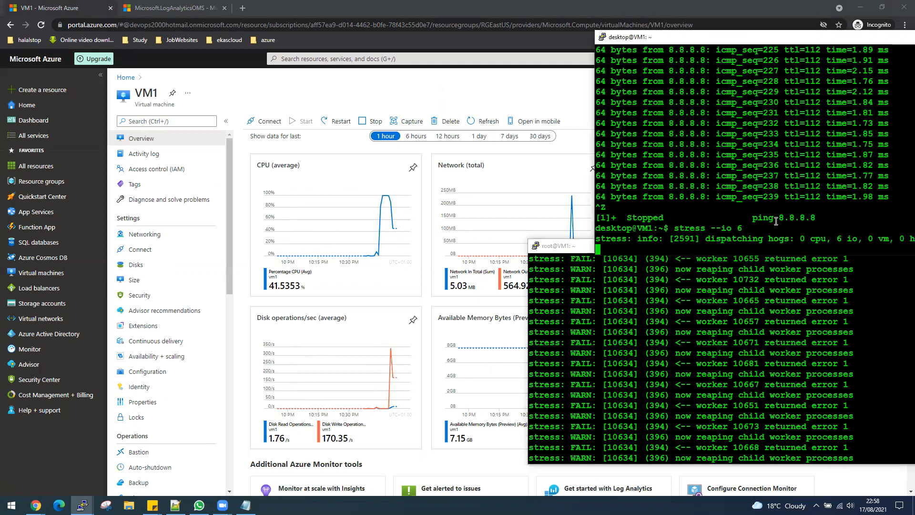
pyautogui.moveTo(701, 40); pyautogui.dragTo(914, 30)
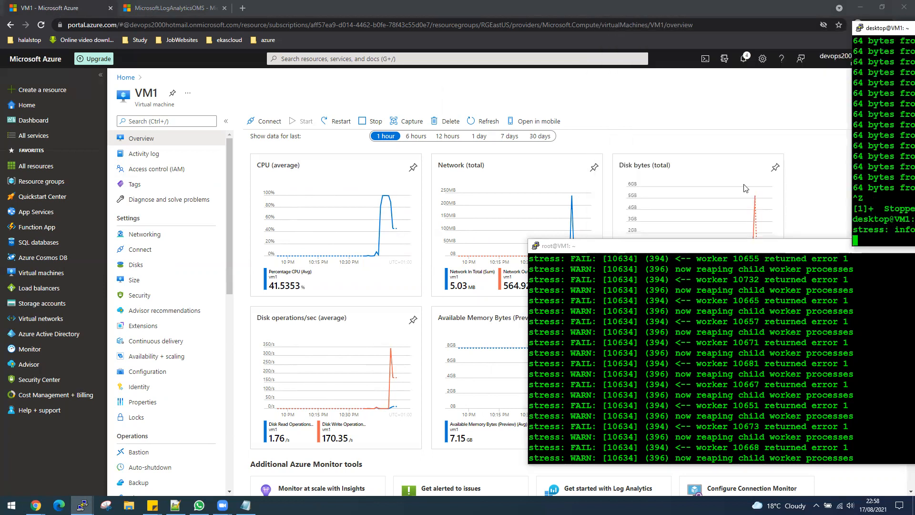
pyautogui.click(677, 248)
pyautogui.moveTo(677, 249); pyautogui.dragTo(914, 244)
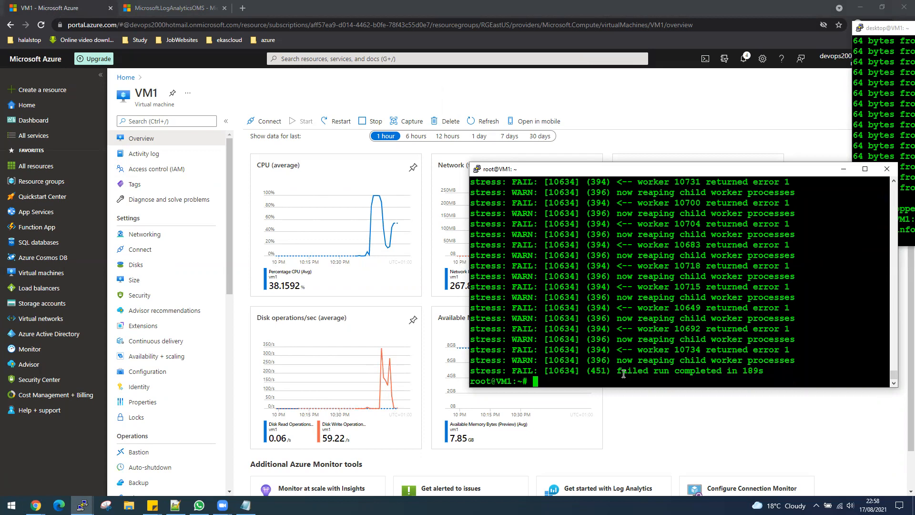
# - Run 'stress --cpu 4' on VM1 and move the terminal aside
pyautogui.write('stress --hdd 100')
pyautogui.press('Up')
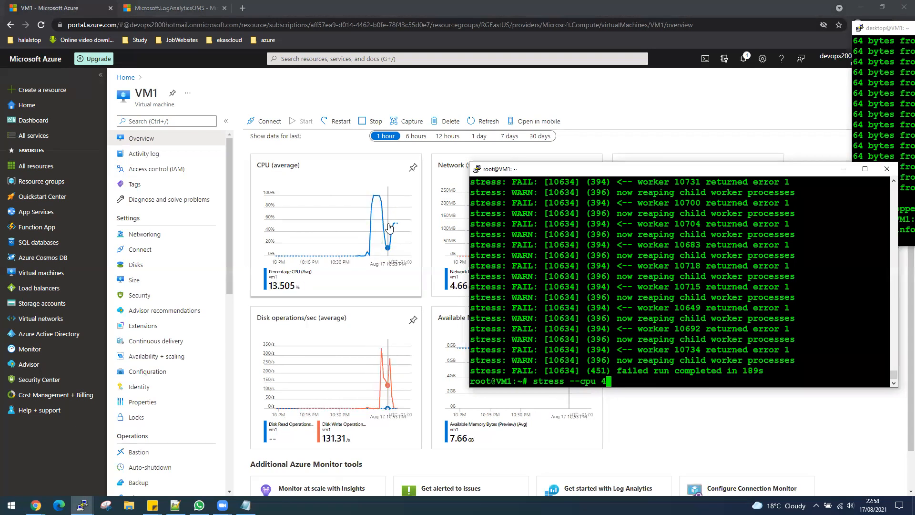
pyautogui.press('Return')
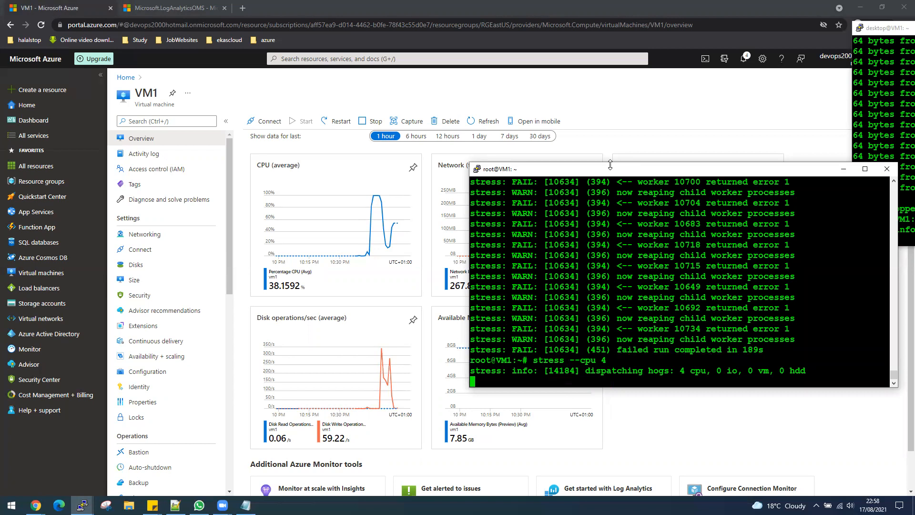
pyautogui.moveTo(612, 170); pyautogui.dragTo(766, 71)
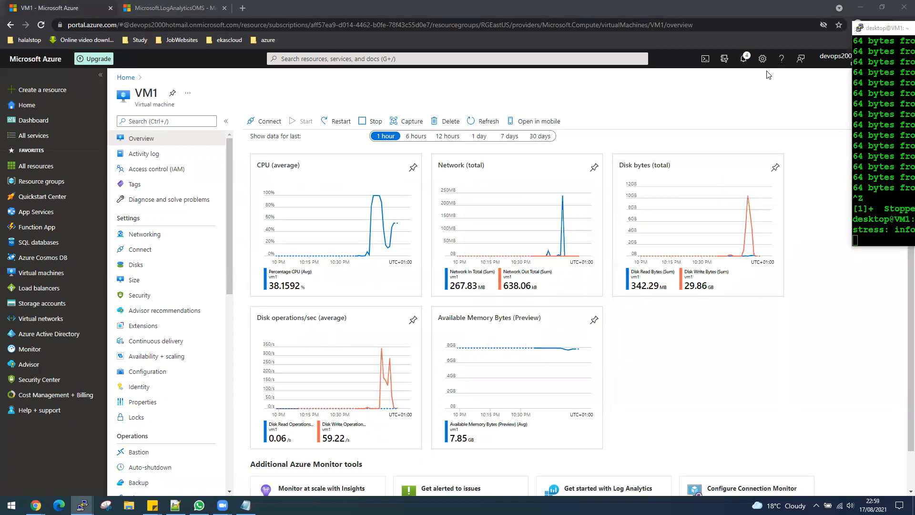
pyautogui.click(157, 9)
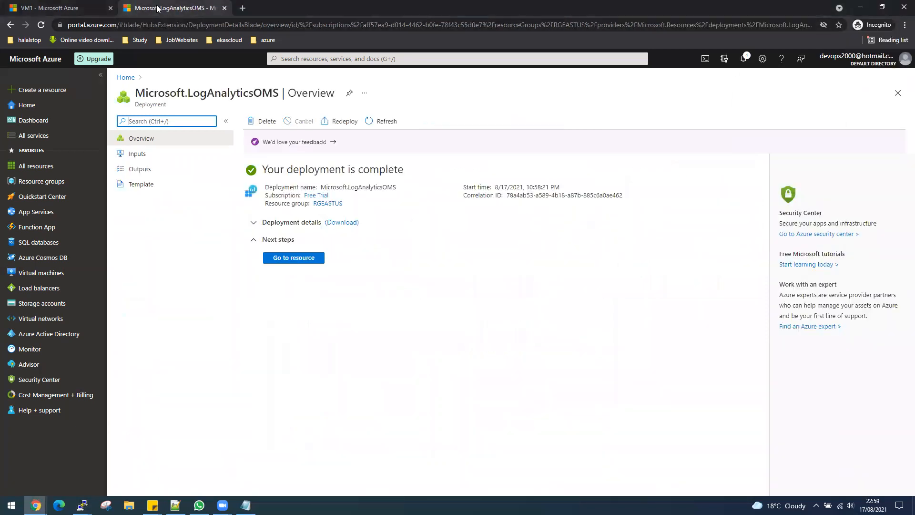
# - Open the deployed LogVM1 workspace, start a new workbook, then go to its Logs page
pyautogui.click(301, 259)
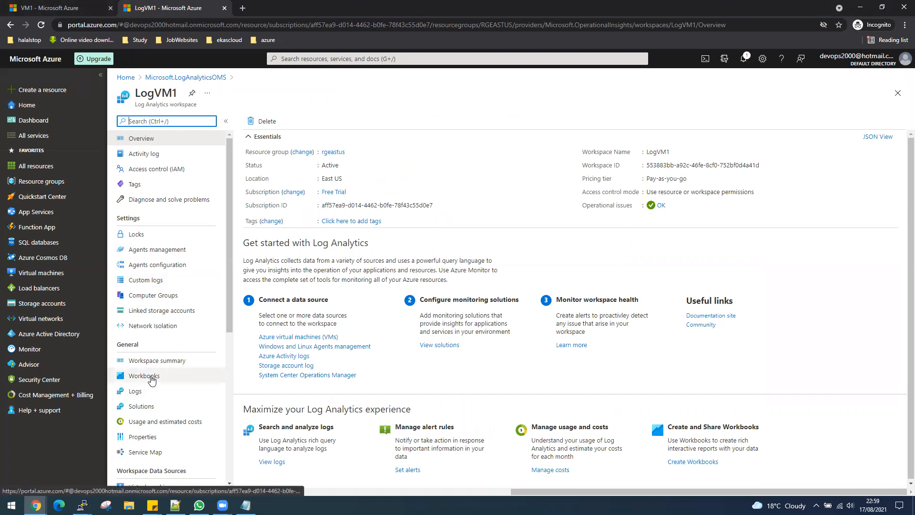
pyautogui.click(150, 378)
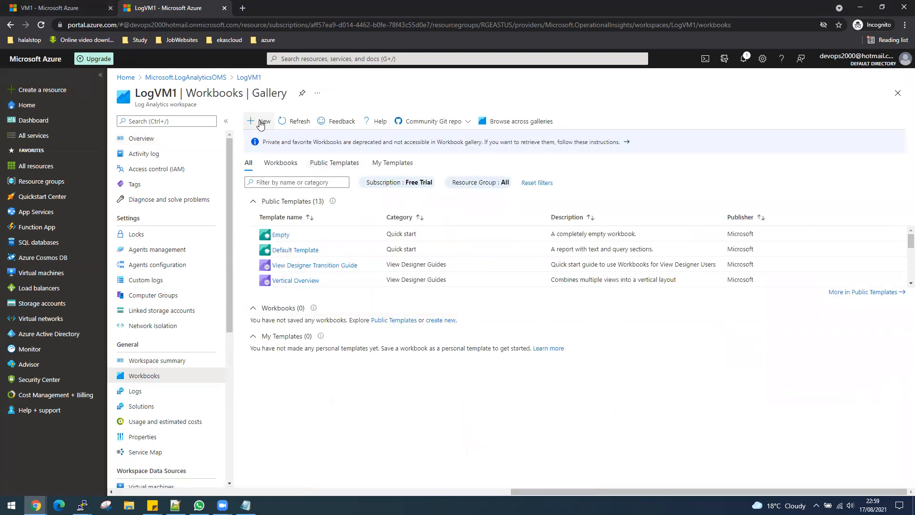
pyautogui.click(260, 123)
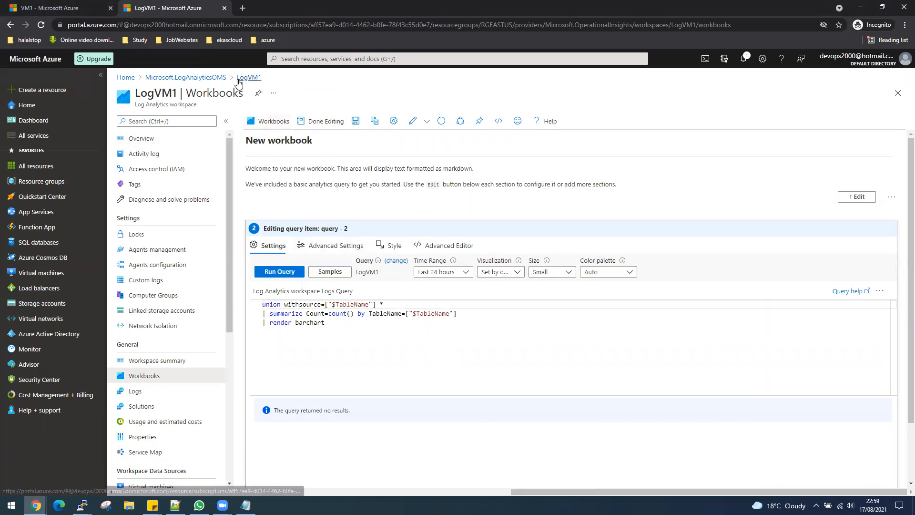
pyautogui.click(138, 393)
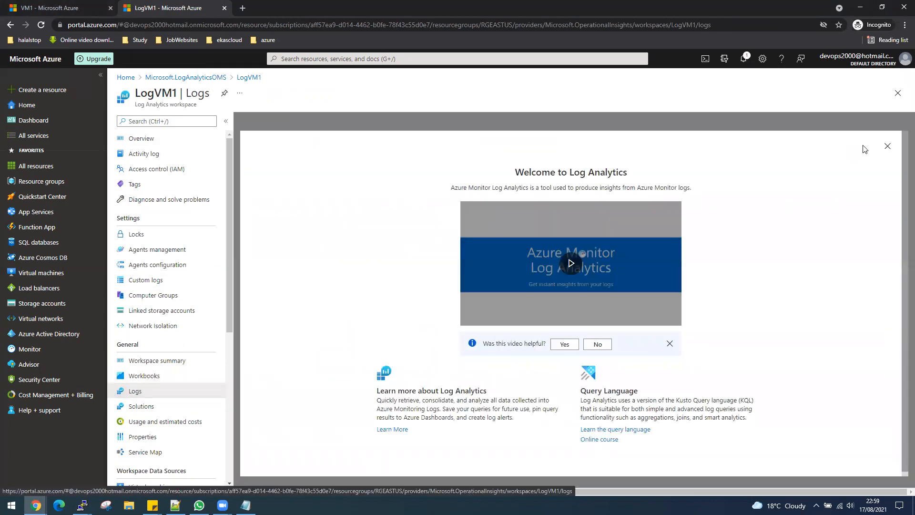
# - Load the Virtual Machines 'Chart CPU usage trends' query and run it over the last 30 minutes
pyautogui.click(886, 149)
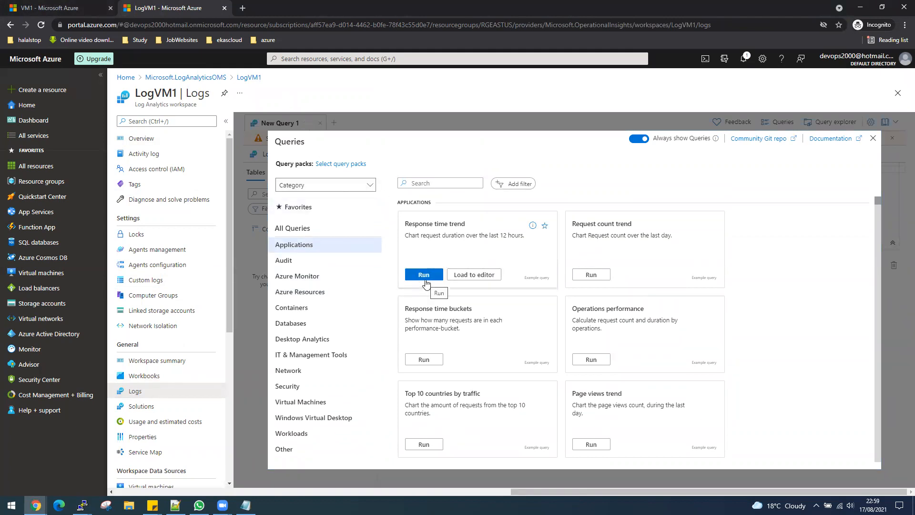
pyautogui.scroll(-1, 490, 330)
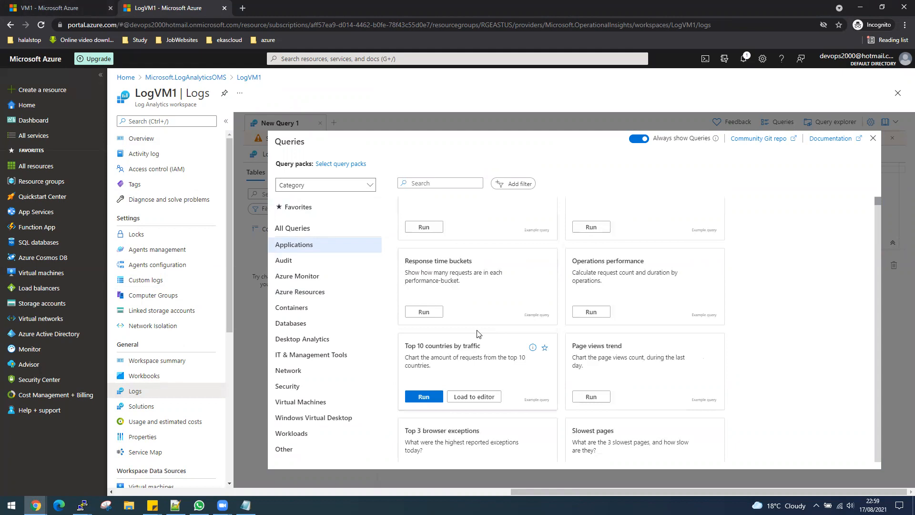
pyautogui.scroll(1, 479, 332)
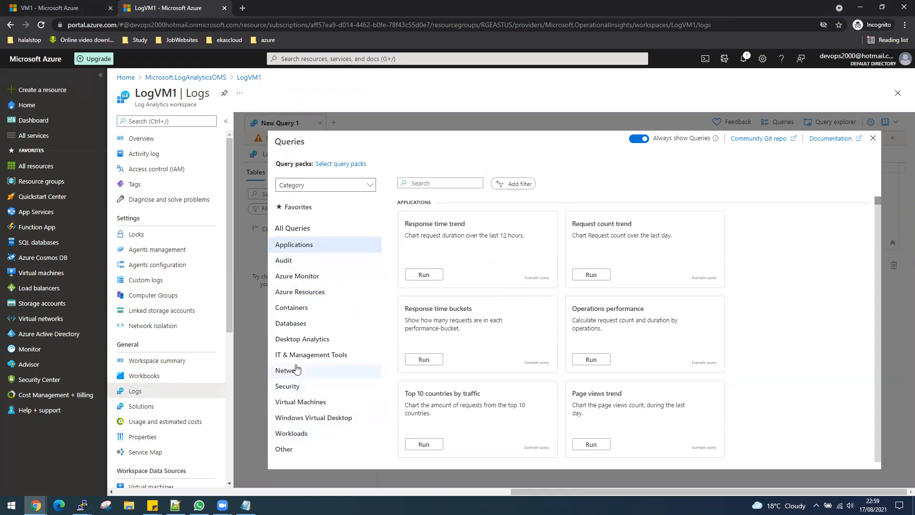
pyautogui.click(301, 403)
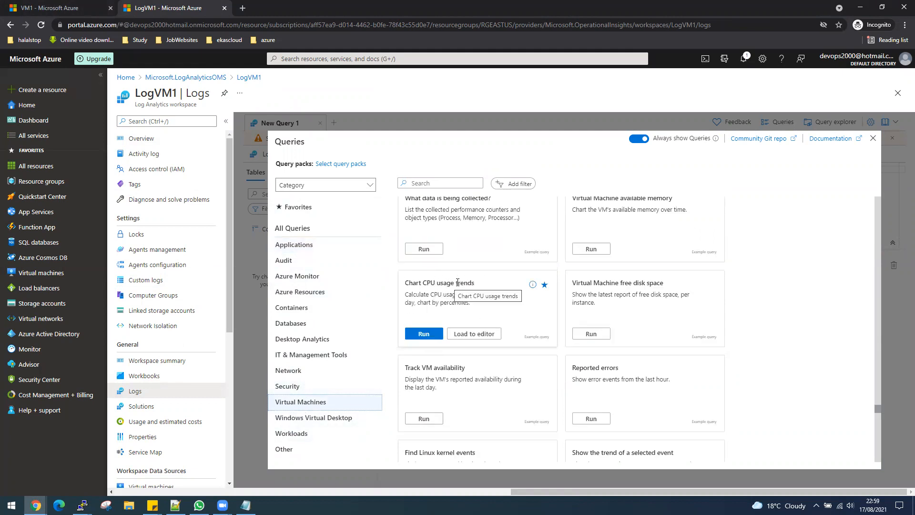
pyautogui.click(424, 333)
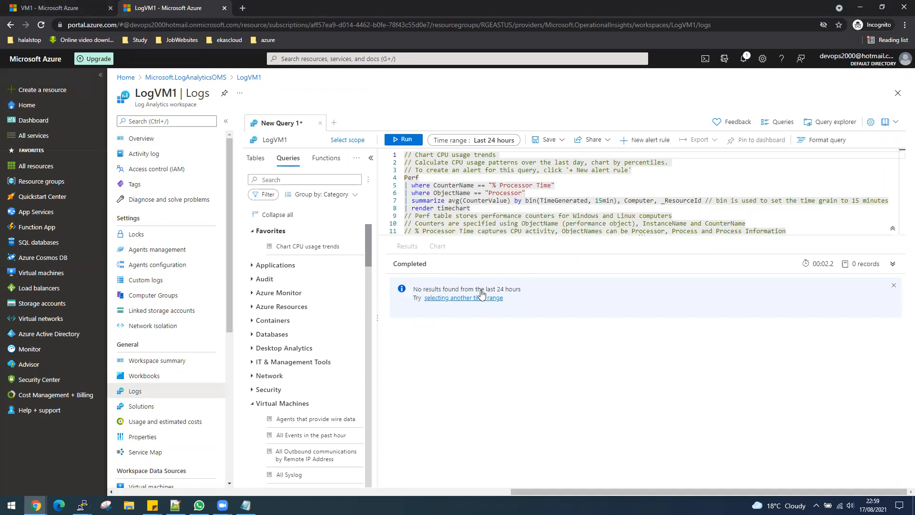
pyautogui.click(404, 139)
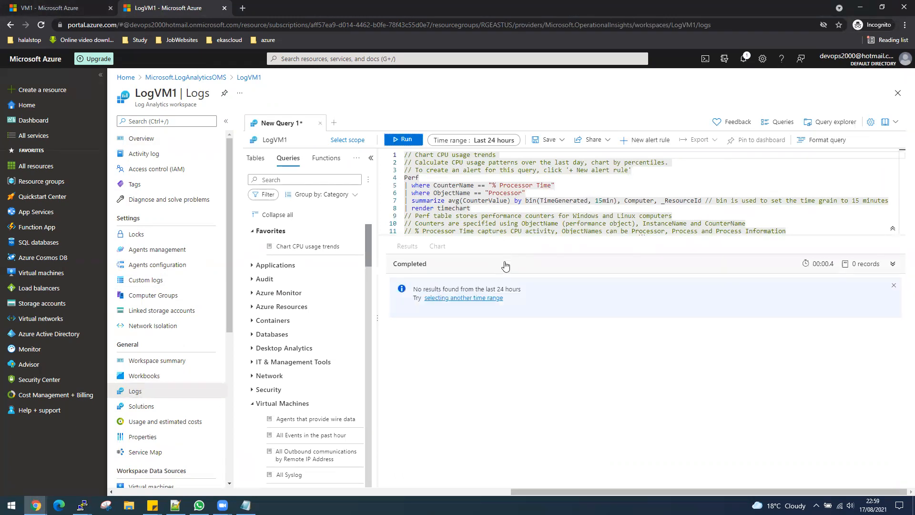
pyautogui.click(504, 140)
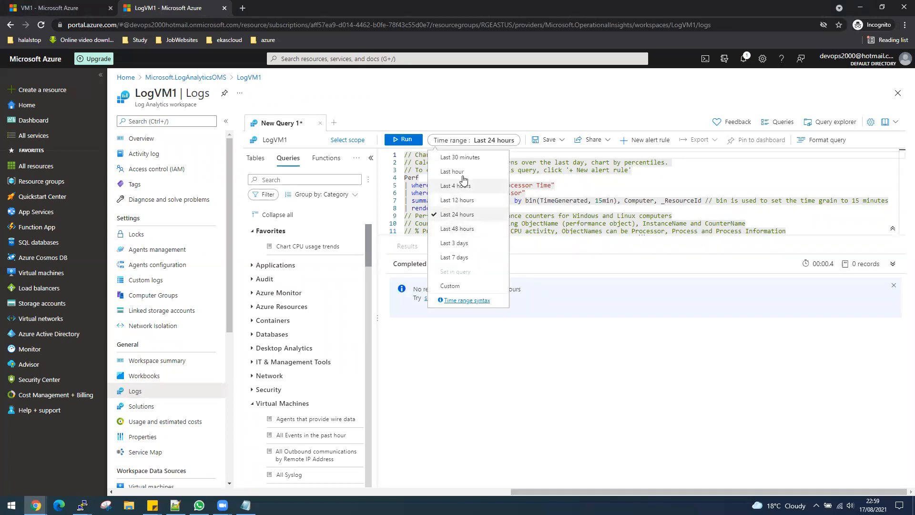
pyautogui.click(462, 158)
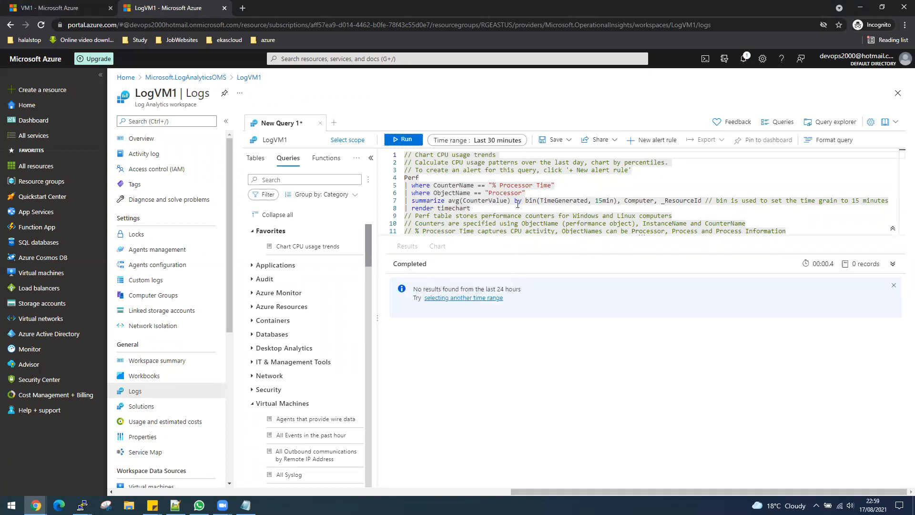
pyautogui.click(405, 140)
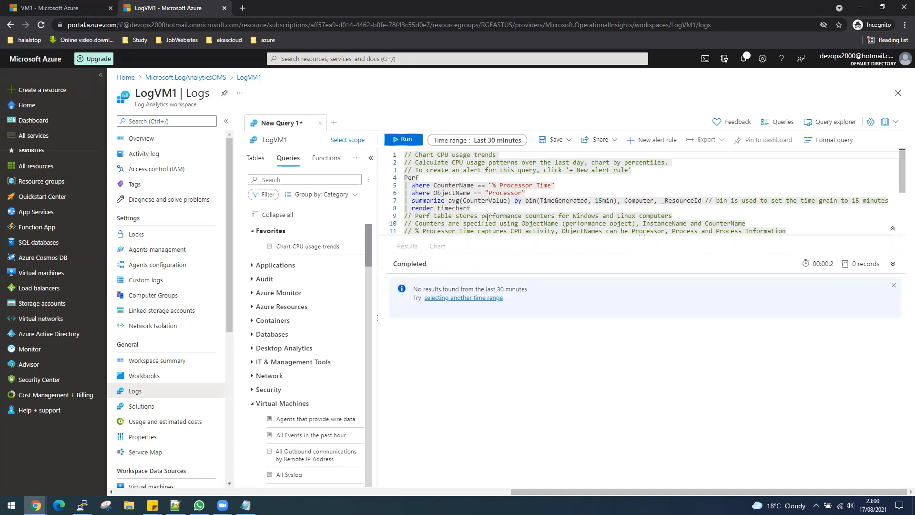
pyautogui.click(256, 159)
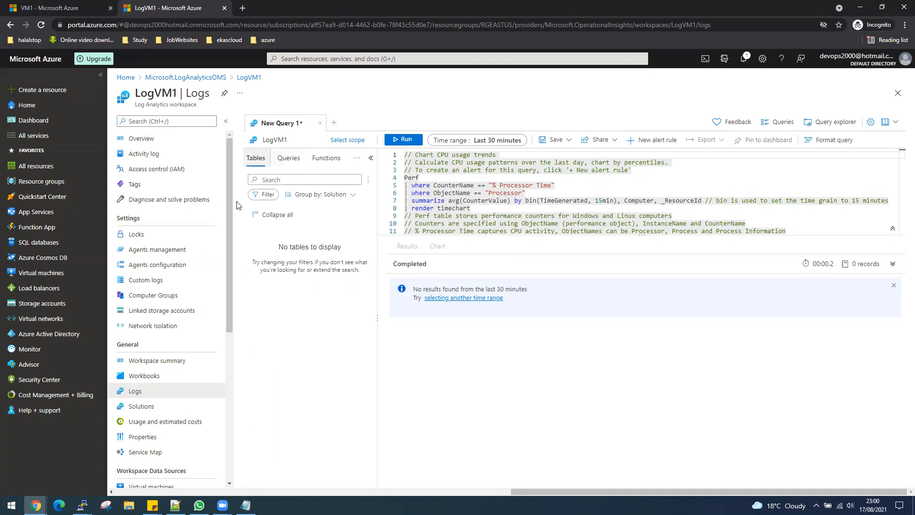
pyautogui.click(310, 57)
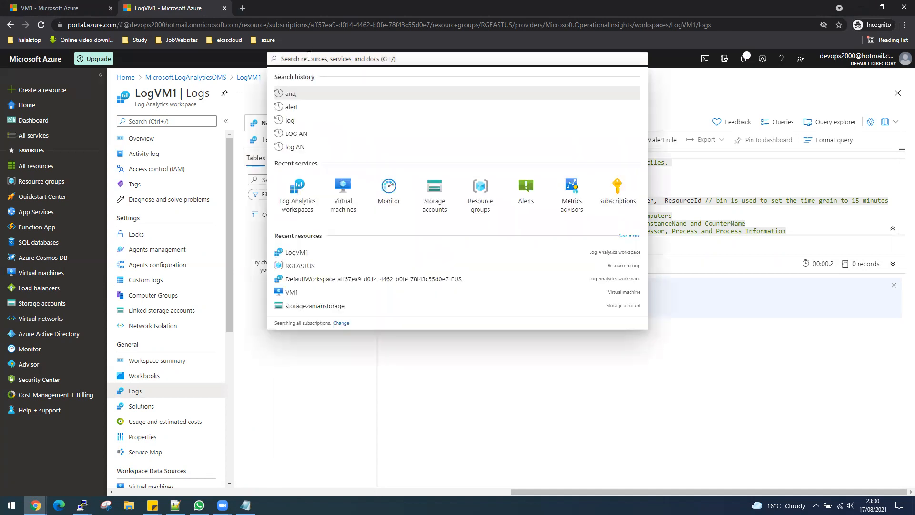
# - Duplicate the LogVM1 browser tab and open the Azure Monitor overview in the copy
pyautogui.rightClick(187, 13)
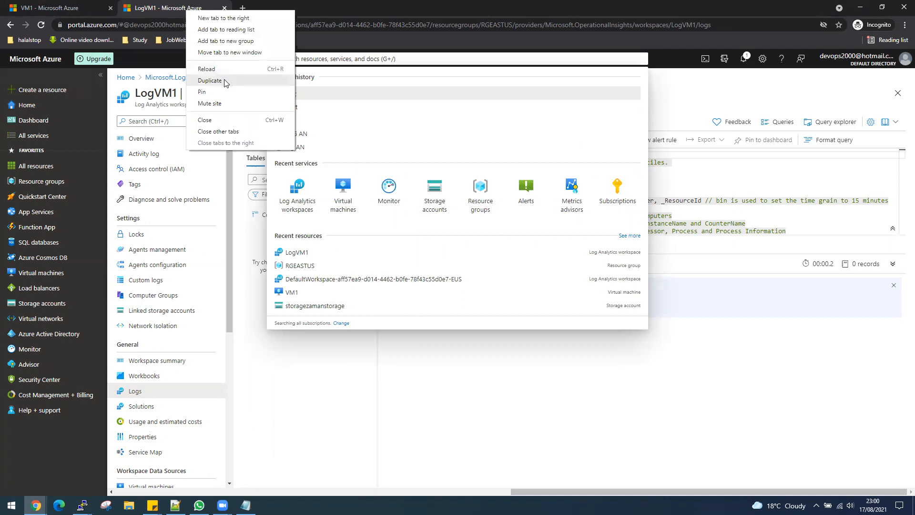
pyautogui.click(219, 77)
pyautogui.click(168, 7)
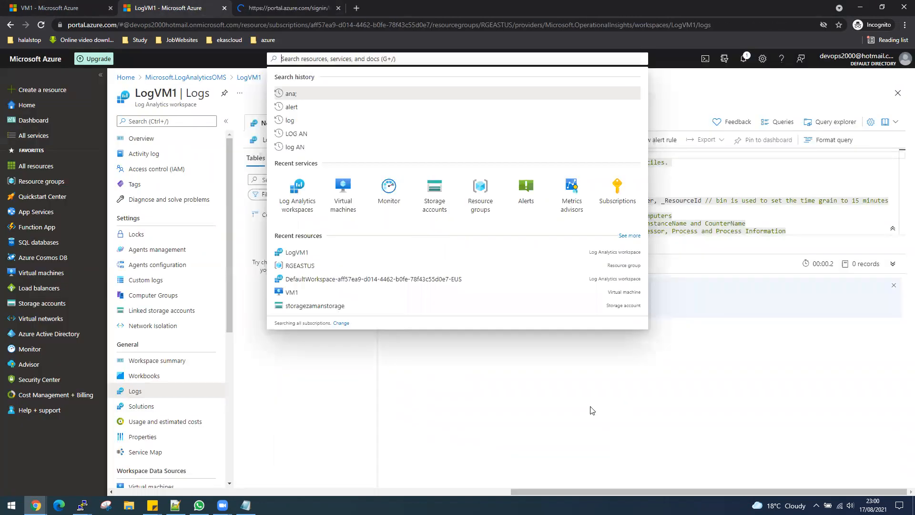
pyautogui.click(306, 72)
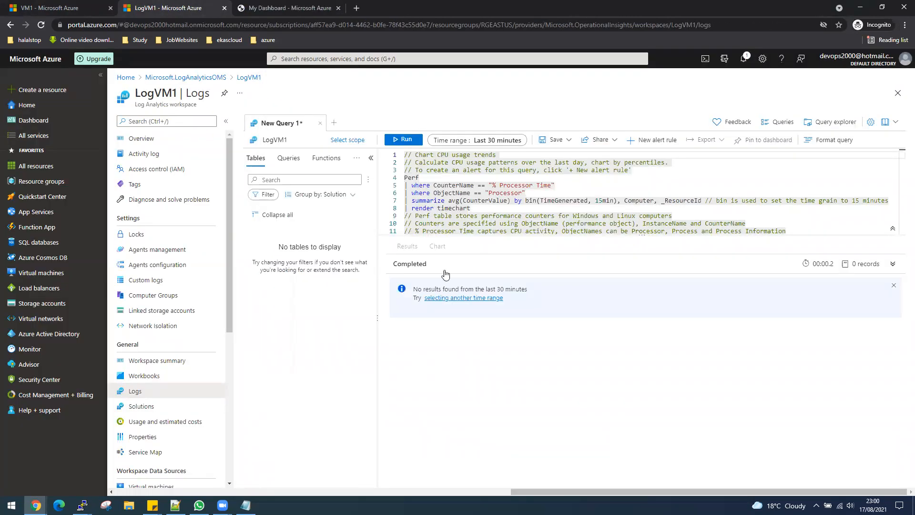
pyautogui.click(53, 8)
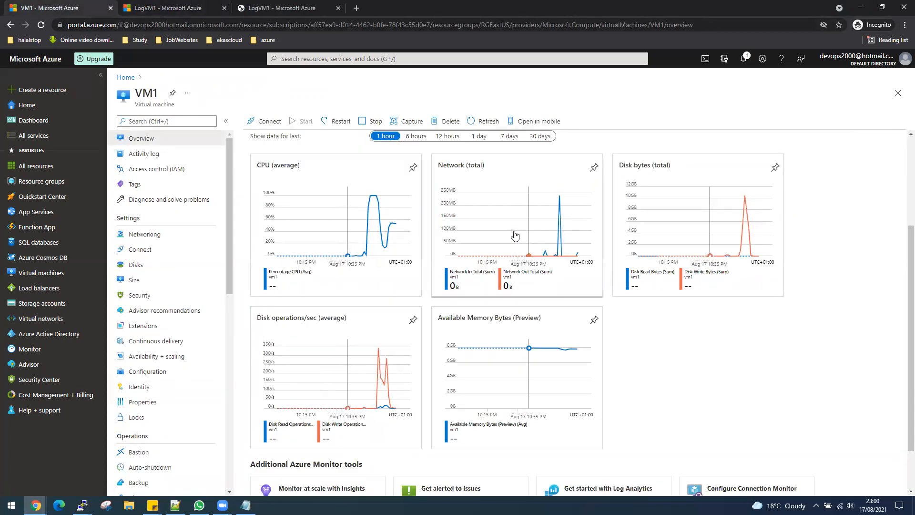
pyautogui.click(281, 8)
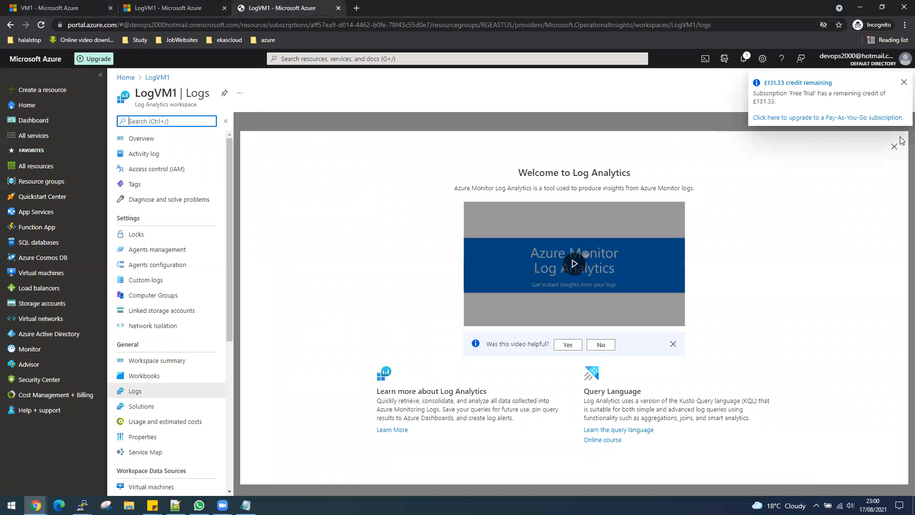
pyautogui.click(415, 55)
pyautogui.click(388, 193)
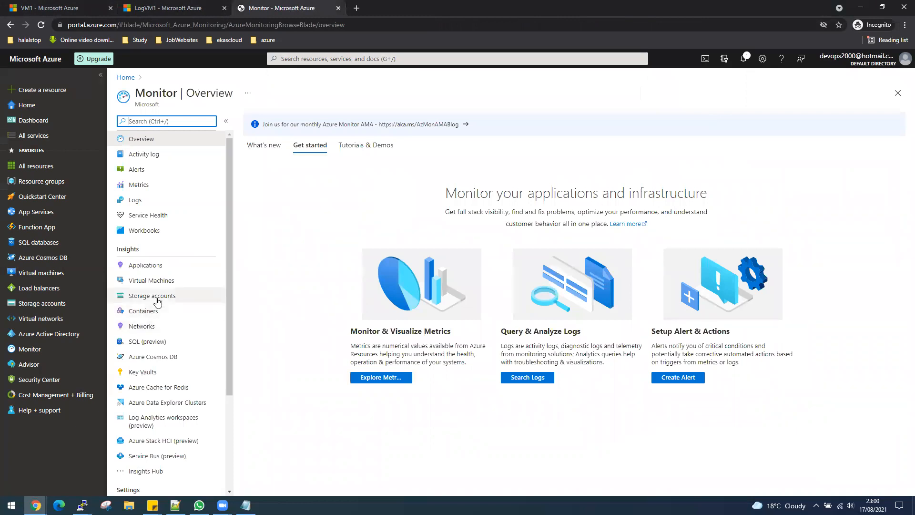
# - Check the one fired critical alert in Monitor, then open VM1's insights dependency map
pyautogui.click(152, 281)
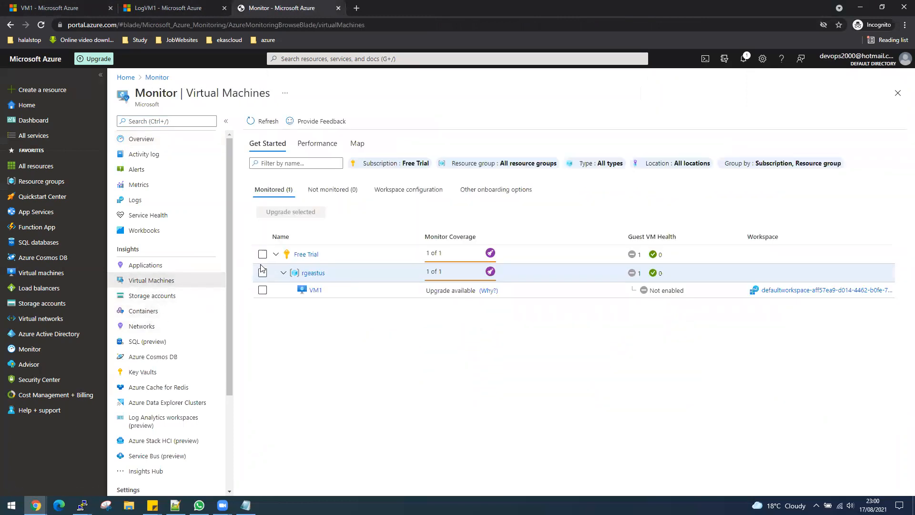
pyautogui.click(263, 291)
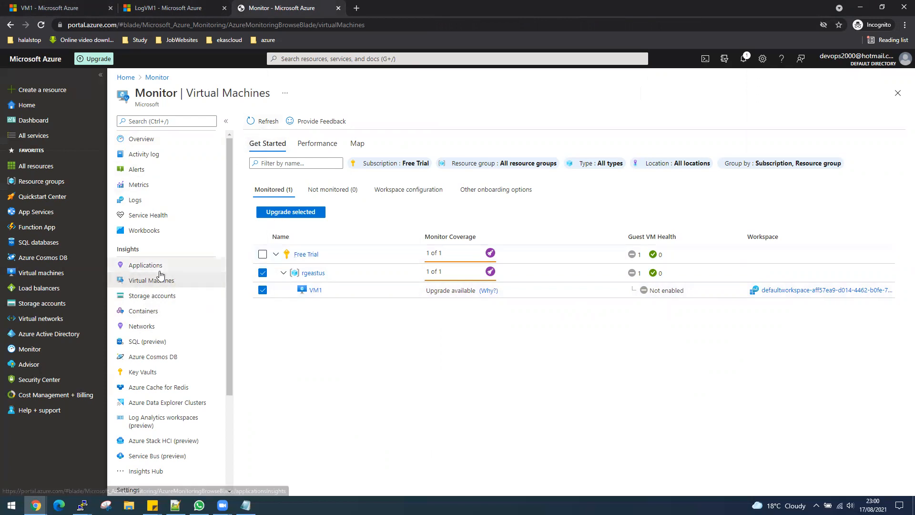
pyautogui.click(778, 292)
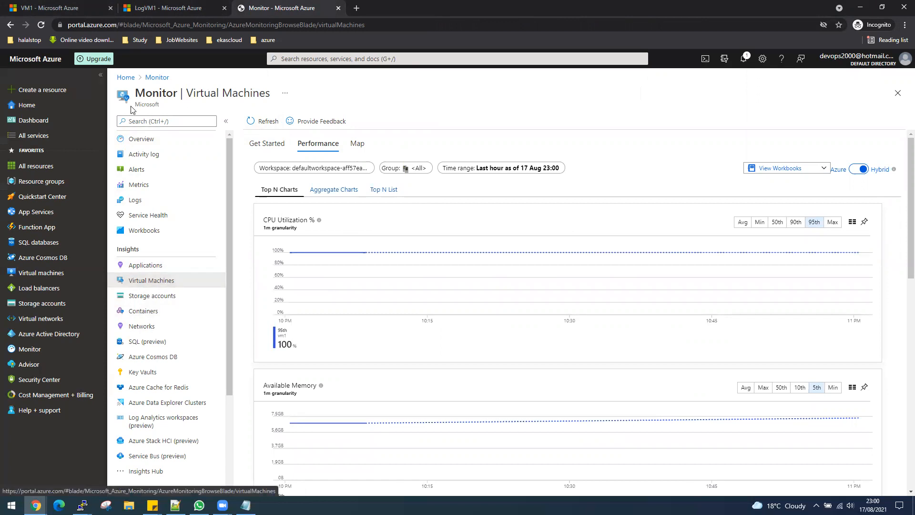
pyautogui.click(138, 139)
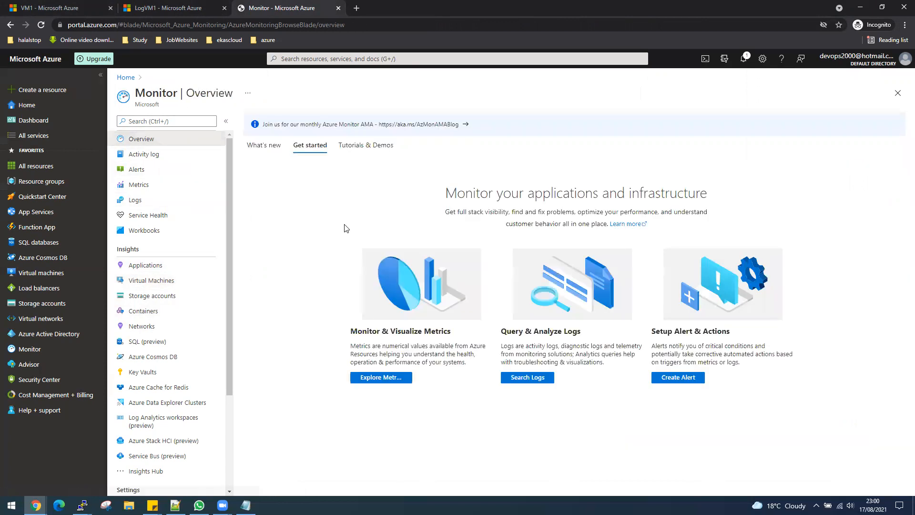
pyautogui.click(142, 171)
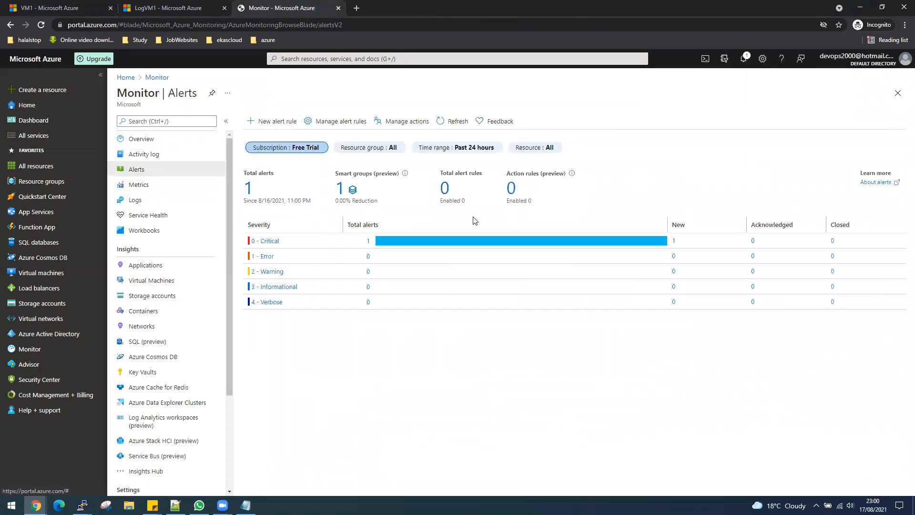
pyautogui.click(152, 280)
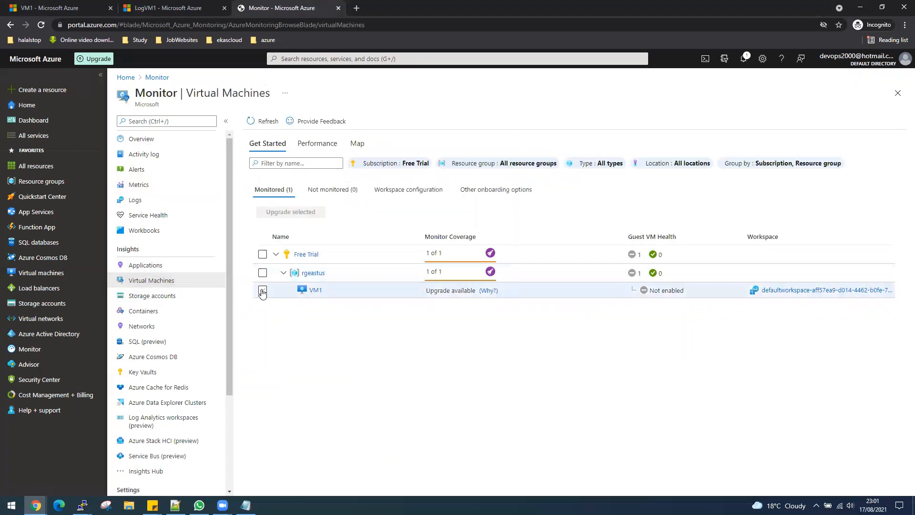
pyautogui.click(263, 290)
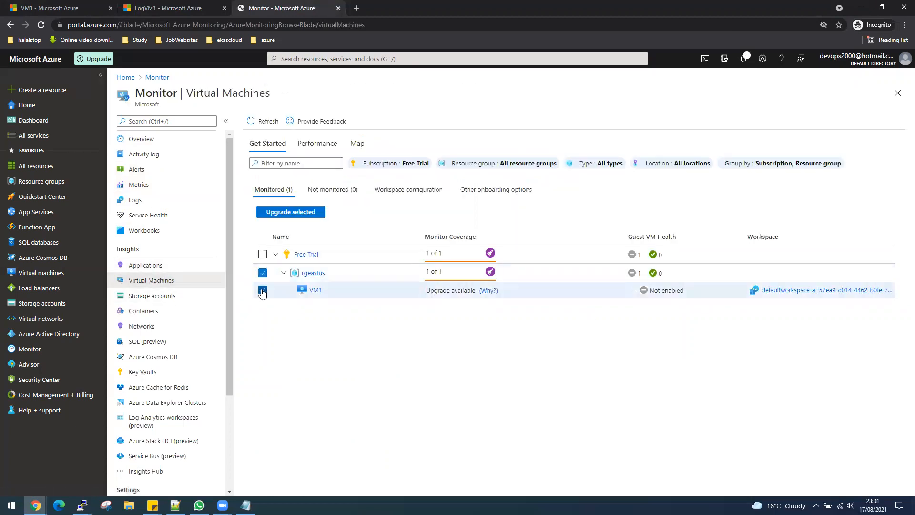
pyautogui.click(318, 291)
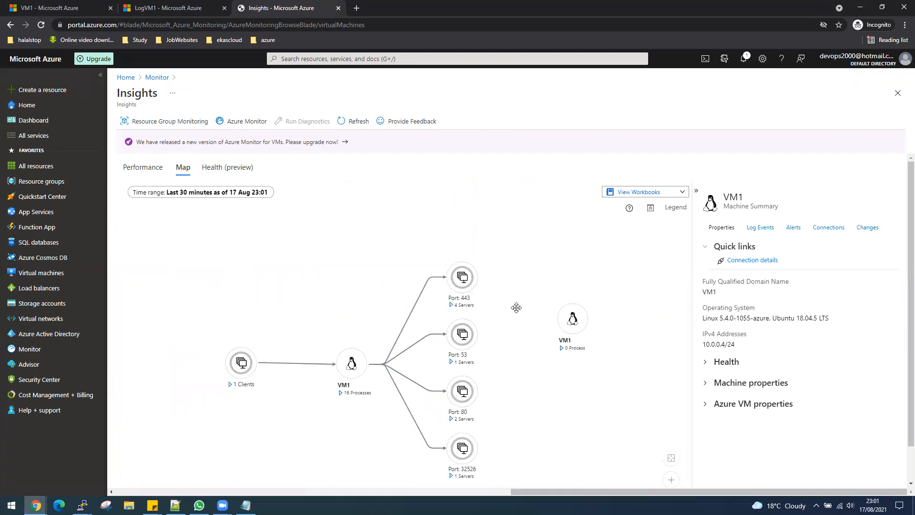
# - Review VM1's Performance charts: CPU at 100%, root disk 28.9 GB at 8% used
pyautogui.scroll(-1, 516, 307)
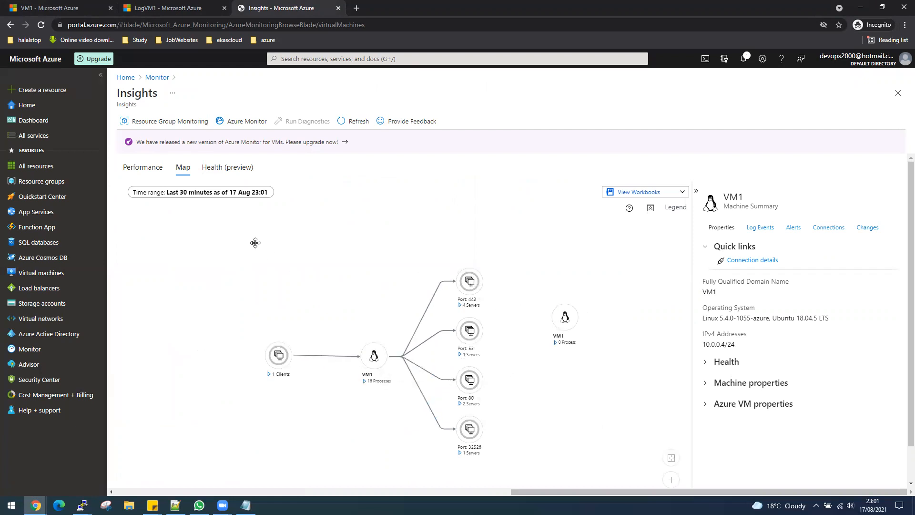
pyautogui.click(142, 167)
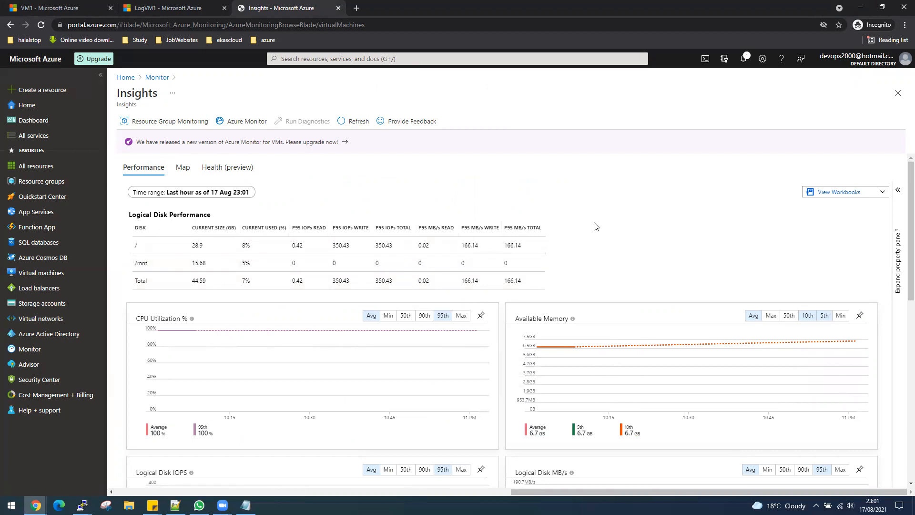
pyautogui.scroll(-3, 597, 227)
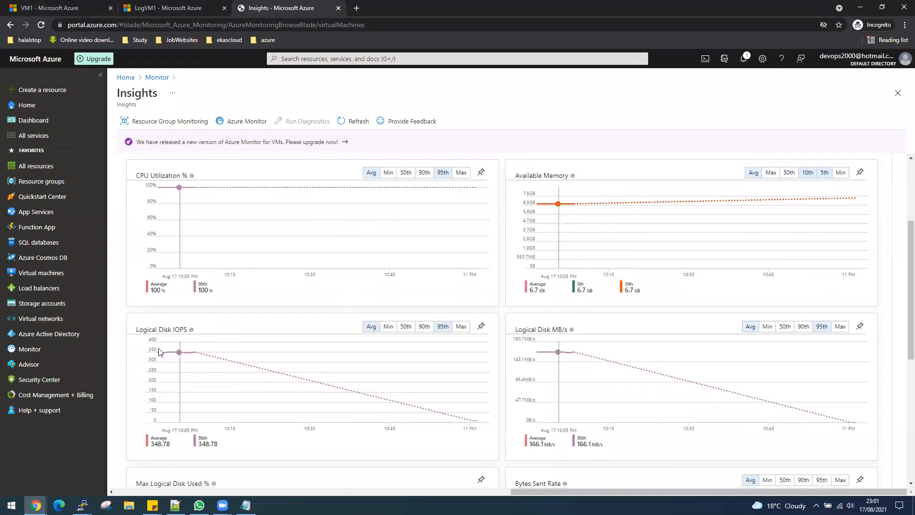
pyautogui.moveTo(184, 356)
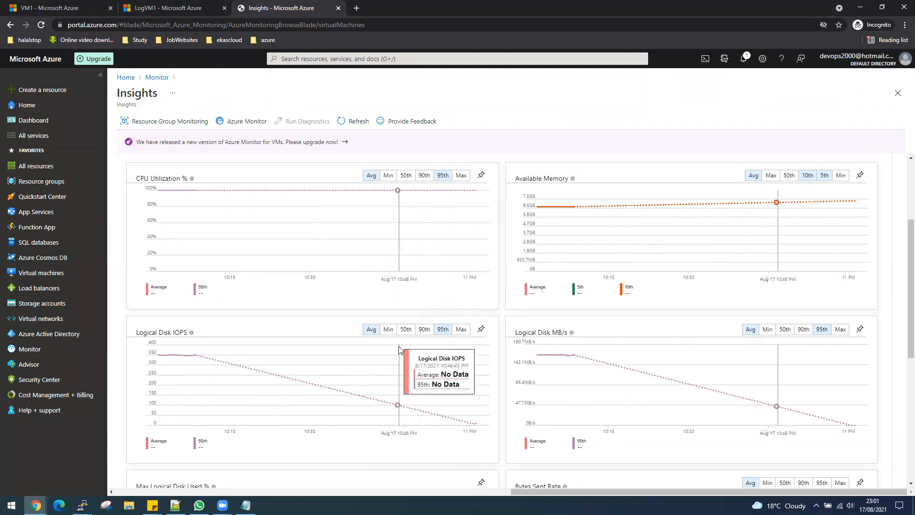
pyautogui.scroll(2, 309, 333)
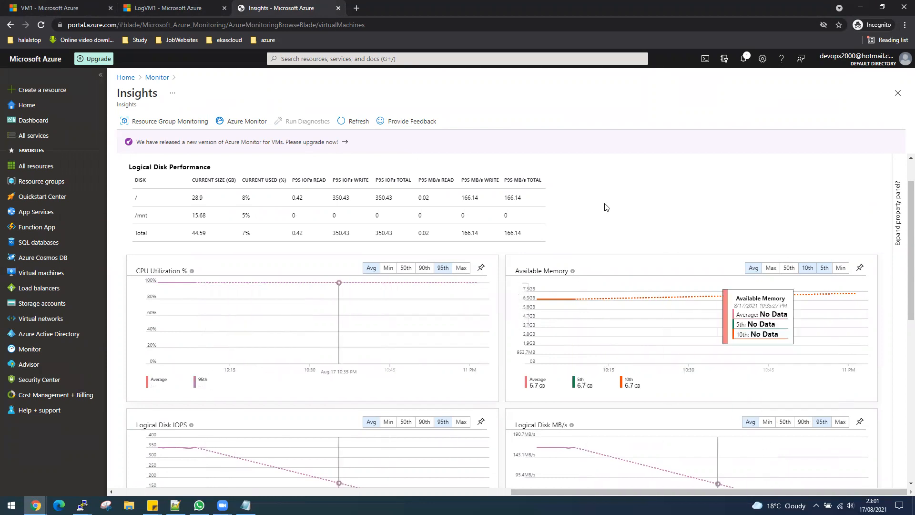
pyautogui.scroll(1, 605, 207)
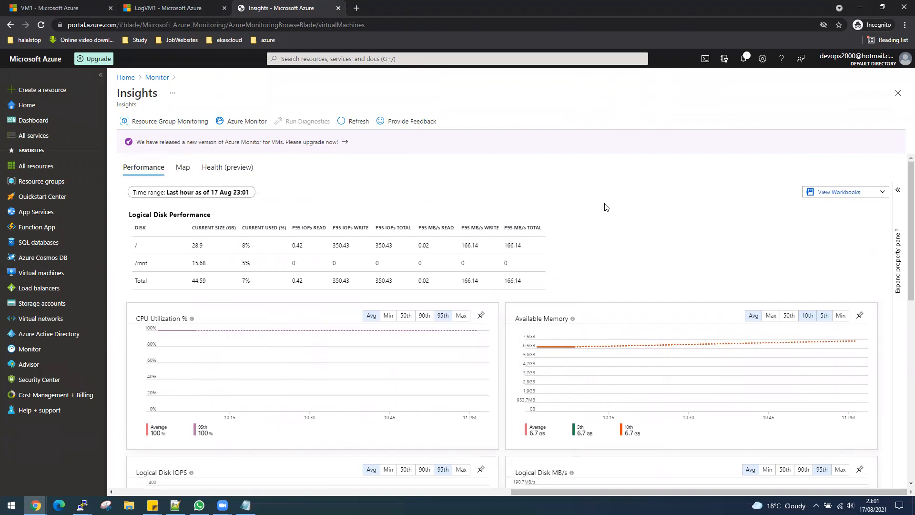
# - Enable health monitoring for VM1 from Health (preview) by confirming the upgrade
pyautogui.click(220, 167)
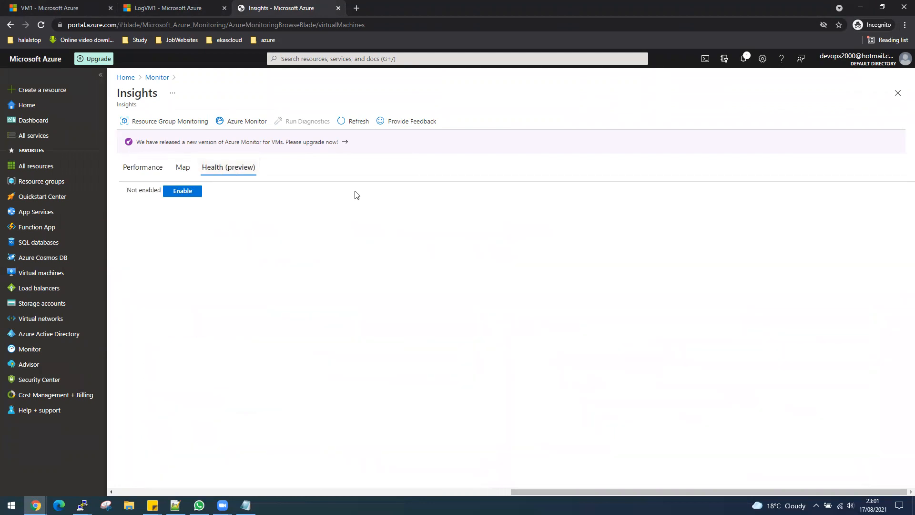
pyautogui.click(181, 192)
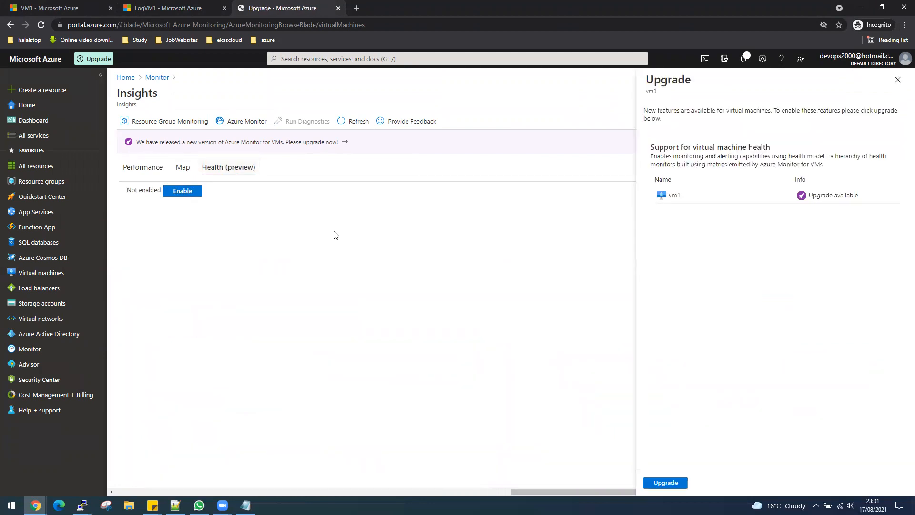
pyautogui.click(661, 483)
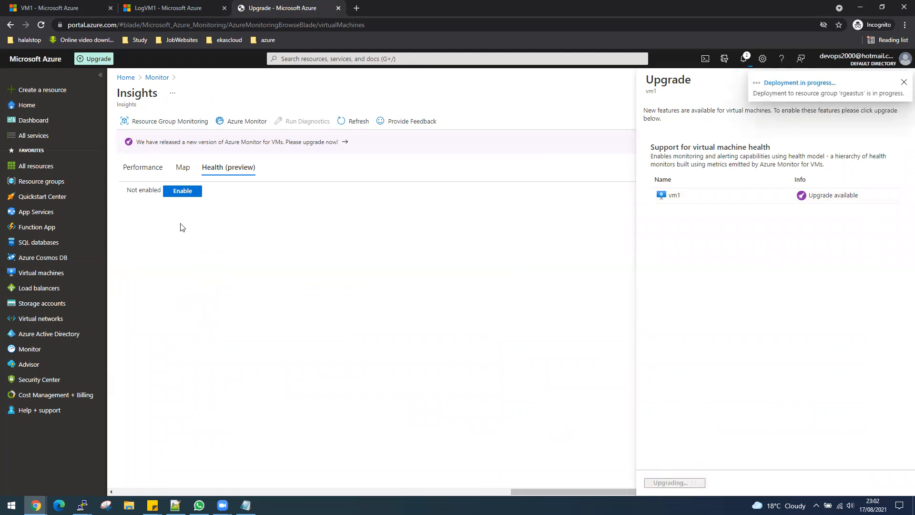
pyautogui.click(282, 58)
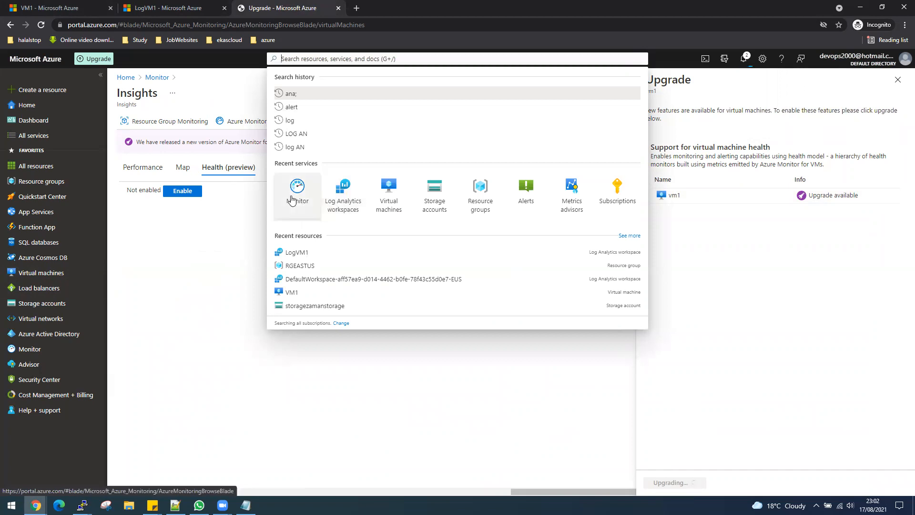
# - Browse storage account insights for storagezamanstorage, then open Monitor's Virtual Machines insights list
pyautogui.click(295, 193)
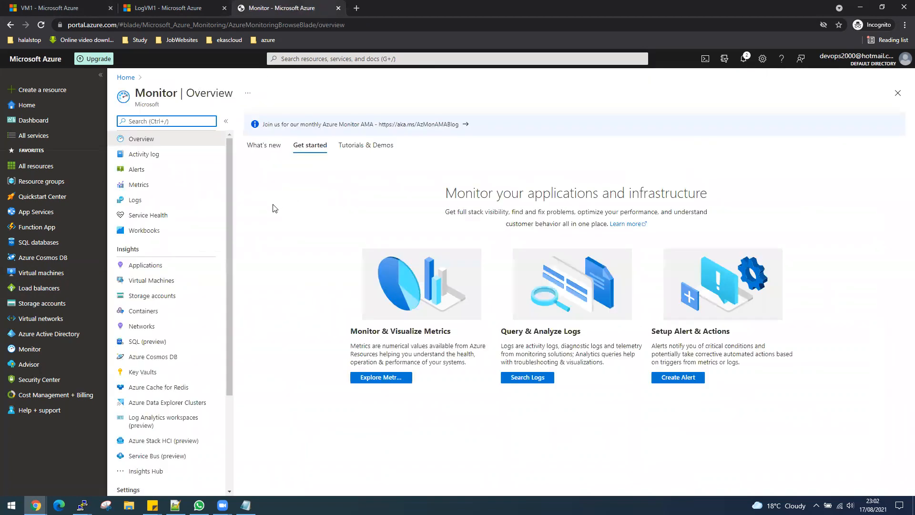
pyautogui.click(155, 298)
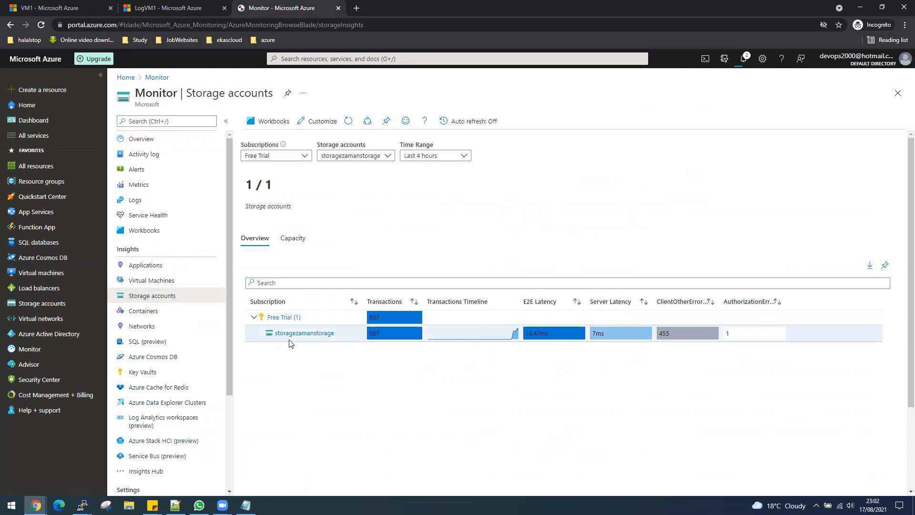
pyautogui.click(299, 334)
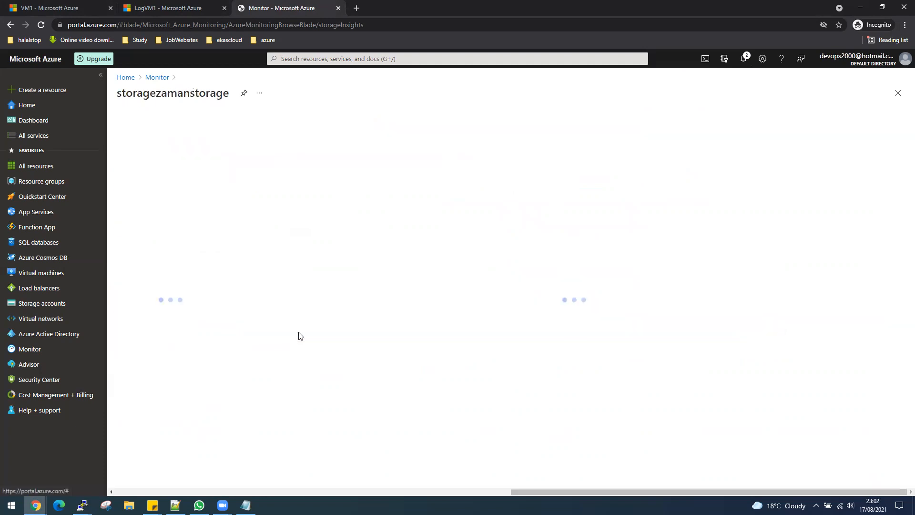
pyautogui.click(9, 26)
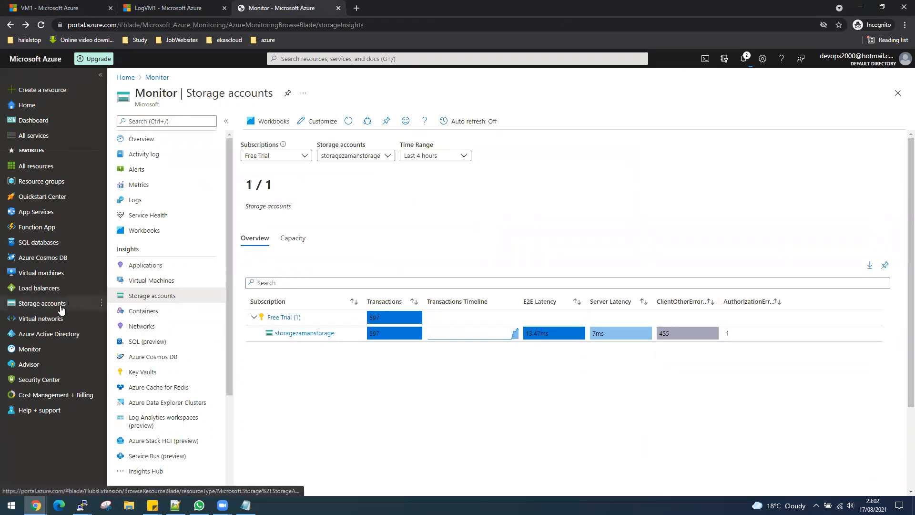
pyautogui.click(29, 349)
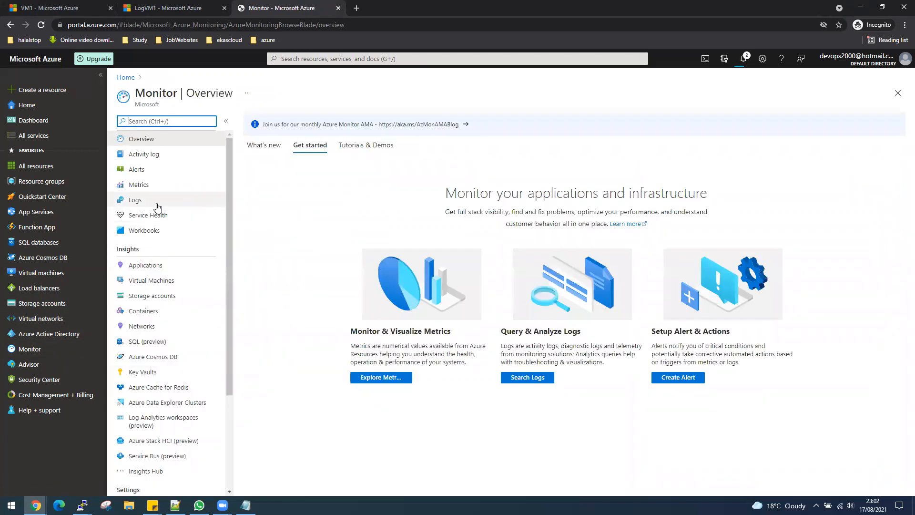
pyautogui.click(143, 278)
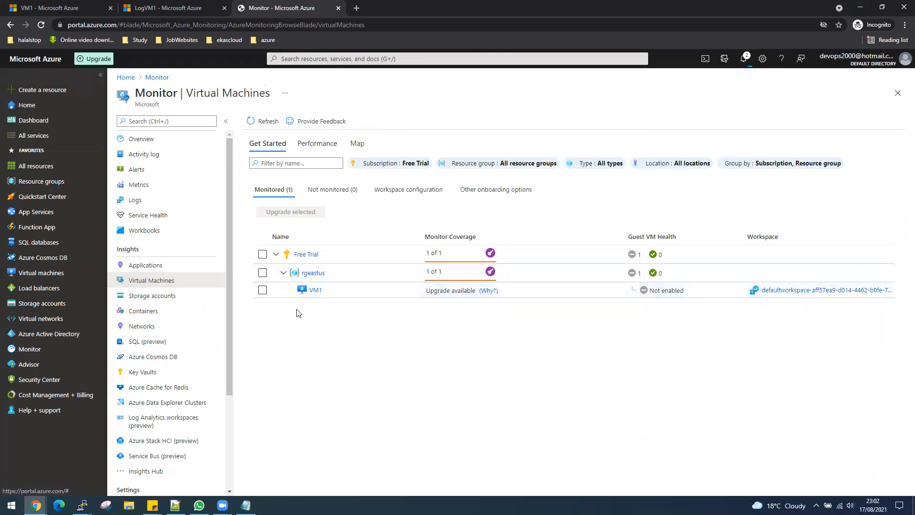
# - Check VM1's Log Events, Alerts and Connections tabs, then go to the rgeastus resource group
pyautogui.click(316, 290)
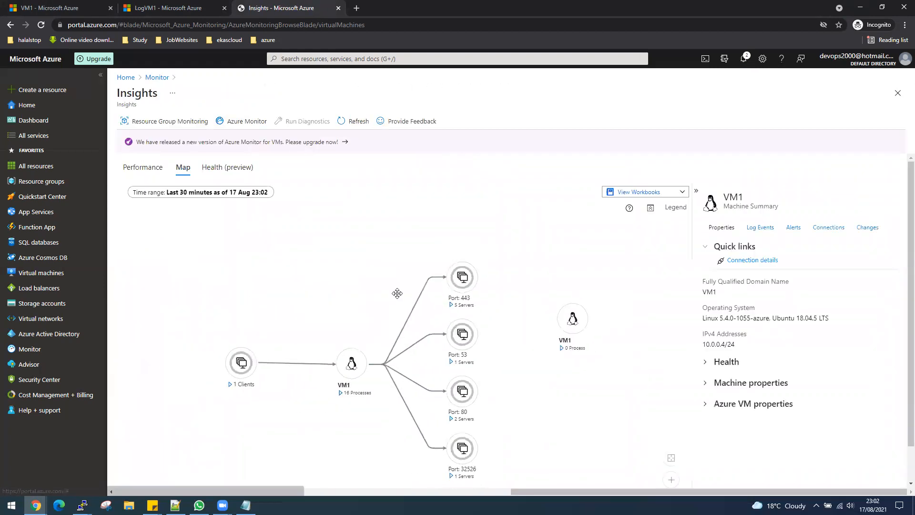
pyautogui.click(760, 227)
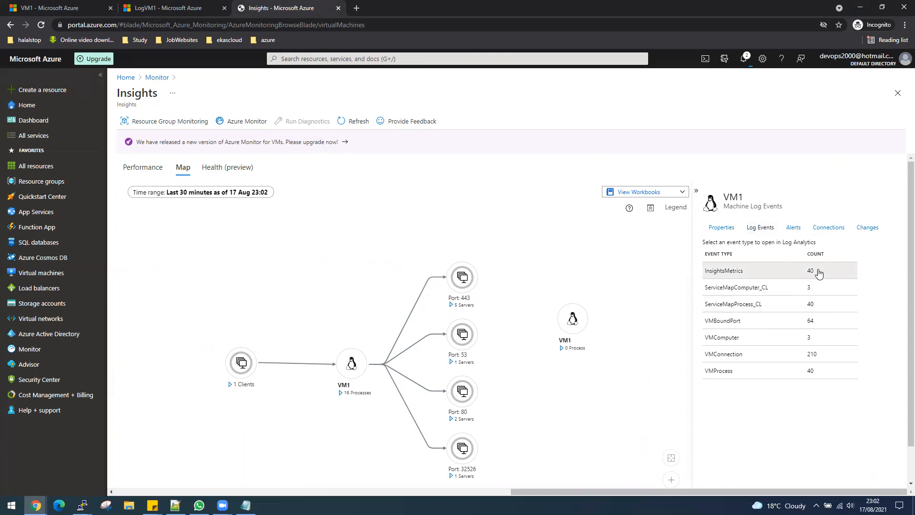
pyautogui.click(793, 228)
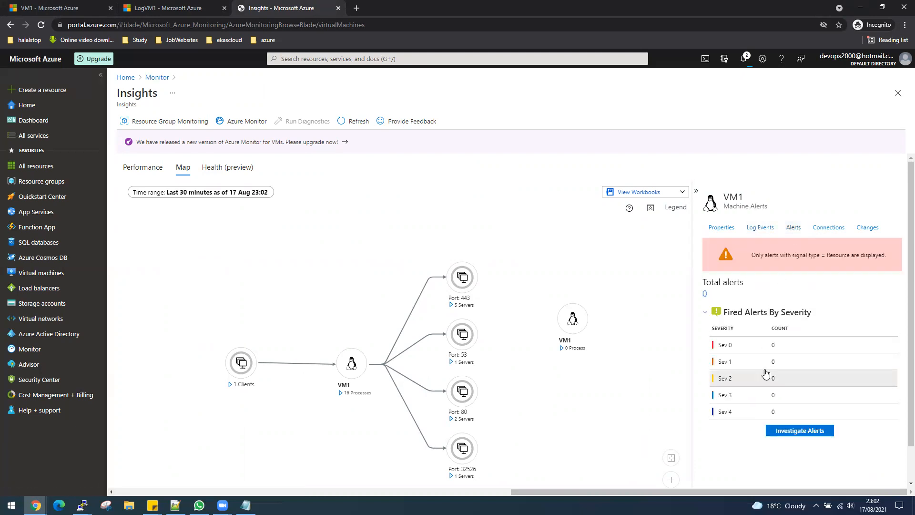
pyautogui.click(837, 229)
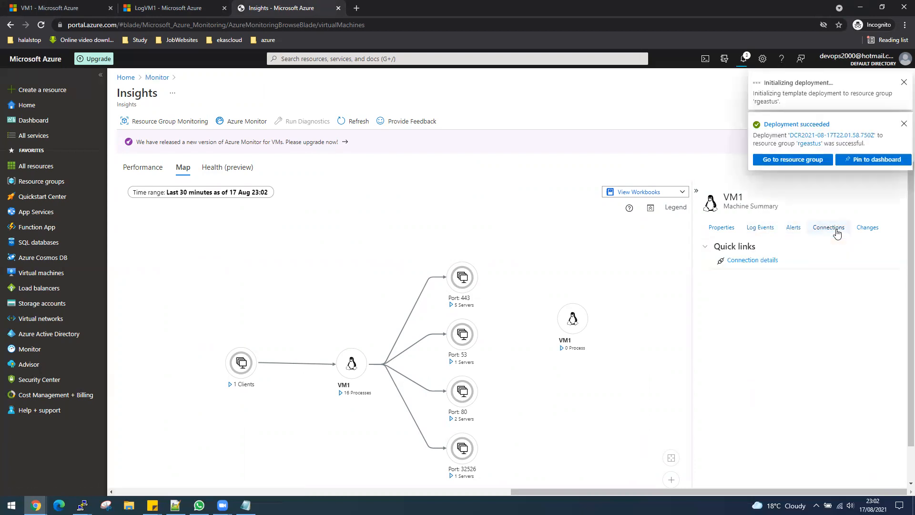
pyautogui.click(799, 151)
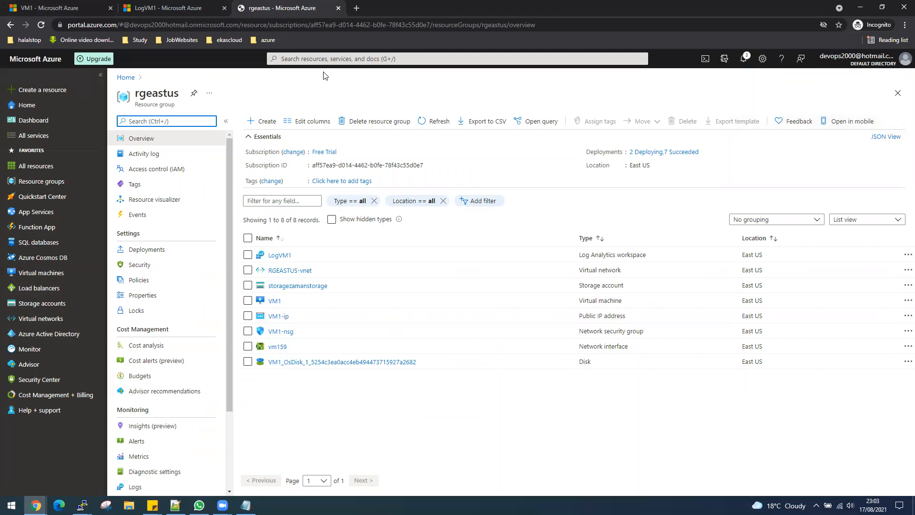
# - View the monitored VMs' Performance and Map views, then open Alerts showing one critical alert
pyautogui.click(322, 59)
pyautogui.click(298, 194)
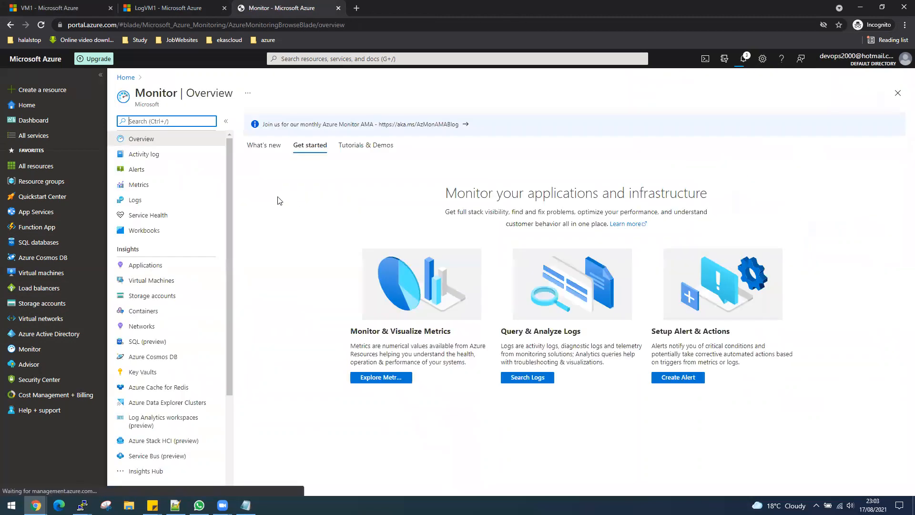
pyautogui.click(163, 280)
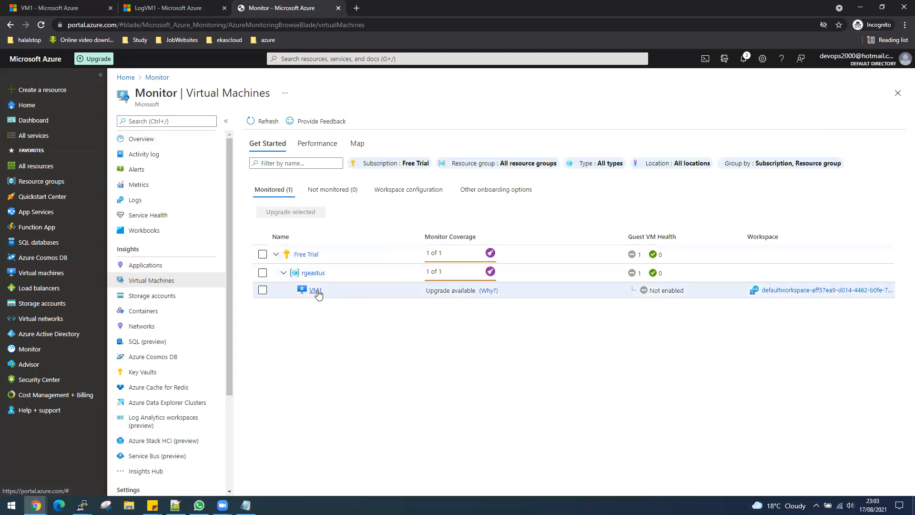
pyautogui.click(817, 291)
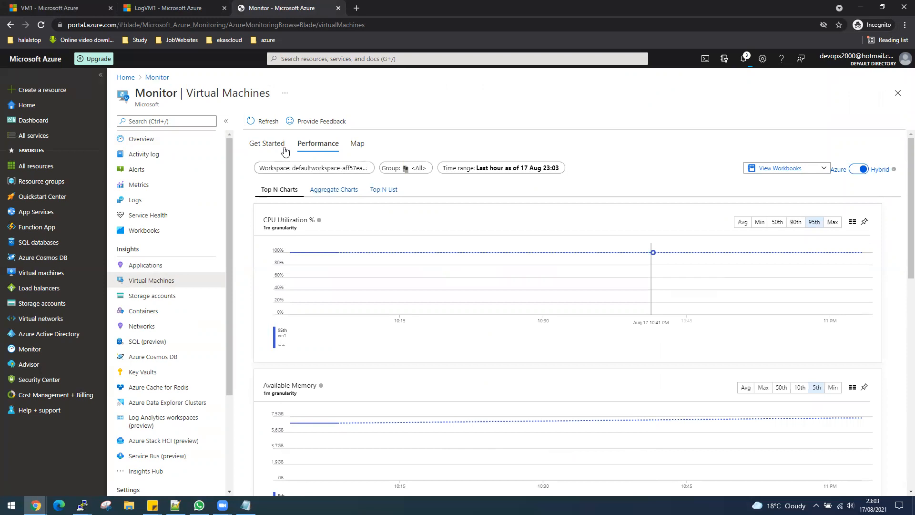
pyautogui.click(357, 144)
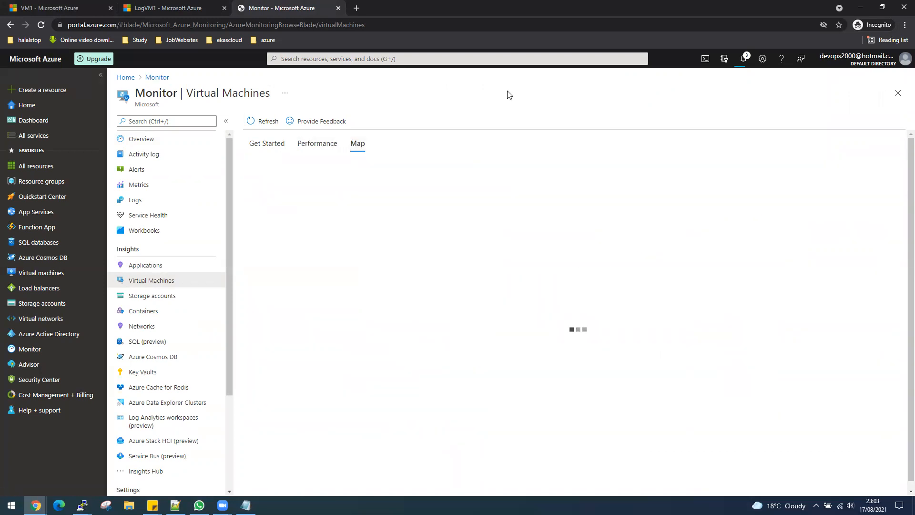
pyautogui.click(458, 59)
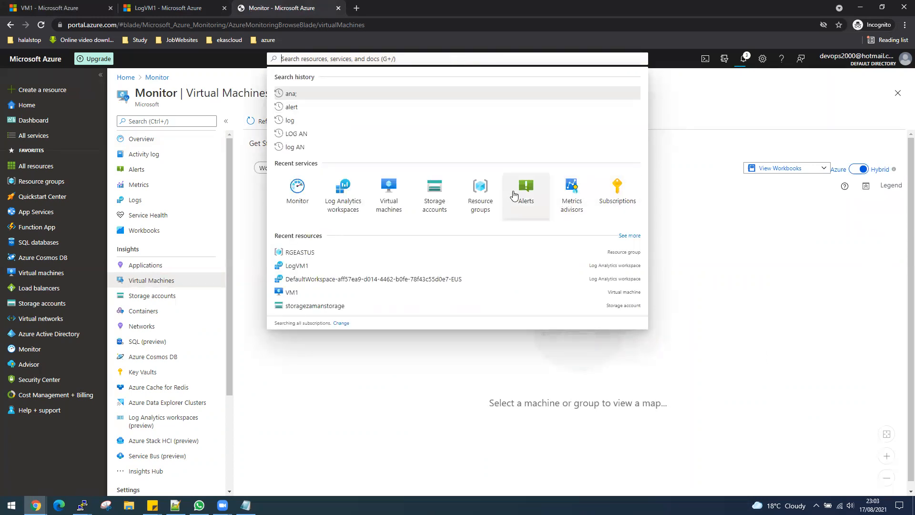
pyautogui.click(527, 202)
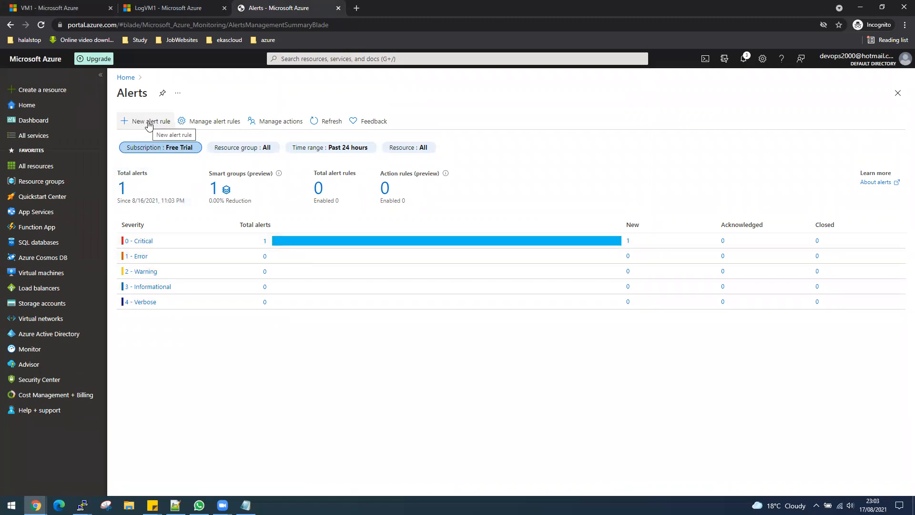
# - Start a new alert rule and set VM1 as its target, filtering resources to Virtual machines
pyautogui.click(148, 124)
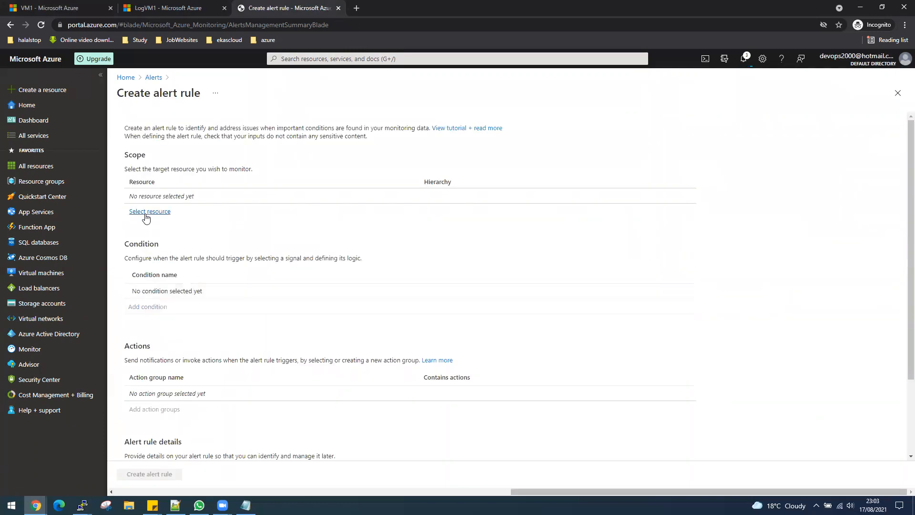
pyautogui.click(146, 212)
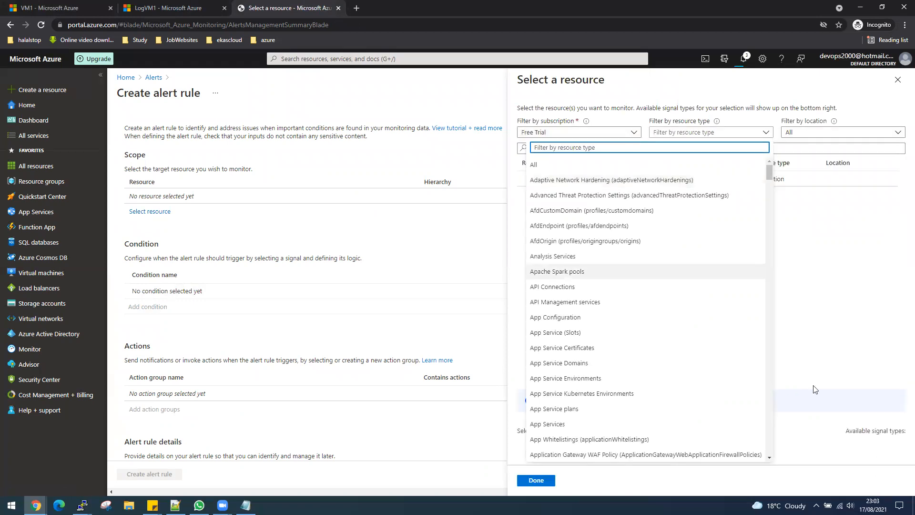
pyautogui.click(836, 336)
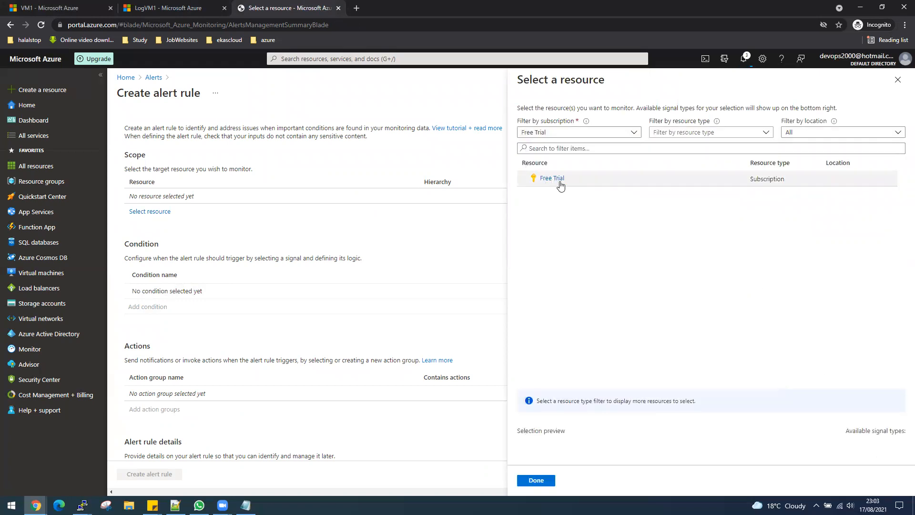
pyautogui.click(707, 138)
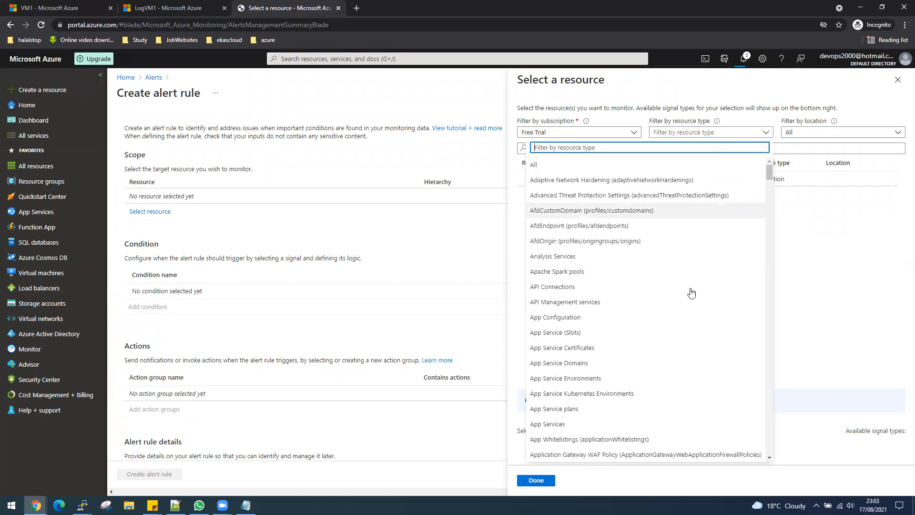
pyautogui.click(770, 394)
pyautogui.moveTo(771, 395); pyautogui.dragTo(753, 467)
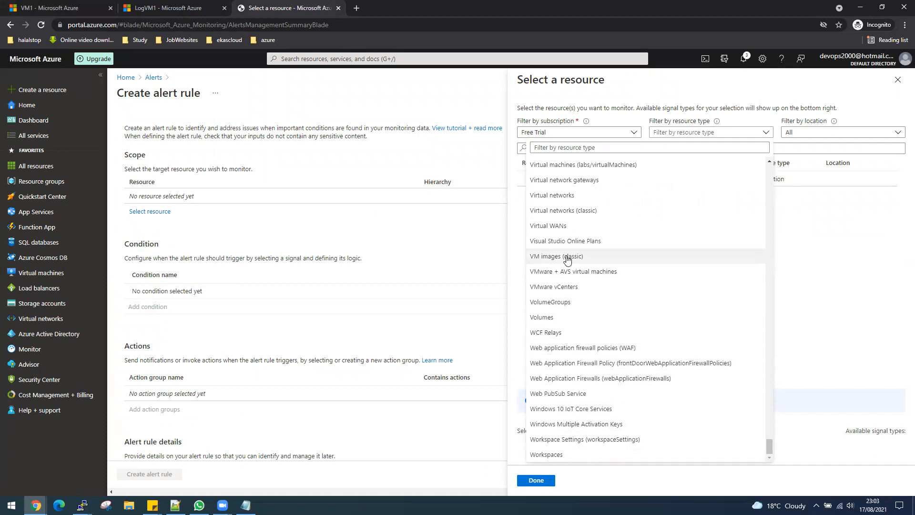
pyautogui.click(561, 195)
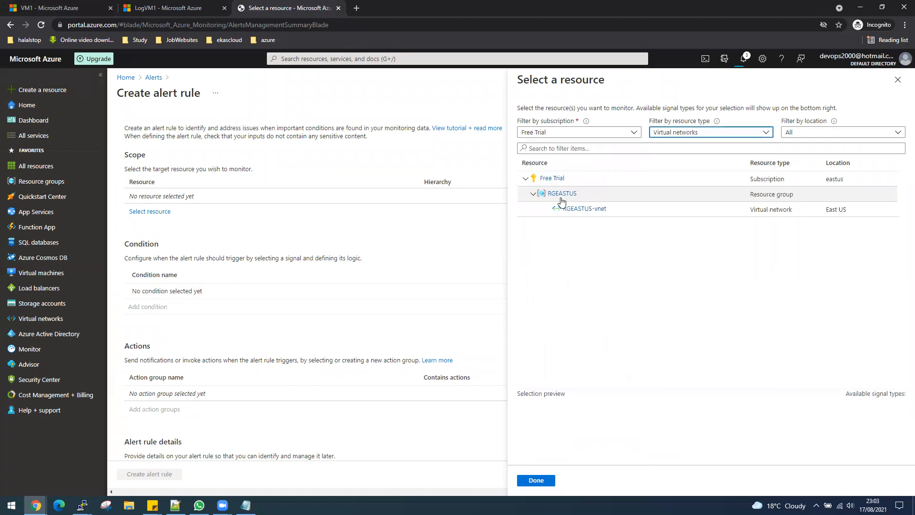
pyautogui.click(765, 133)
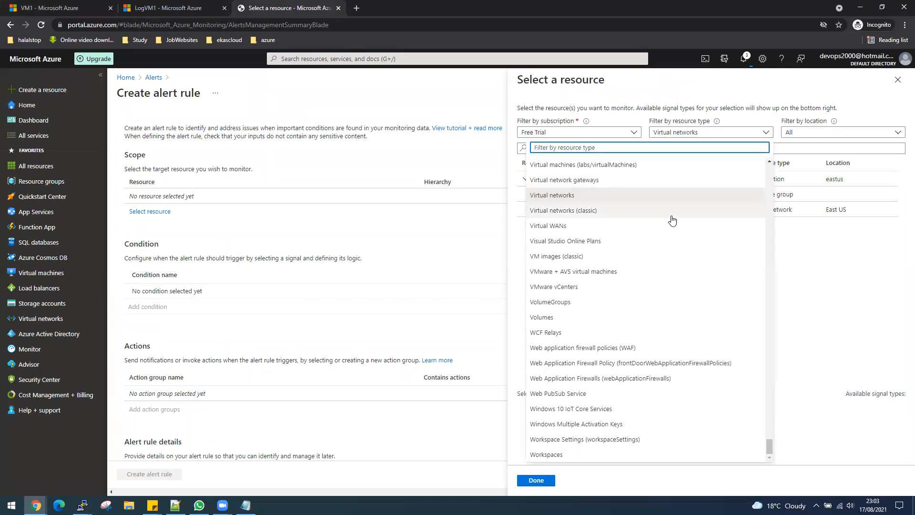
pyautogui.scroll(3, 658, 261)
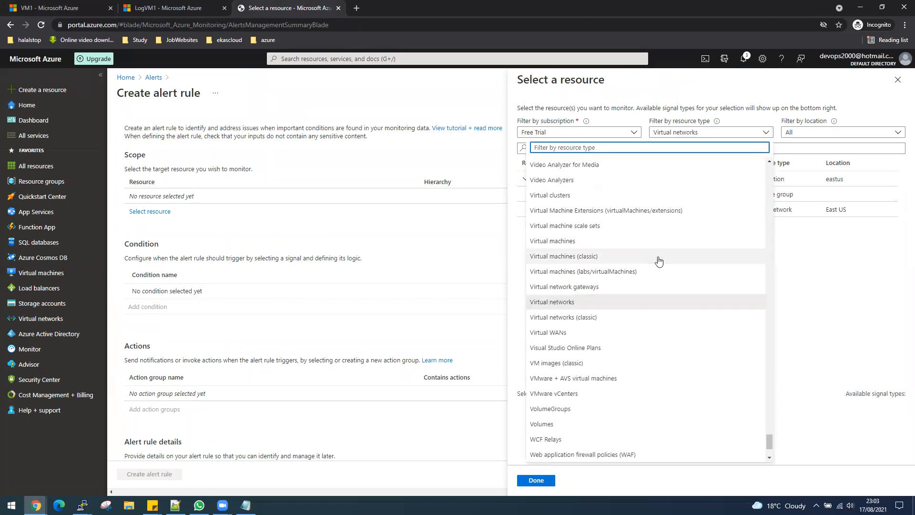
pyautogui.click(617, 241)
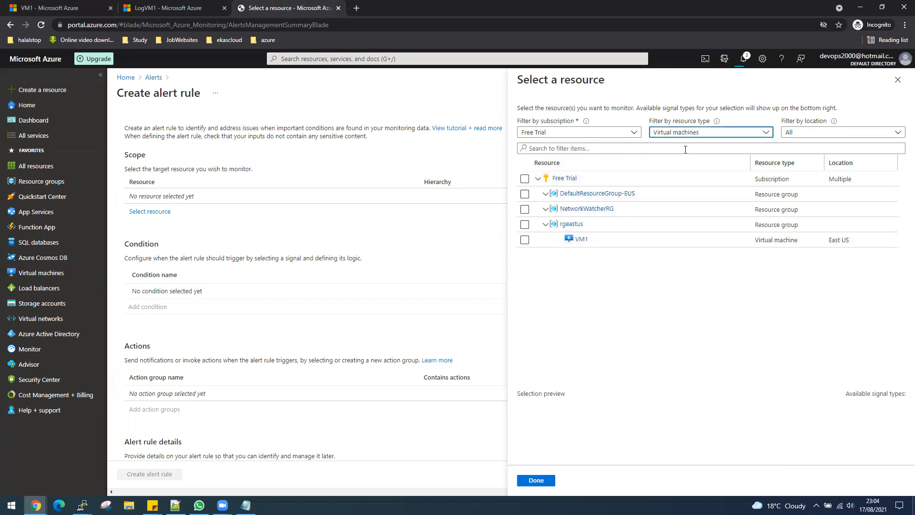
pyautogui.click(524, 240)
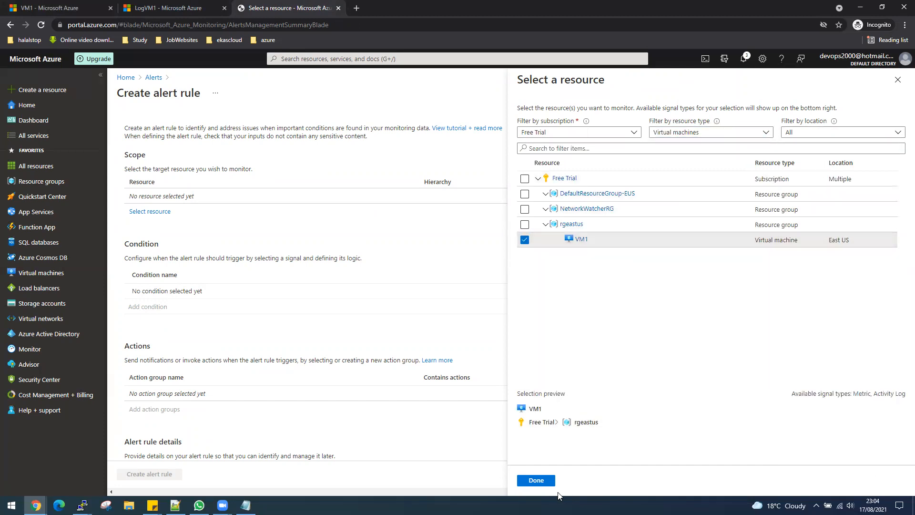
pyautogui.click(536, 480)
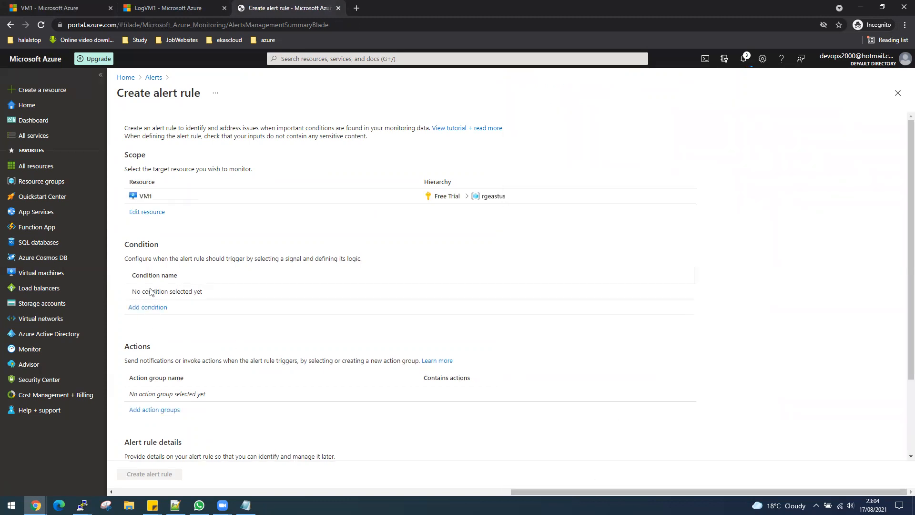
# - Add a condition using the Percentage CPU signal, found by searching 'cpu'
pyautogui.click(153, 308)
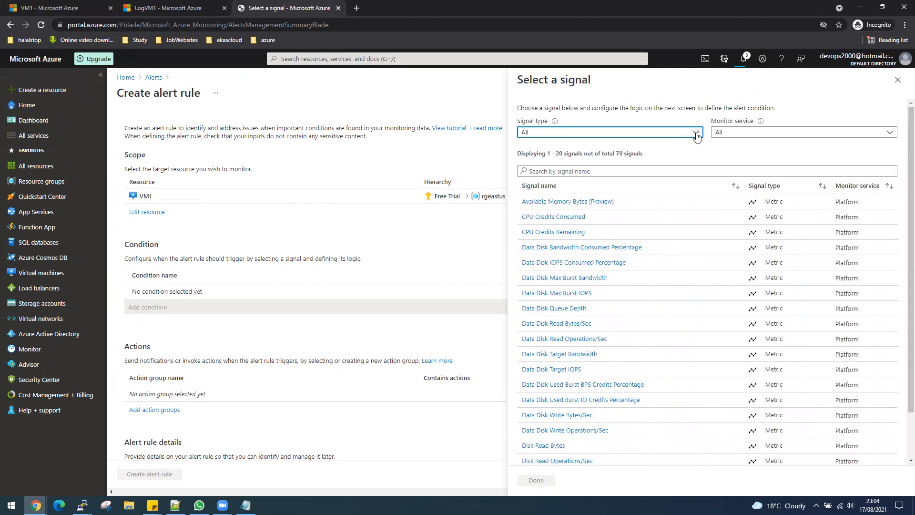
pyautogui.click(638, 173)
pyautogui.write('cpu')
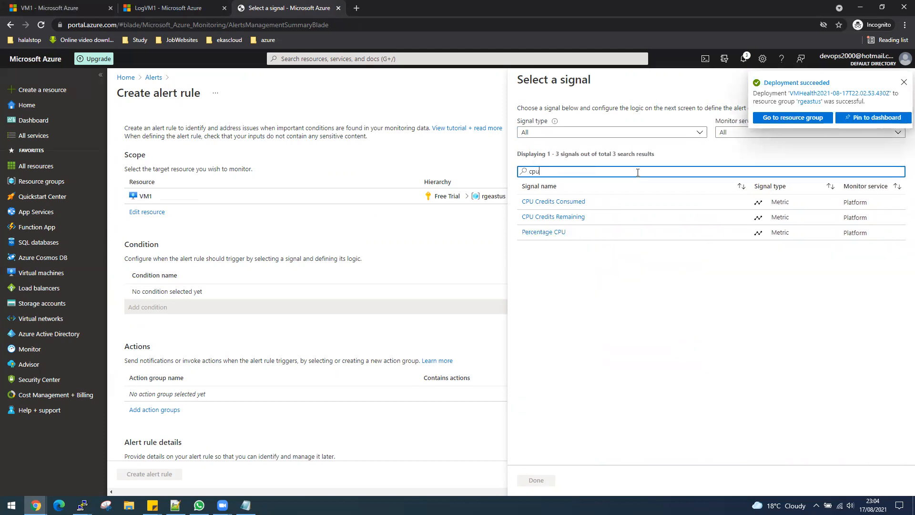
pyautogui.click(548, 233)
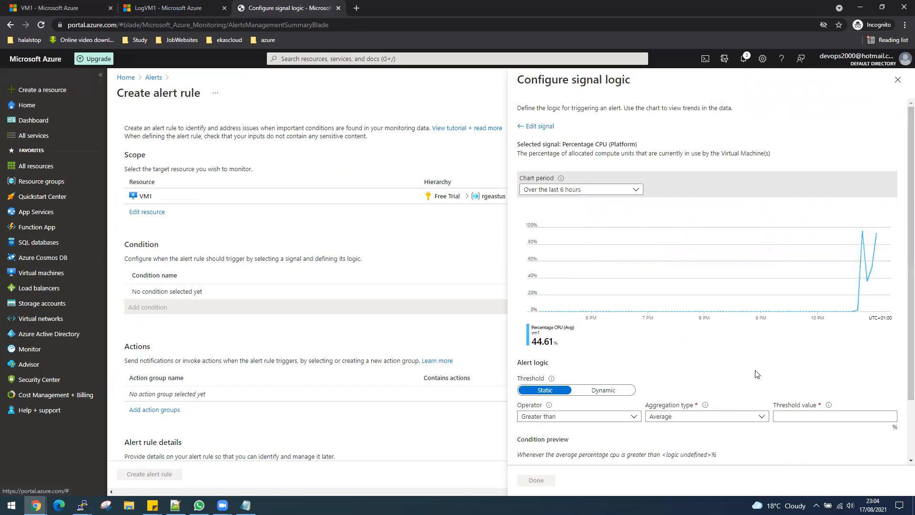
pyautogui.scroll(-1, 786, 358)
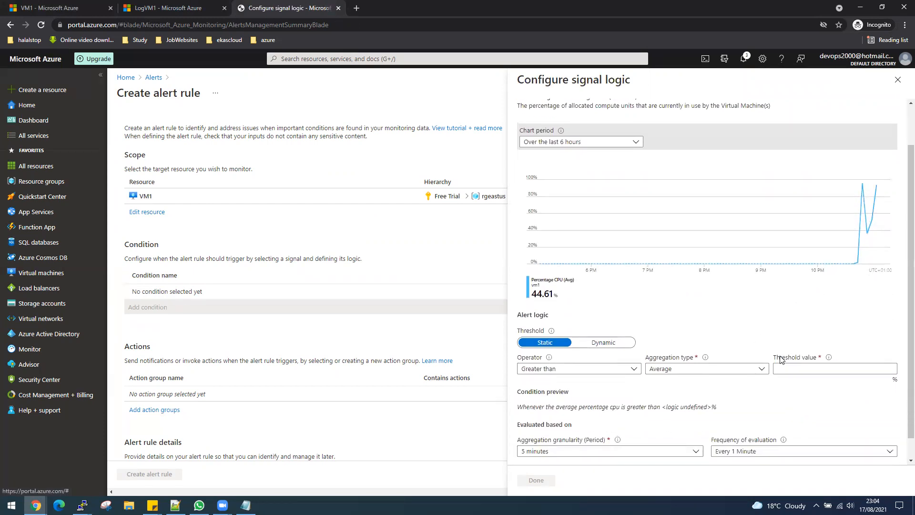
pyautogui.scroll(1, 699, 311)
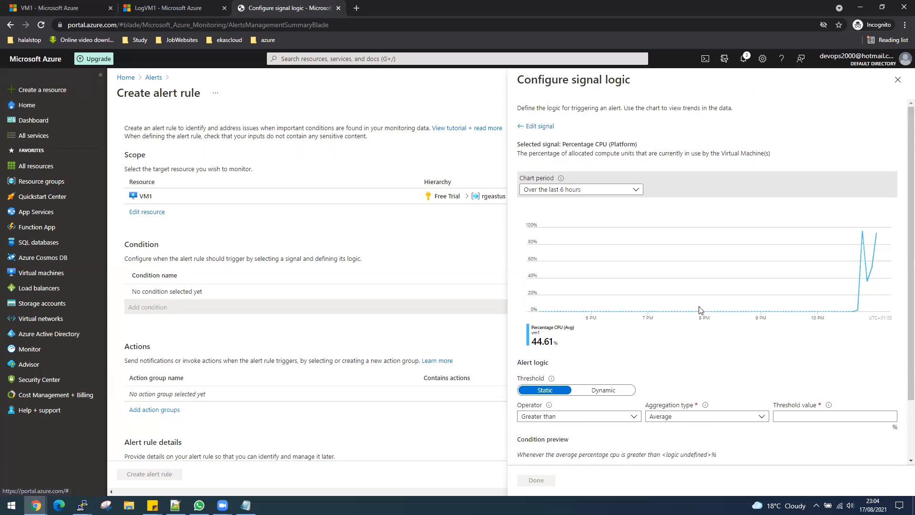
pyautogui.scroll(-2, 699, 328)
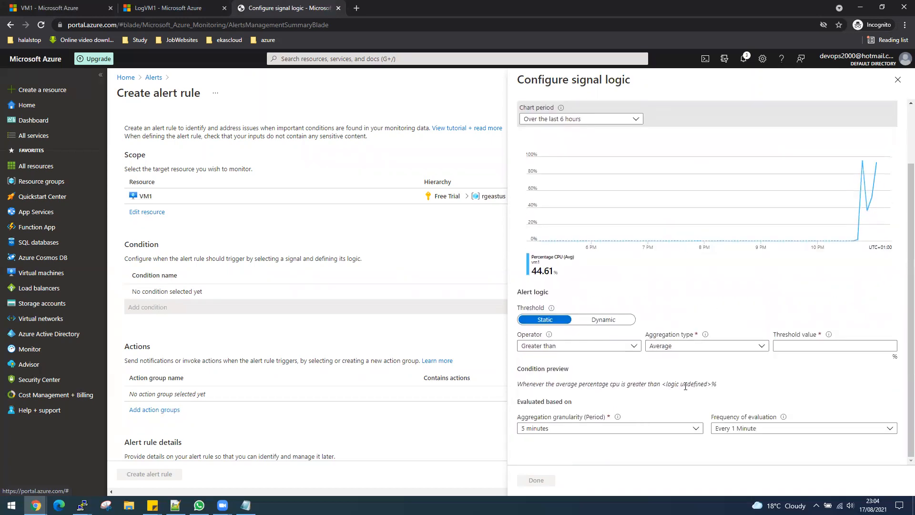
# - Set the condition to Greater than, Total, threshold 70, with 1-minute granularity, and confirm
pyautogui.click(634, 345)
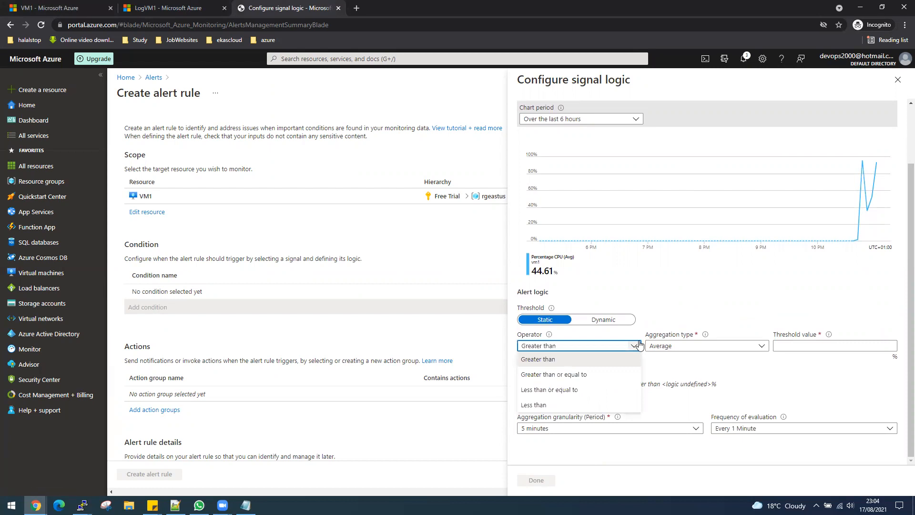
pyautogui.click(637, 345)
pyautogui.click(692, 346)
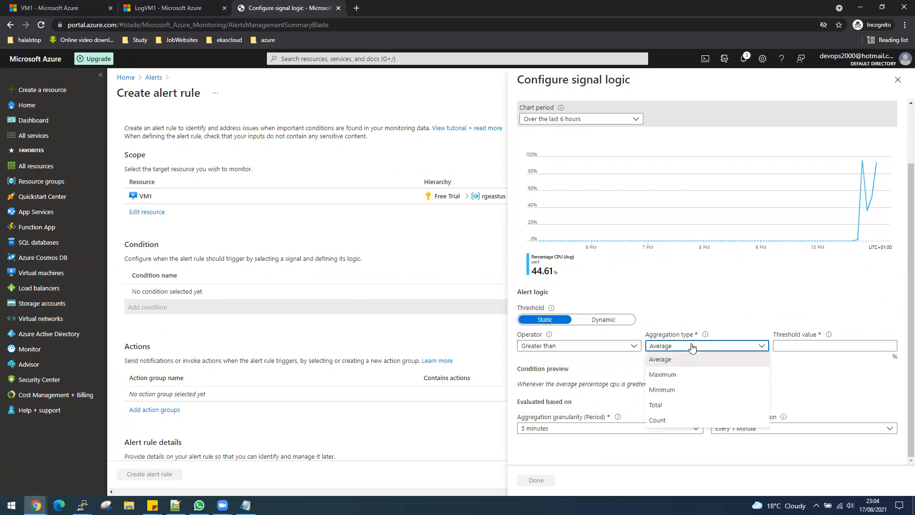
pyautogui.click(662, 405)
pyautogui.click(795, 344)
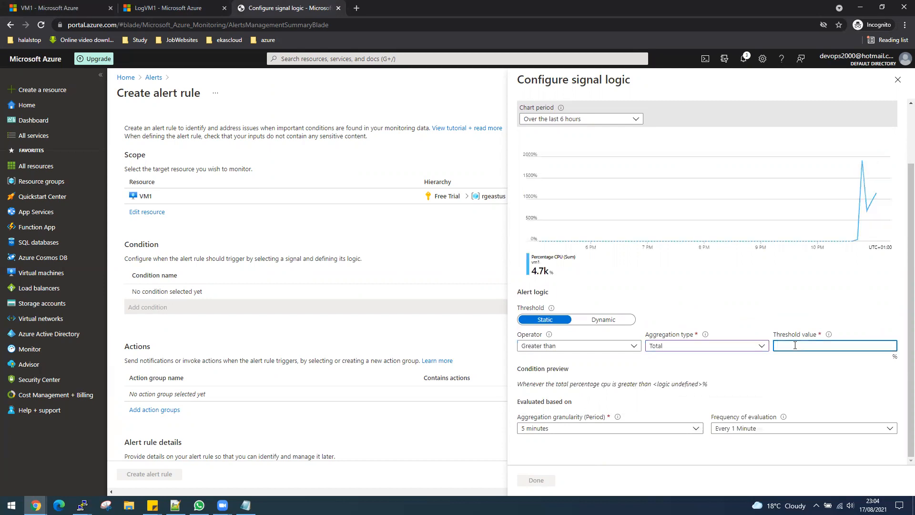
pyautogui.write('70')
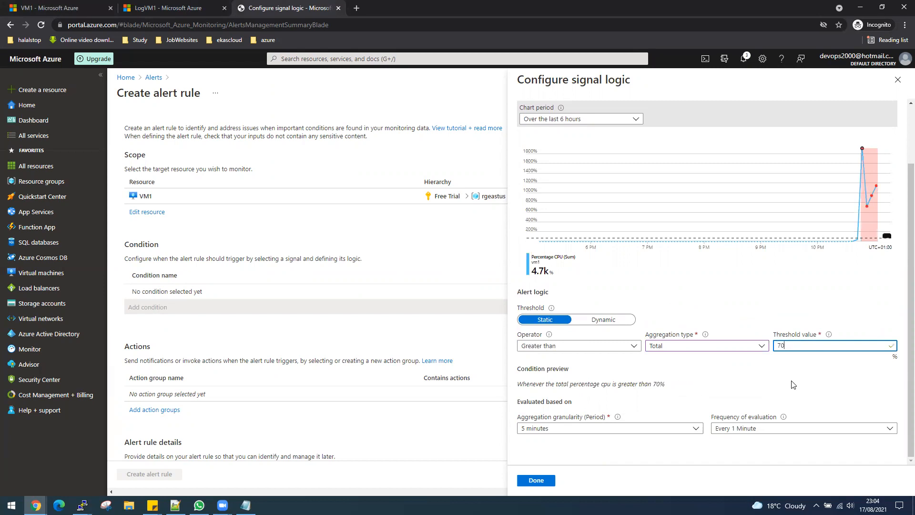
pyautogui.moveTo(866, 209)
pyautogui.click(639, 429)
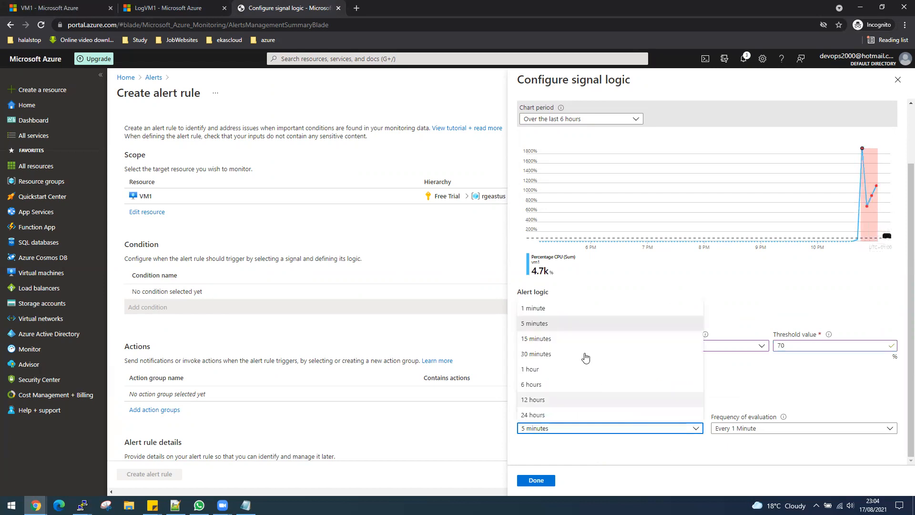
pyautogui.click(535, 308)
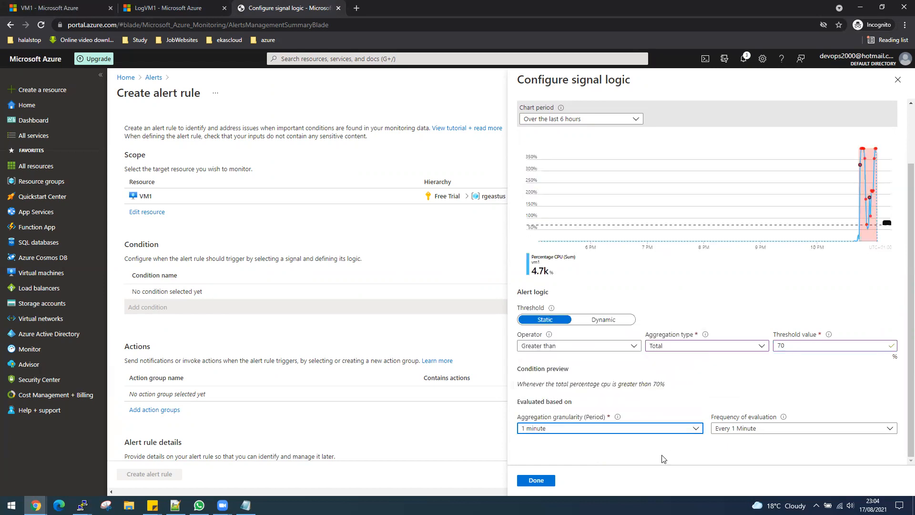
pyautogui.click(549, 482)
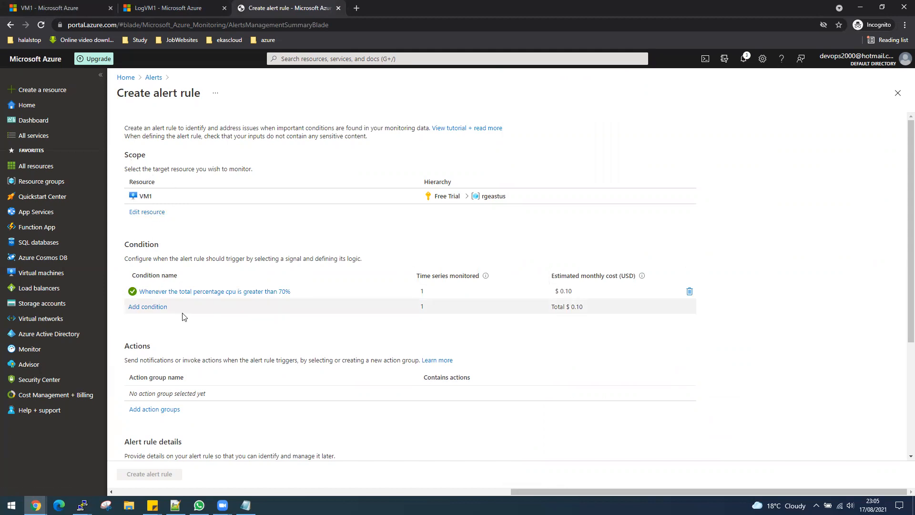
pyautogui.scroll(-1, 183, 317)
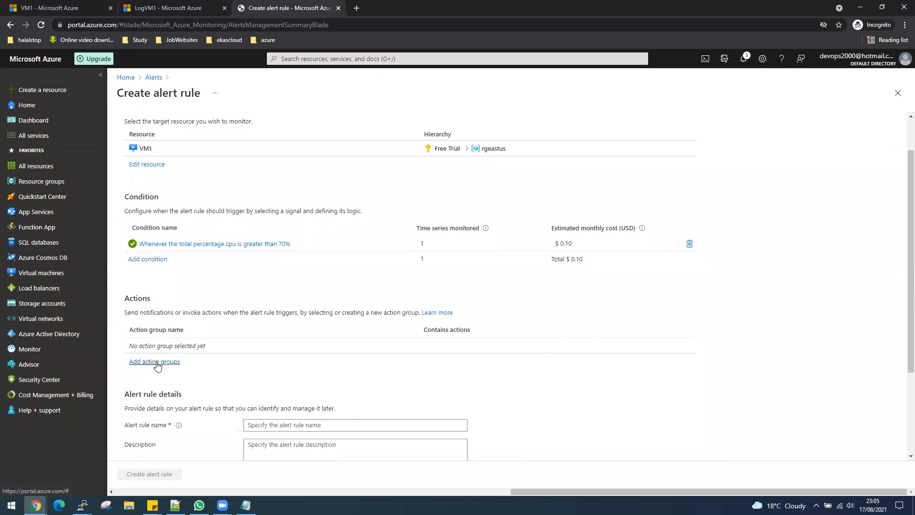
# - Create action group Action1 in resource group RGEASTUS and proceed to its Notifications step
pyautogui.click(155, 362)
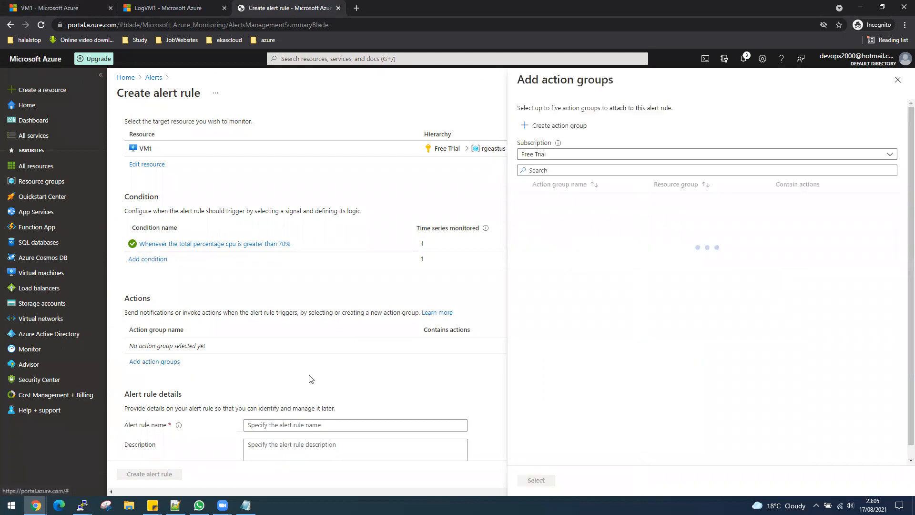
pyautogui.click(548, 127)
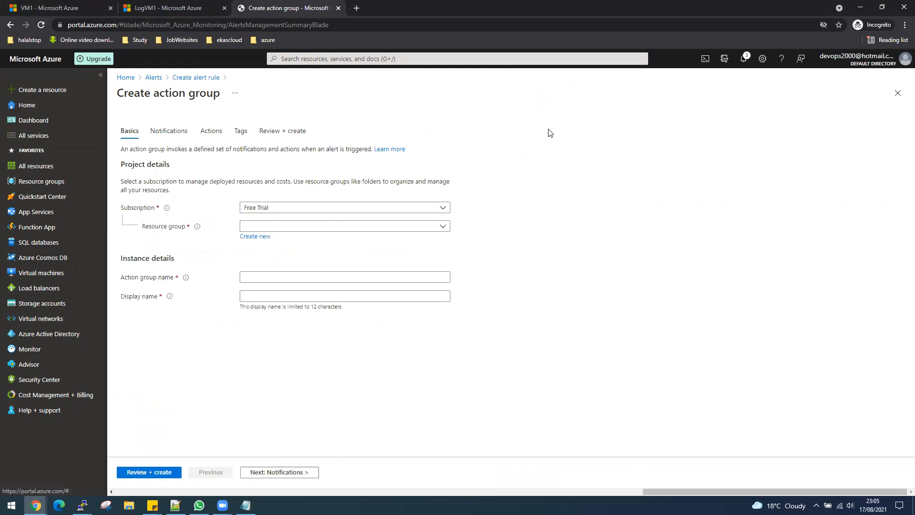
pyautogui.click(443, 227)
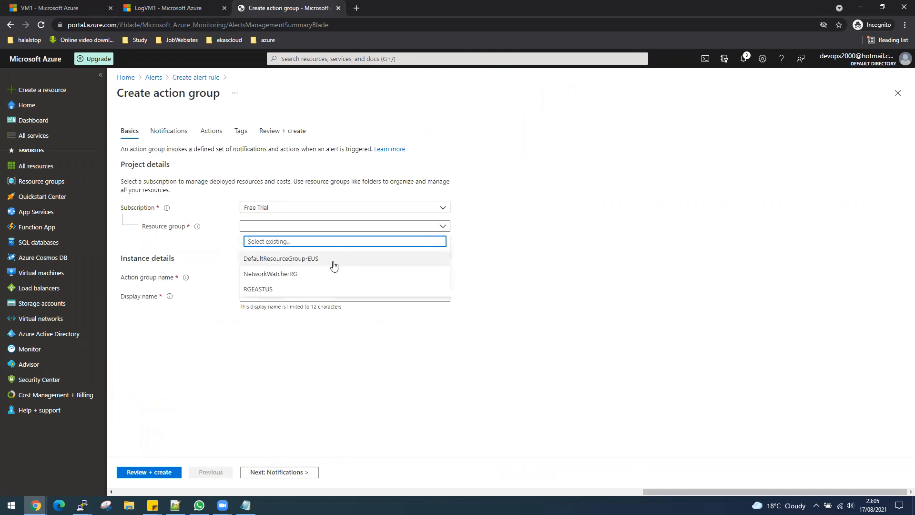
pyautogui.click(281, 289)
pyautogui.click(283, 276)
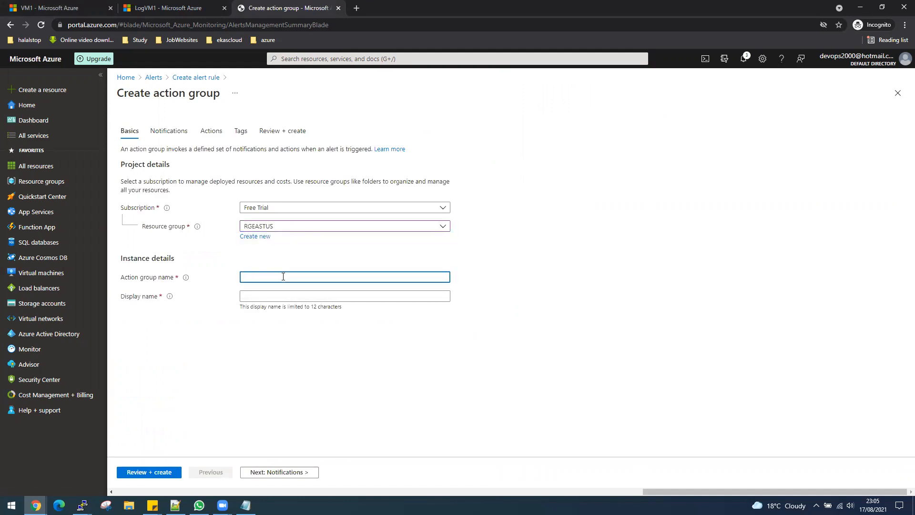
pyautogui.write('Action1')
pyautogui.click(283, 472)
pyautogui.click(237, 220)
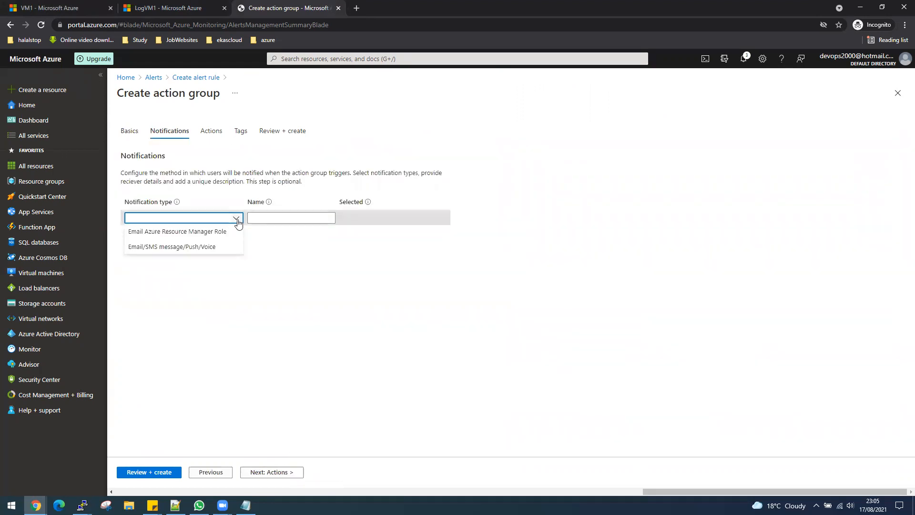
# - Choose the Email Azure Resource Manager Role notification type and toggle the common alert schema on and off
pyautogui.click(195, 232)
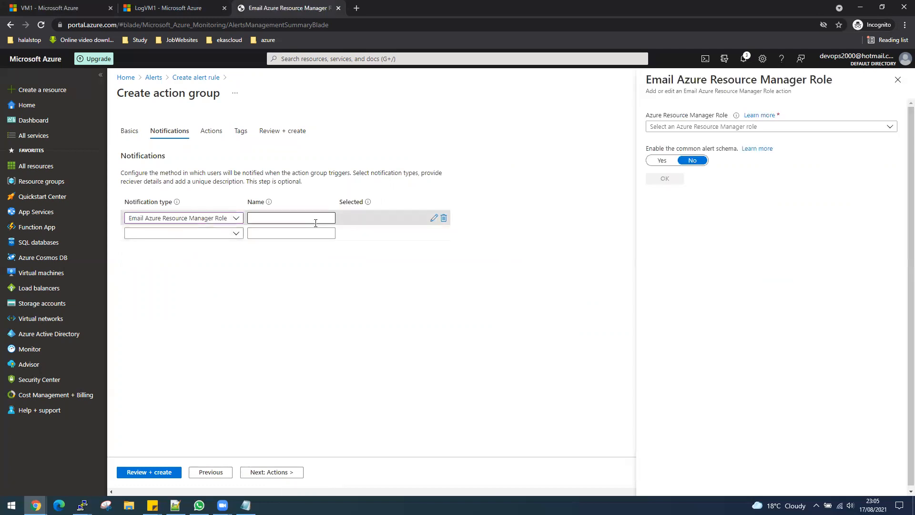
pyautogui.click(701, 127)
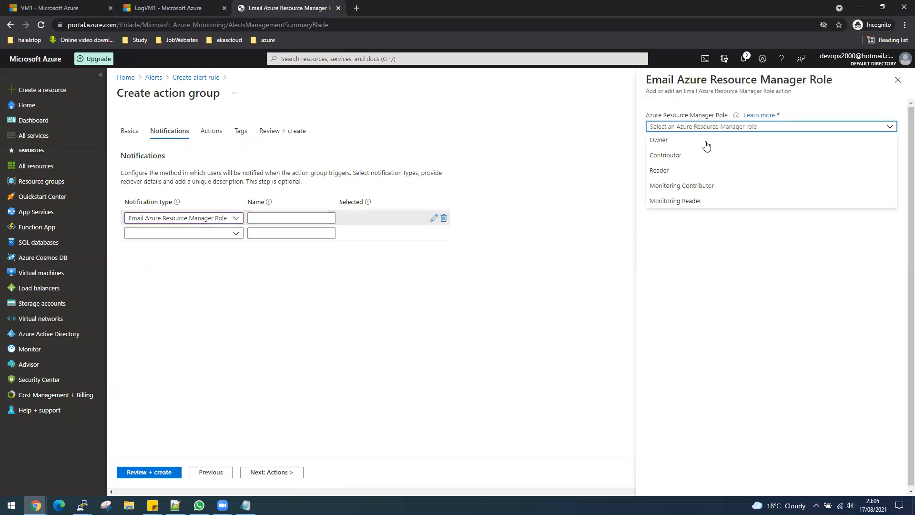
pyautogui.click(721, 242)
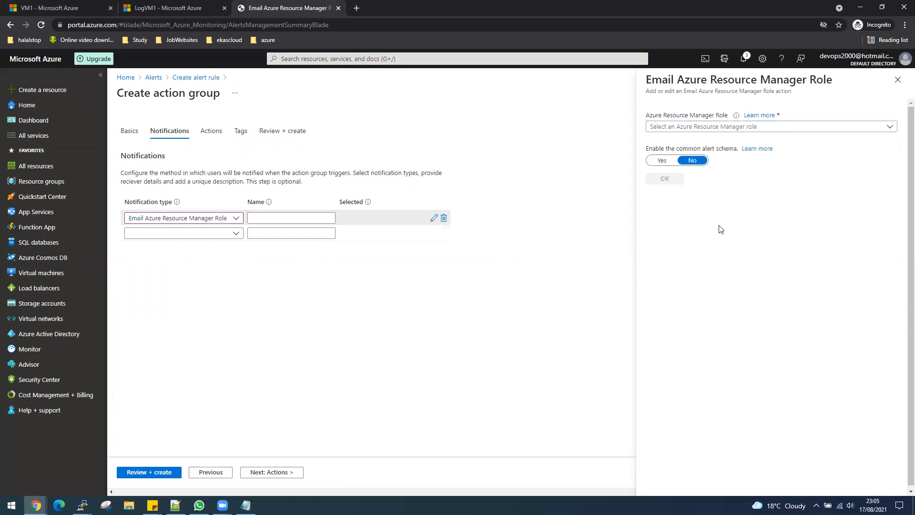
pyautogui.click(662, 163)
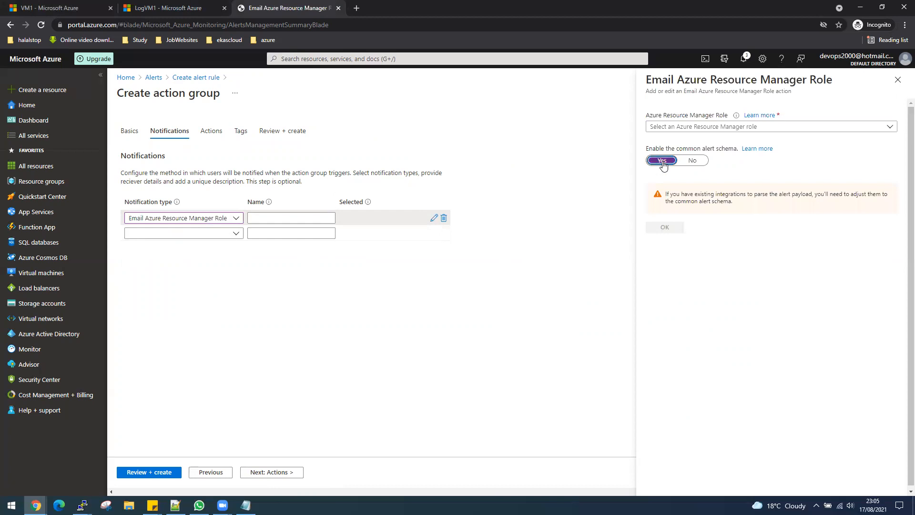
pyautogui.click(692, 161)
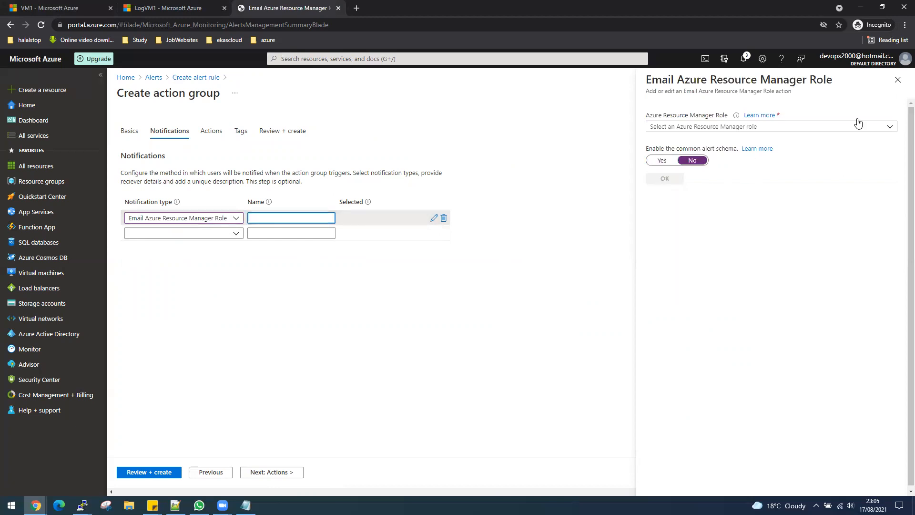
pyautogui.click(898, 79)
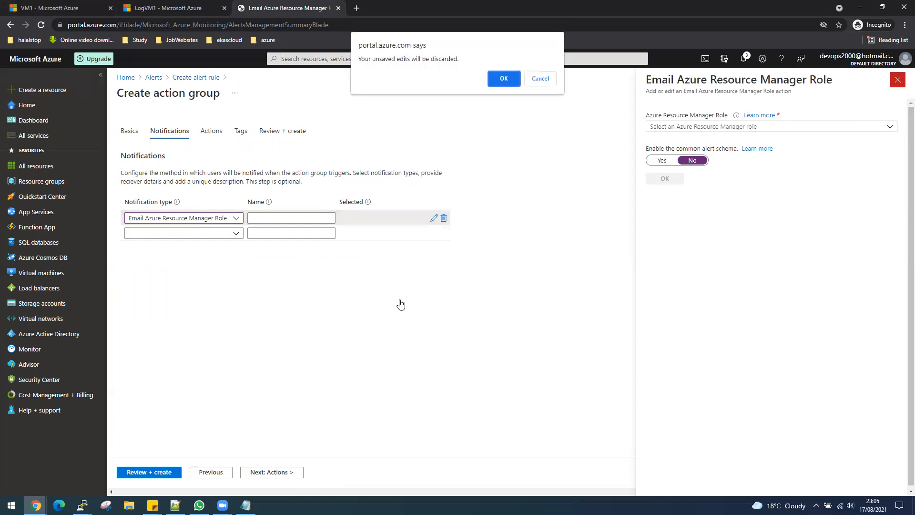
pyautogui.click(540, 78)
# - Pick the Owner role, then discard the unsaved role settings and reopen notification types
pyautogui.click(875, 128)
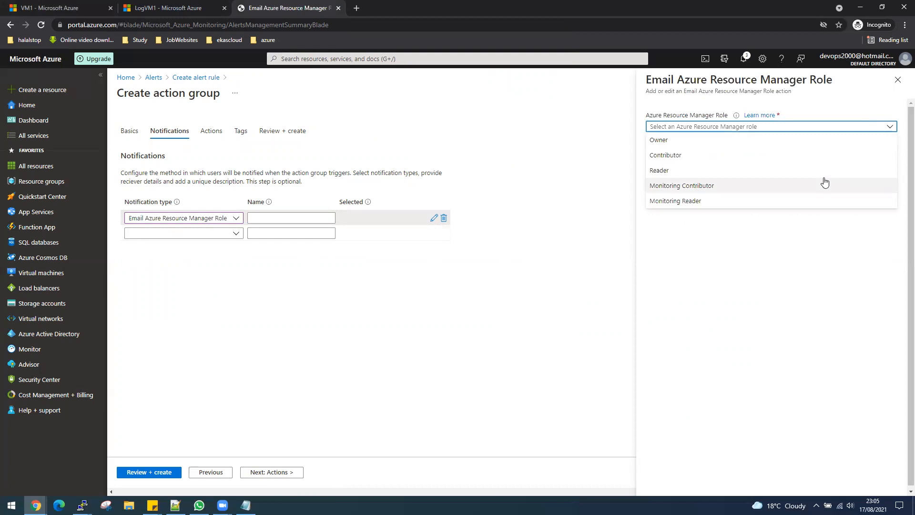
pyautogui.click(692, 140)
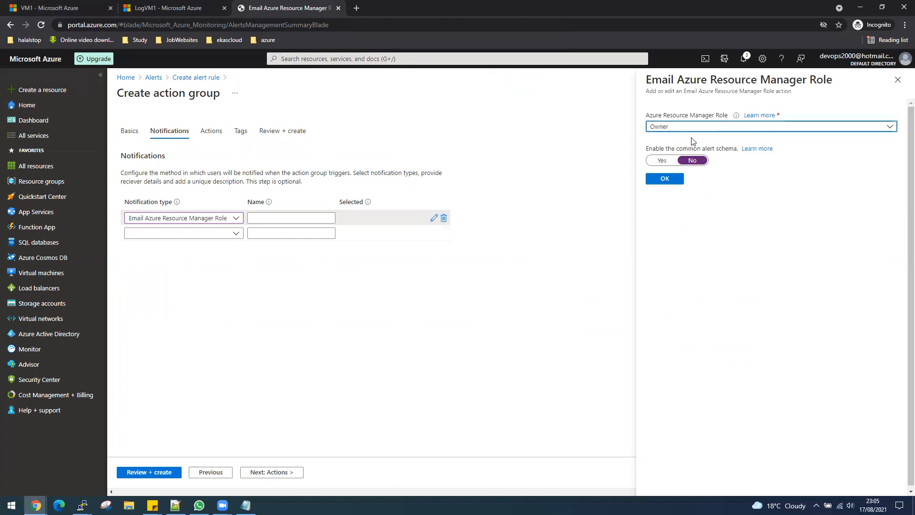
pyautogui.click(897, 80)
pyautogui.click(509, 81)
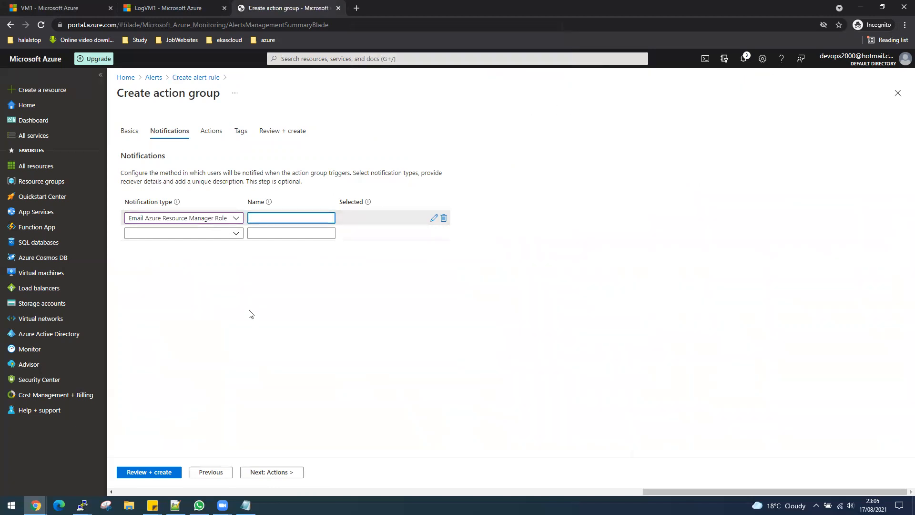
pyautogui.click(235, 219)
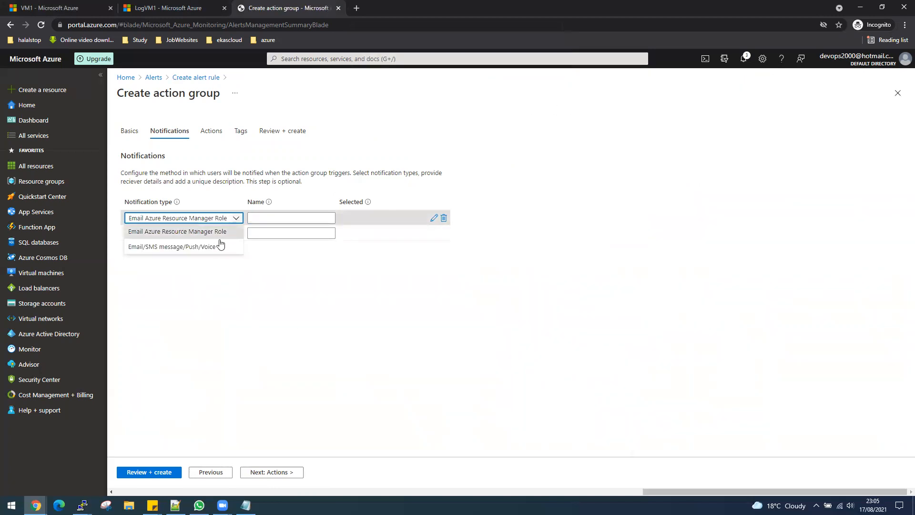
# - Add an Email/SMS/Push/Voice notification named EmailRule that emails the recipient's address, then continue to Actions
pyautogui.click(175, 247)
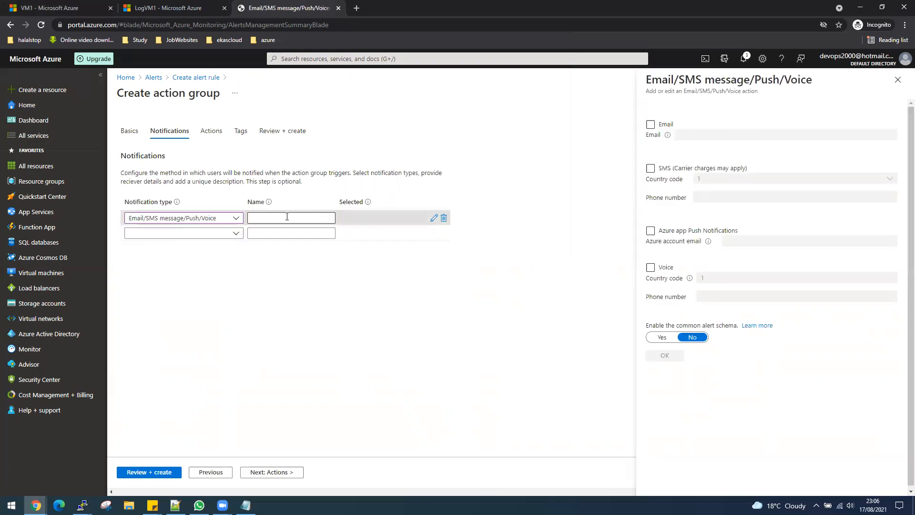
pyautogui.click(650, 125)
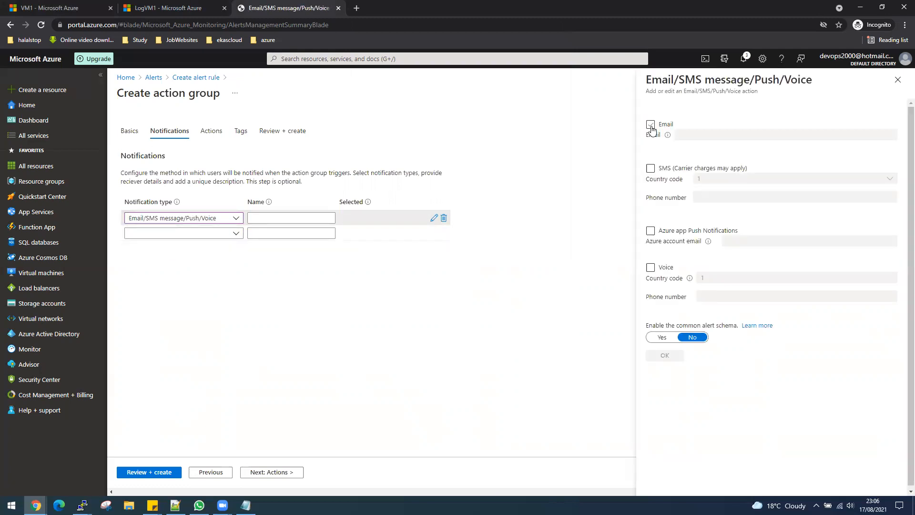
pyautogui.click(688, 135)
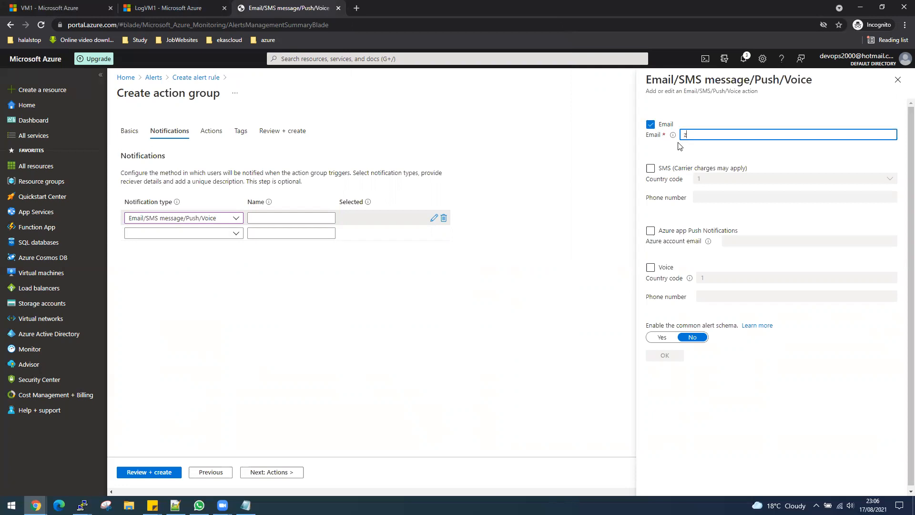
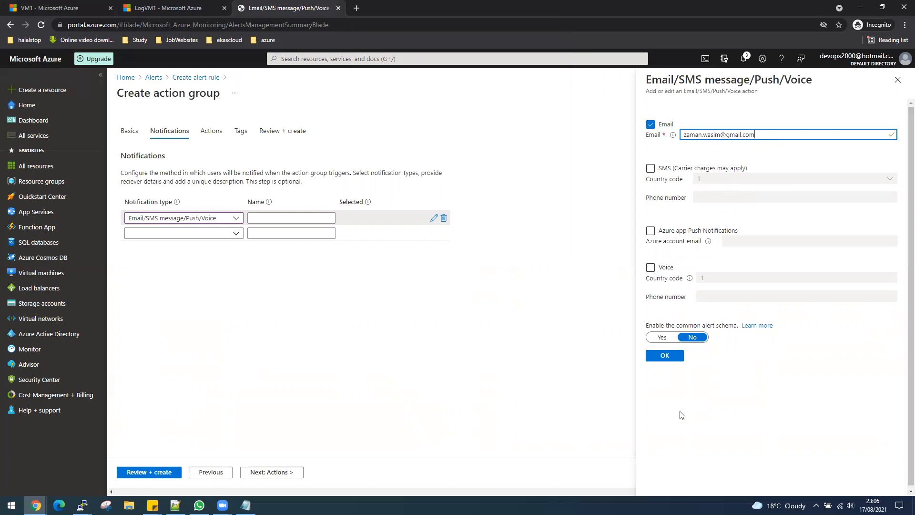
pyautogui.click(666, 361)
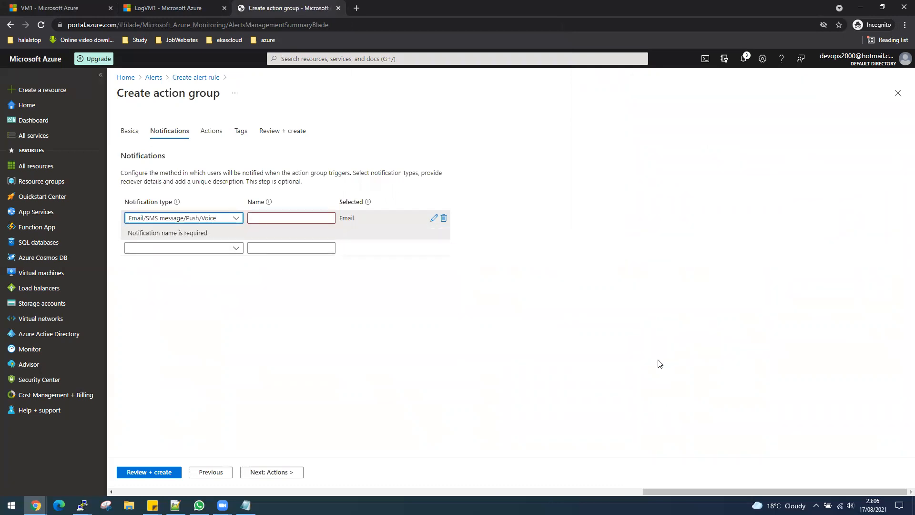
pyautogui.click(295, 219)
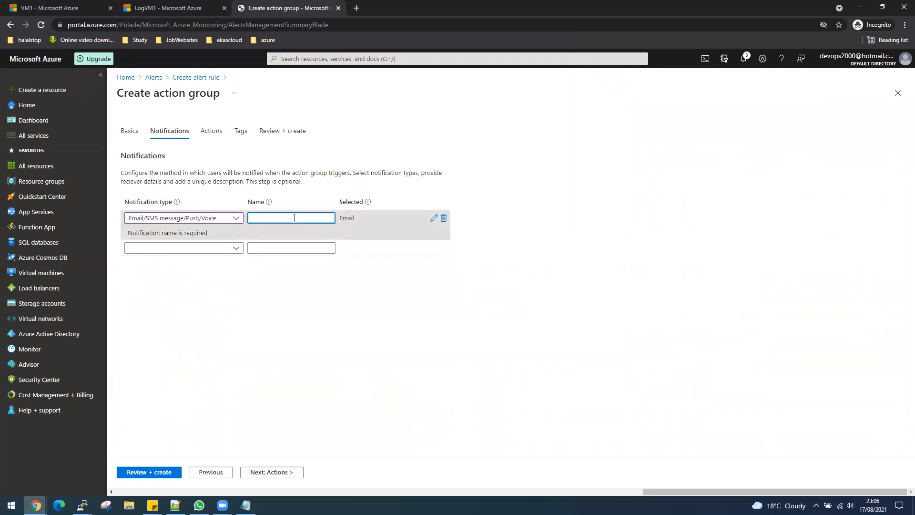
pyautogui.write('EmailRule')
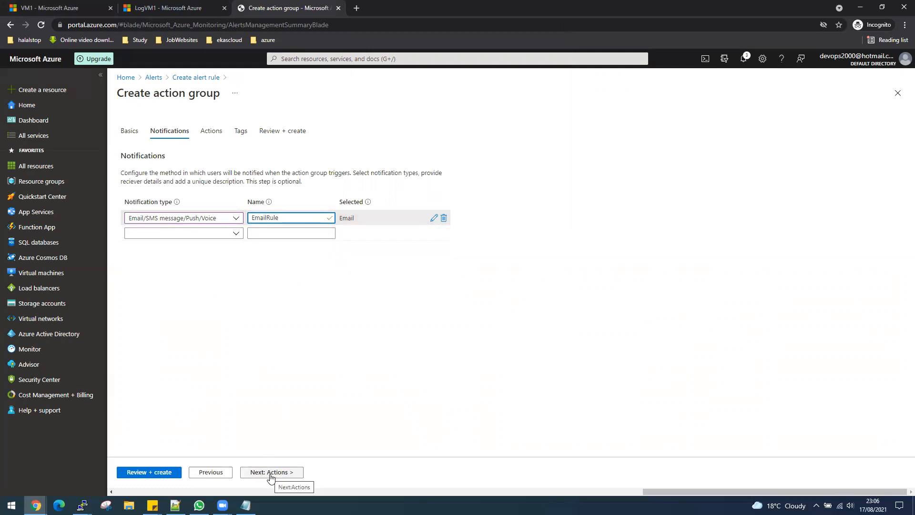
pyautogui.click(271, 472)
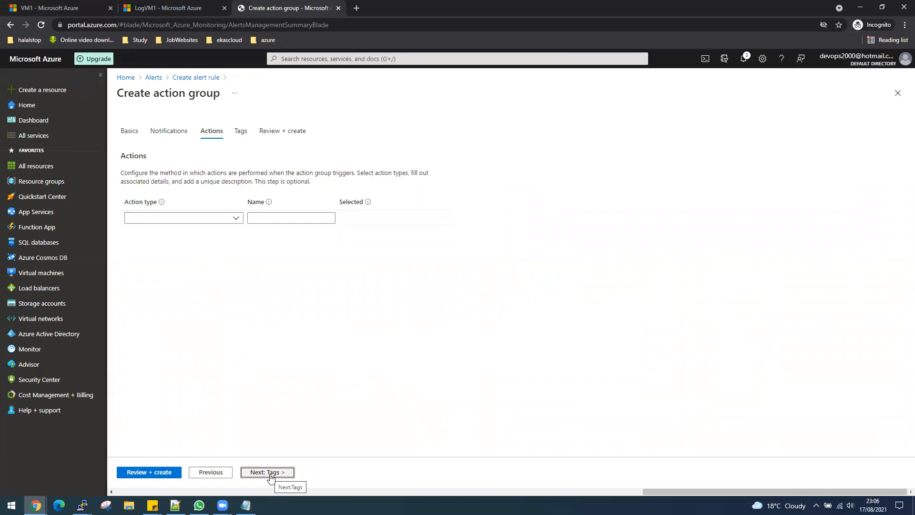
# - Leave the action type empty and create Action1 through the Tags and Review + create steps
pyautogui.click(236, 219)
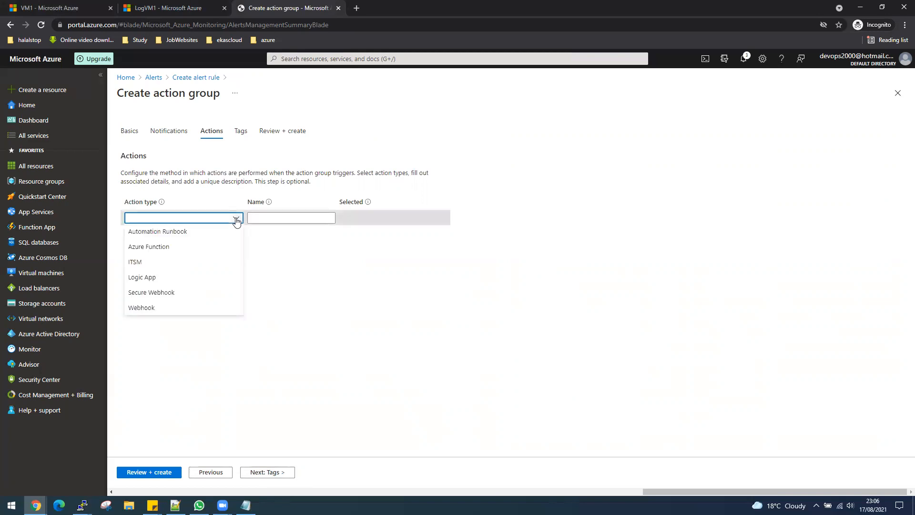
pyautogui.click(289, 274)
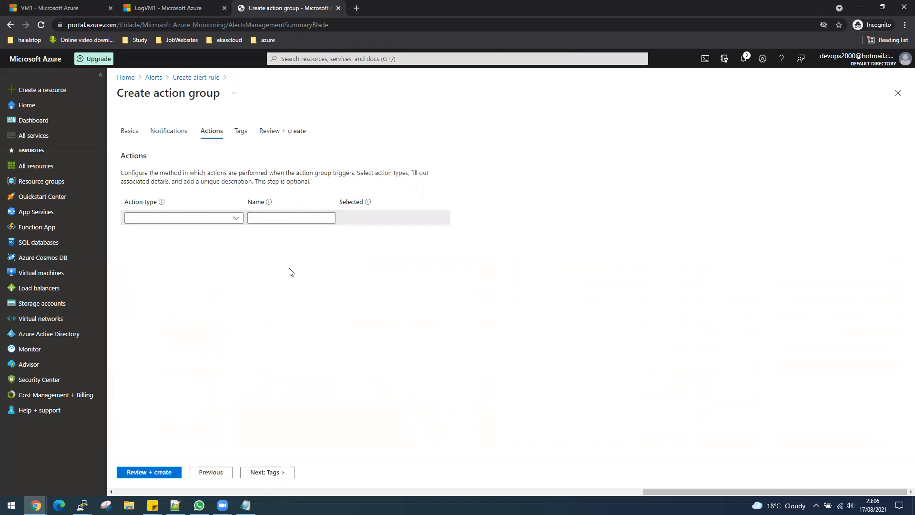
pyautogui.click(266, 474)
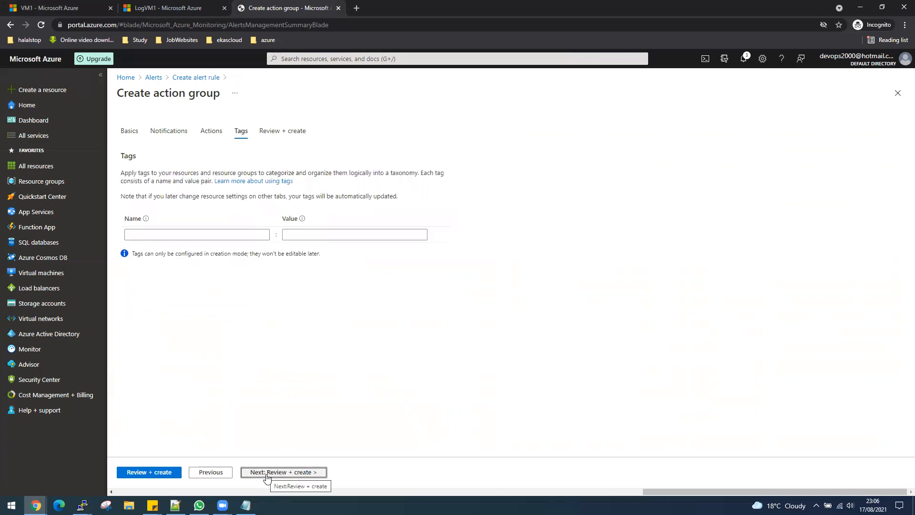
pyautogui.click(266, 474)
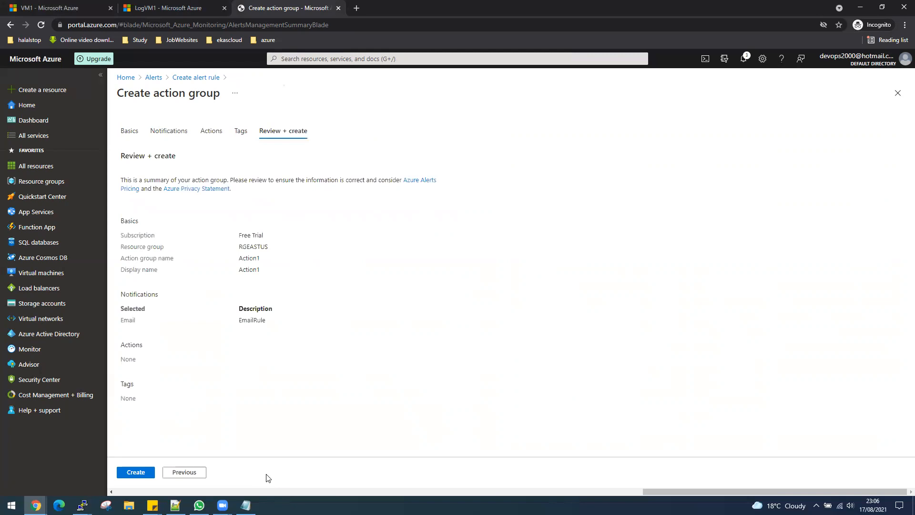
pyautogui.click(137, 473)
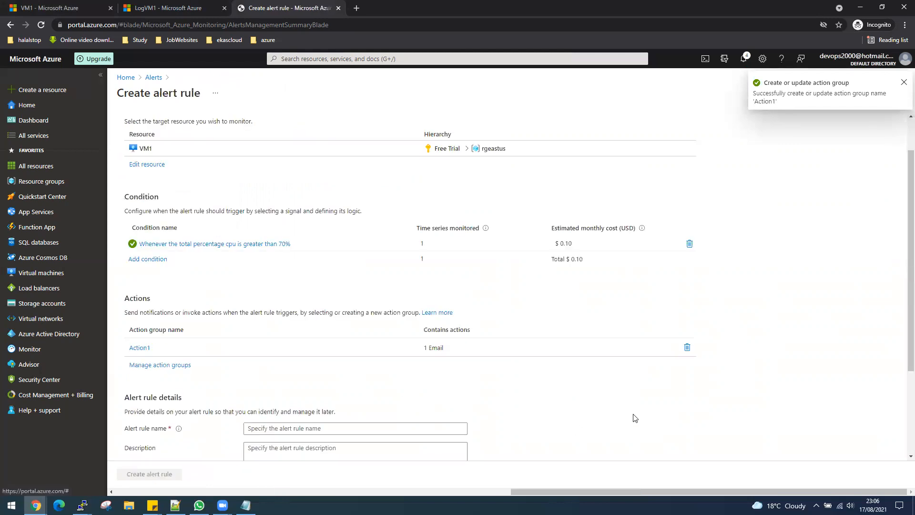
# - Name the rule EmailCPURule, set severity 0 - Critical, and create it
pyautogui.scroll(-1, 633, 418)
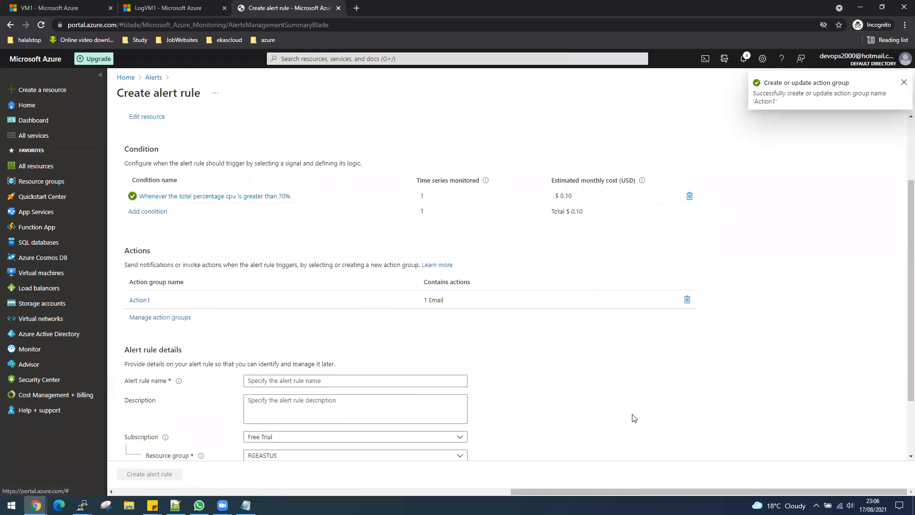
pyautogui.click(314, 381)
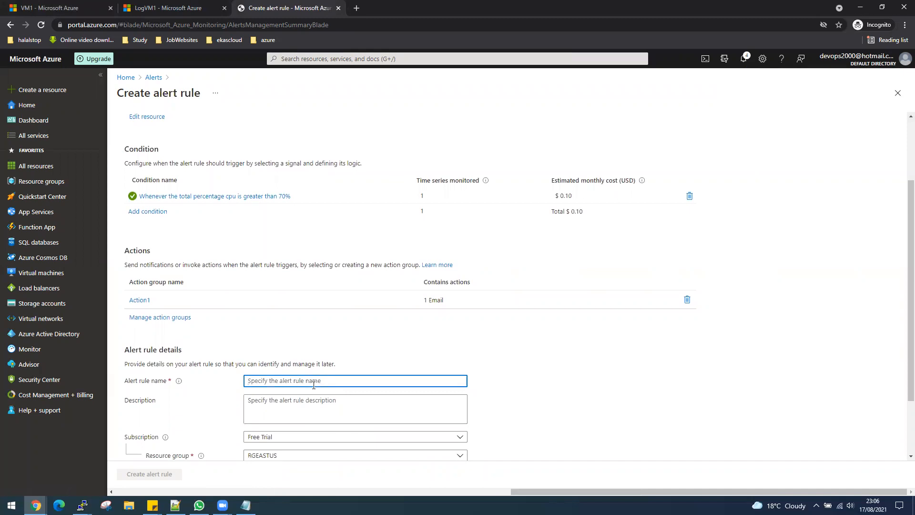
pyautogui.write('EmailCPU')
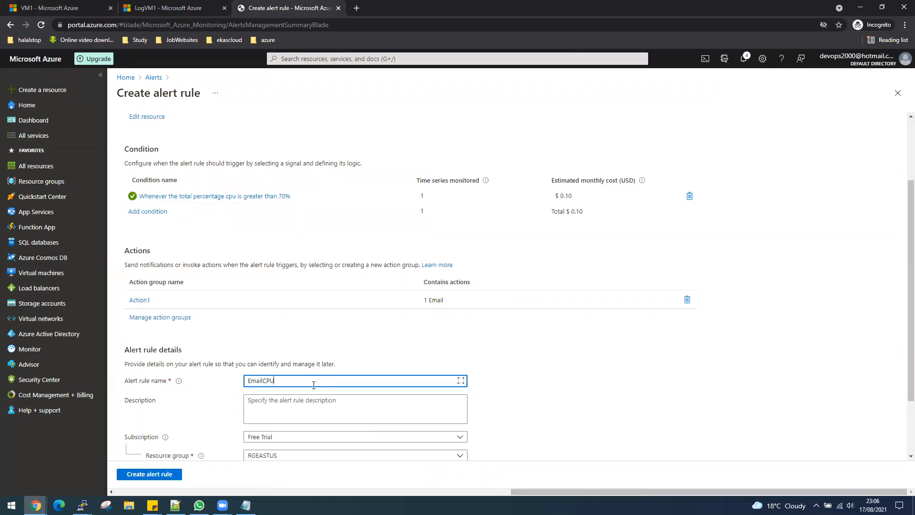
pyautogui.write('Rule')
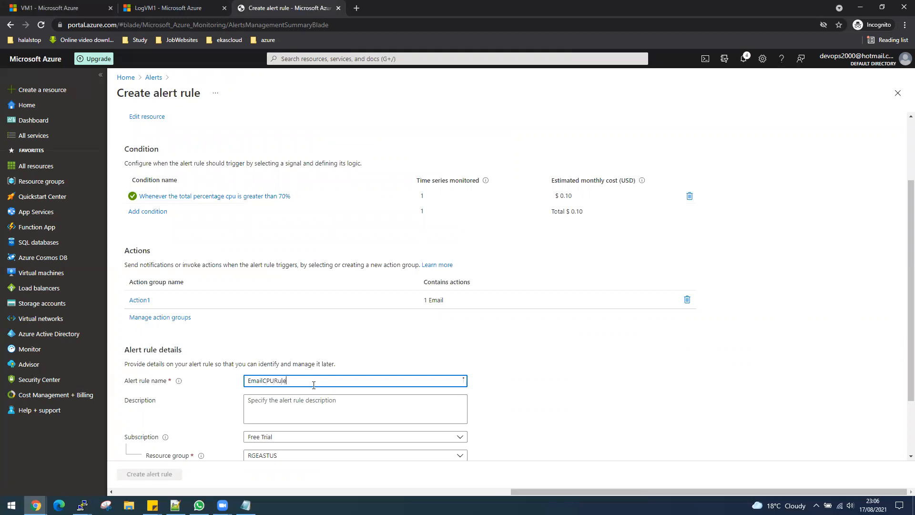
pyautogui.scroll(-2, 311, 432)
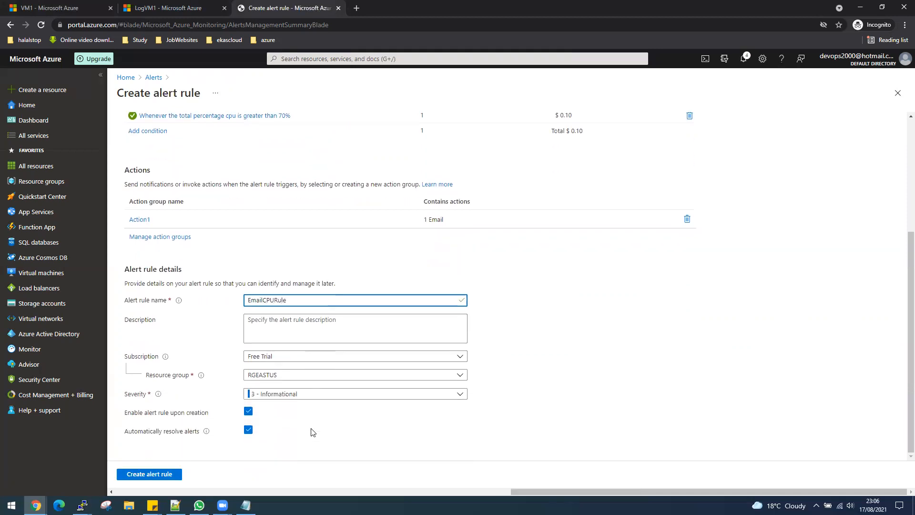
pyautogui.click(296, 396)
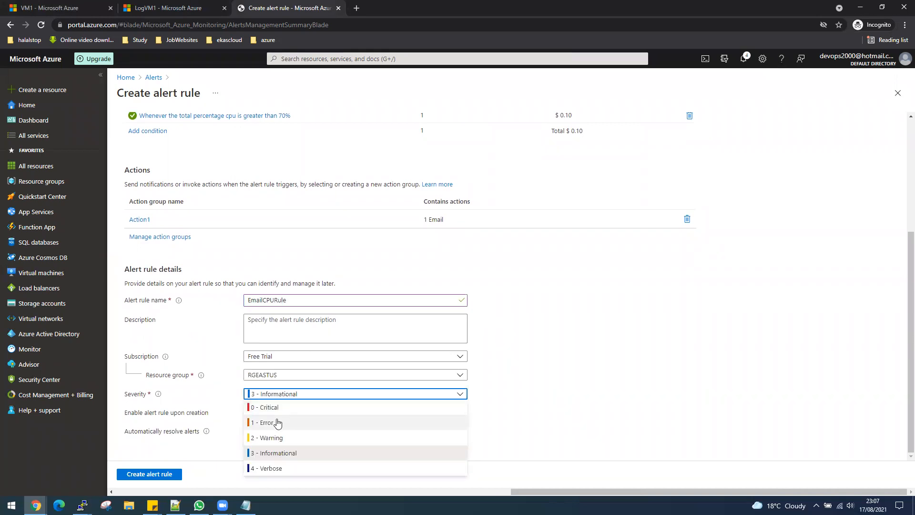
pyautogui.click(277, 413)
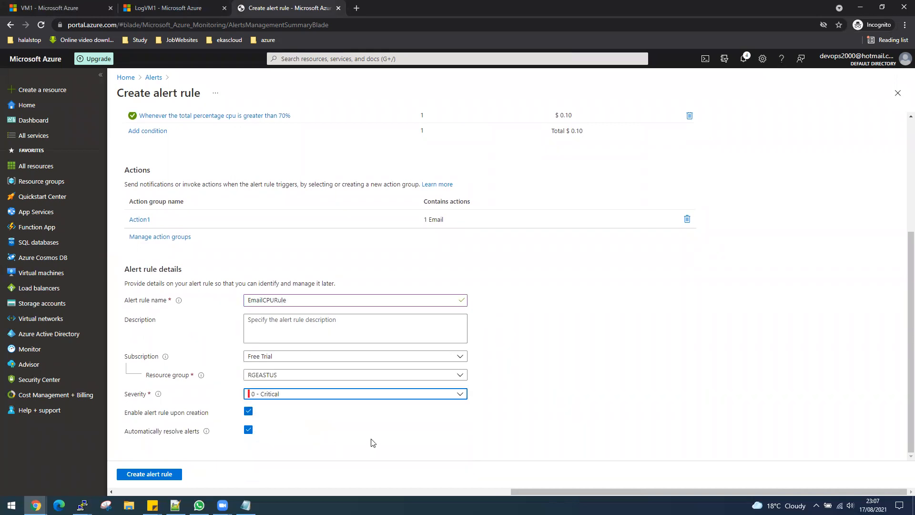
pyautogui.click(159, 474)
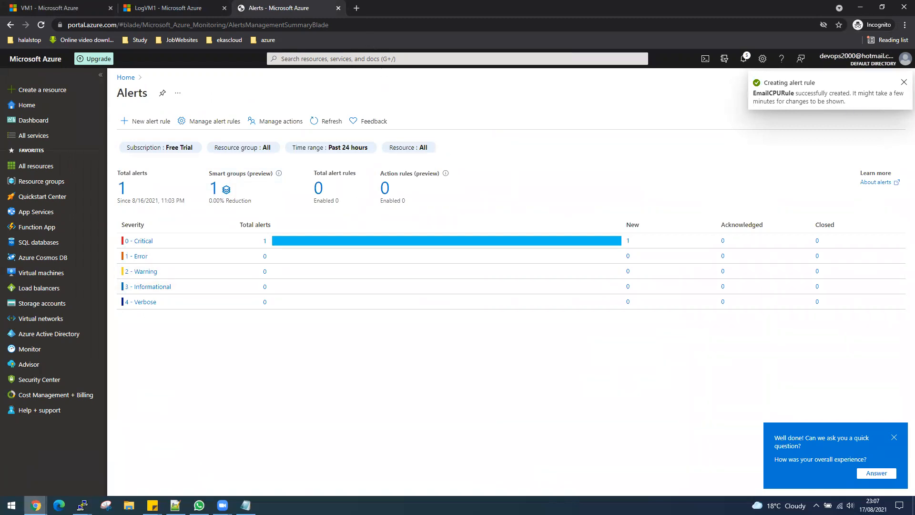
# - Wait on Alerts for the notification confirming EmailCPURule, with one Critical alert listed
pyautogui.moveTo(36, 504)
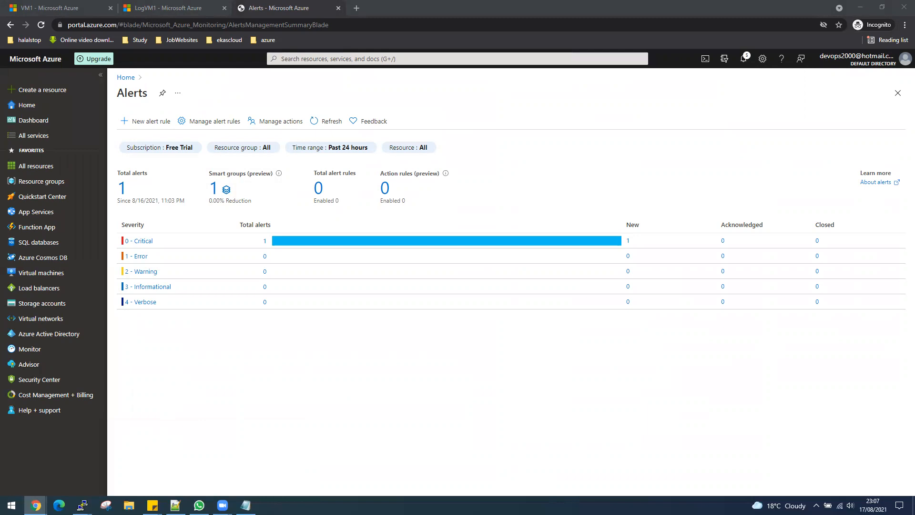
# - Read Gmail's 'You're now in the Action1 action group' email, then return to Azure Alerts
pyautogui.hotkey('alt', 'Tab')
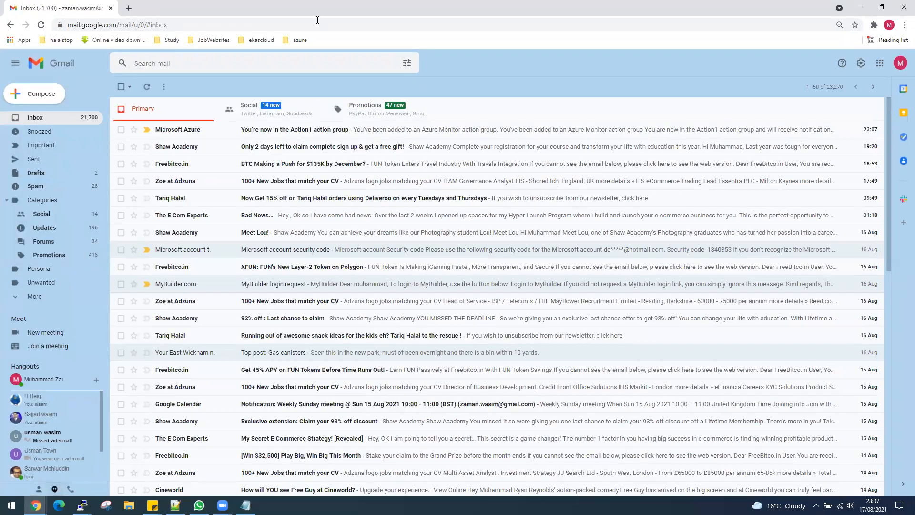
pyautogui.moveTo(316, 17); pyautogui.dragTo(336, 380)
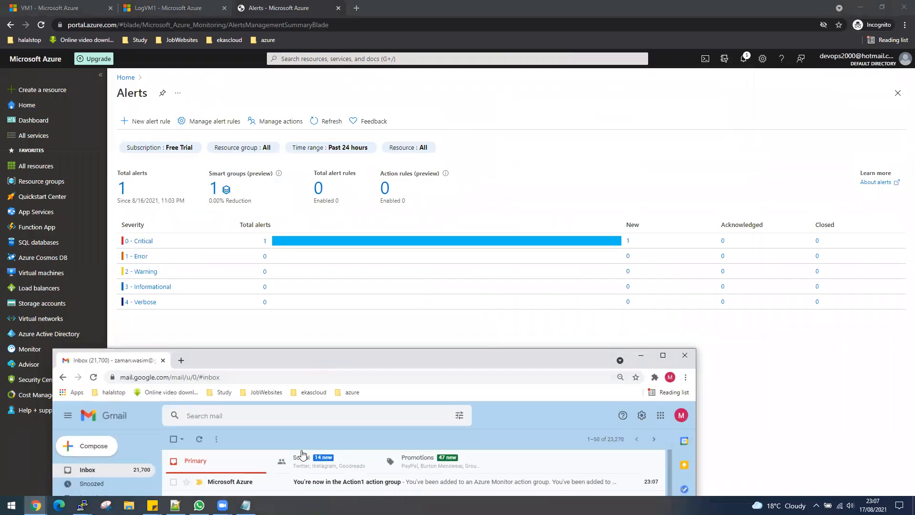
pyautogui.click(233, 482)
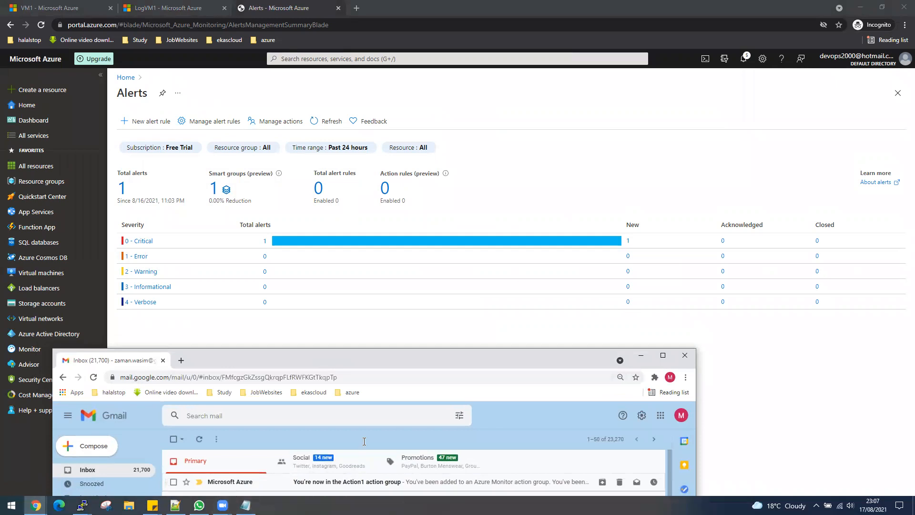
pyautogui.doubleClick(403, 354)
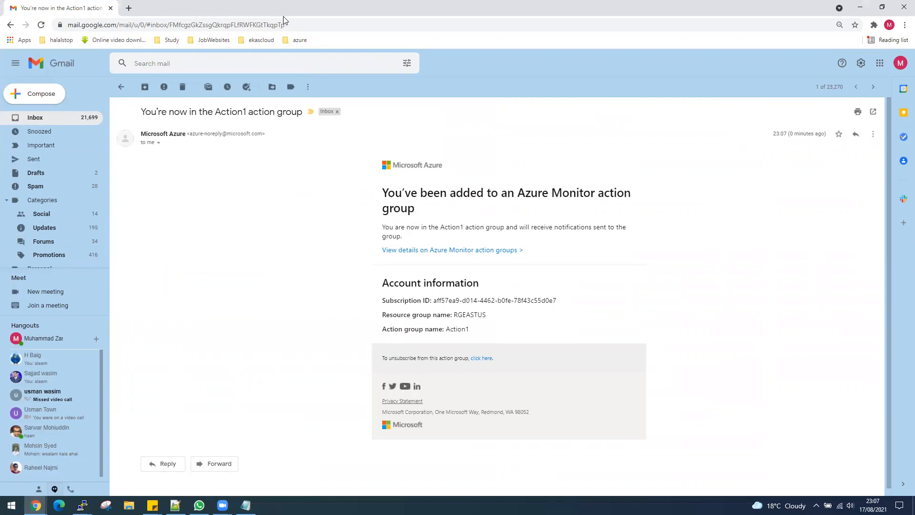
pyautogui.hotkey('alt', 'Tab')
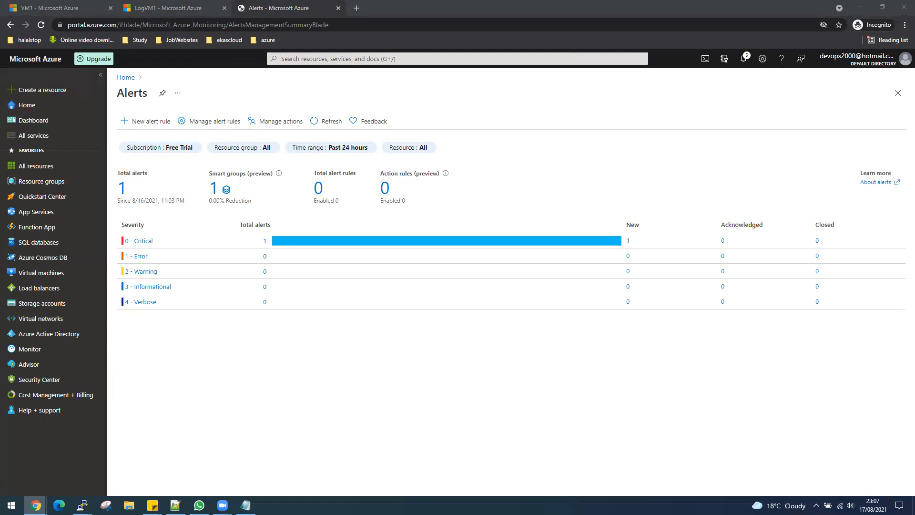
pyautogui.hotkey('alt', 'Tab')
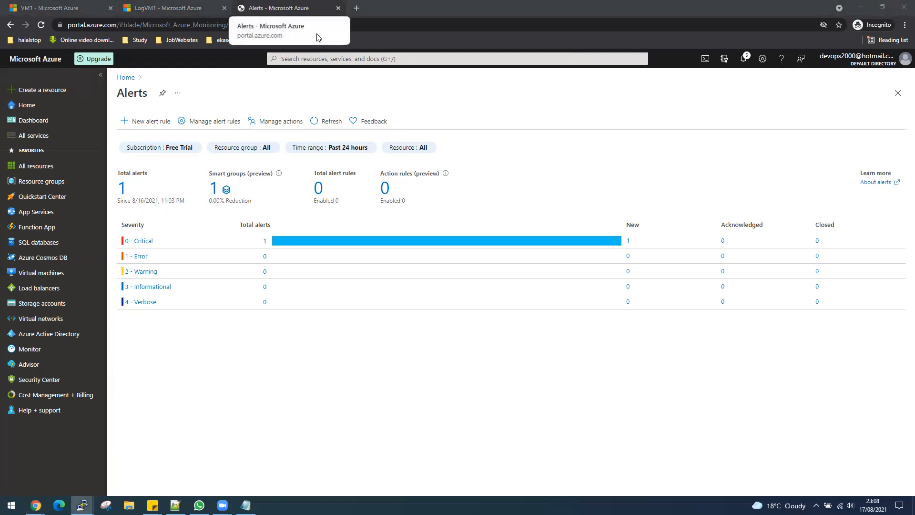
# - Rerun the LogVM1 CPU usage query and view VM1's CPU chart averaging 52.2443%
pyautogui.click(250, 8)
pyautogui.click(168, 9)
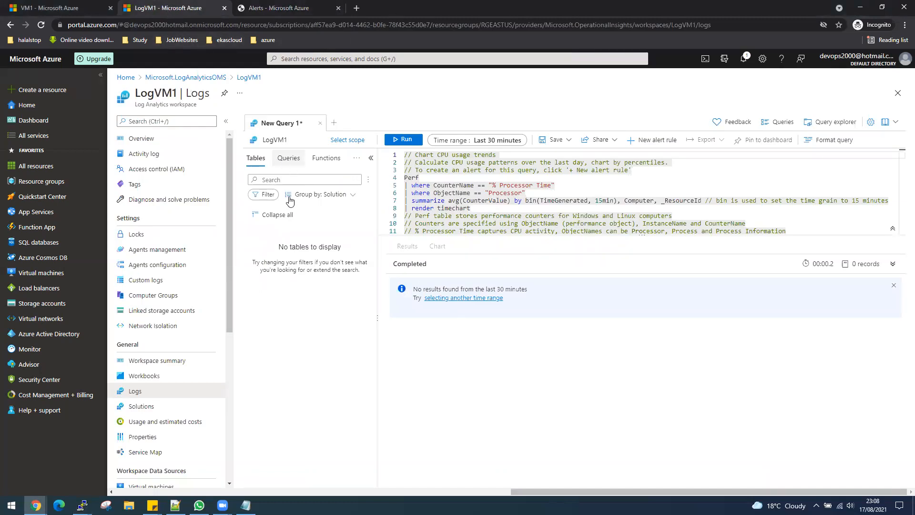
pyautogui.click(404, 139)
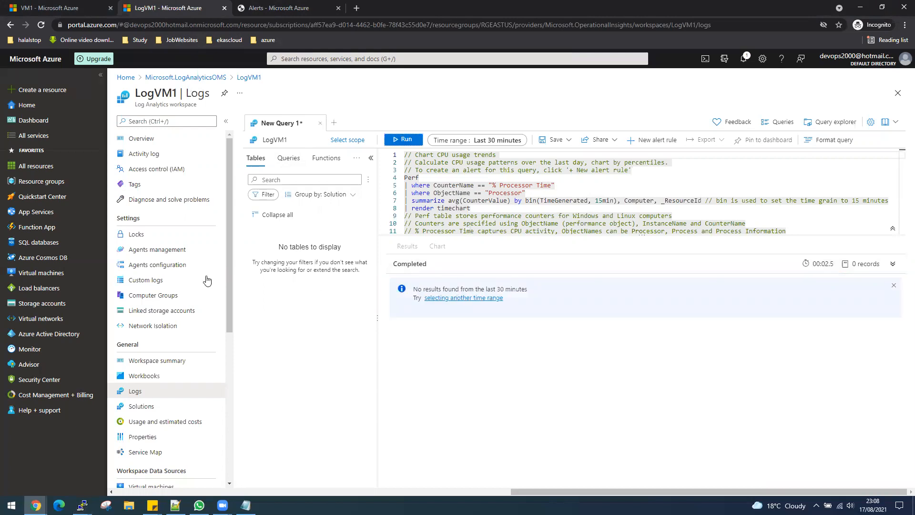
pyautogui.click(14, 12)
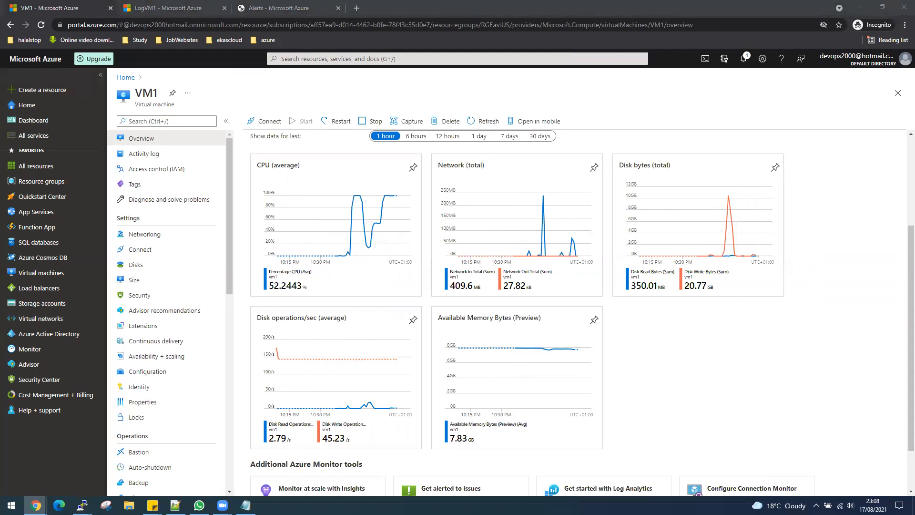
# - Duplicate the root@VM1 PuTTY session into a new, resized terminal window
pyautogui.hotkey('alt', 'Tab')
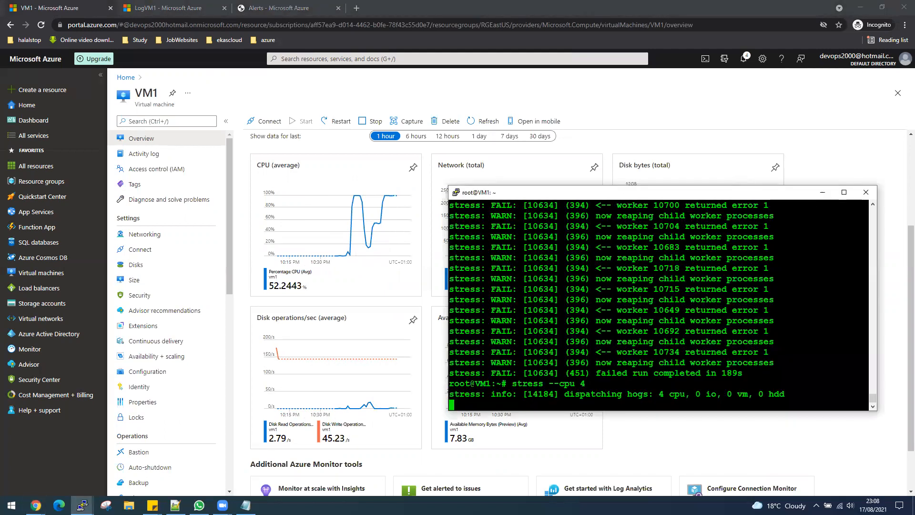
pyautogui.hotkey('alt', 'Tab')
pyautogui.moveTo(905, 27); pyautogui.dragTo(582, 31)
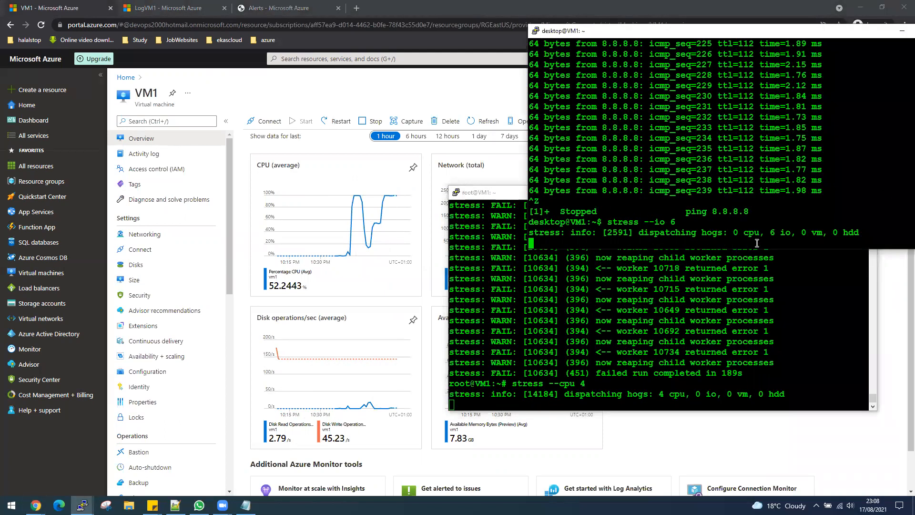
pyautogui.click(489, 201)
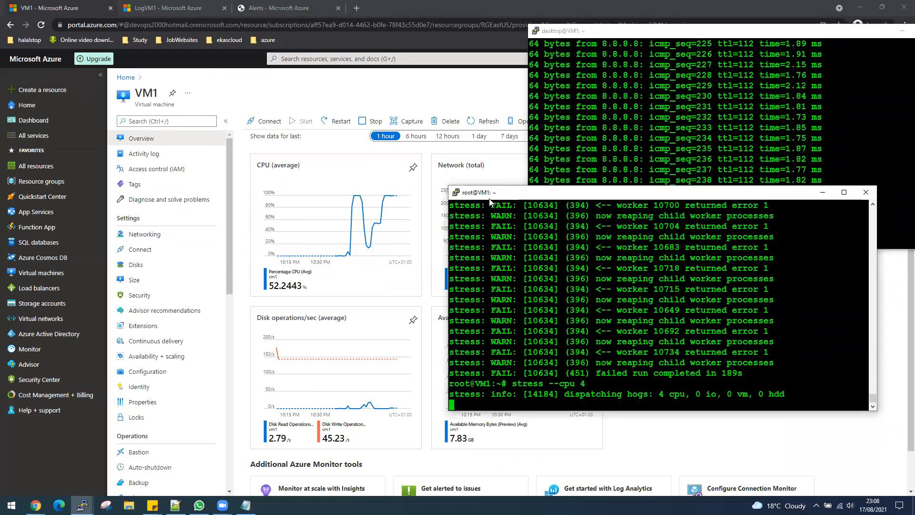
pyautogui.rightClick(514, 192)
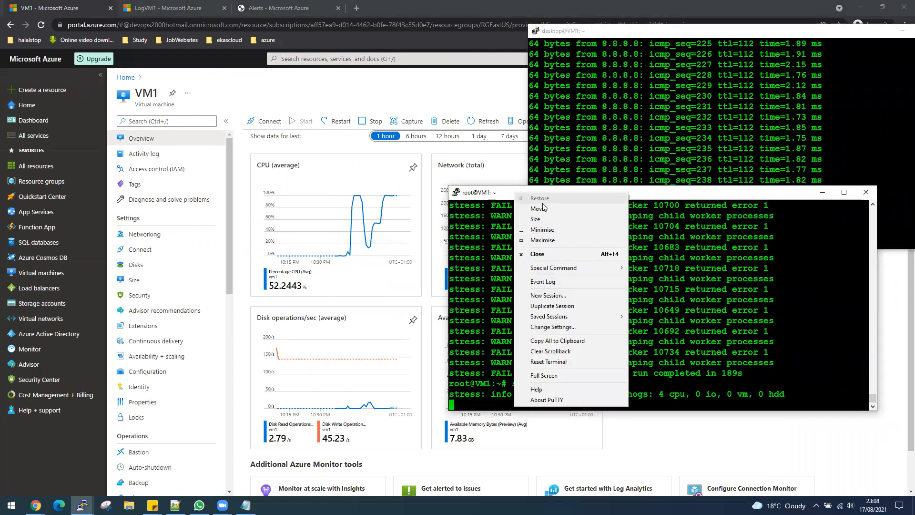
pyautogui.click(552, 306)
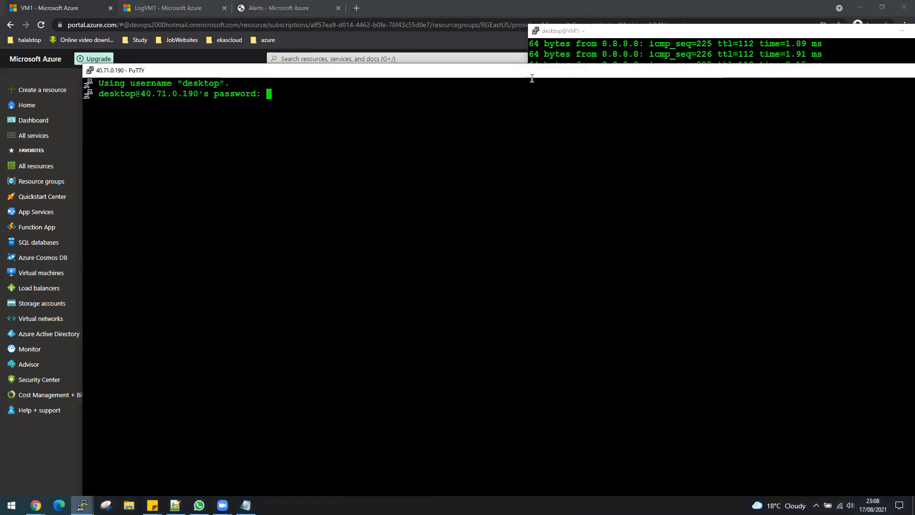
pyautogui.doubleClick(529, 72)
pyautogui.doubleClick(365, 5)
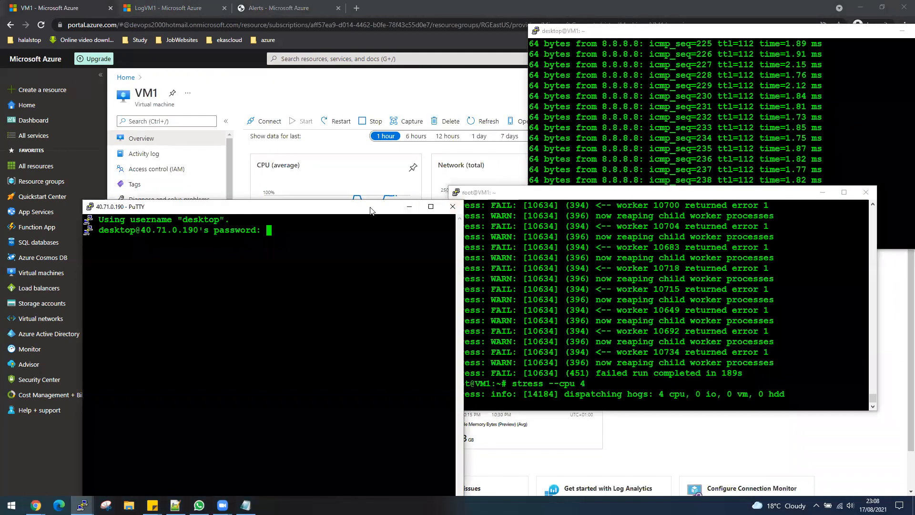
pyautogui.moveTo(370, 208); pyautogui.dragTo(331, 120)
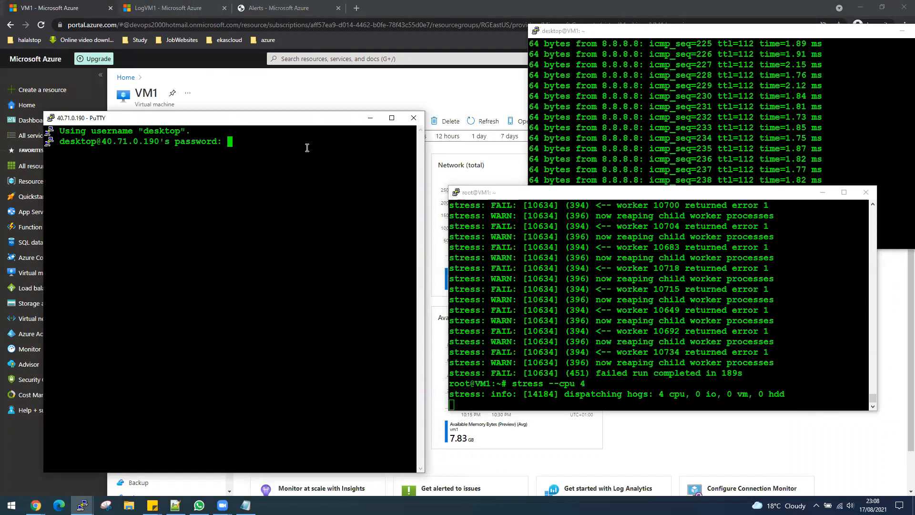
# - Log in to the new session and run stress --hdd 100 on VM1
pyautogui.press('Return')
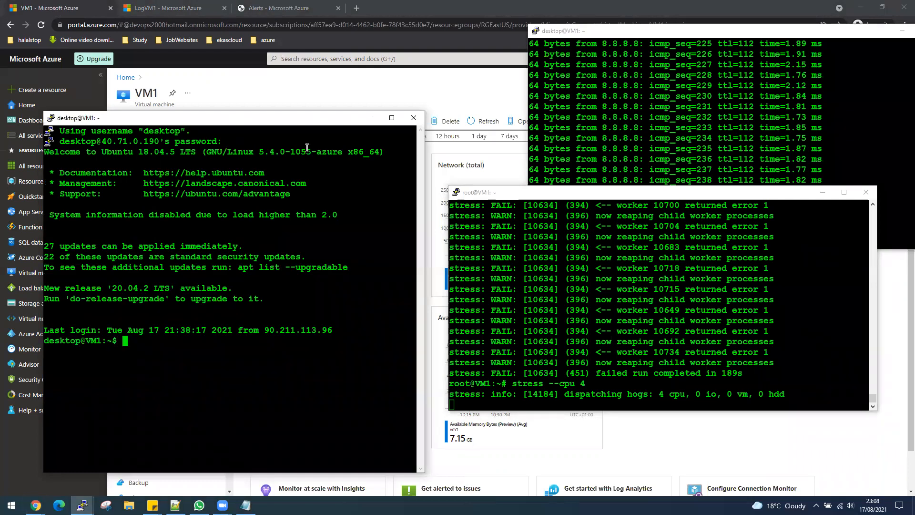
pyautogui.write('stress --hhh')
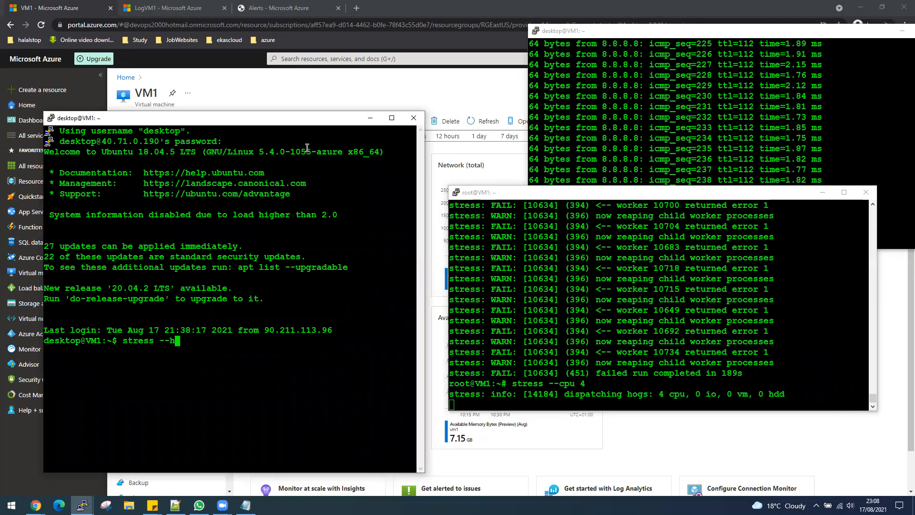
pyautogui.press('BackSpace')
pyautogui.write('d')
pyautogui.click(761, 211)
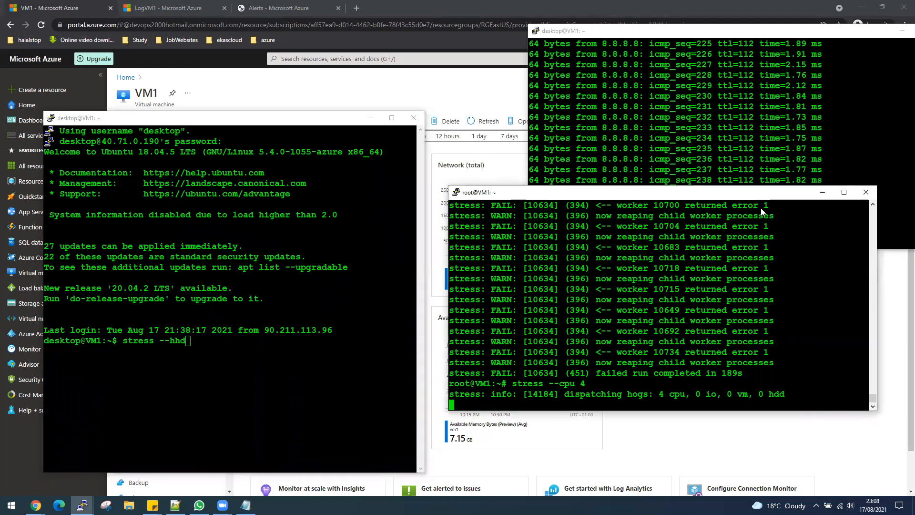
pyautogui.moveTo(755, 192); pyautogui.dragTo(772, 248)
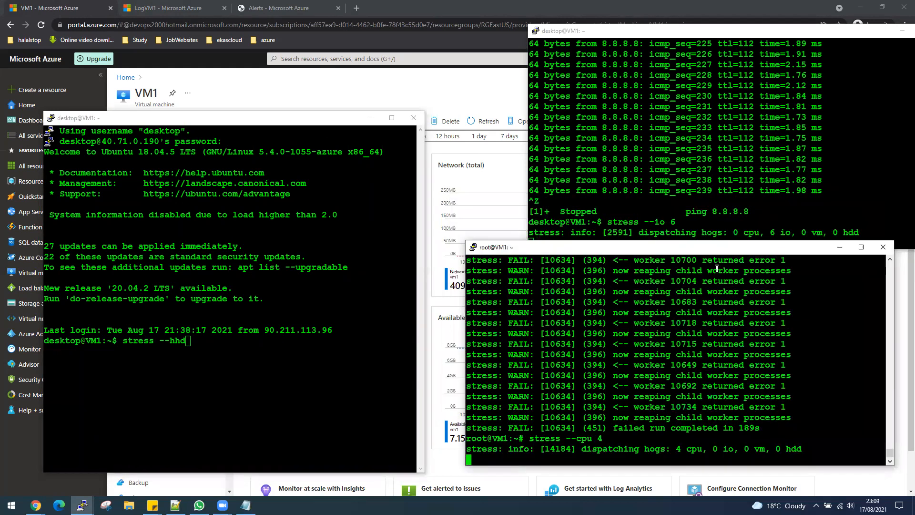
pyautogui.click(356, 306)
pyautogui.write('stress --hhd')
pyautogui.press('BackSpace')
pyautogui.press('BackSpace')
pyautogui.write('dd ')
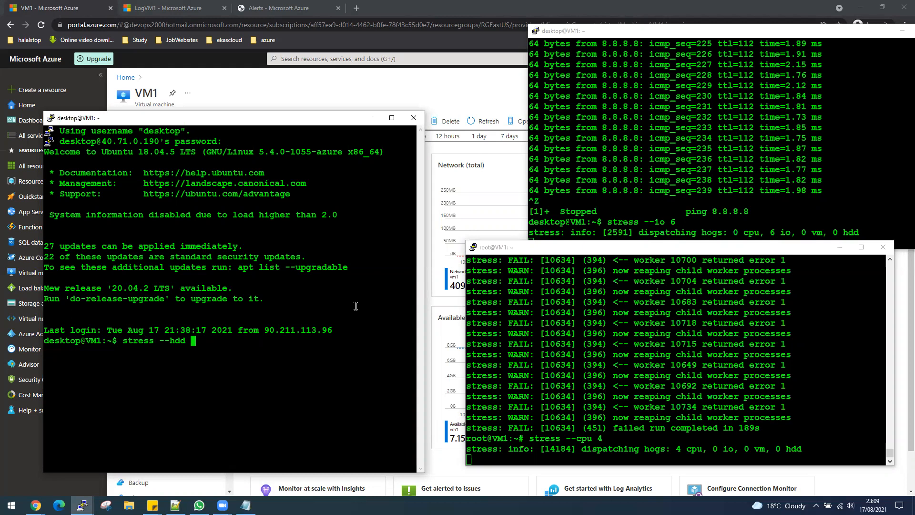
pyautogui.write('100')
pyautogui.press('Return')
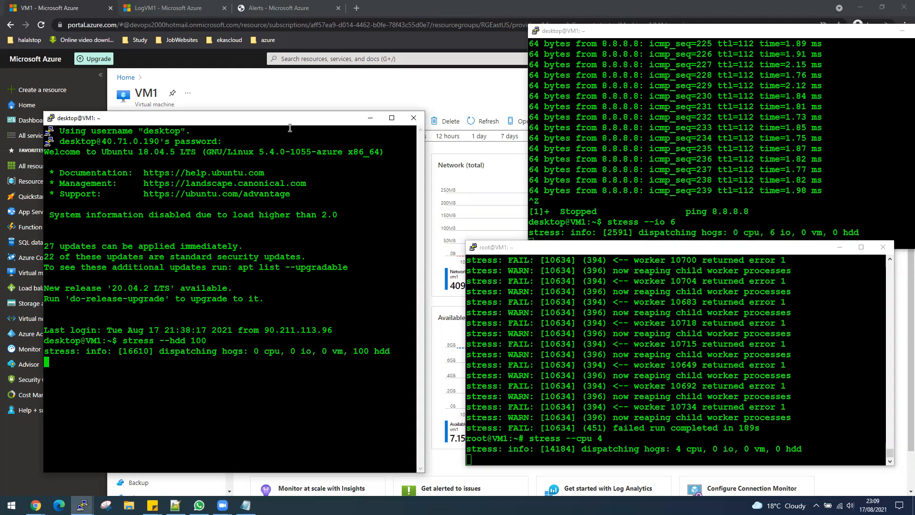
# - Highlight the hdd, io and cpu workers, then move the terminals aside to reveal Azure's CPU chart
pyautogui.moveTo(282, 124); pyautogui.dragTo(295, 117)
pyautogui.moveTo(365, 343); pyautogui.dragTo(396, 343)
pyautogui.moveTo(791, 232); pyautogui.dragTo(764, 232)
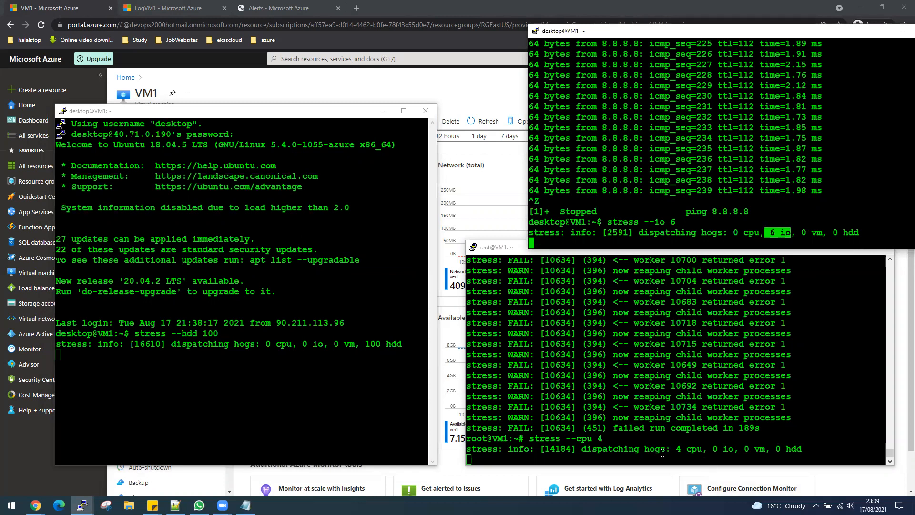
pyautogui.moveTo(704, 449); pyautogui.dragTo(682, 448)
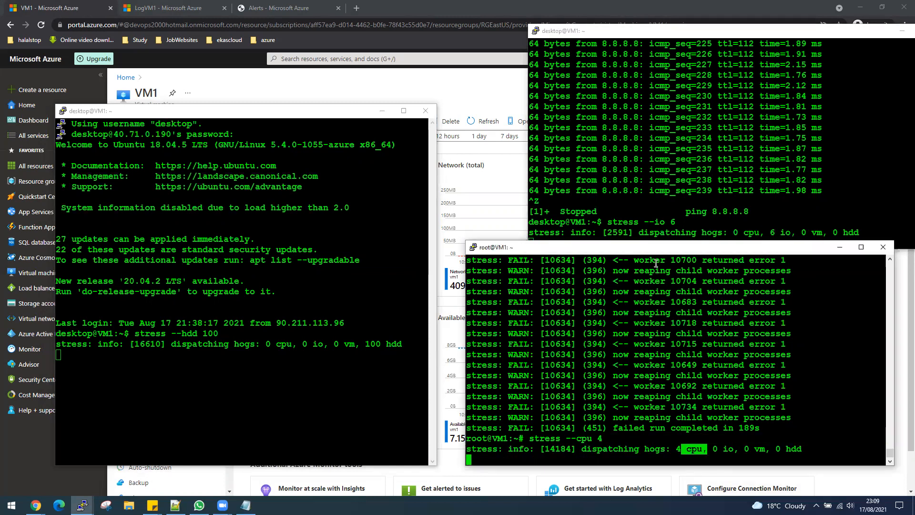
pyautogui.click(839, 247)
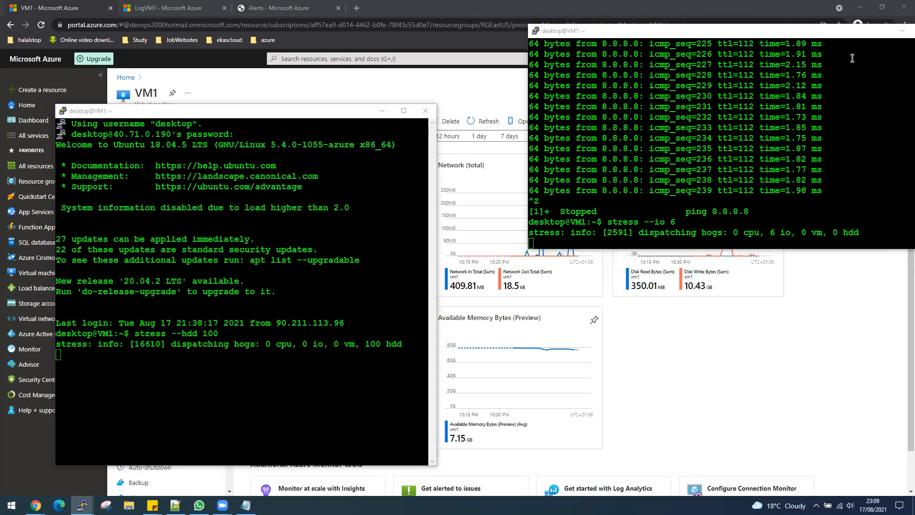
pyautogui.moveTo(816, 34); pyautogui.dragTo(914, 247)
pyautogui.click(304, 115)
pyautogui.moveTo(304, 114); pyautogui.dragTo(914, 248)
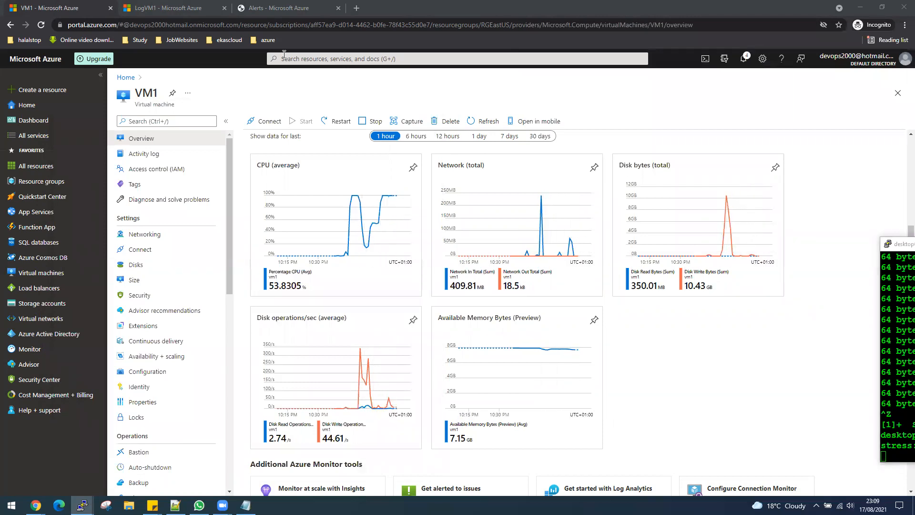
# - Refresh alert counts and review All alerts, including critical AlertCpU, then return to VM1
pyautogui.click(279, 9)
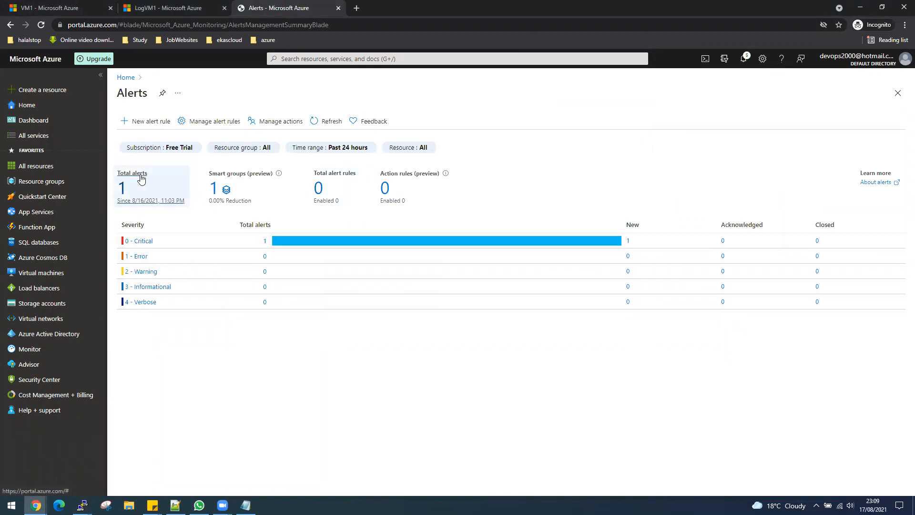
pyautogui.click(323, 121)
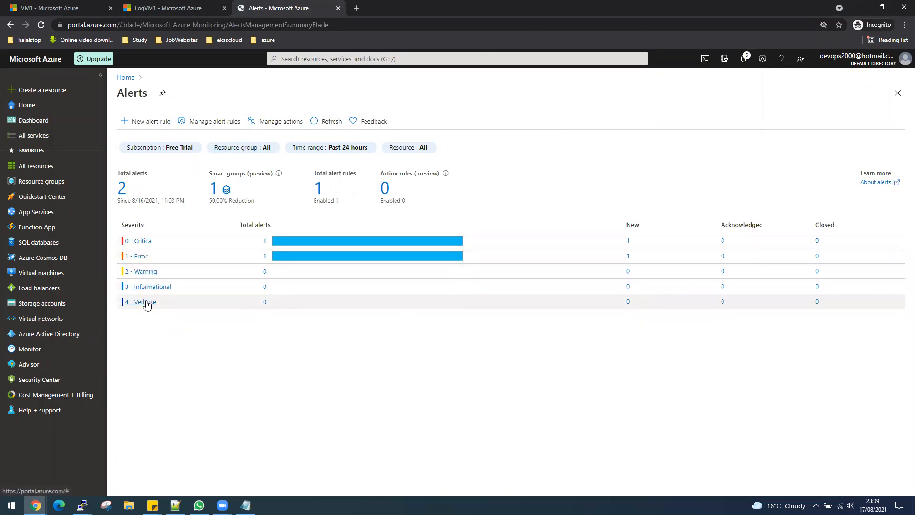
pyautogui.click(122, 190)
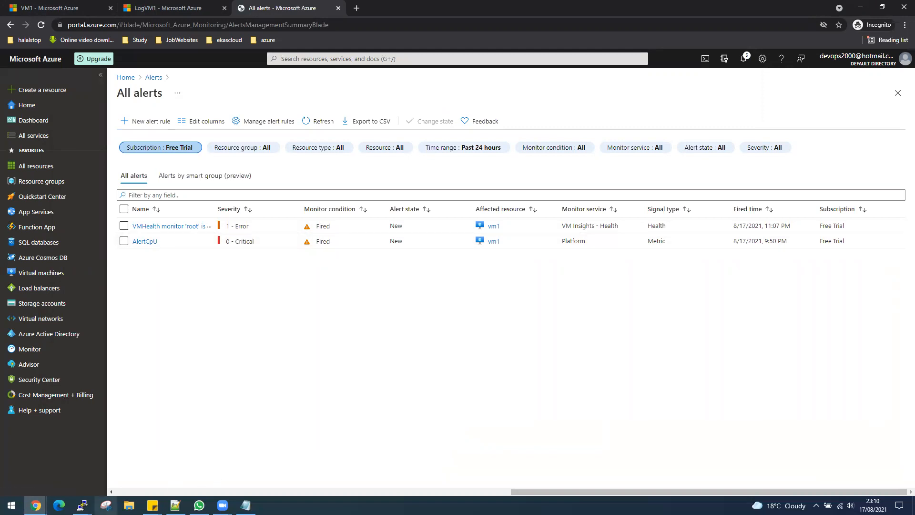
pyautogui.moveTo(35, 505)
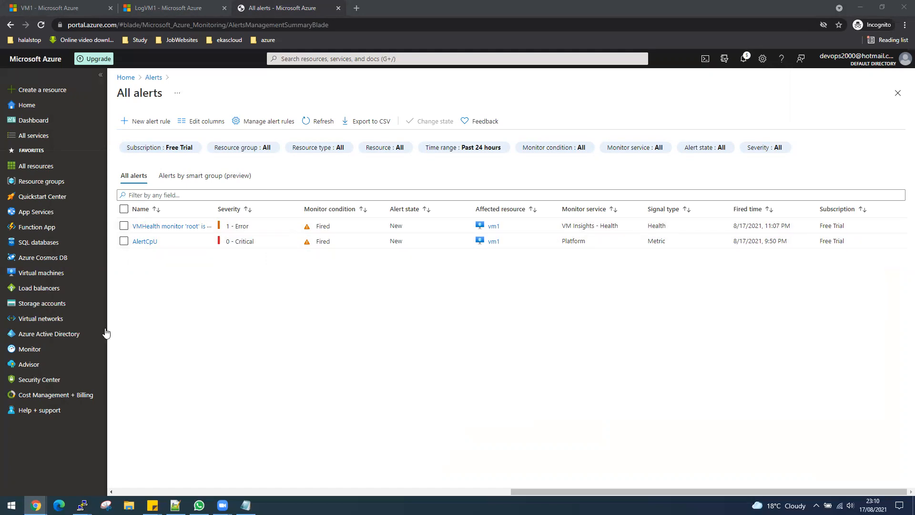
pyautogui.moveTo(62, 183)
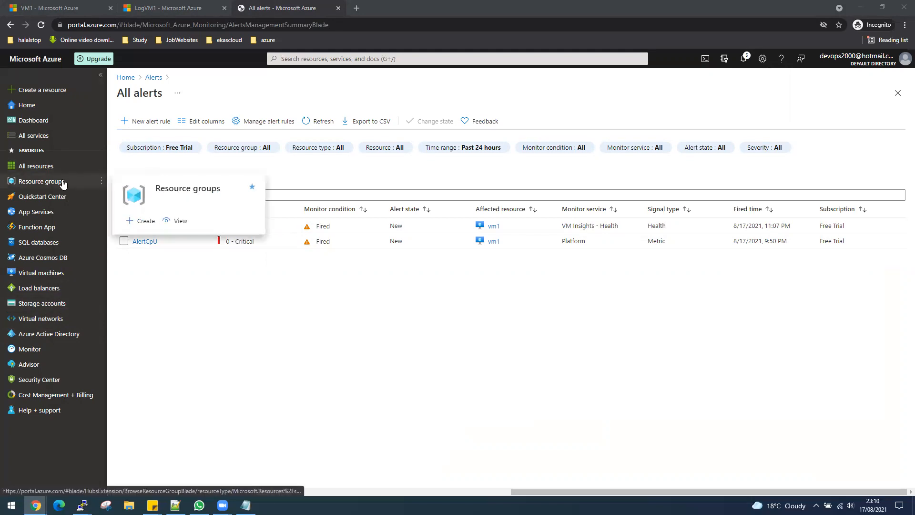
pyautogui.click(62, 10)
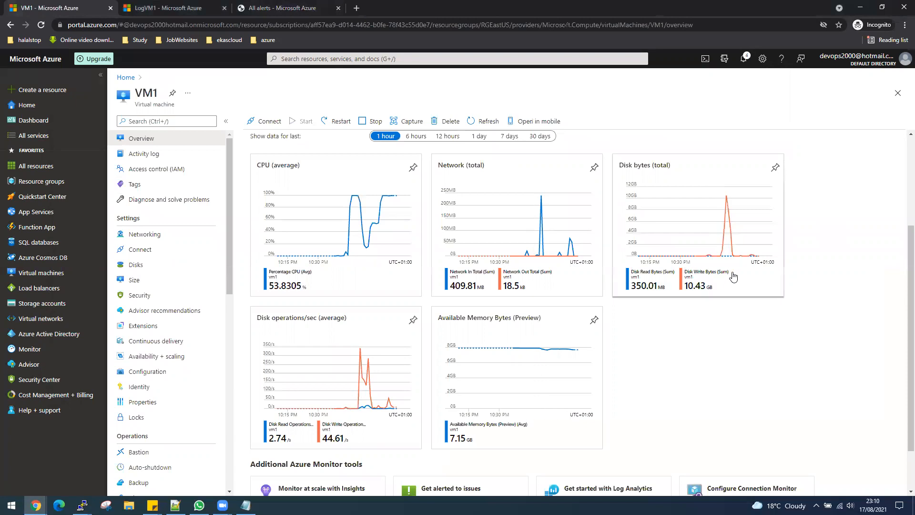
# - Refresh VM1's charts, open LogVM1 Workbooks discarding unsaved query edits, and bring Gmail into view
pyautogui.click(485, 121)
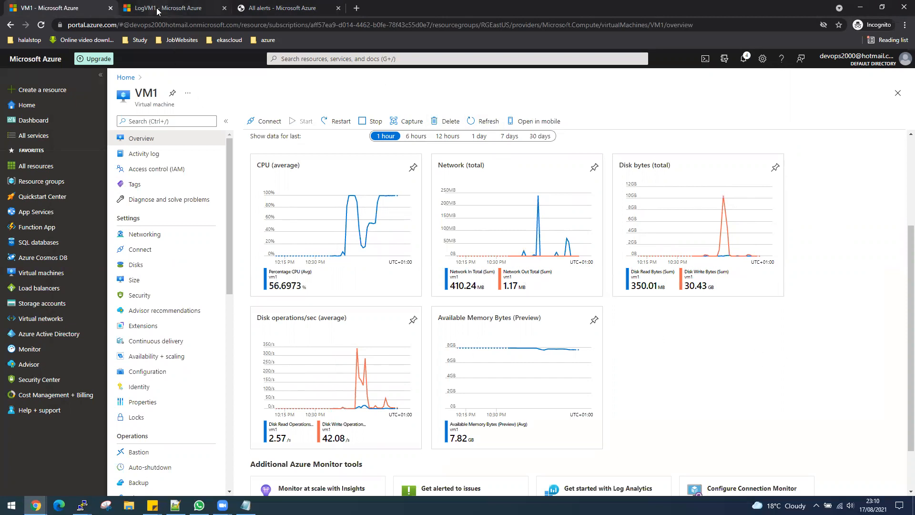
pyautogui.click(159, 8)
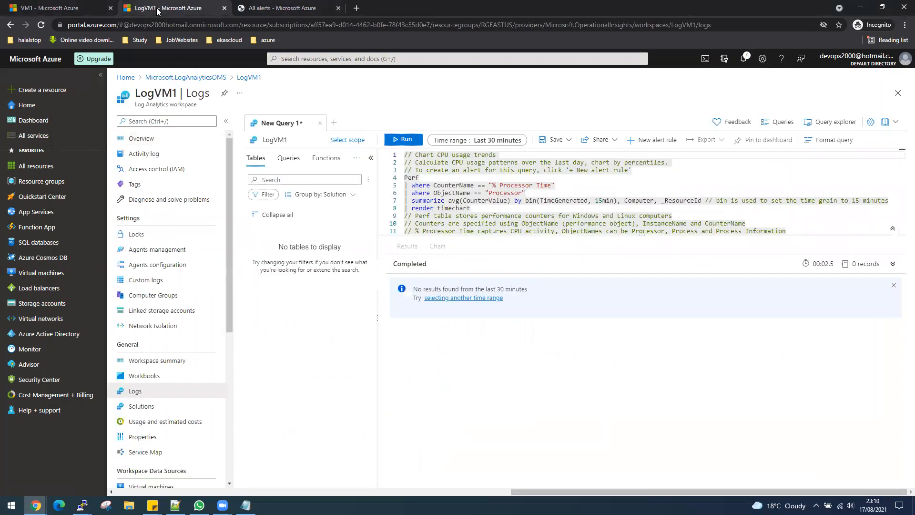
pyautogui.click(144, 377)
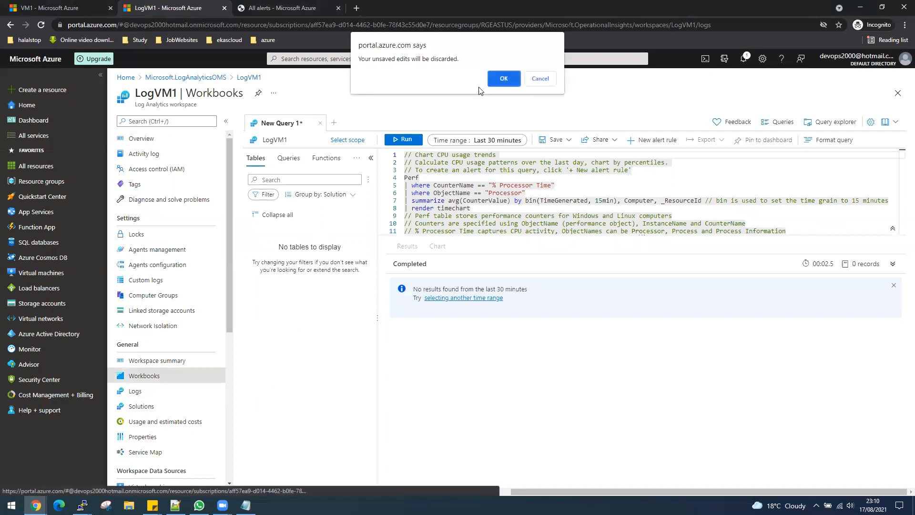
pyautogui.click(504, 78)
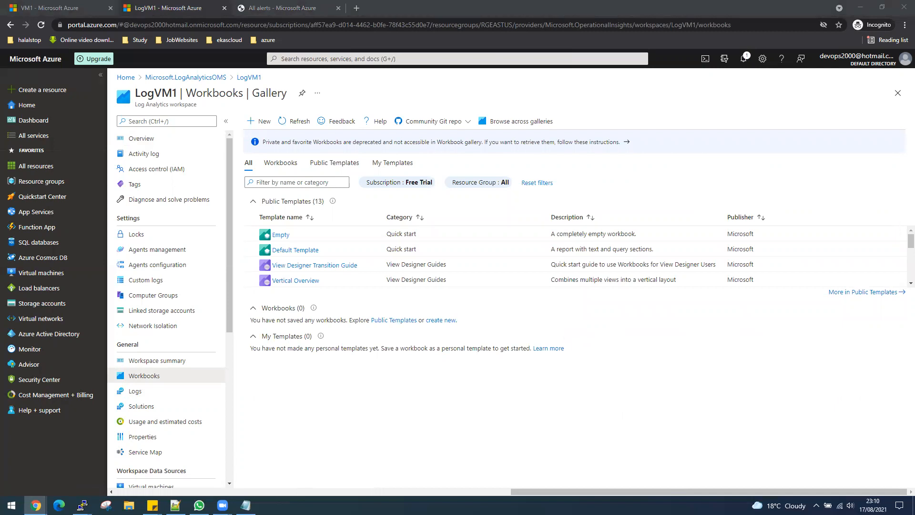
pyautogui.moveTo(418, 514); pyautogui.dragTo(418, 345)
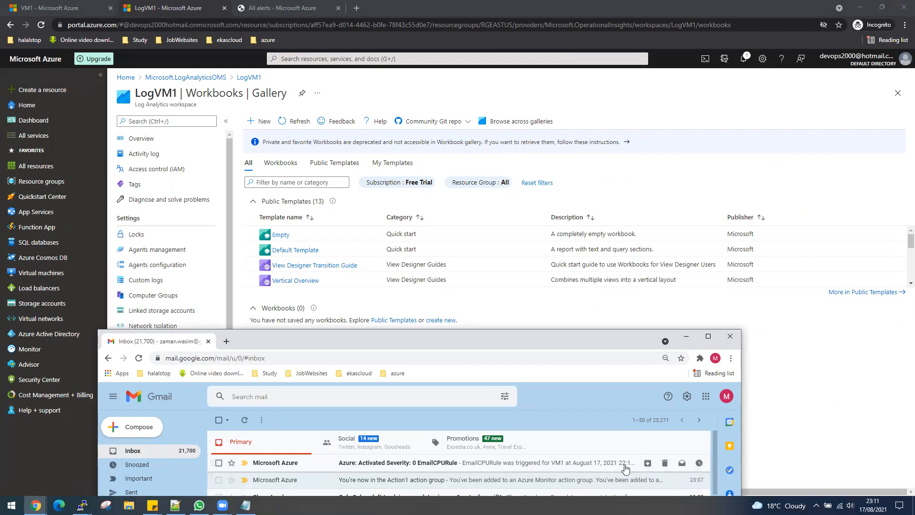
# - Open the 'Azure: Activated Severity: 0 EmailCPURule' email and read Percentage CPU 395.67 over threshold 70
pyautogui.click(548, 466)
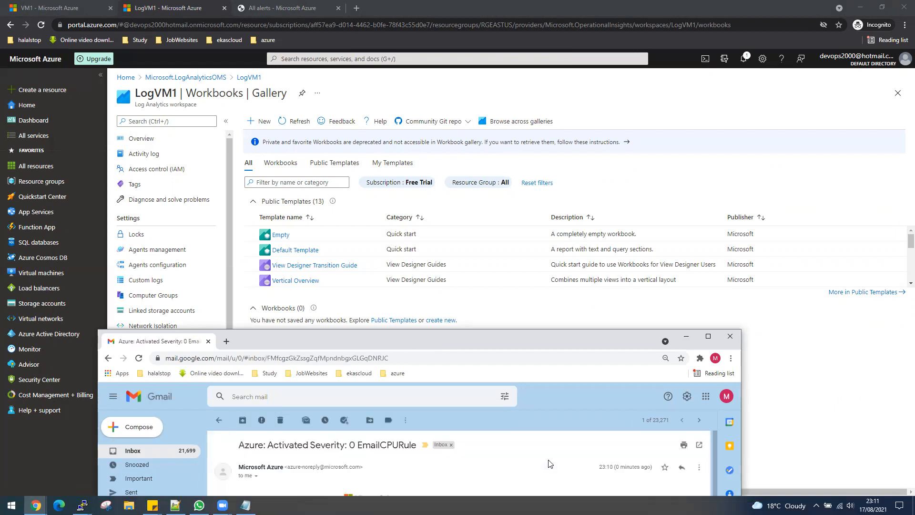
pyautogui.doubleClick(545, 338)
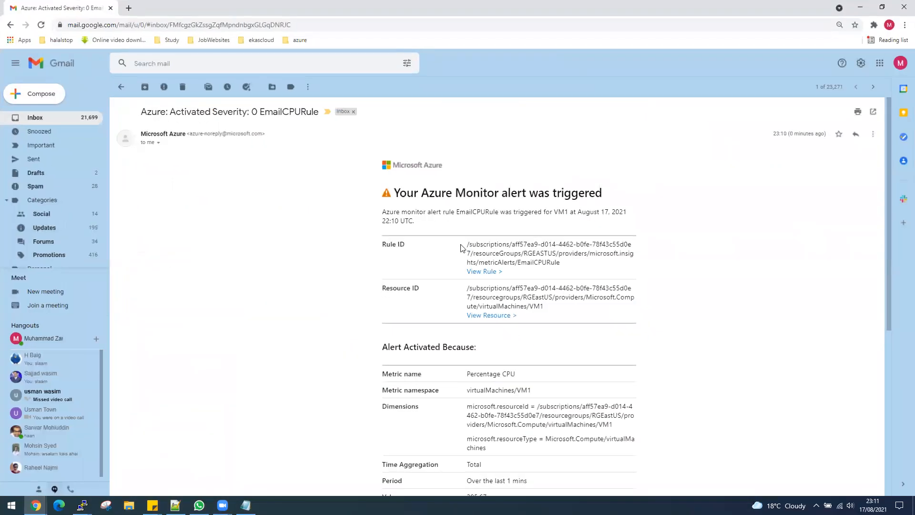
pyautogui.moveTo(384, 215); pyautogui.dragTo(538, 215)
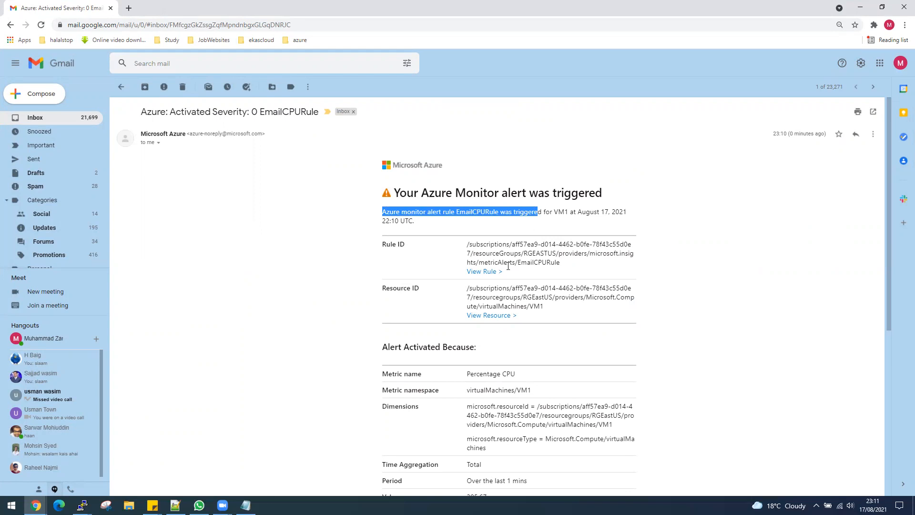
pyautogui.scroll(-1, 521, 332)
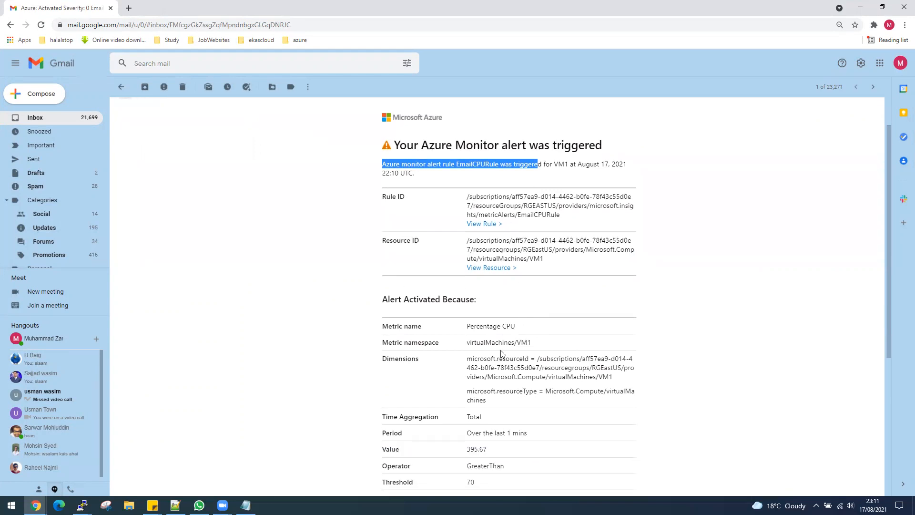
pyautogui.scroll(-1, 534, 353)
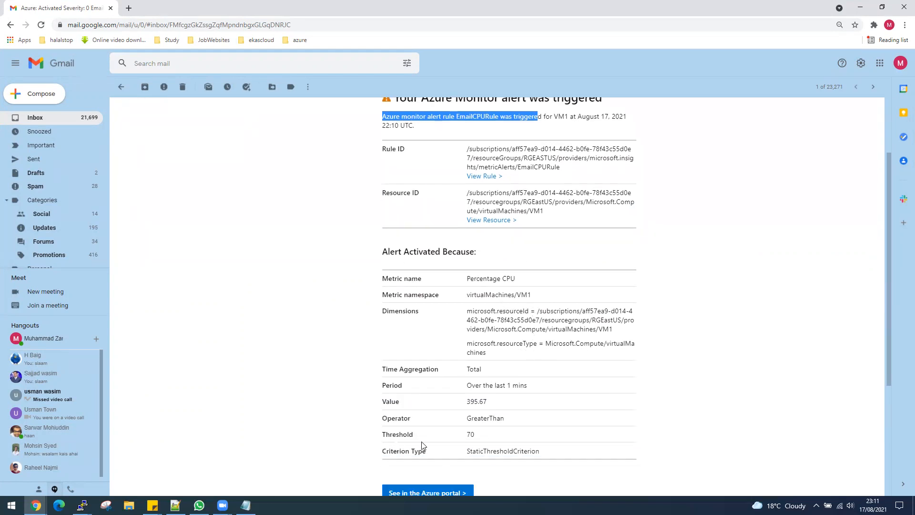
pyautogui.click(470, 433)
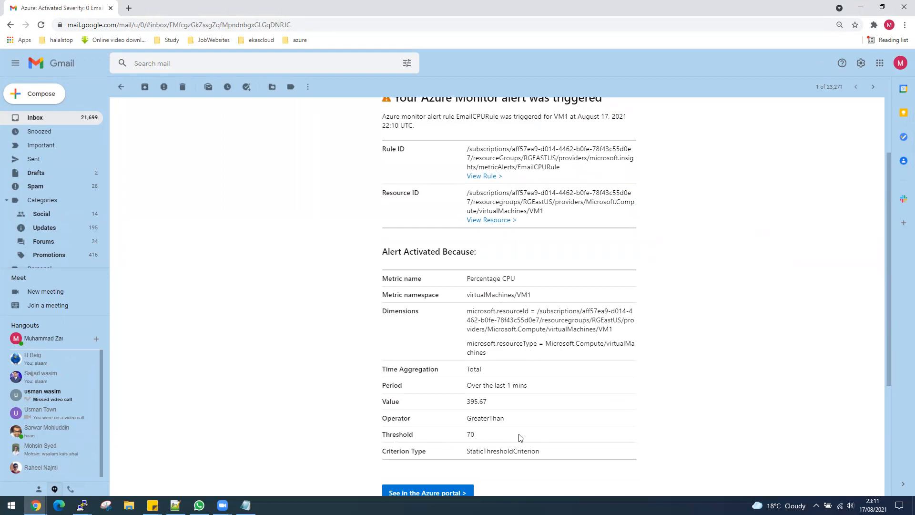
pyautogui.scroll(-1, 518, 435)
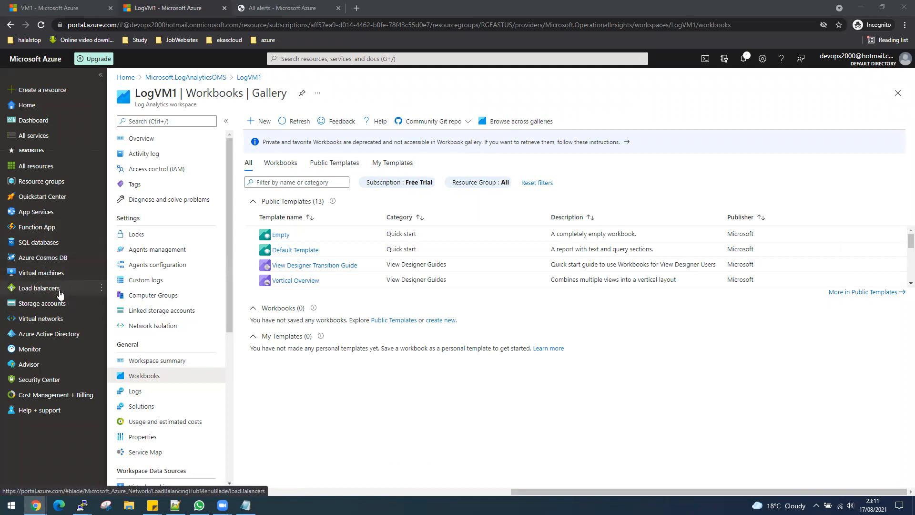
# - Open VM1 under LogVM1's Virtual machines, showing it connected to DefaultWorkspace-…-EUS instead
pyautogui.moveTo(54, 299)
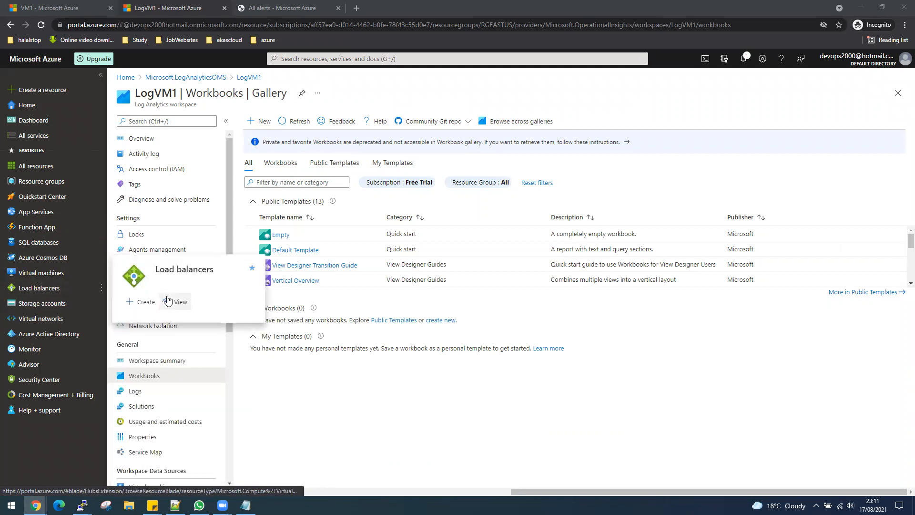
pyautogui.click(303, 56)
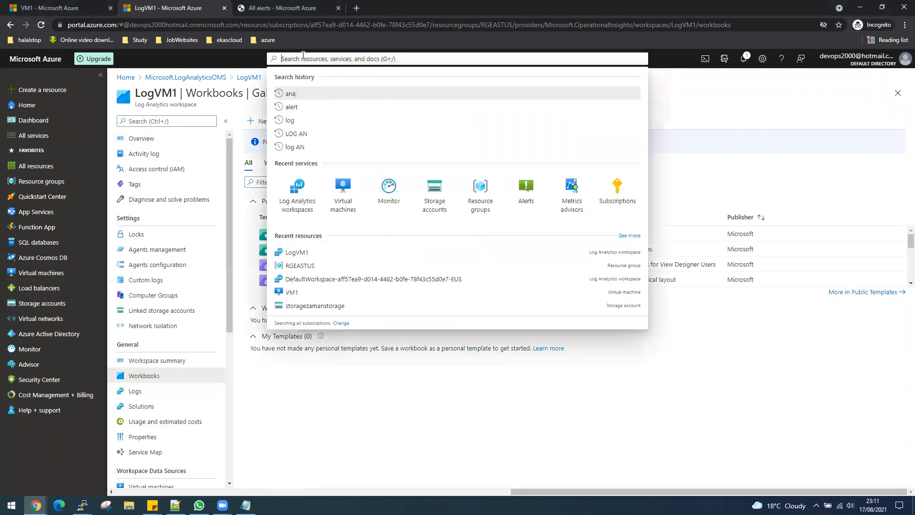
pyautogui.click(304, 210)
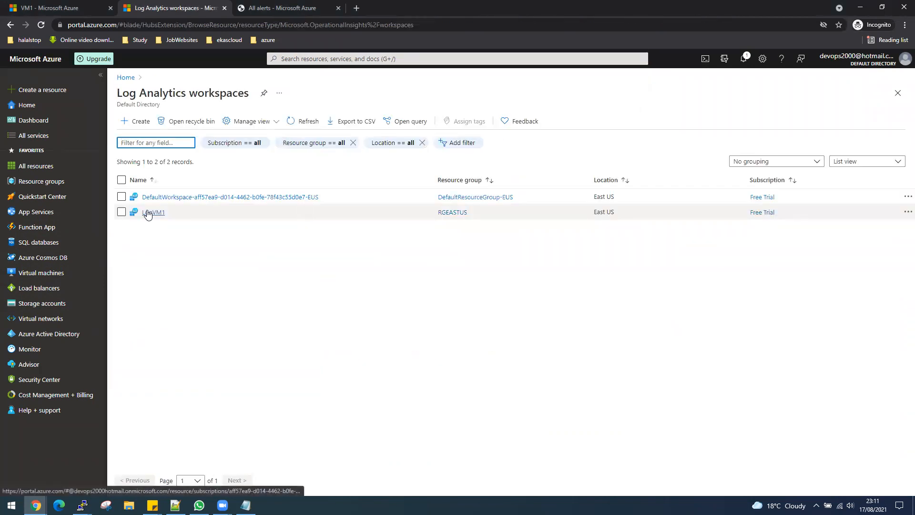
pyautogui.click(149, 213)
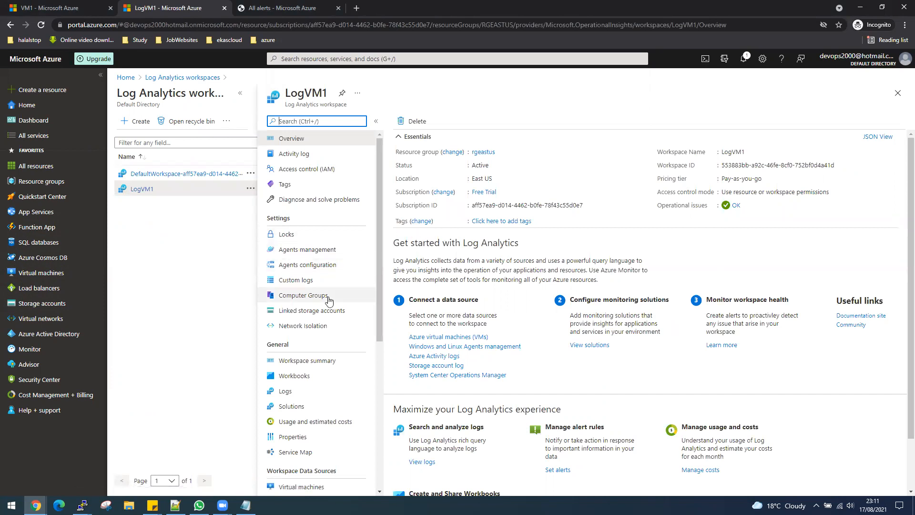
pyautogui.scroll(-3, 321, 308)
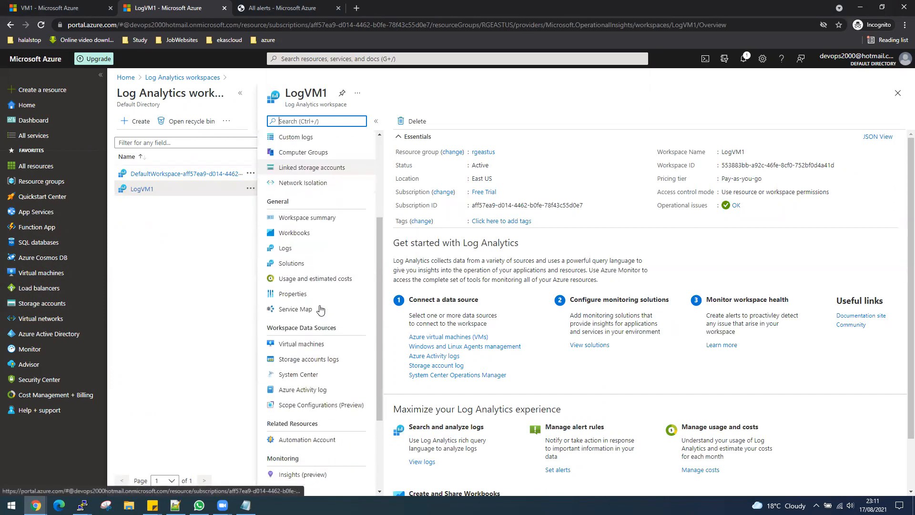
pyautogui.click(322, 348)
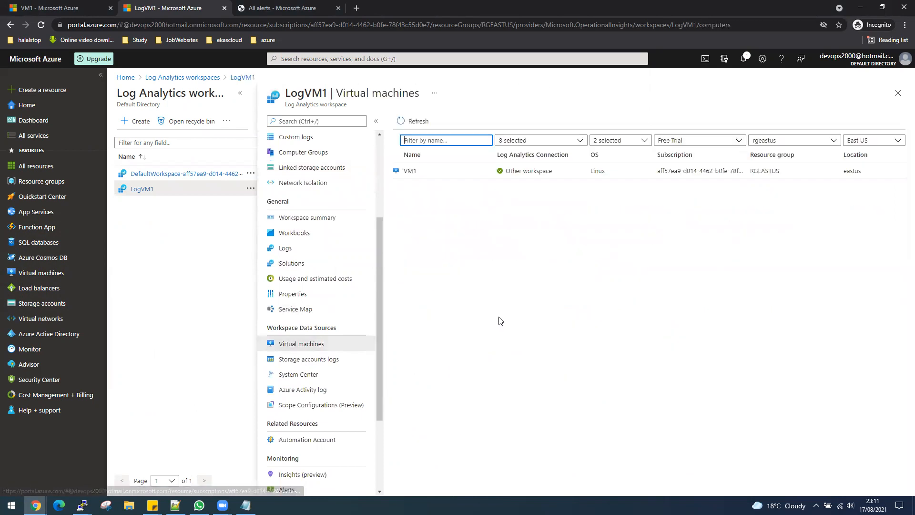
pyautogui.click(408, 171)
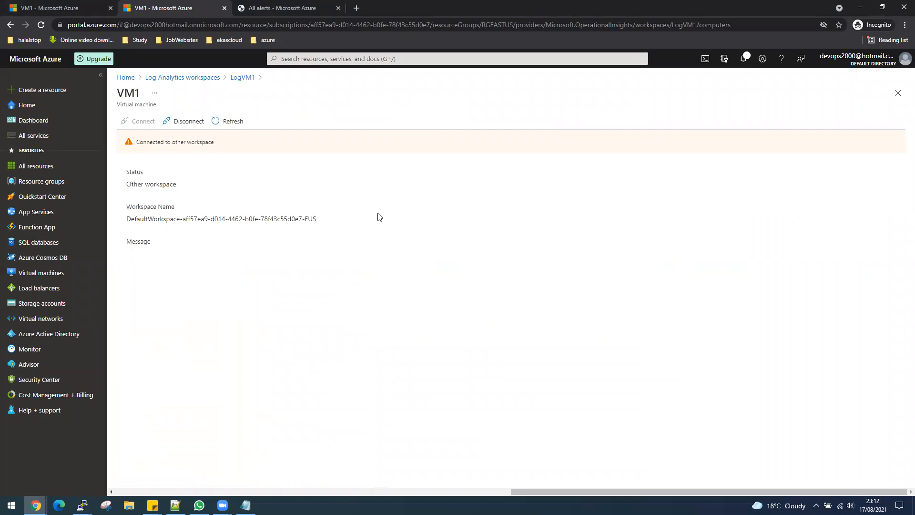
pyautogui.click(658, 51)
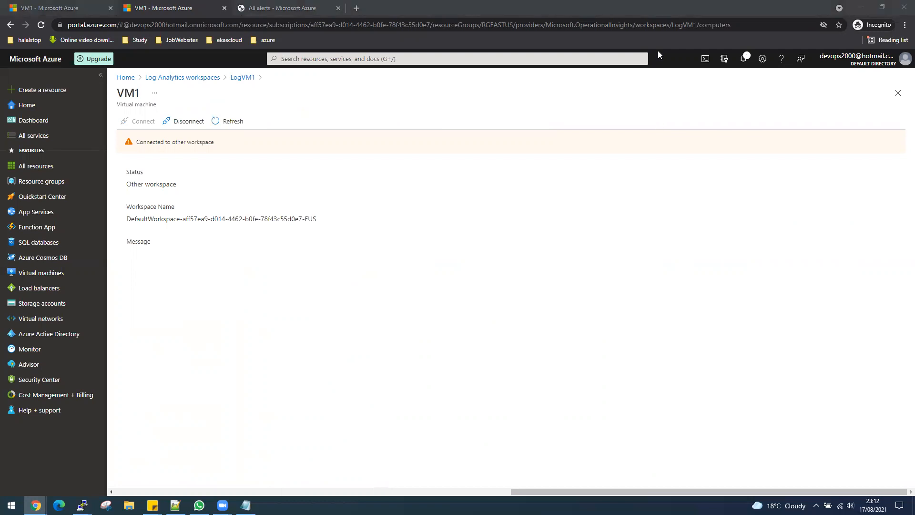